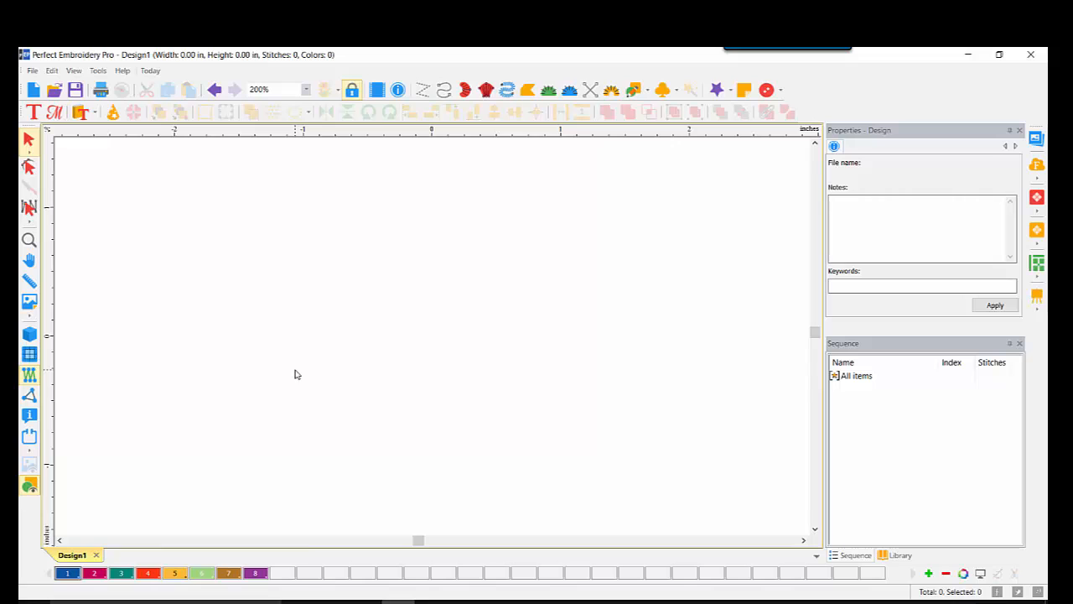
- Add the person's first name as Arial lettering 0.79 in high and narrow it to 3.00 in wide
{"action": "left_click", "coordinate": [32, 116]}
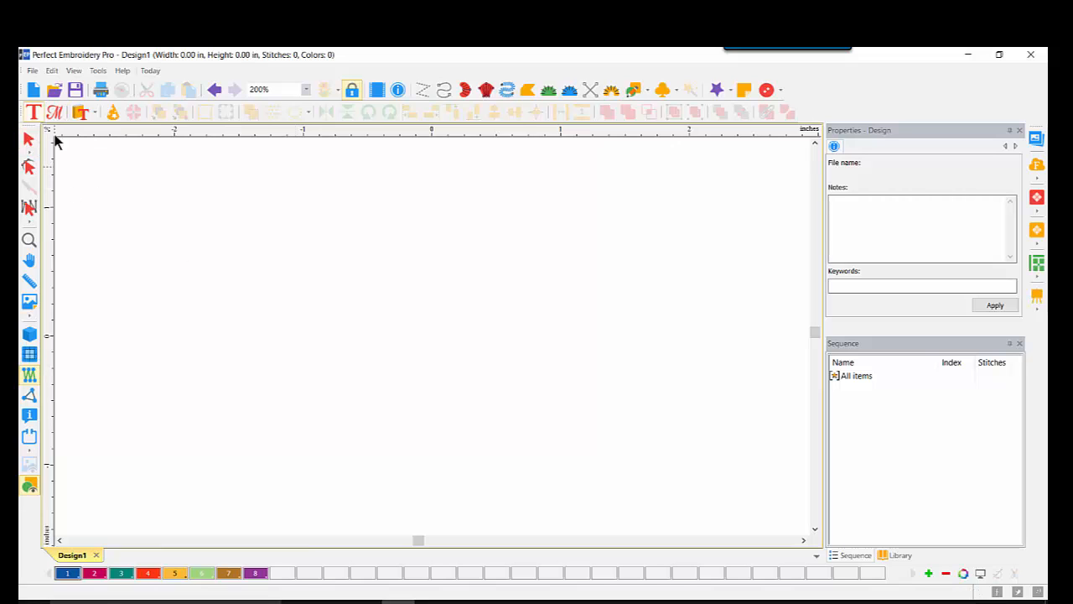
{"action": "left_click", "coordinate": [335, 356]}
{"action": "type", "text": "A"}
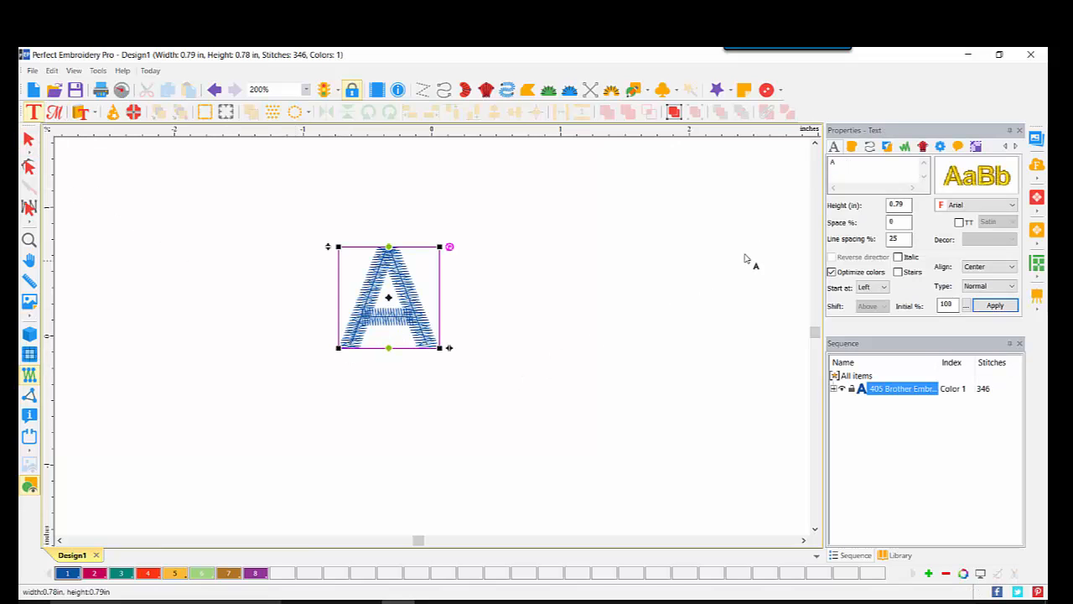
{"action": "left_click", "coordinate": [840, 166]}
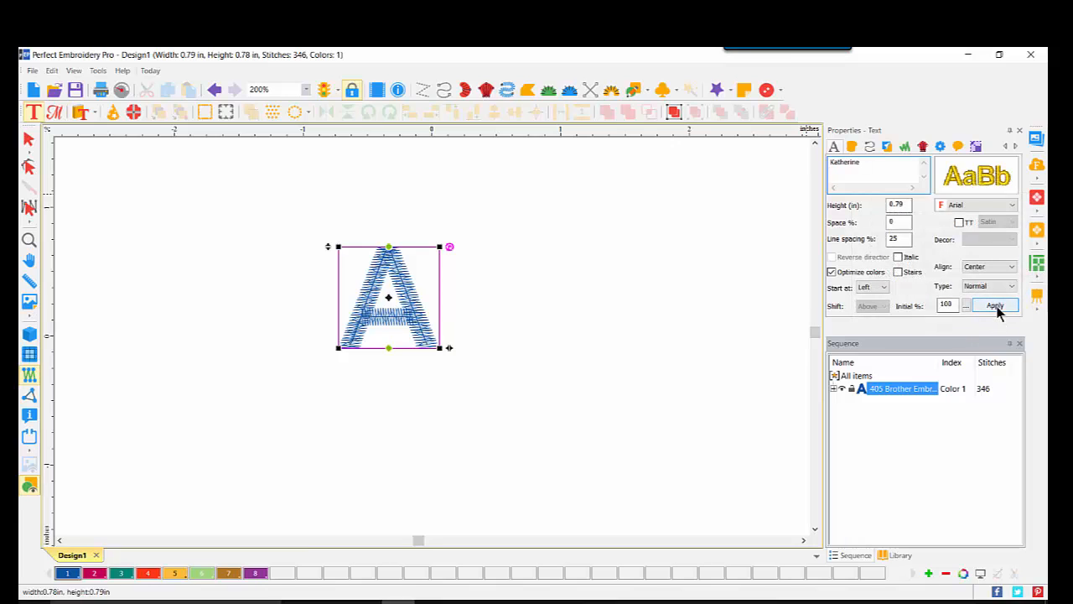
{"action": "left_click", "coordinate": [996, 306]}
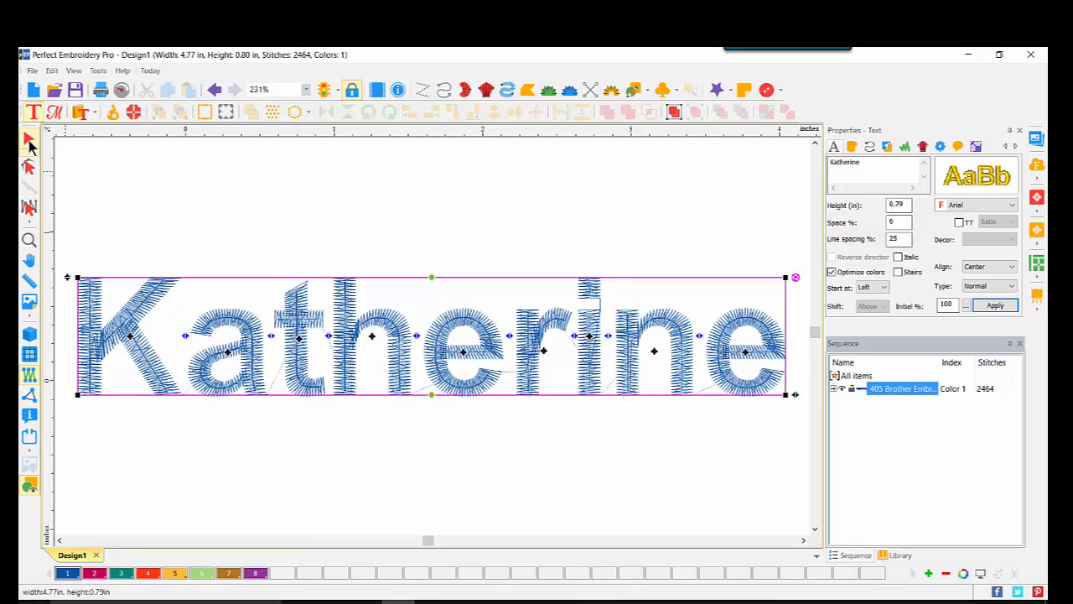
{"action": "left_click", "coordinate": [28, 140]}
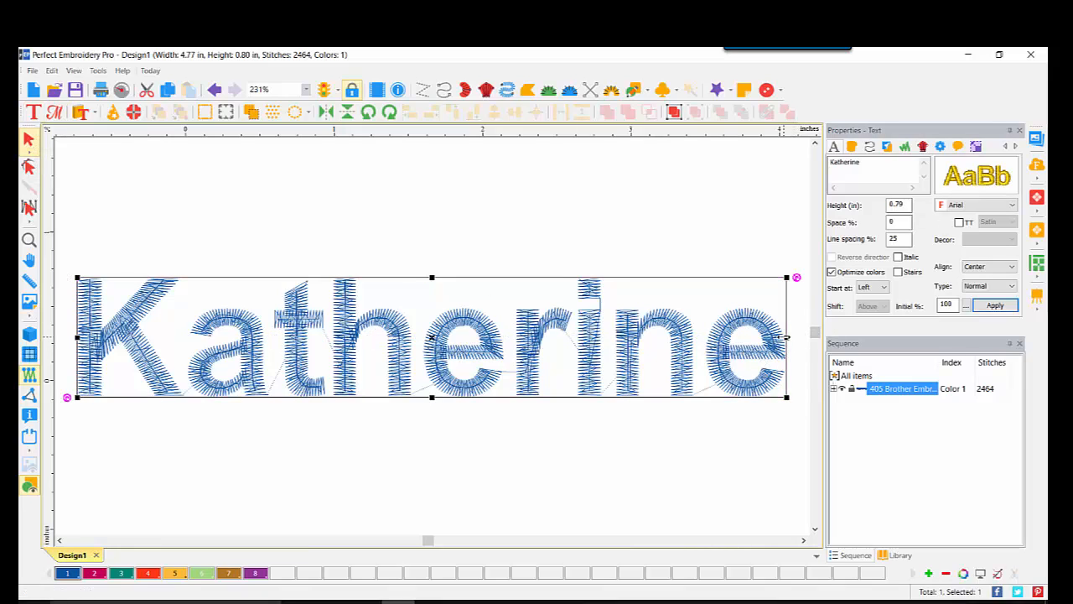
{"action": "left_click_drag", "start_coordinate": [786, 336], "coordinate": [524, 346]}
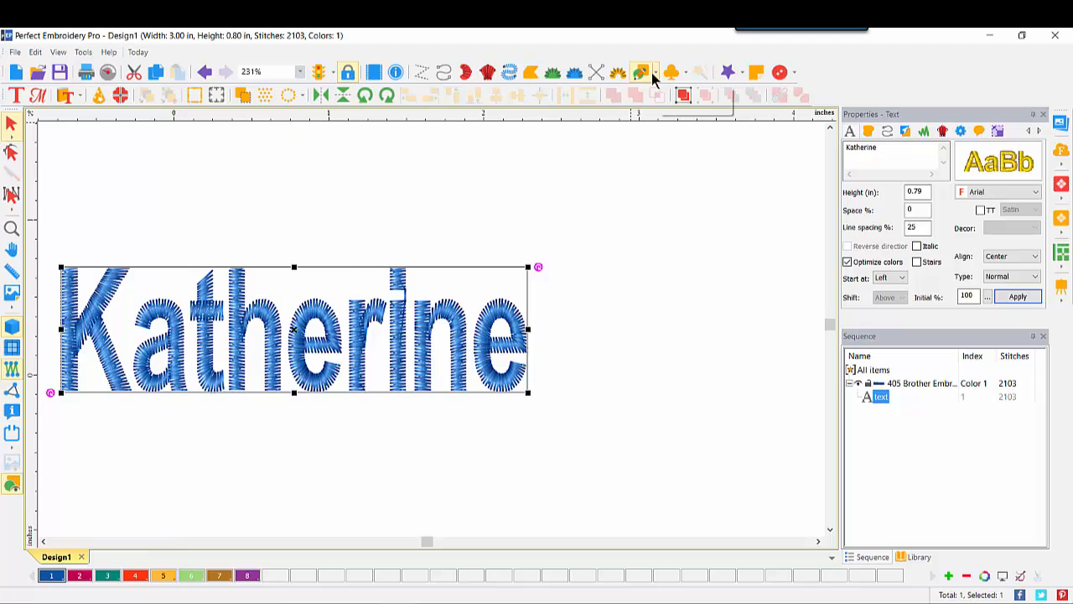
- Draw an outline rectangle about 2.02 by 0.46 in below the lettering and assign it color 2
{"action": "left_click", "coordinate": [655, 74]}
{"action": "left_click", "coordinate": [654, 108]}
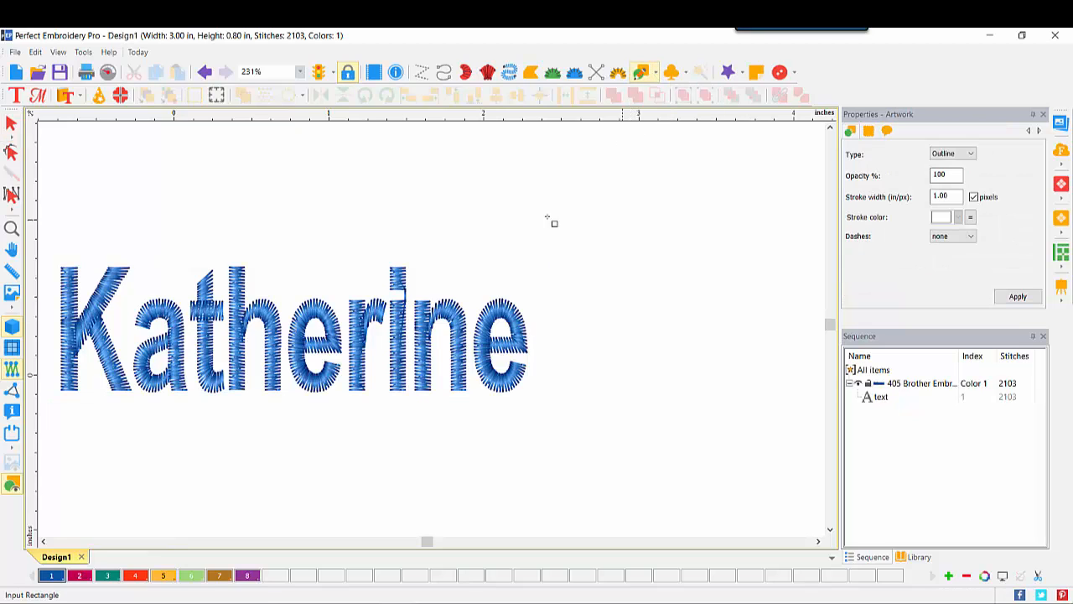
{"action": "left_click_drag", "start_coordinate": [134, 418], "coordinate": [447, 487]}
{"action": "left_click", "coordinate": [12, 124]}
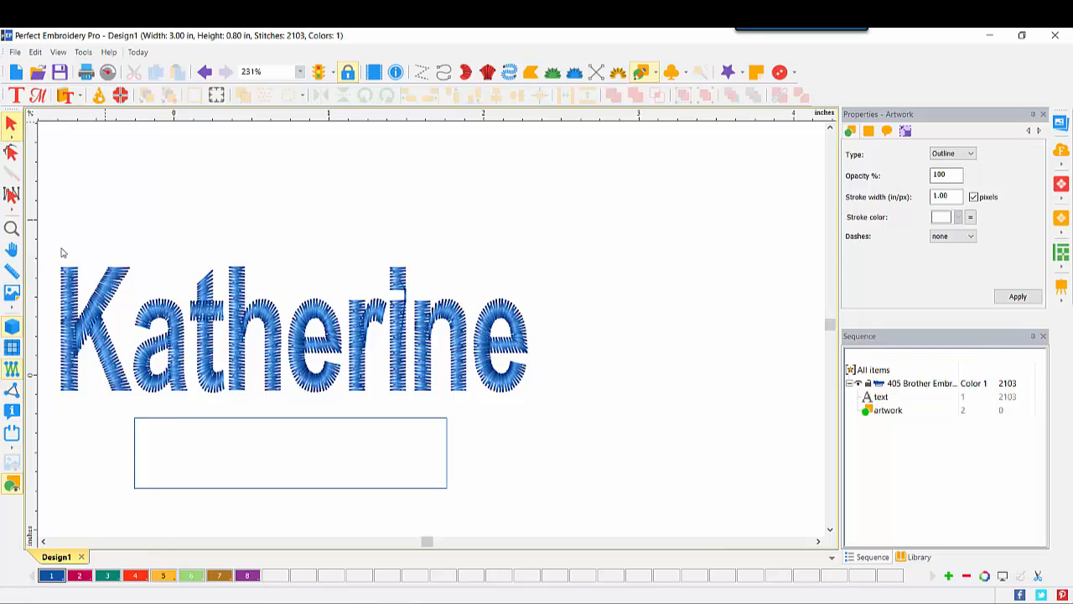
{"action": "left_click", "coordinate": [82, 576]}
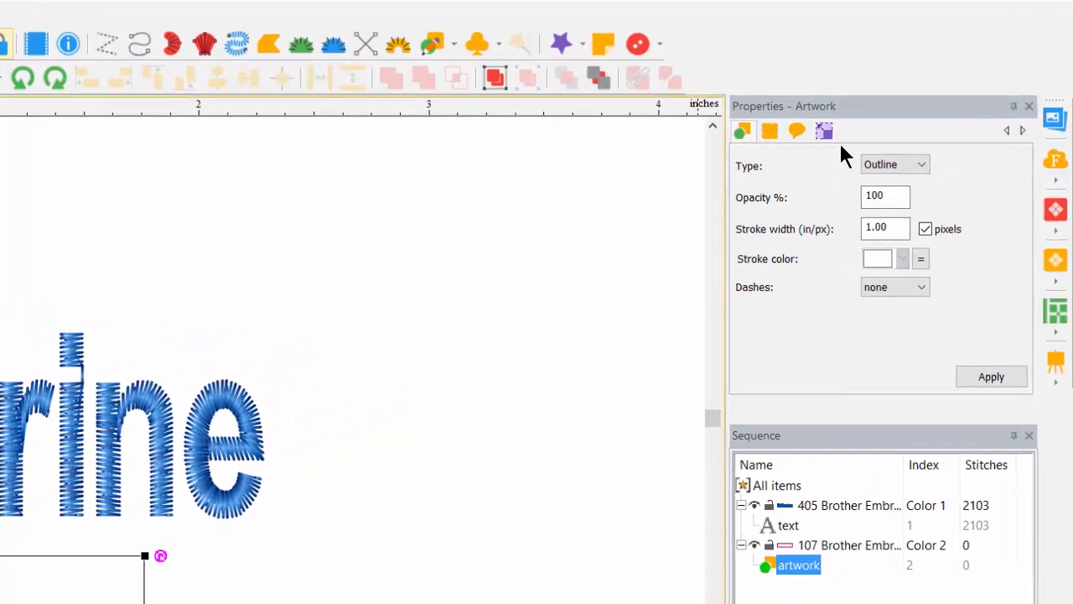
- Set the rectangle's width to 2 in and its height to 0.5 in
{"action": "left_click", "coordinate": [822, 134]}
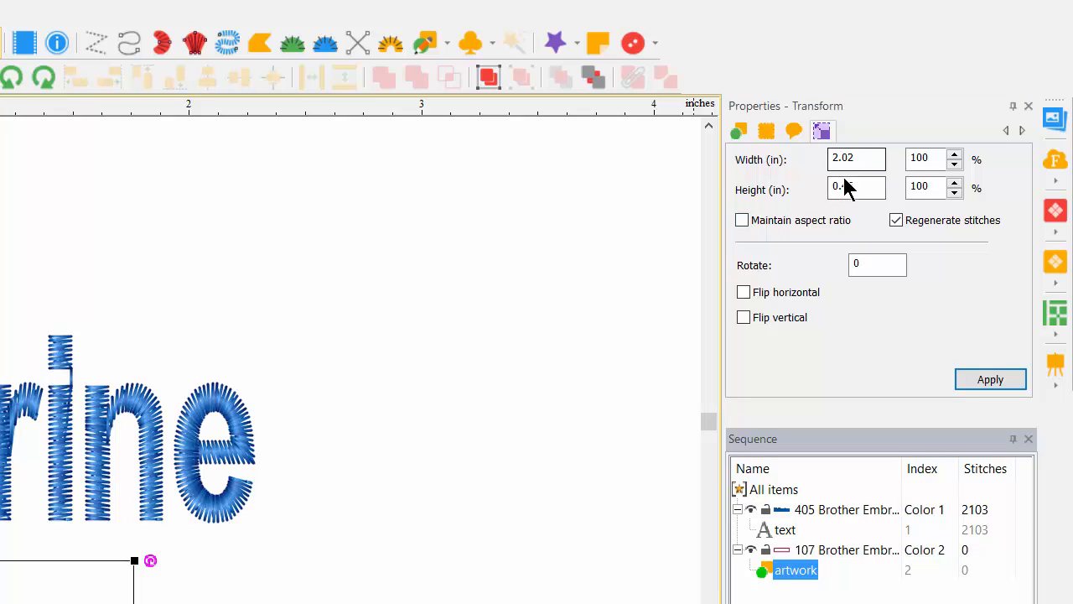
{"action": "left_click_drag", "start_coordinate": [863, 155], "coordinate": [820, 161]}
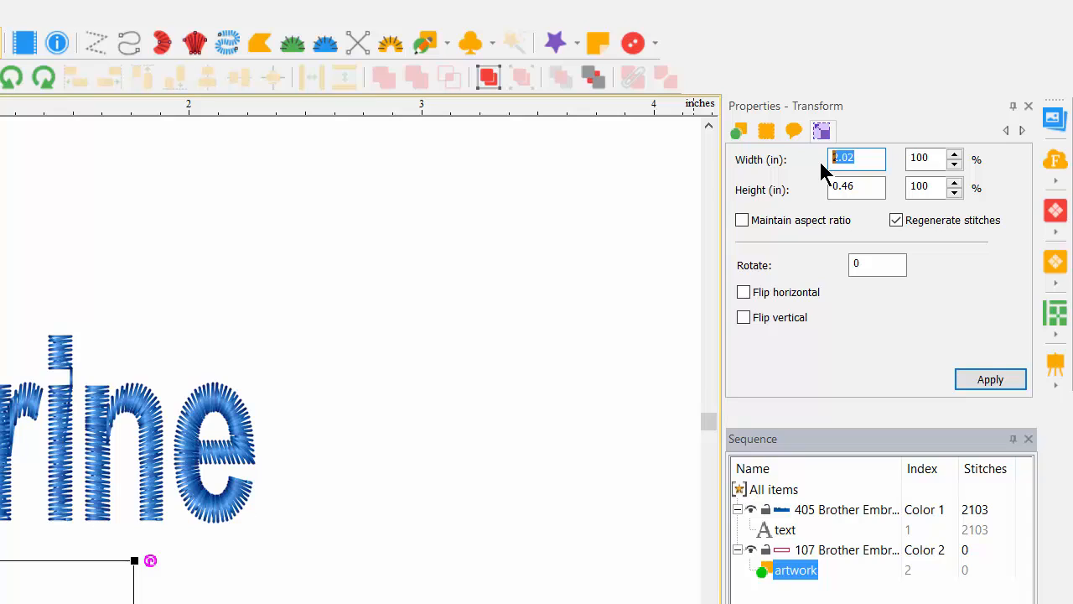
{"action": "type", "text": "2"}
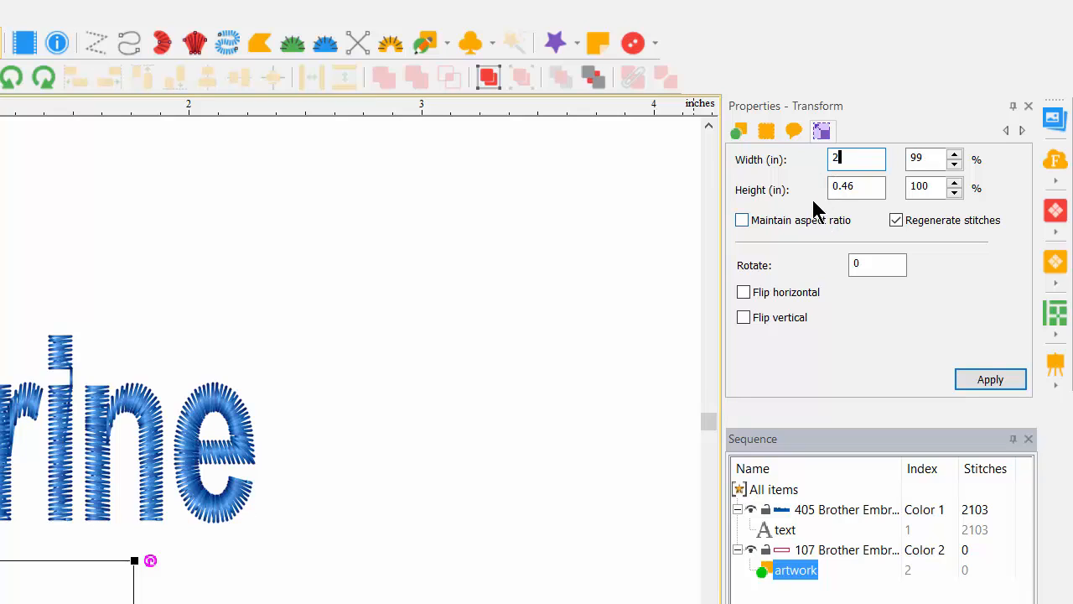
{"action": "left_click_drag", "start_coordinate": [866, 185], "coordinate": [827, 192]}
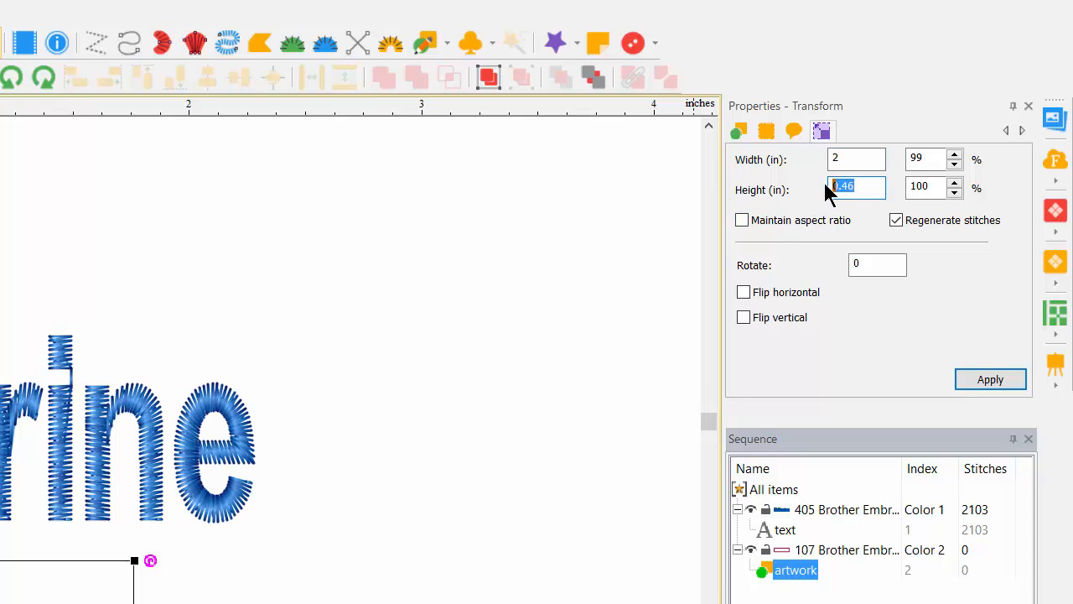
{"action": "type", "text": ".5"}
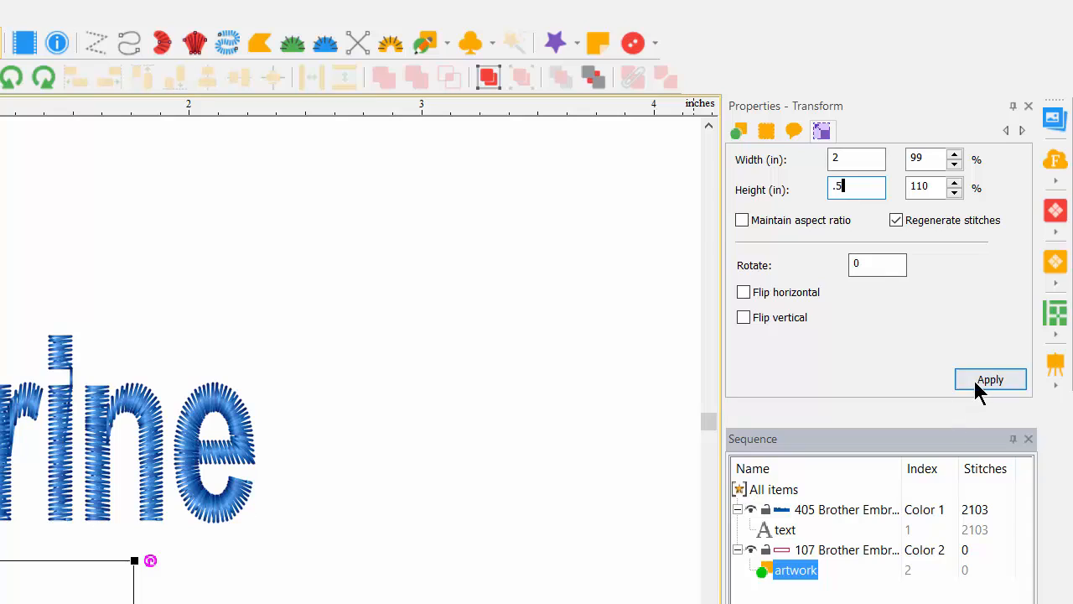
{"action": "left_click", "coordinate": [994, 366]}
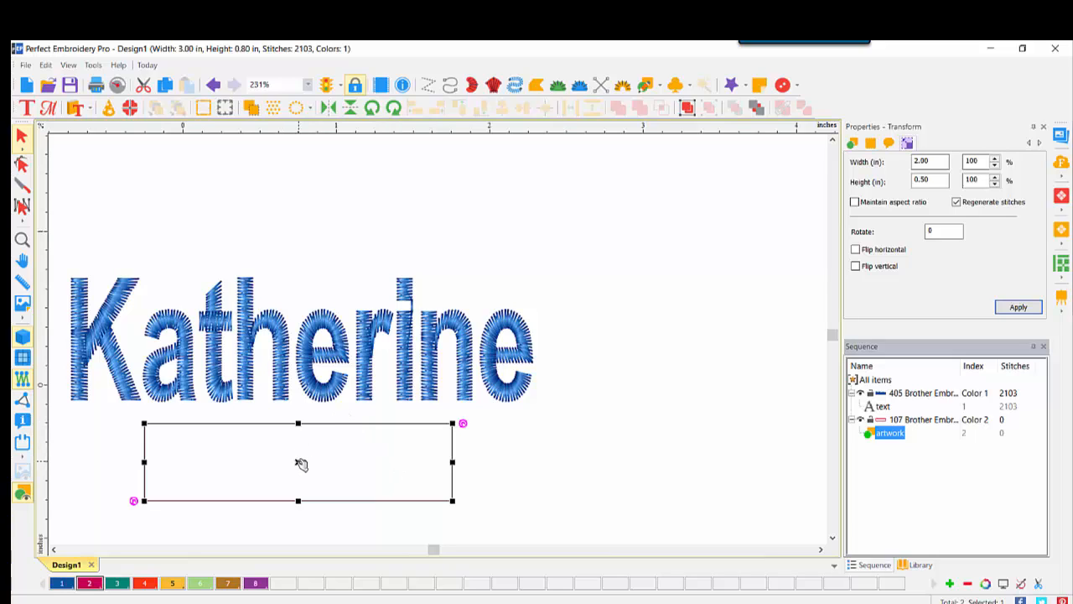
- Move the rectangle against the end of the last letter as a spacer, viewing the design at 100%
{"action": "left_click_drag", "start_coordinate": [301, 464], "coordinate": [693, 357]}
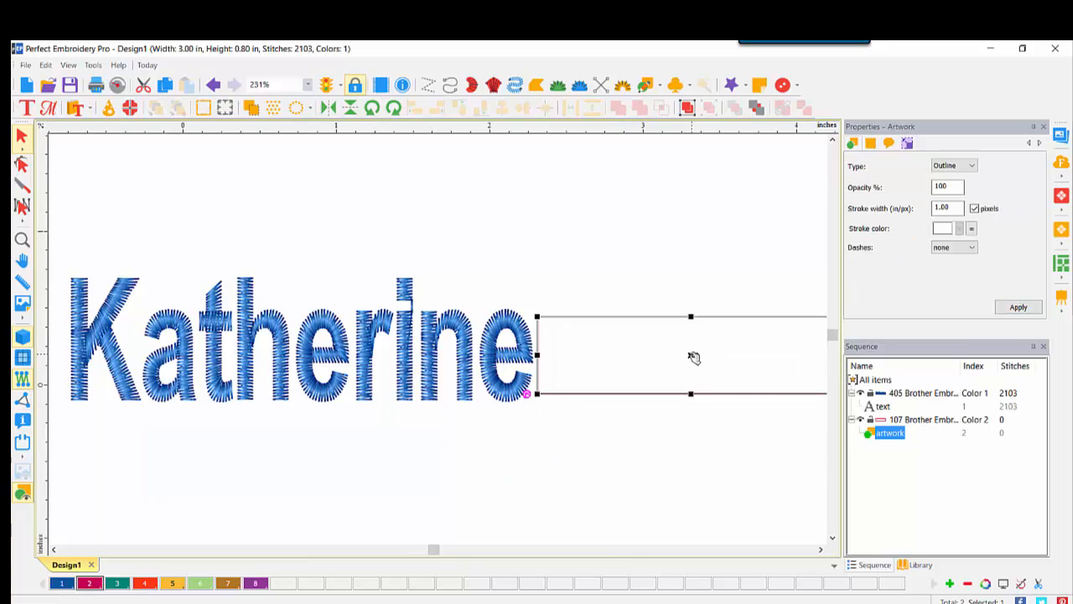
{"action": "left_click", "coordinate": [307, 84]}
{"action": "left_click", "coordinate": [270, 192]}
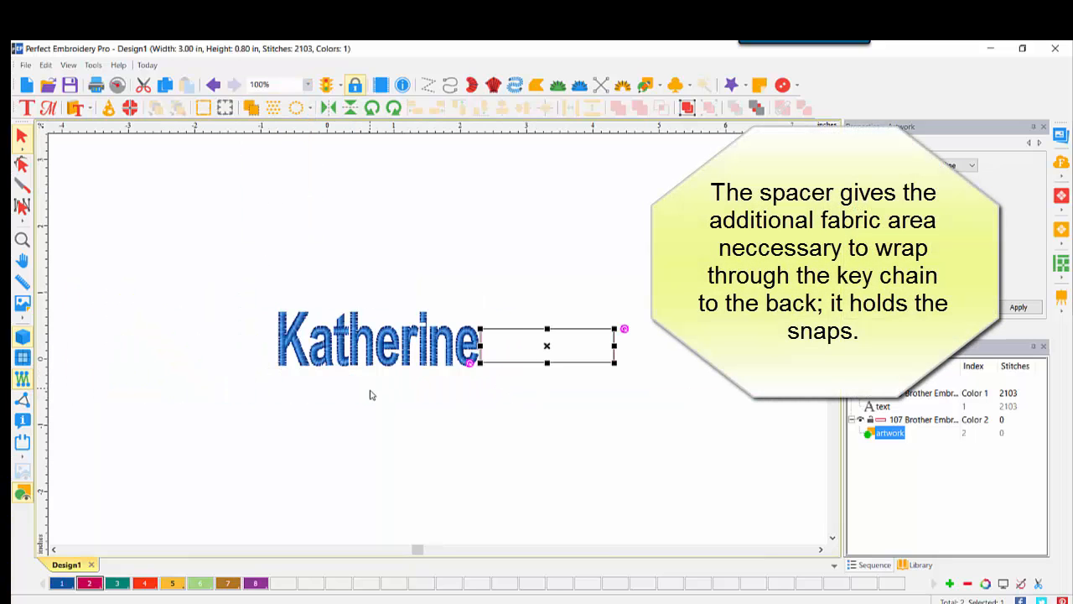
{"action": "left_click", "coordinate": [374, 392]}
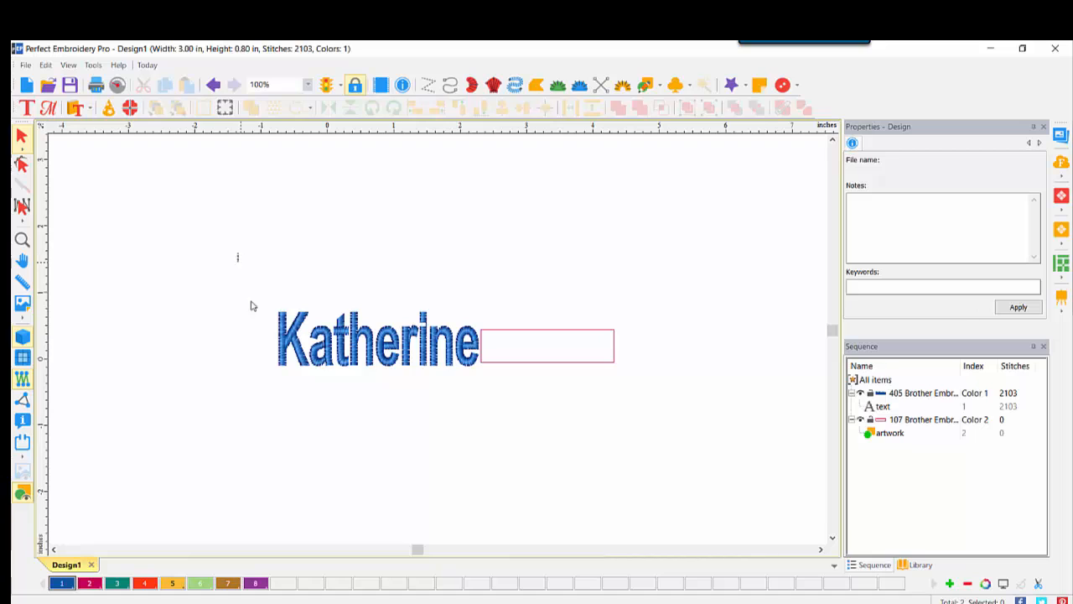
- Create one united outline around the lettering and the rectangle at a distance of 0.08 in
{"action": "left_click_drag", "start_coordinate": [250, 305], "coordinate": [688, 407]}
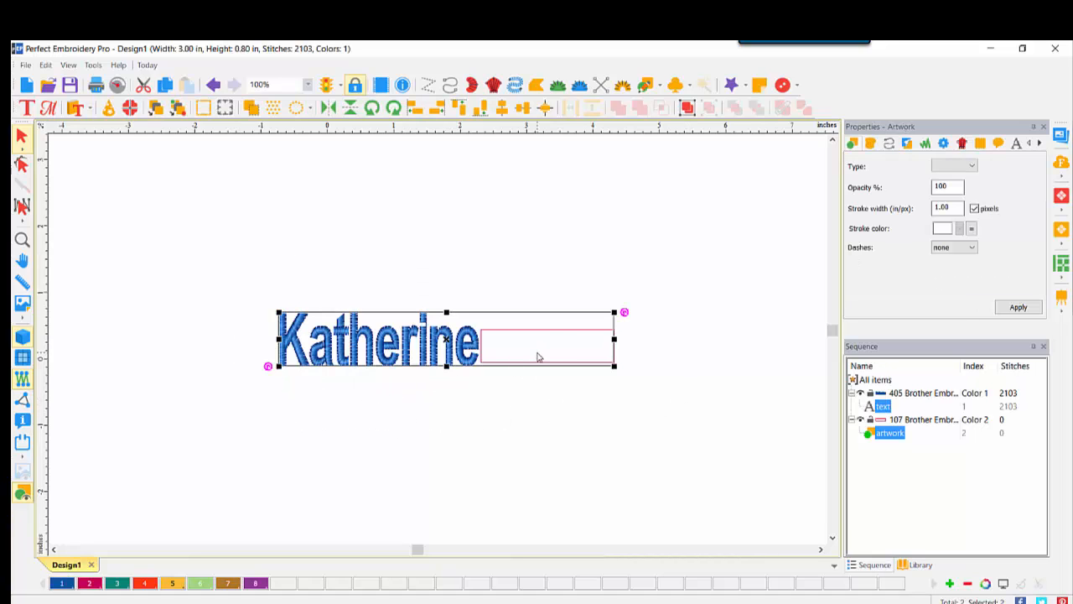
{"action": "right_click", "coordinate": [347, 341]}
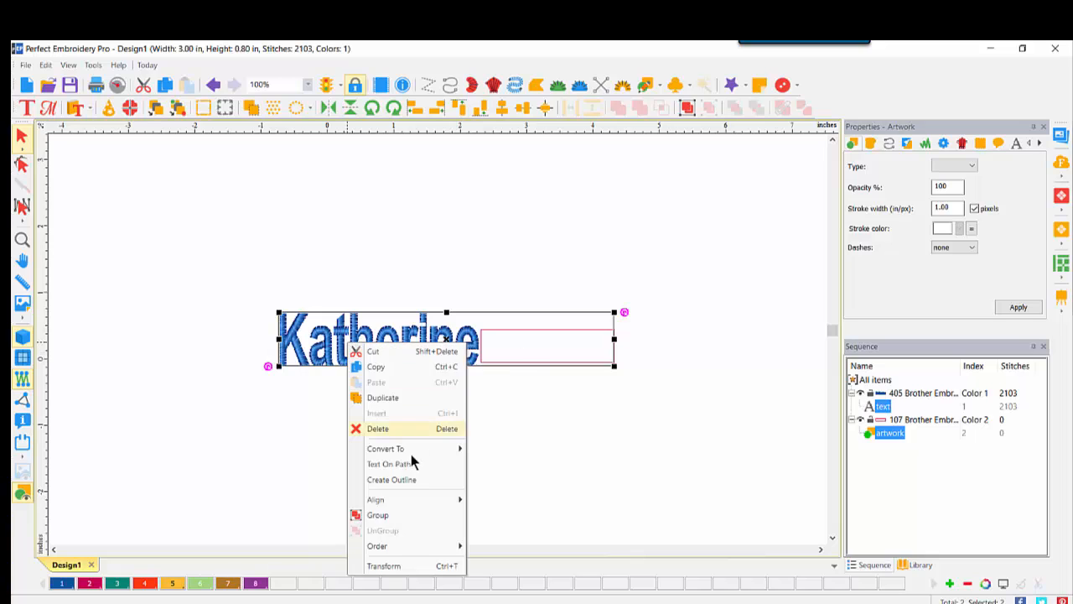
{"action": "left_click", "coordinate": [392, 479]}
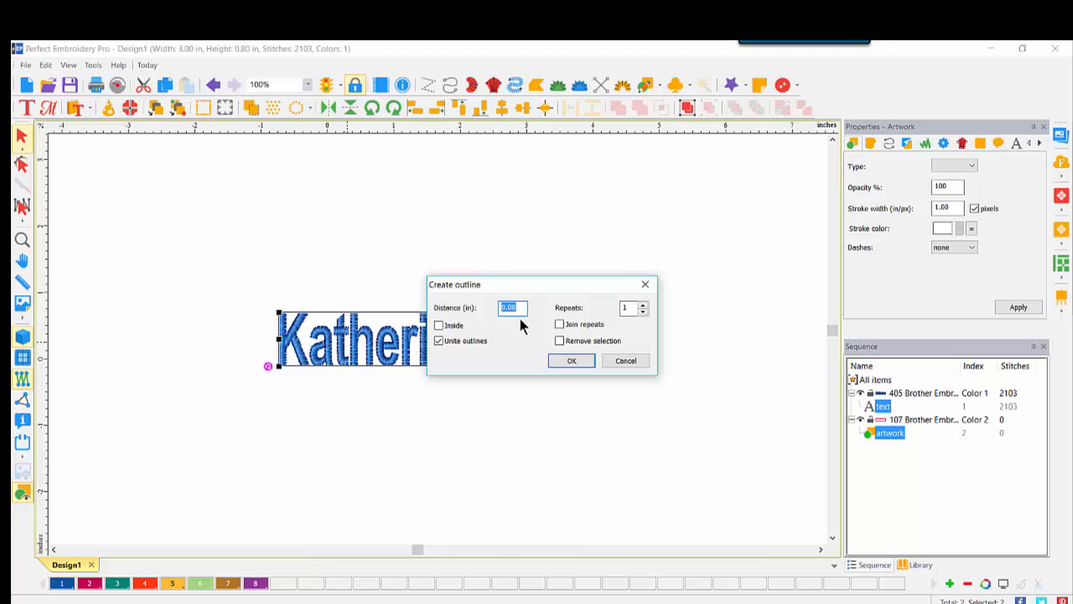
{"action": "left_click", "coordinate": [573, 362]}
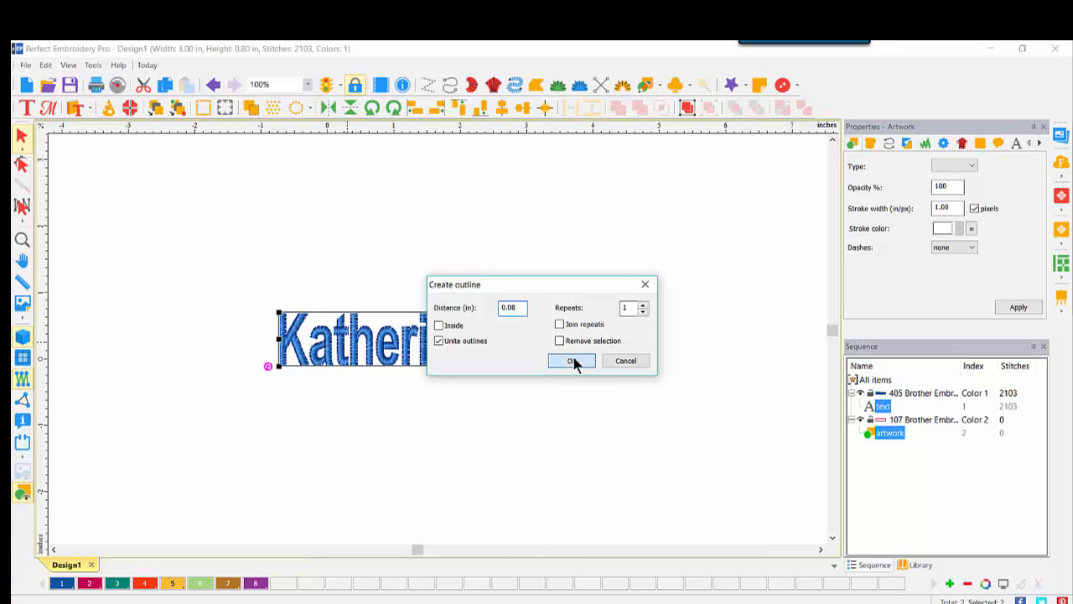
{"action": "left_click", "coordinate": [428, 414]}
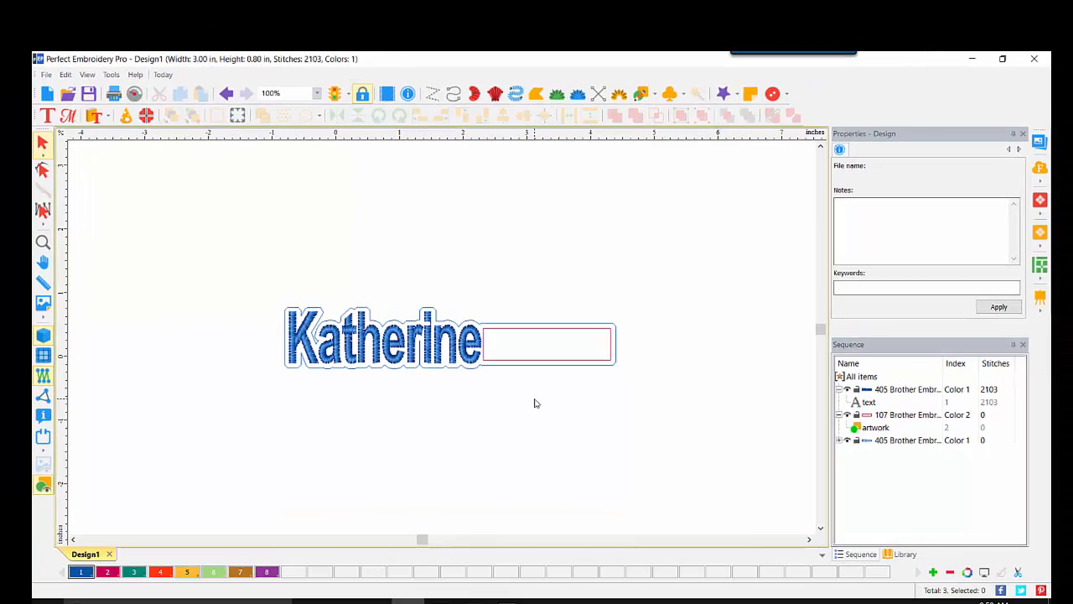
- Assign color 3 to the new outline around the lettering and rectangle
{"action": "left_click", "coordinate": [43, 243]}
{"action": "left_click", "coordinate": [369, 378]}
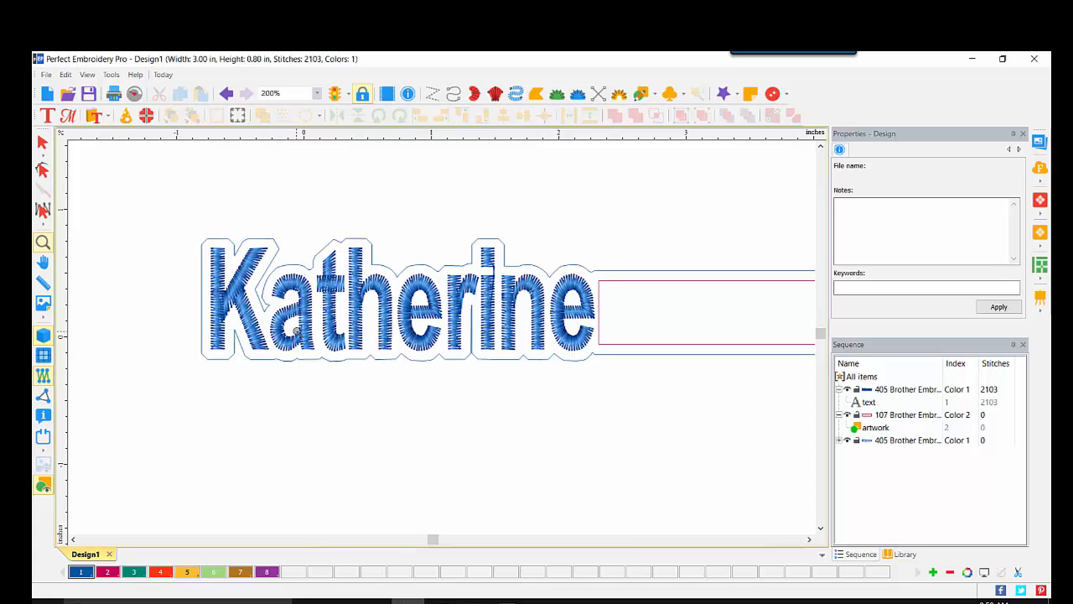
{"action": "left_click", "coordinate": [297, 330]}
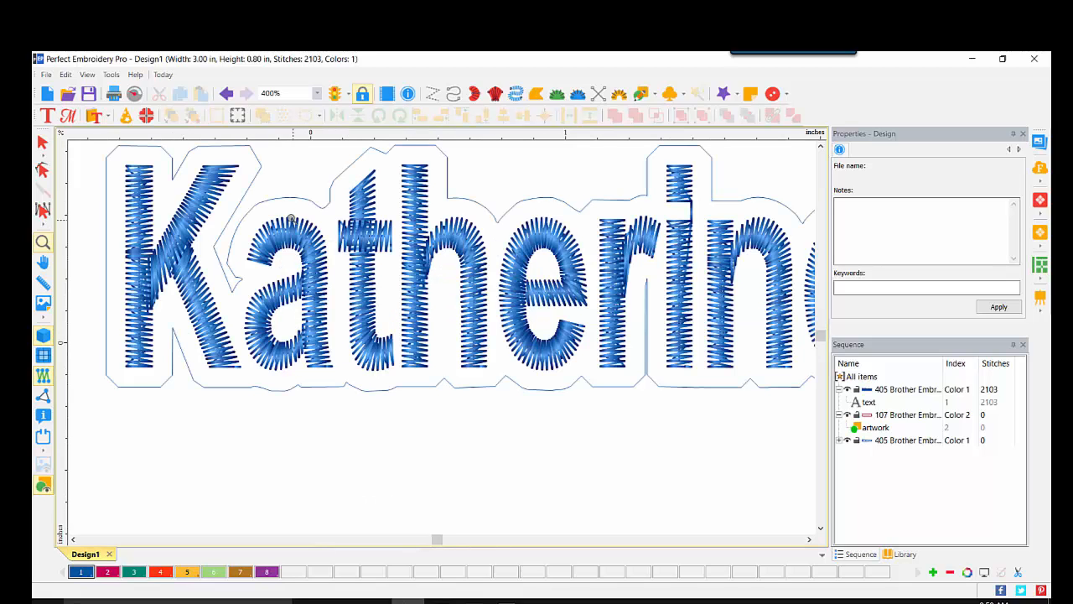
{"action": "left_click", "coordinate": [42, 143]}
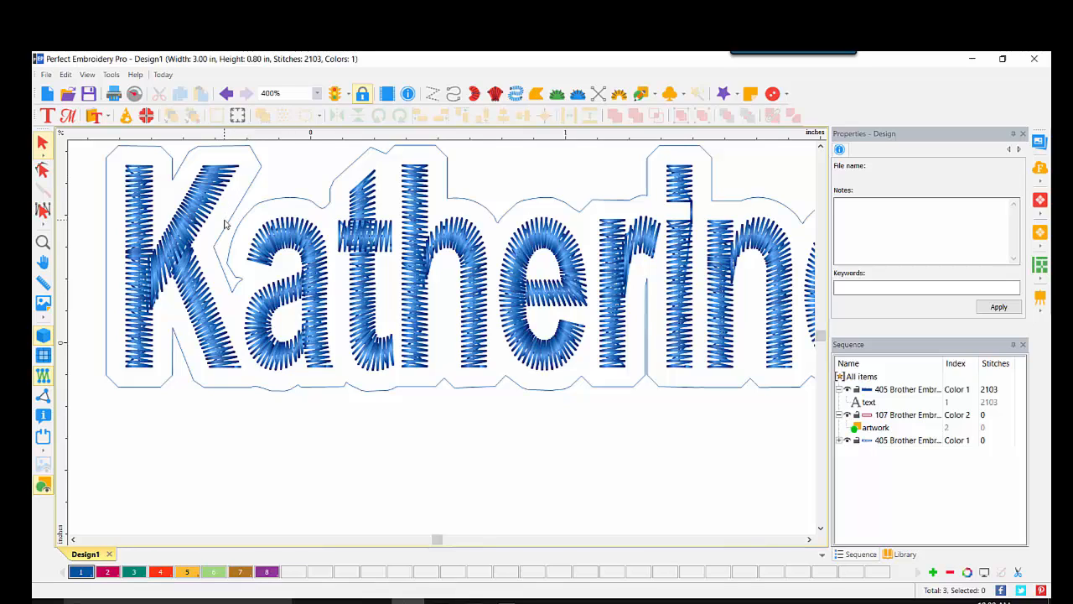
{"action": "left_click", "coordinate": [261, 164]}
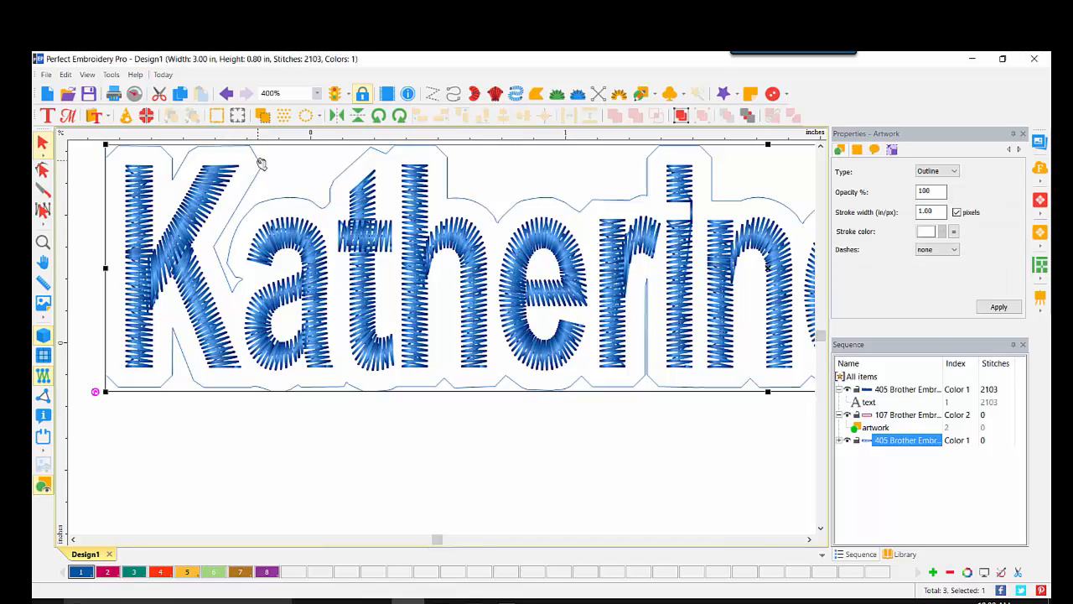
{"action": "left_click", "coordinate": [133, 572]}
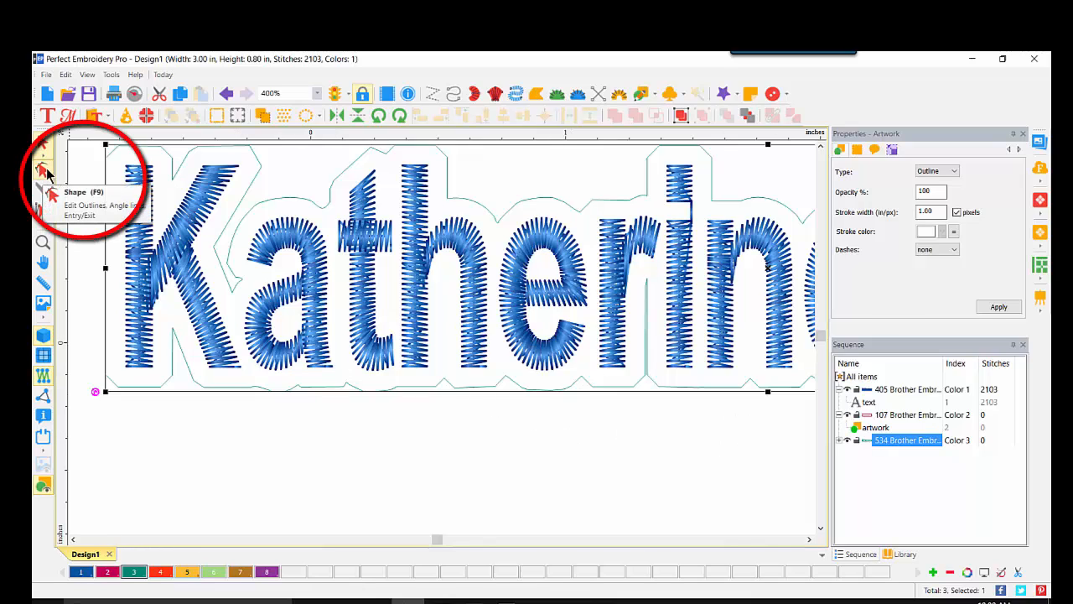
- Delete the outline points in the deep notch between the first two letters and make the remaining points there smooth
{"action": "left_click", "coordinate": [45, 172]}
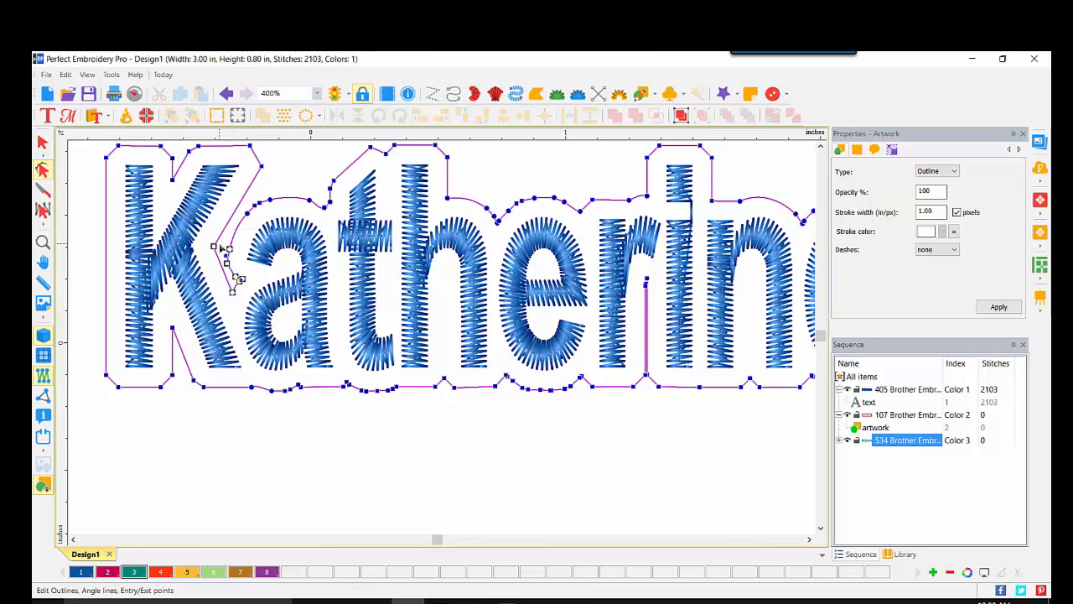
{"action": "right_click", "coordinate": [214, 245]}
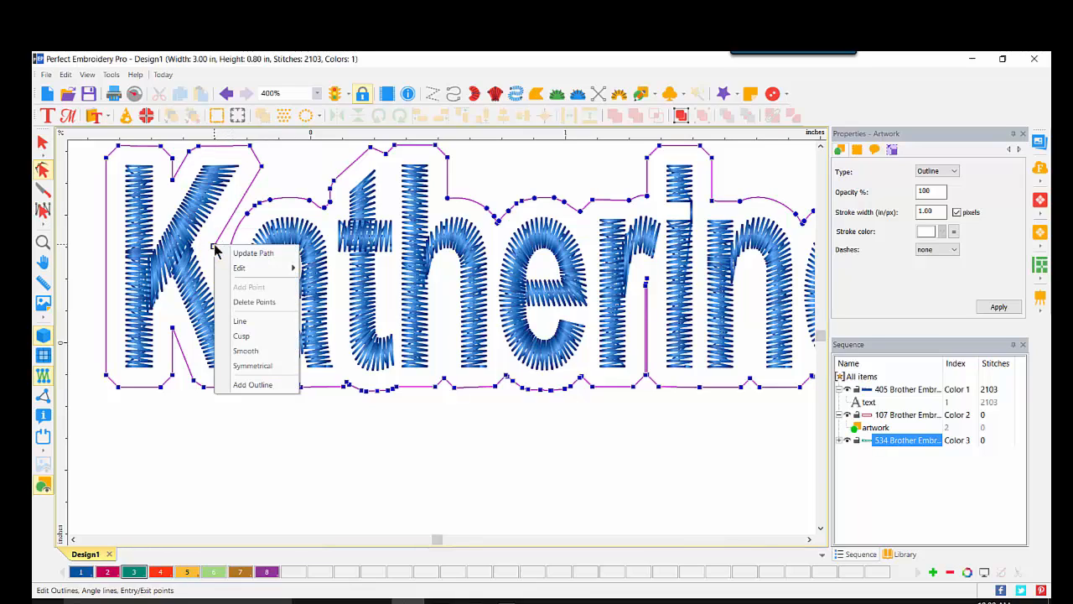
{"action": "left_click", "coordinate": [245, 301]}
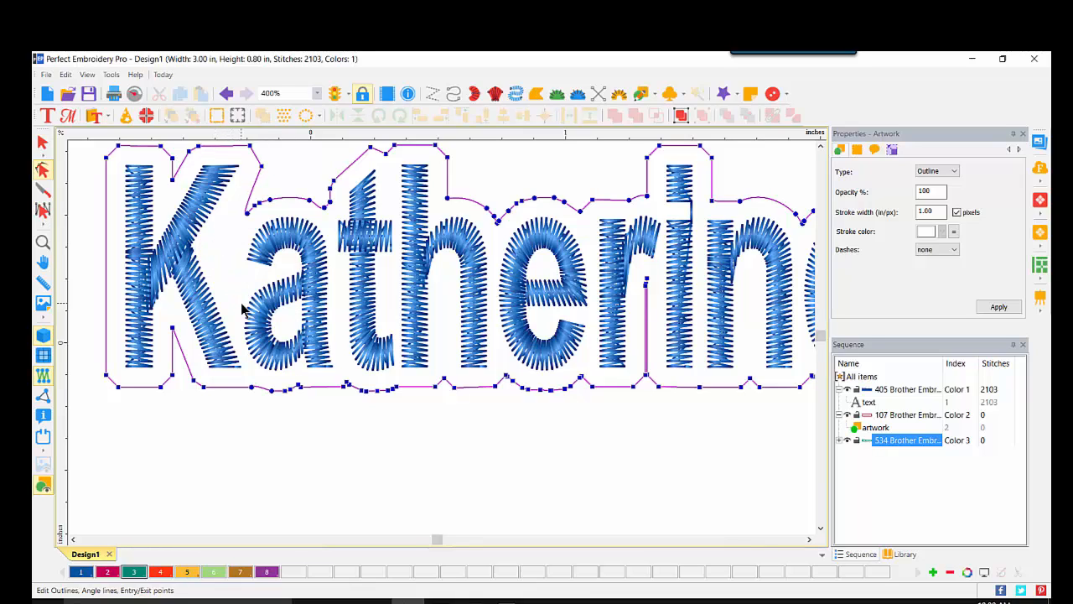
{"action": "right_click", "coordinate": [248, 216]}
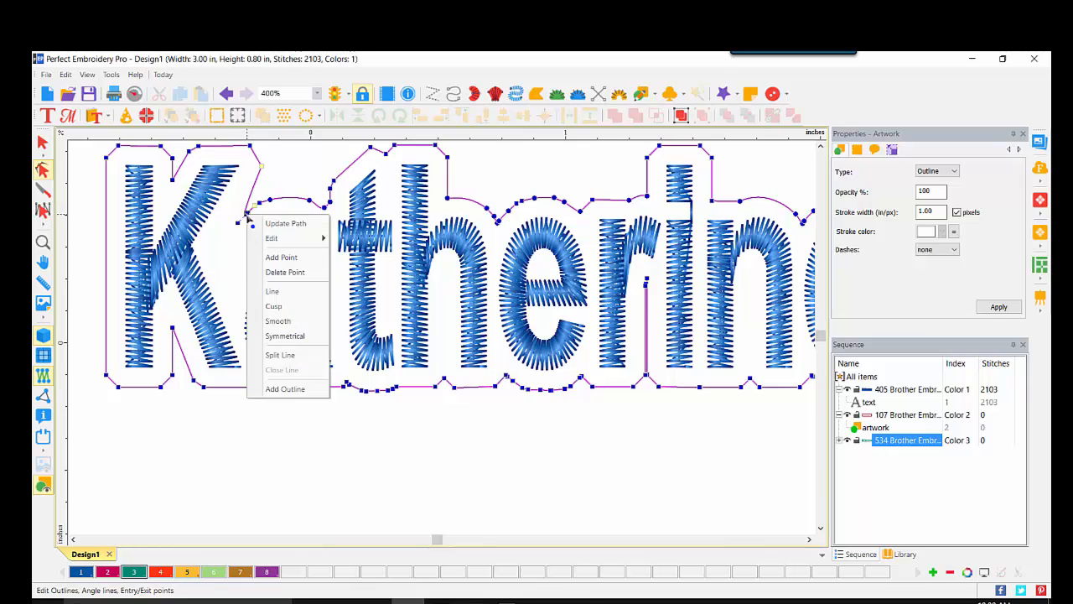
{"action": "left_click", "coordinate": [281, 275]}
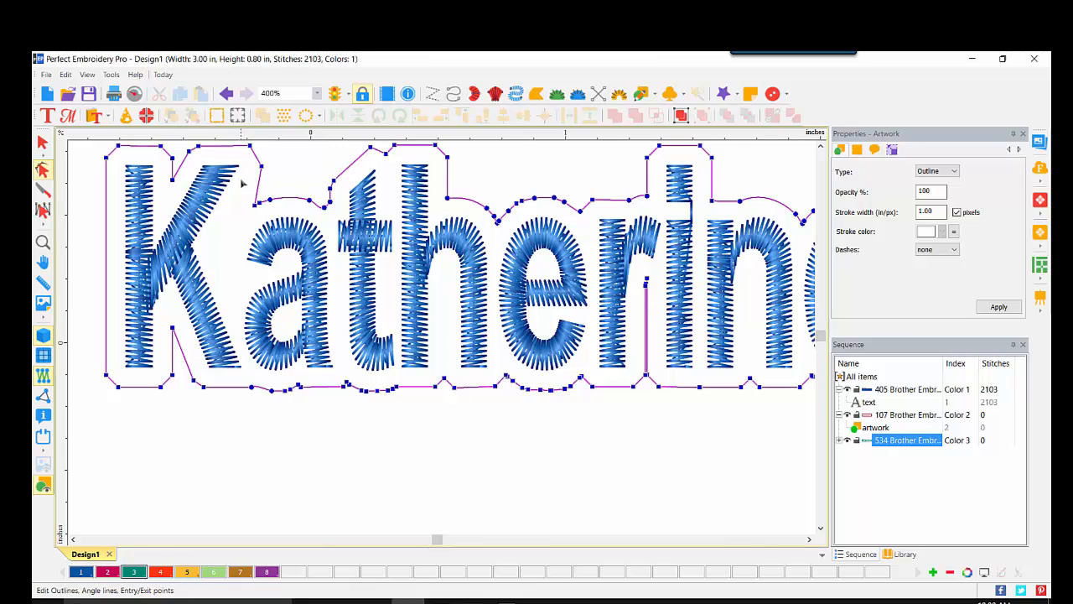
{"action": "right_click", "coordinate": [258, 204]}
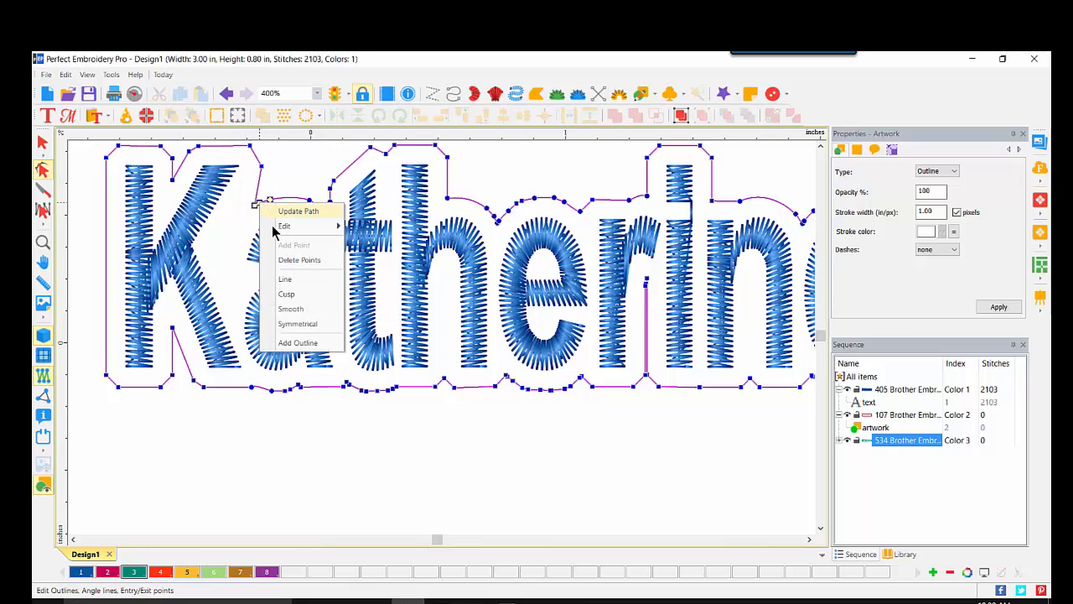
{"action": "left_click", "coordinate": [285, 313]}
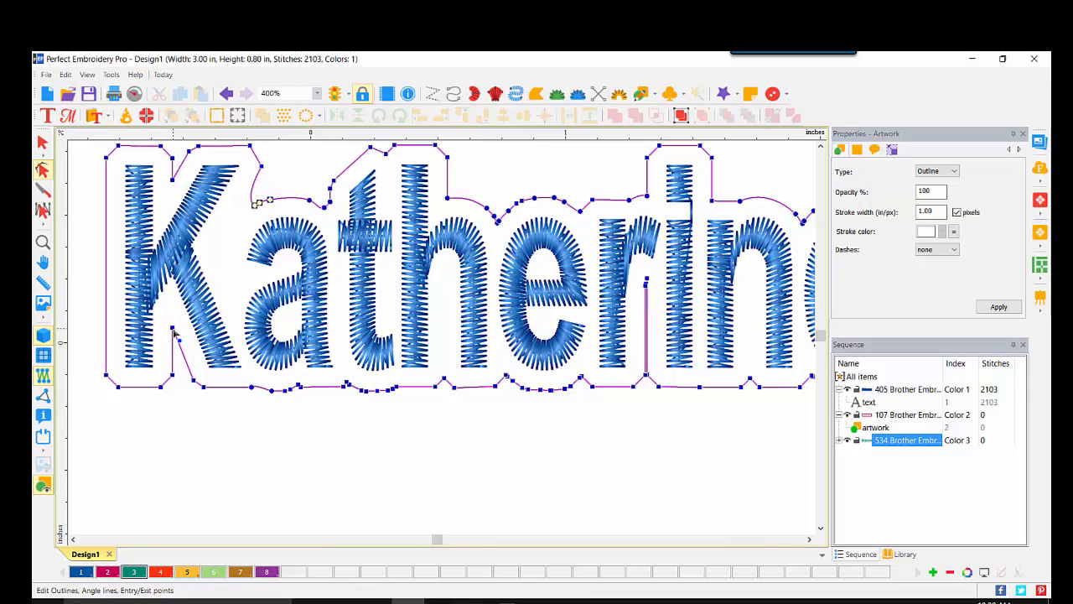
- Lower the notch point beneath the letter K to make it shallower and delete the outline points in the narrow slot between r and i
{"action": "left_click_drag", "start_coordinate": [173, 328], "coordinate": [179, 358]}
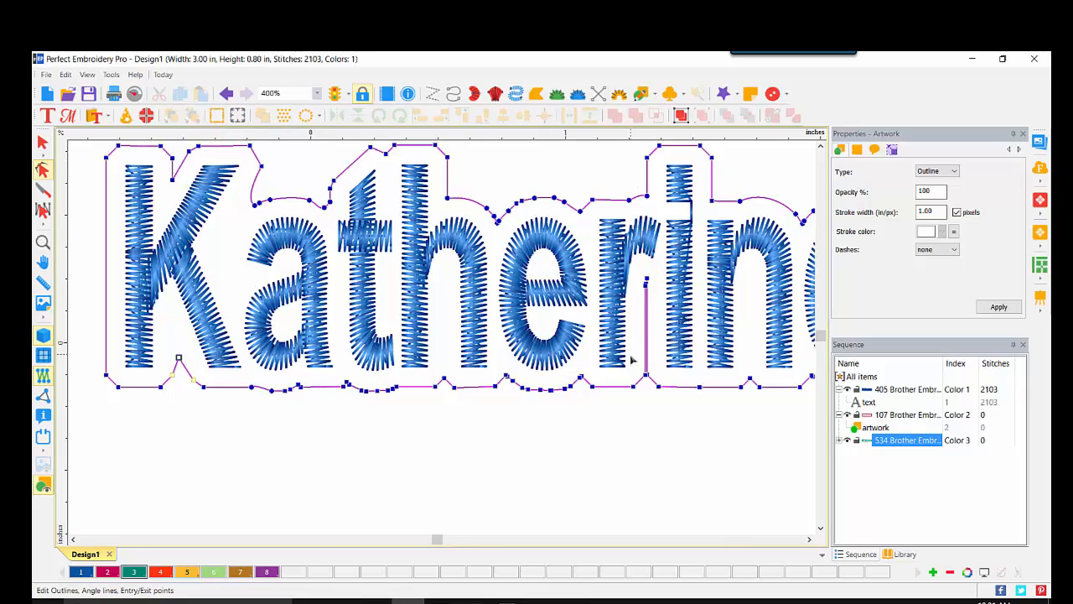
{"action": "left_click_drag", "start_coordinate": [638, 272], "coordinate": [668, 368]}
{"action": "right_click", "coordinate": [647, 283]}
{"action": "left_click", "coordinate": [679, 339]}
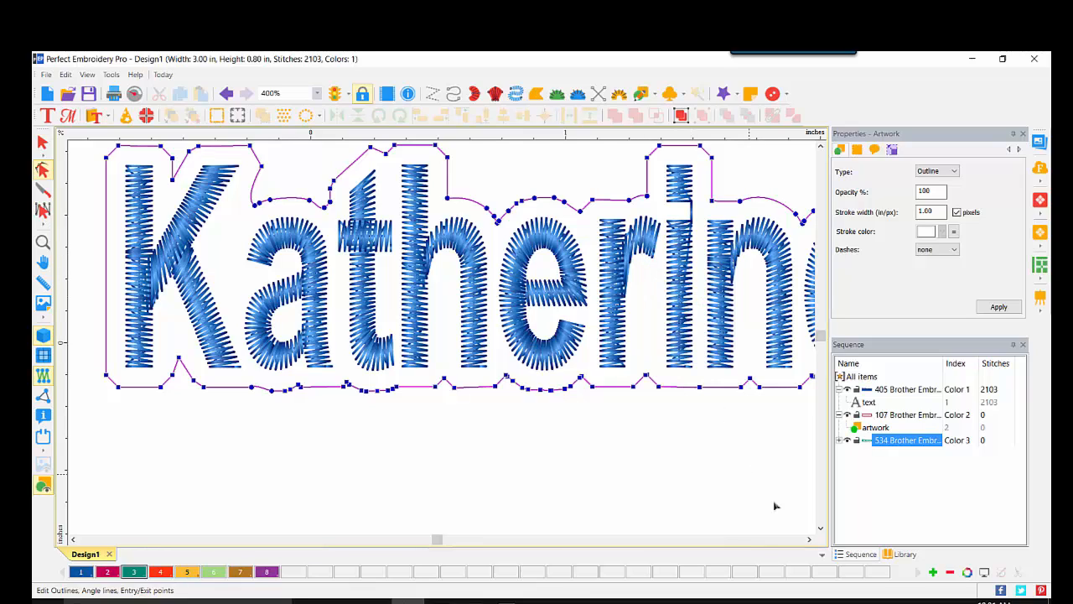
- Delete the outline point in the small dip above the letters t and h
{"action": "left_click", "coordinate": [810, 540]}
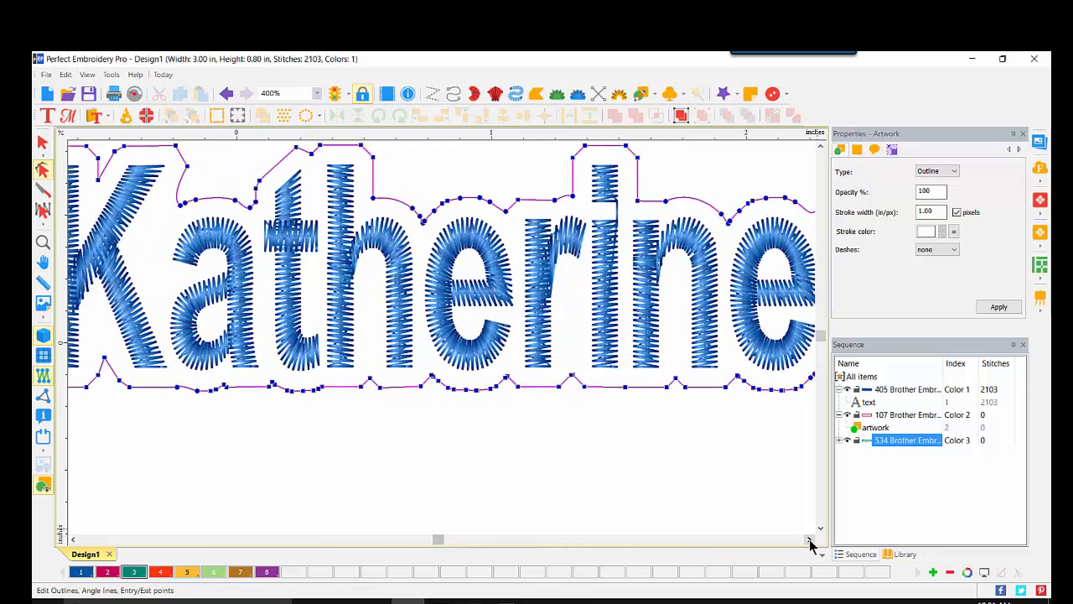
{"action": "left_click", "coordinate": [809, 540]}
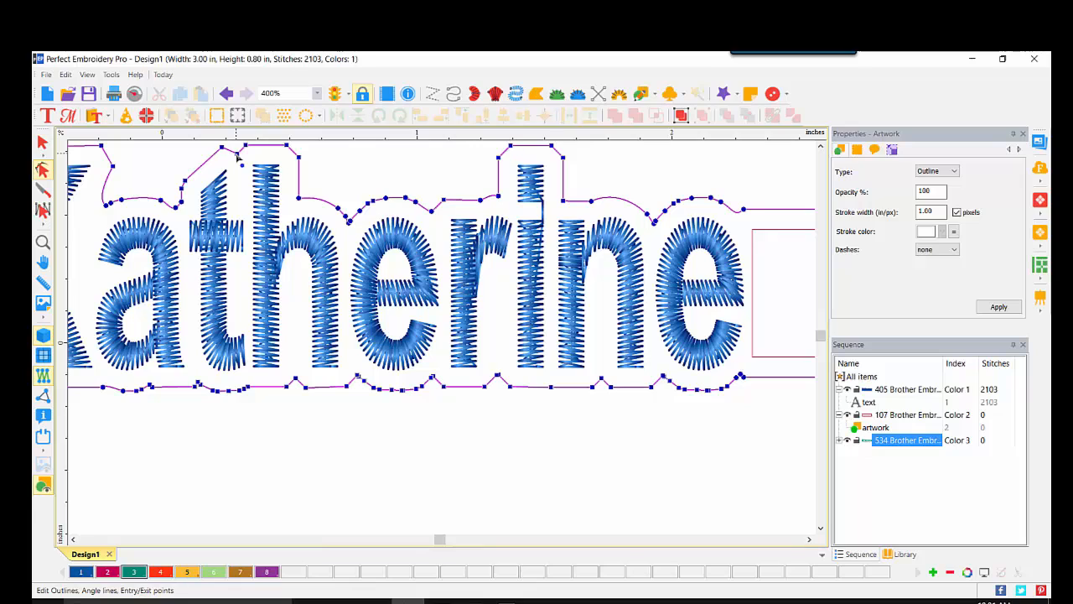
{"action": "right_click", "coordinate": [237, 156]}
{"action": "left_click", "coordinate": [273, 213]}
{"action": "left_click", "coordinate": [43, 243]}
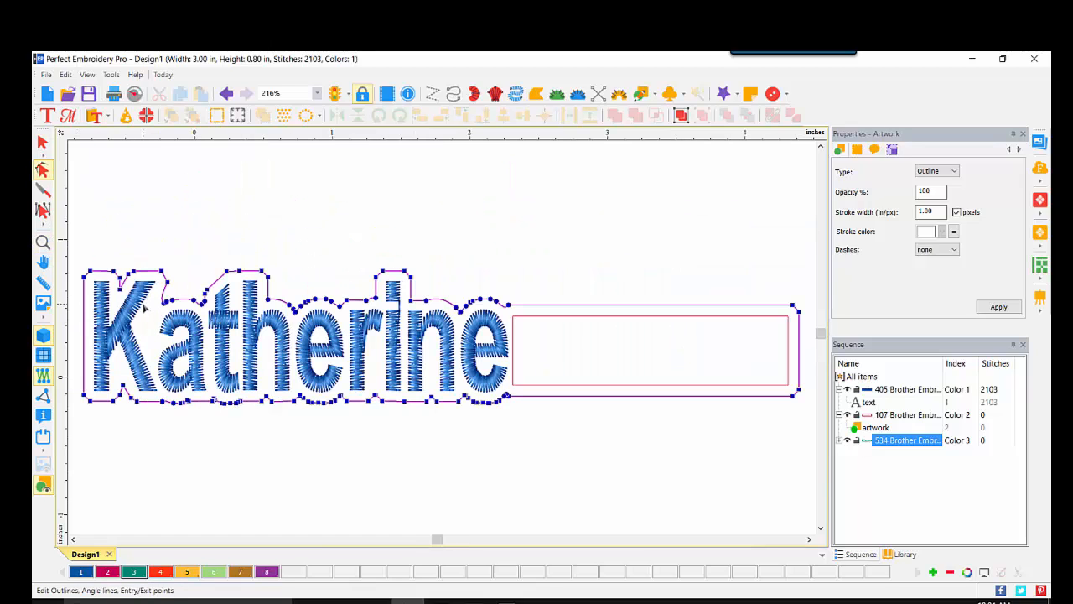
- Convert the outline around the lettering and rectangle to a Run stitch and set its type to Bean
{"action": "left_click", "coordinate": [42, 142]}
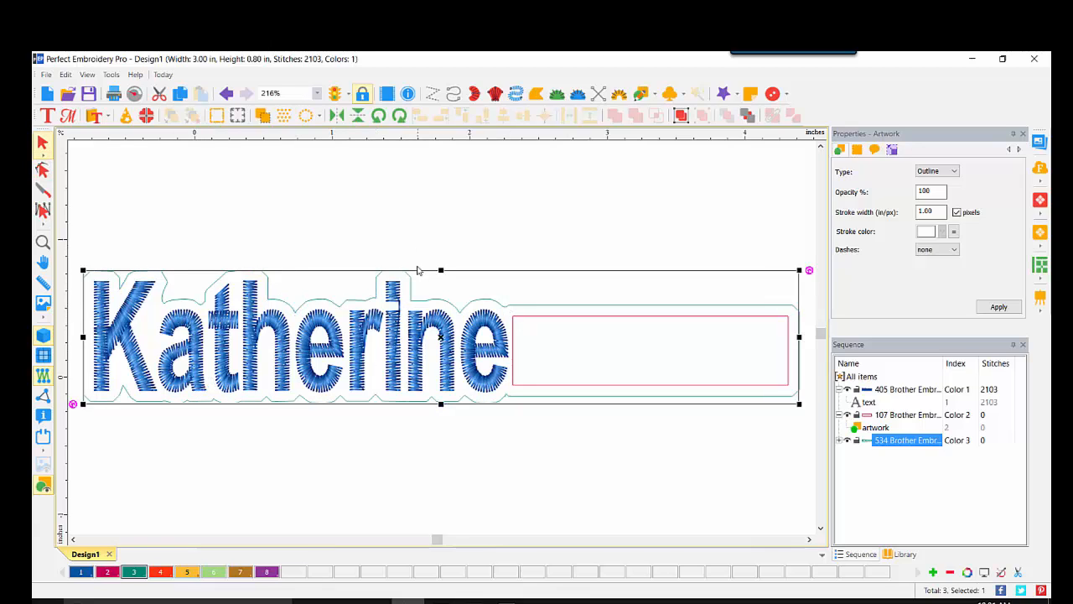
{"action": "right_click", "coordinate": [429, 301]}
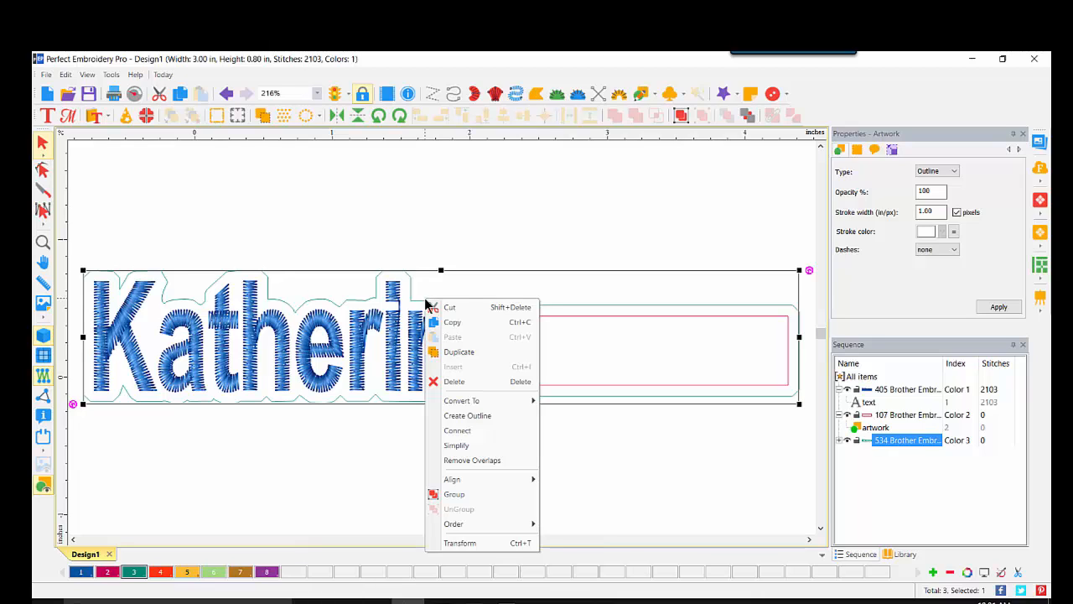
{"action": "mouse_move", "coordinate": [457, 403]}
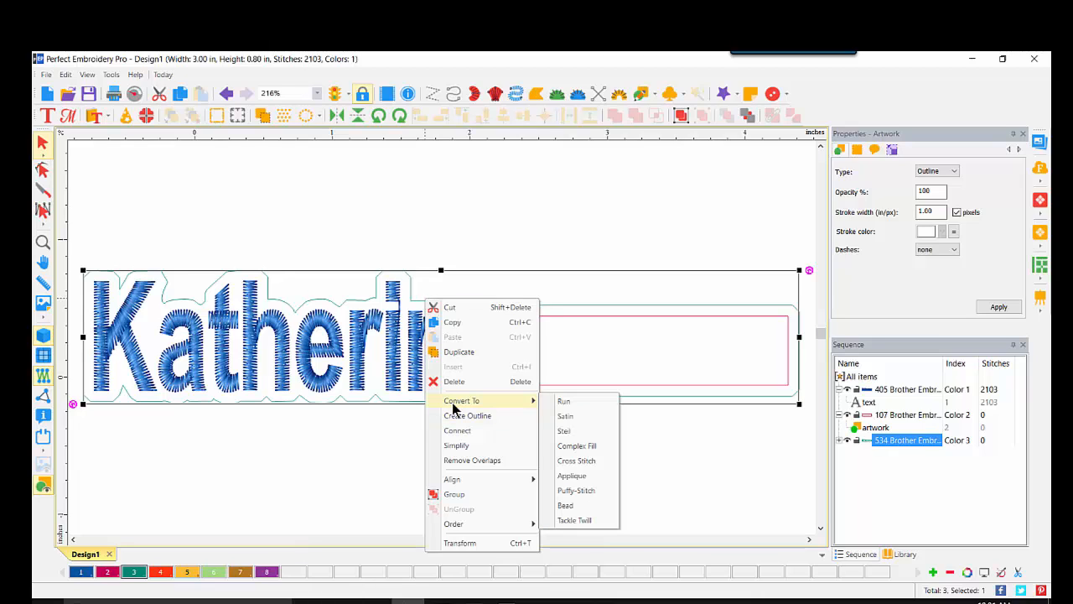
{"action": "left_click", "coordinate": [564, 403]}
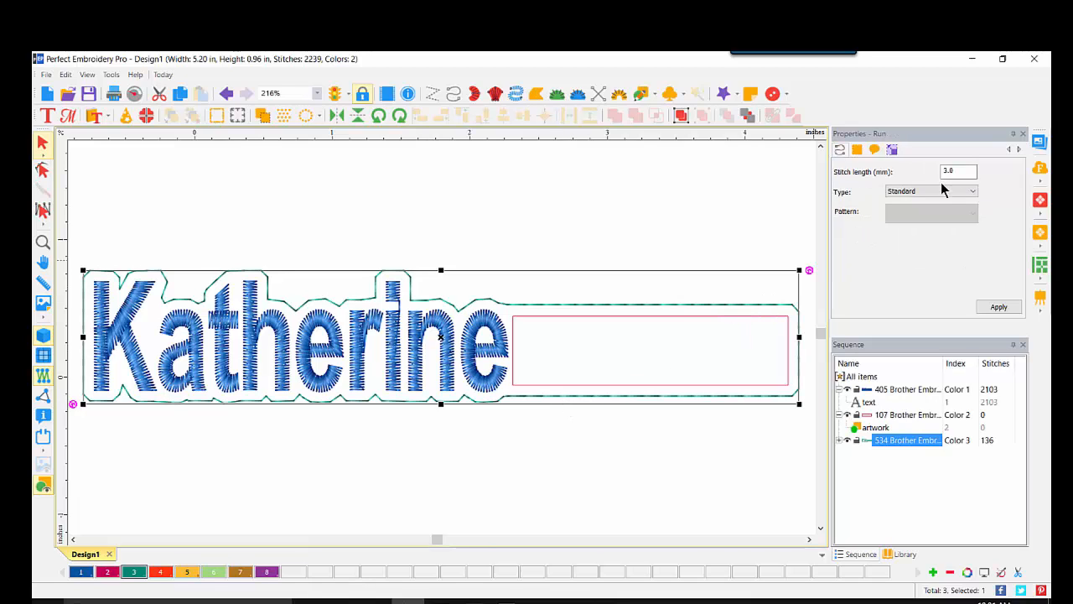
{"action": "left_click", "coordinate": [966, 191]}
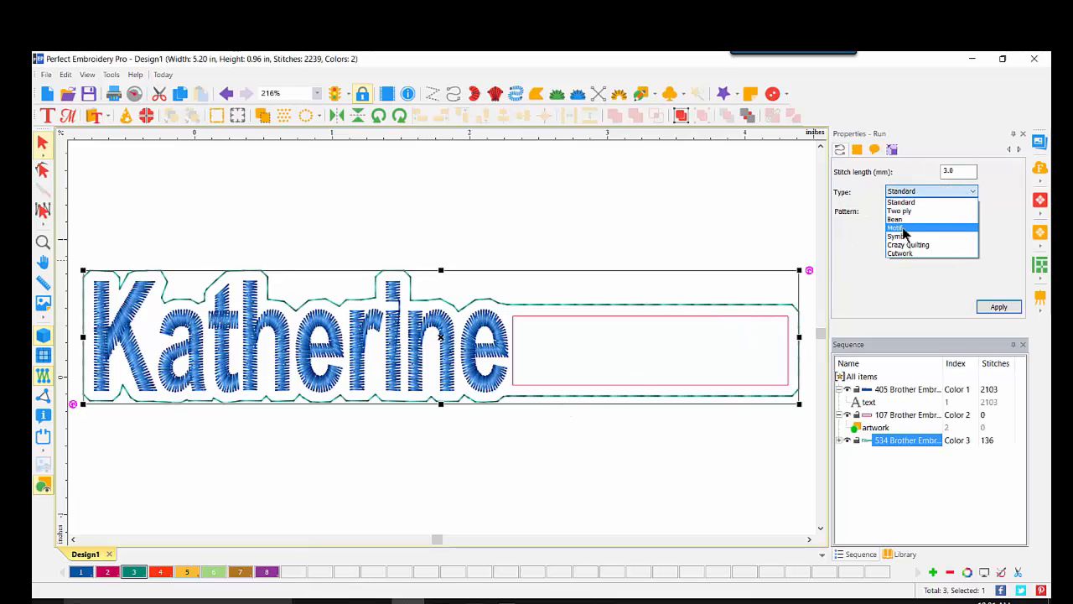
{"action": "left_click", "coordinate": [906, 223]}
{"action": "left_click", "coordinate": [990, 307]}
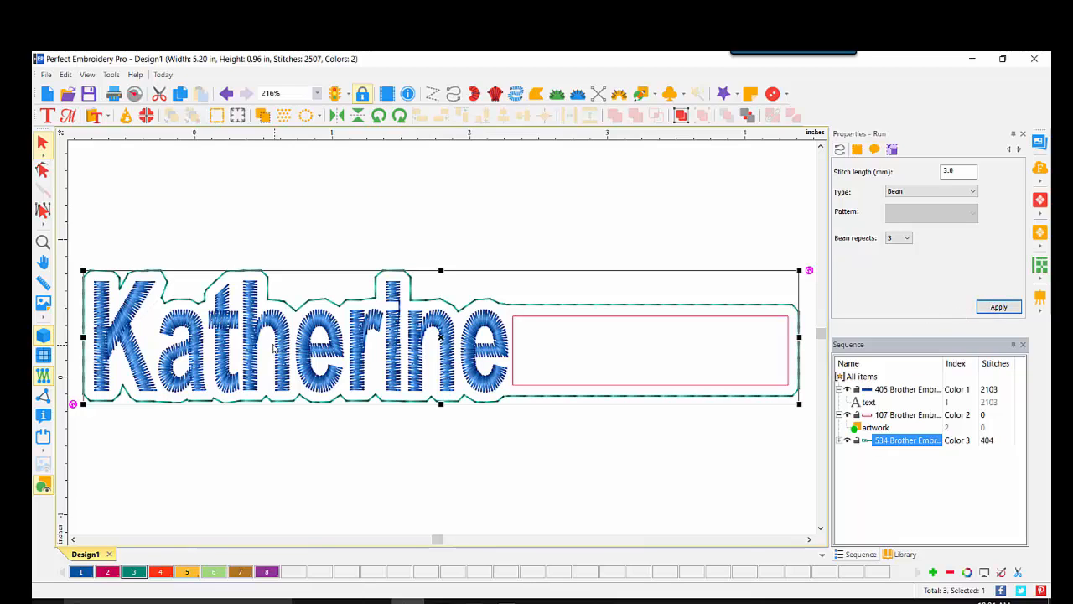
- Set the lettering's satin fill density to 0.3 mm
{"action": "left_click", "coordinate": [867, 402]}
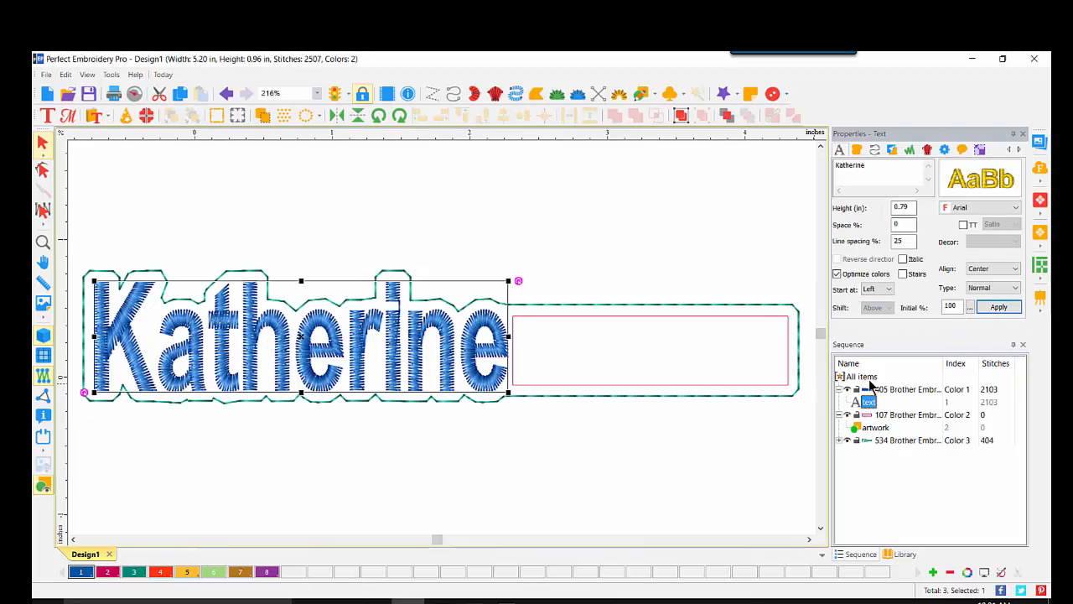
{"action": "left_click", "coordinate": [857, 150]}
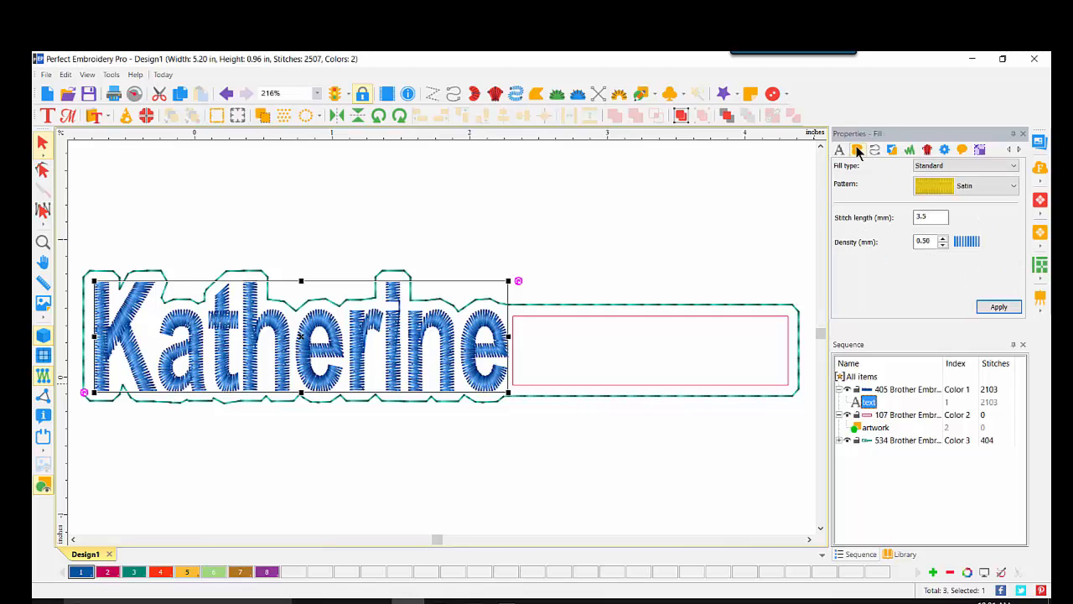
{"action": "left_click_drag", "start_coordinate": [934, 243], "coordinate": [865, 245]}
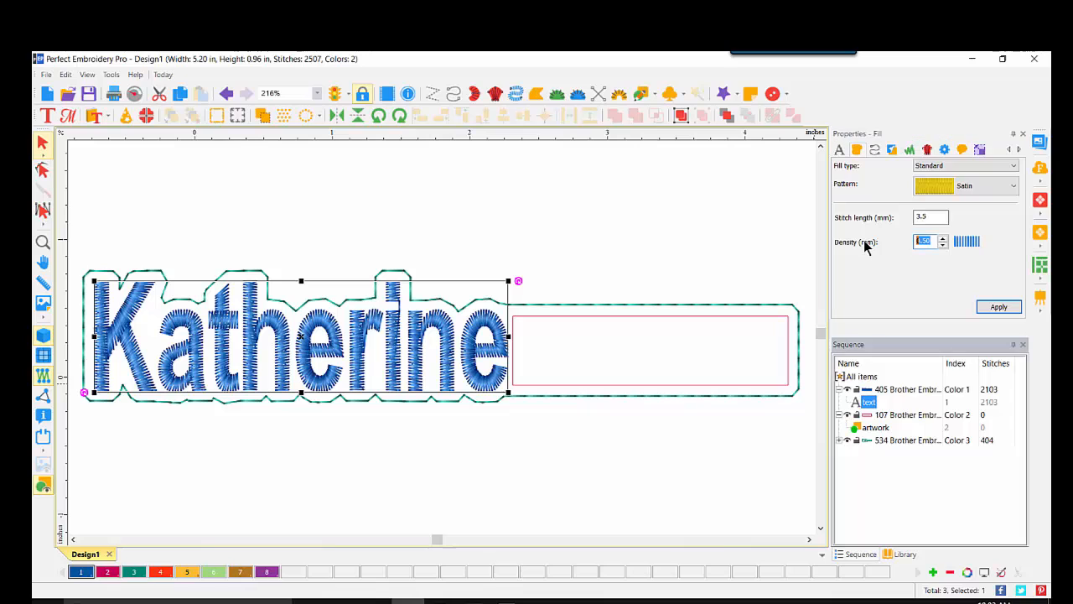
{"action": "type", "text": ".3"}
{"action": "left_click", "coordinate": [999, 307]}
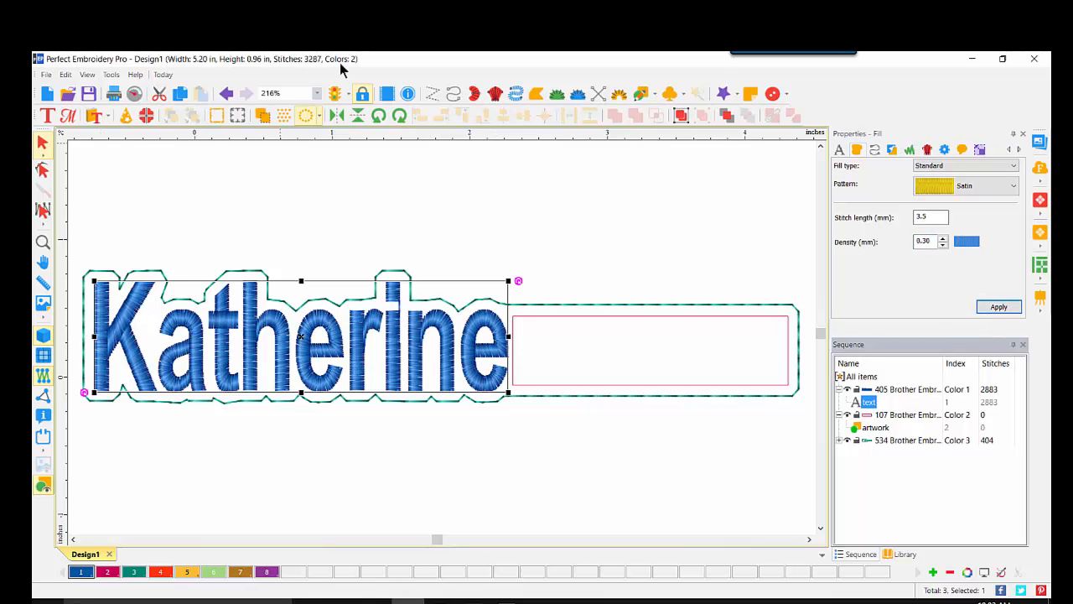
- View the design at 200% and switch to the photo viewer to examine the picture of finished key chains
{"action": "left_click", "coordinate": [314, 92]}
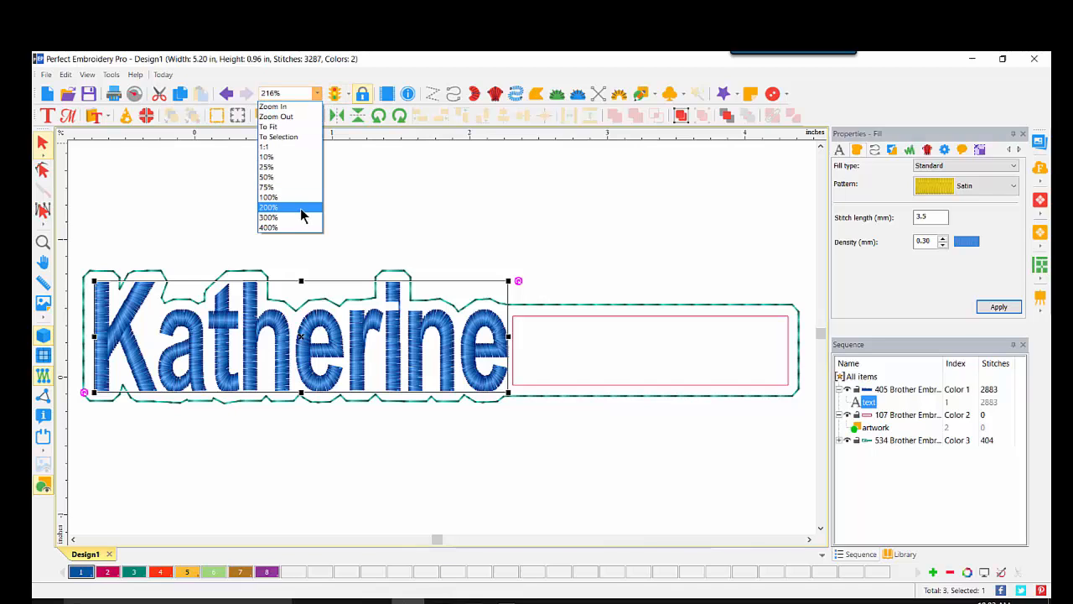
{"action": "left_click", "coordinate": [302, 210]}
{"action": "left_click", "coordinate": [370, 453]}
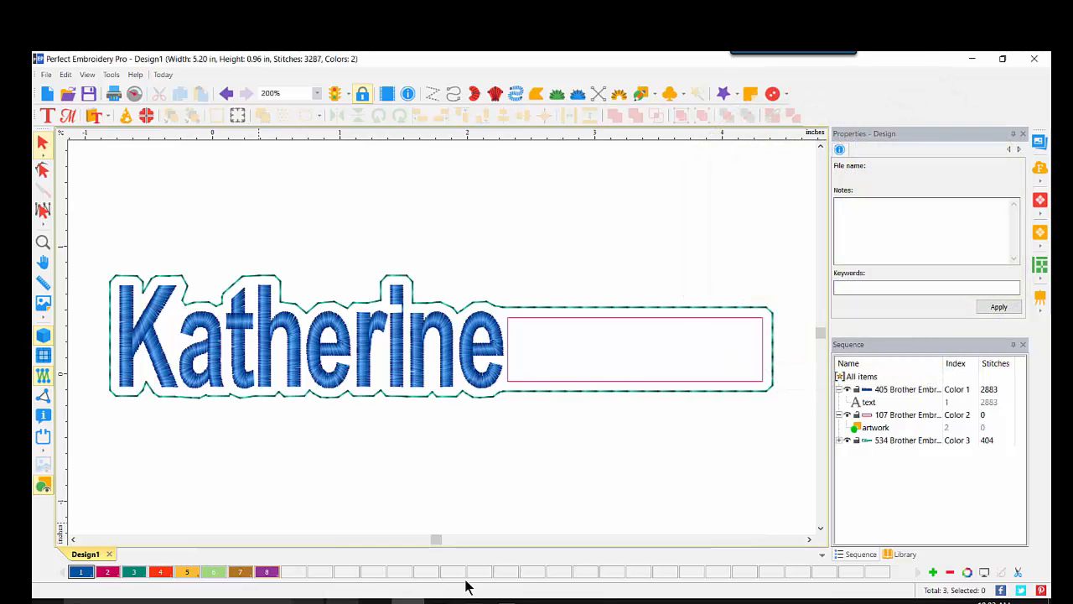
{"action": "left_click", "coordinate": [442, 600]}
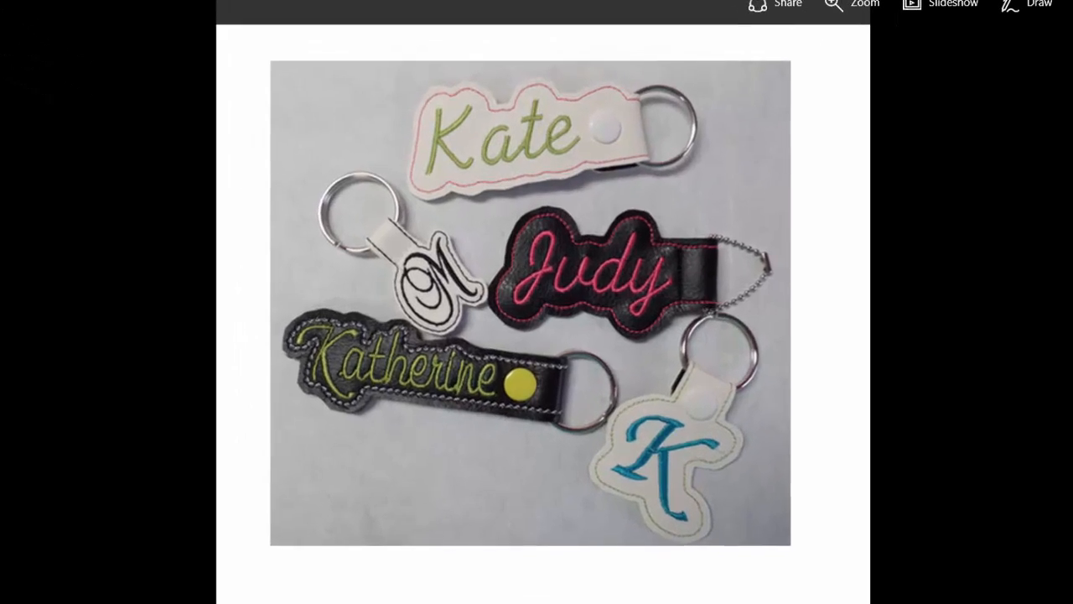
{"action": "left_click", "coordinate": [601, 576]}
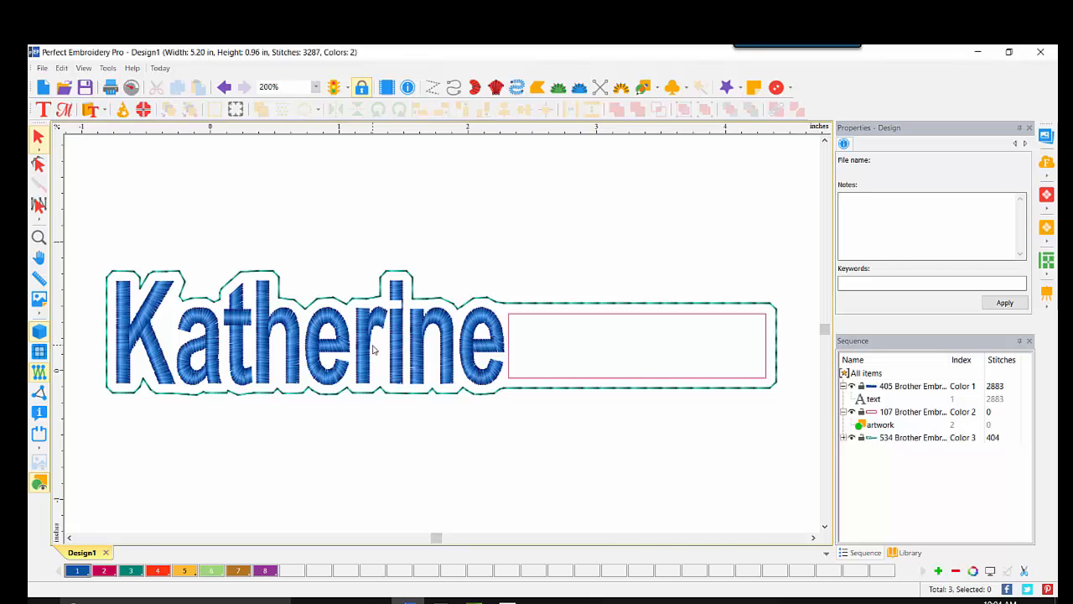
- Duplicate the block lettering and place the copy below the outlined key chain, viewing the design at 100%
{"action": "left_click", "coordinate": [317, 87]}
{"action": "left_click", "coordinate": [280, 193]}
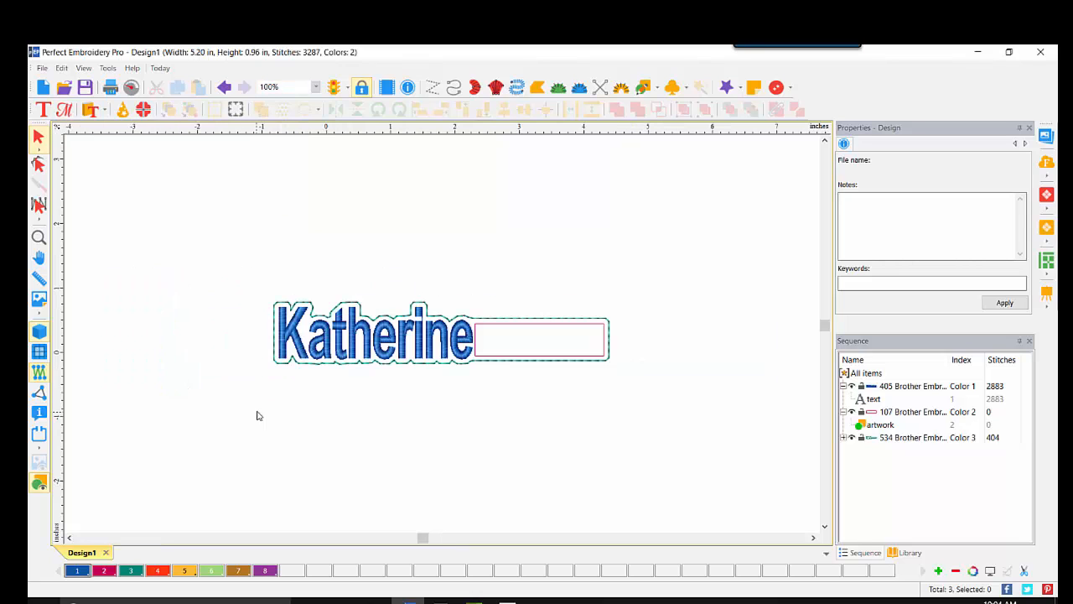
{"action": "left_click", "coordinate": [295, 333]}
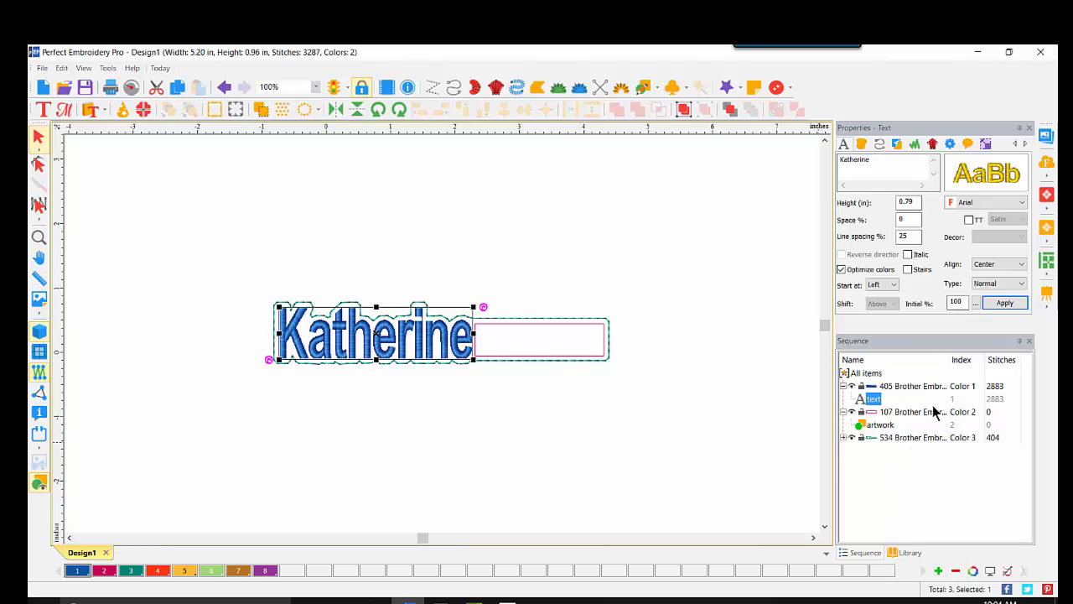
{"action": "left_click", "coordinate": [176, 88]}
{"action": "left_click", "coordinate": [197, 87]}
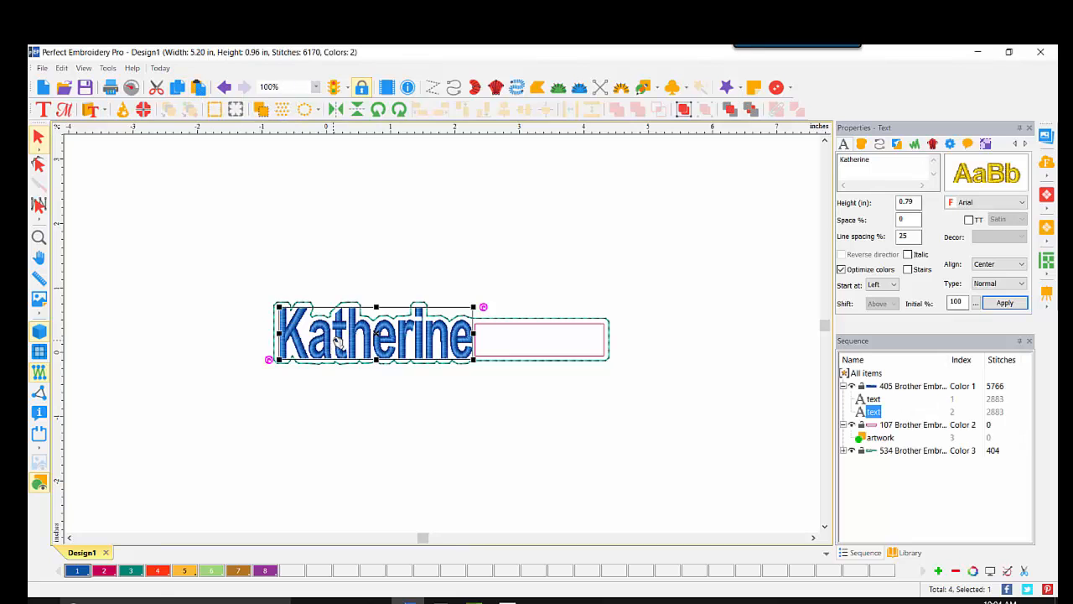
{"action": "left_click", "coordinate": [354, 463]}
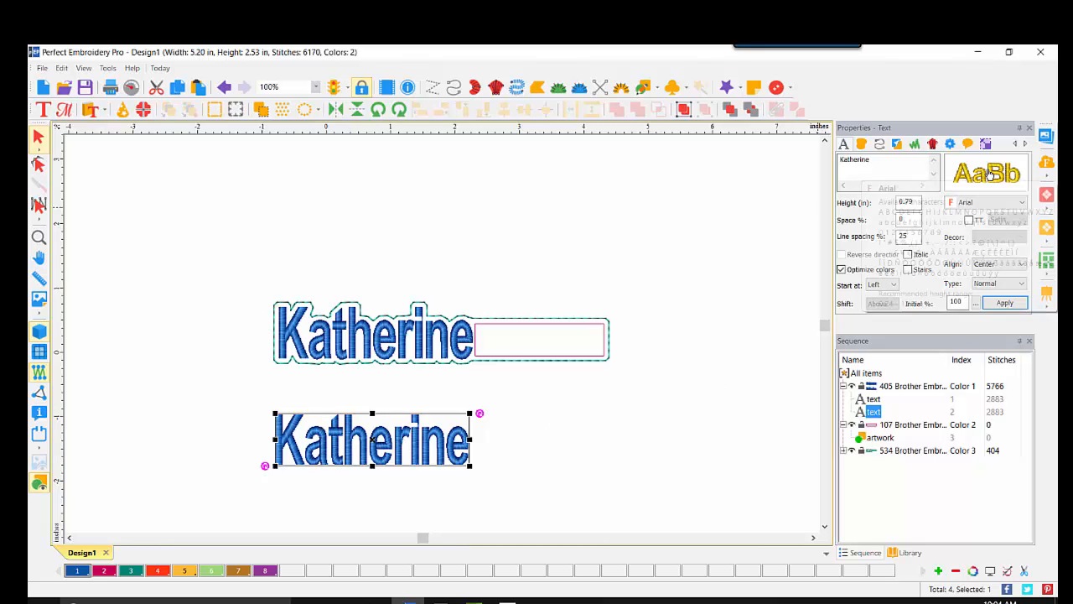
- Change the font of the copied lettering to Cursive
{"action": "left_click", "coordinate": [989, 172]}
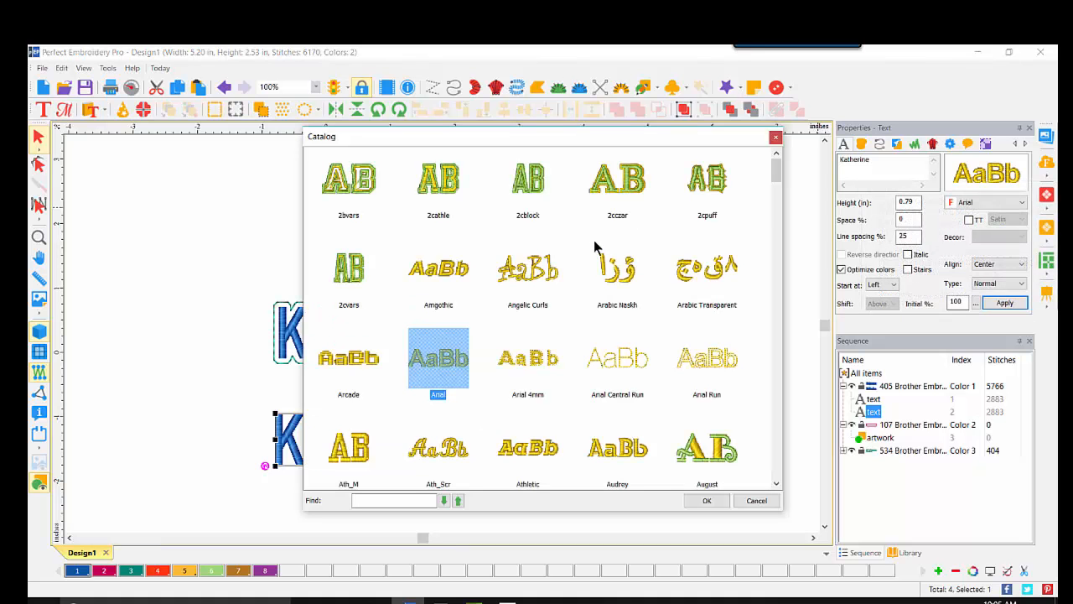
{"action": "left_click_drag", "start_coordinate": [779, 178], "coordinate": [784, 235]}
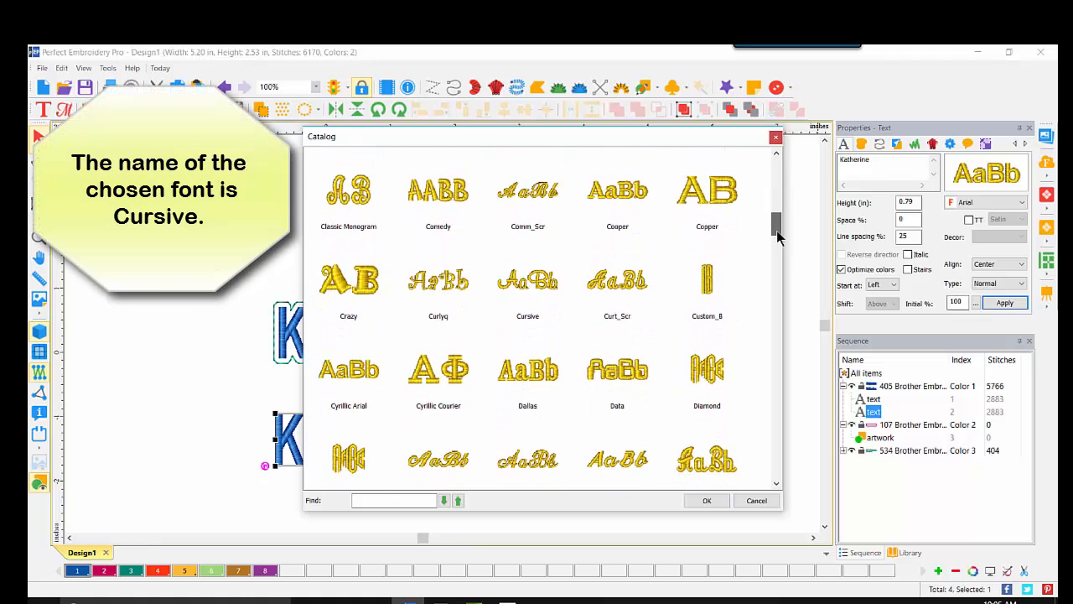
{"action": "double_click", "coordinate": [537, 296]}
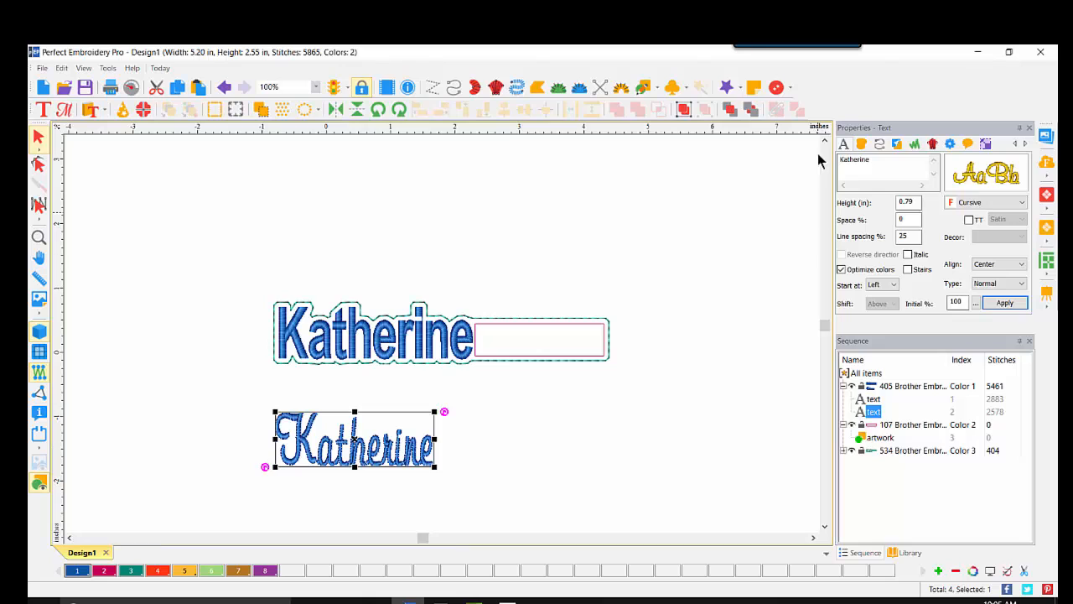
- Set the cursive lettering's fill density to 0.3 mm and stretch it to nearly the width of the block lettering above
{"action": "left_click", "coordinate": [861, 144]}
{"action": "double_click", "coordinate": [925, 236]}
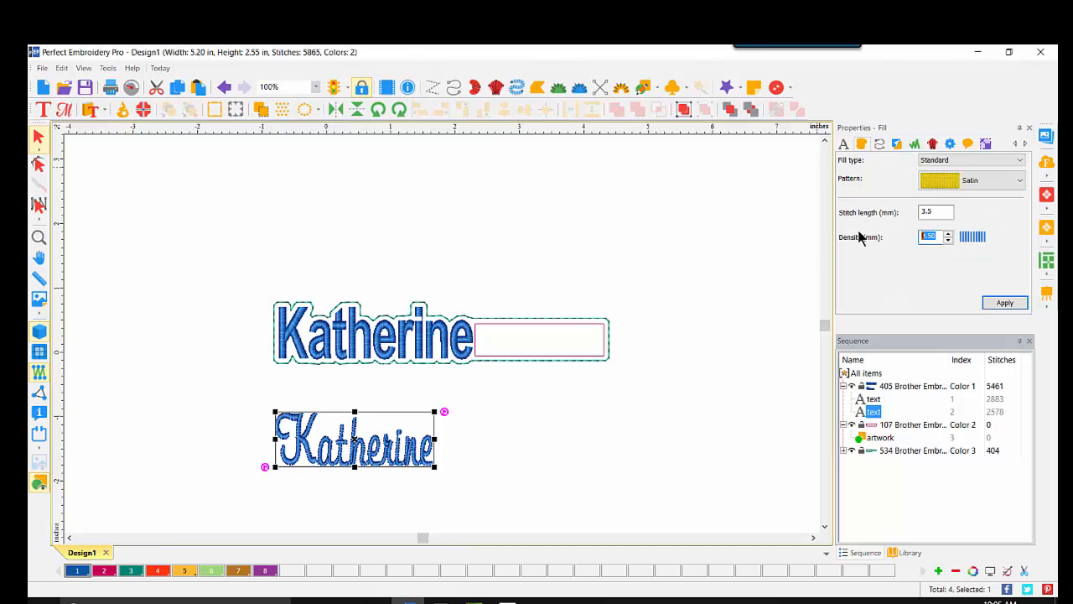
{"action": "type", "text": ".3"}
{"action": "left_click", "coordinate": [1005, 303]}
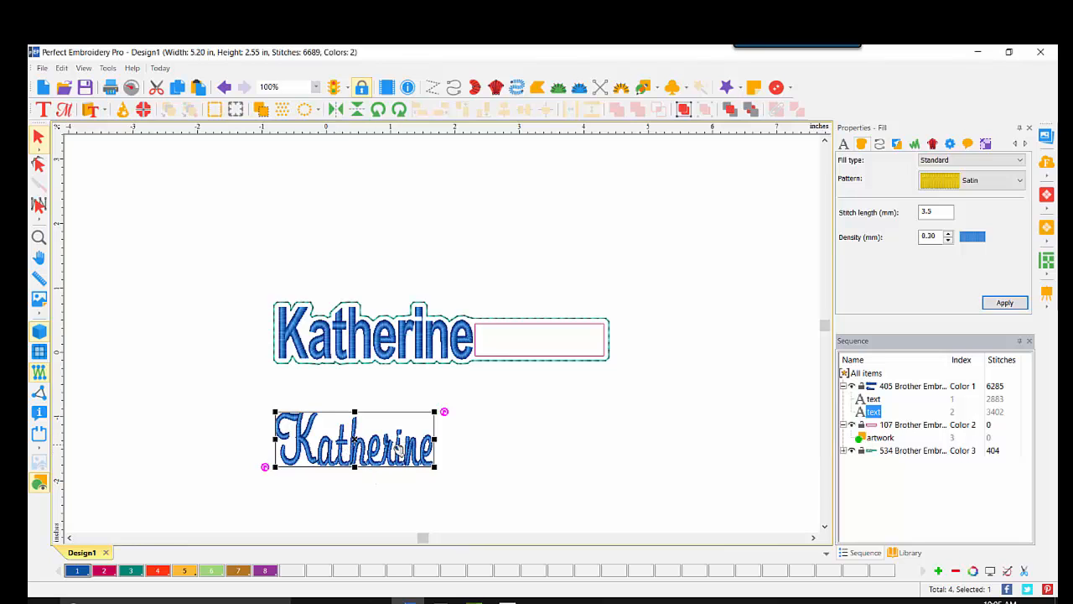
{"action": "left_click_drag", "start_coordinate": [436, 439], "coordinate": [464, 438]}
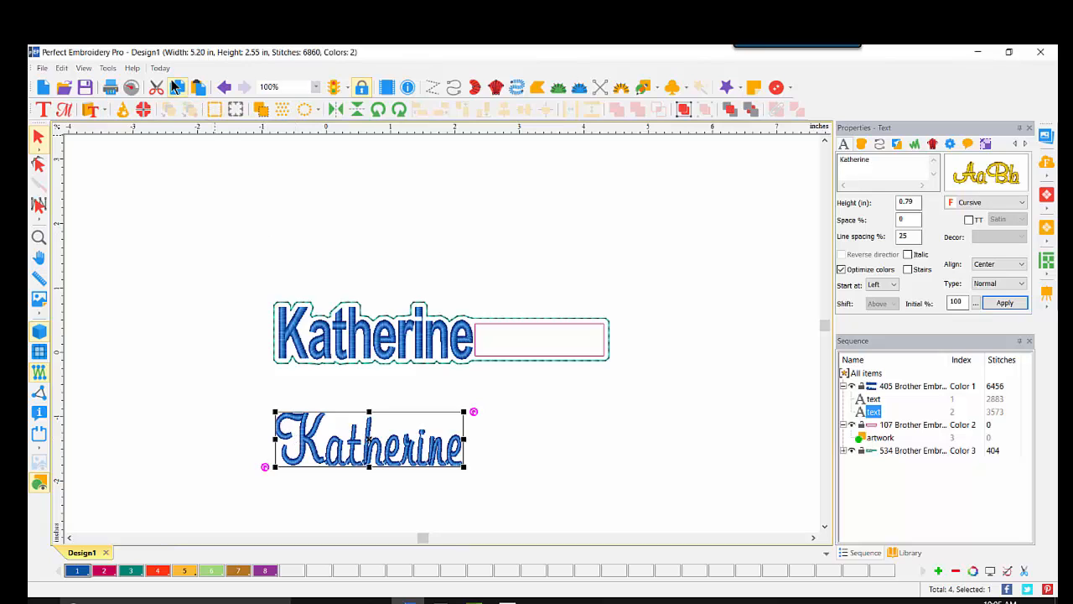
- Duplicate the cursive lettering, move the copy below it, and replace the copy's text with the single letter K
{"action": "left_click", "coordinate": [198, 87]}
{"action": "left_click_drag", "start_coordinate": [377, 453], "coordinate": [577, 511]}
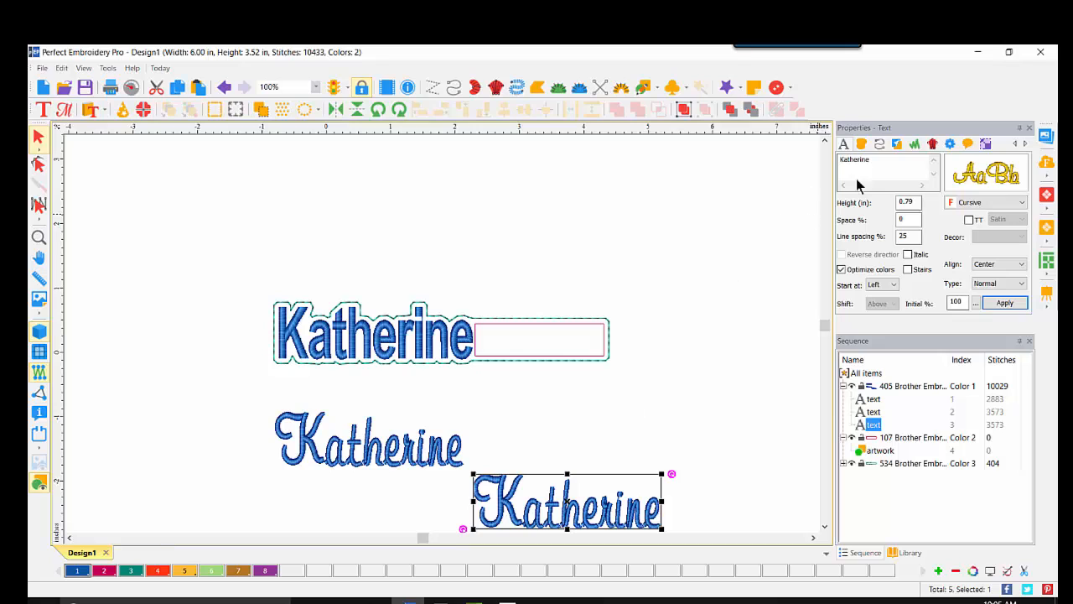
{"action": "left_click", "coordinate": [882, 163]}
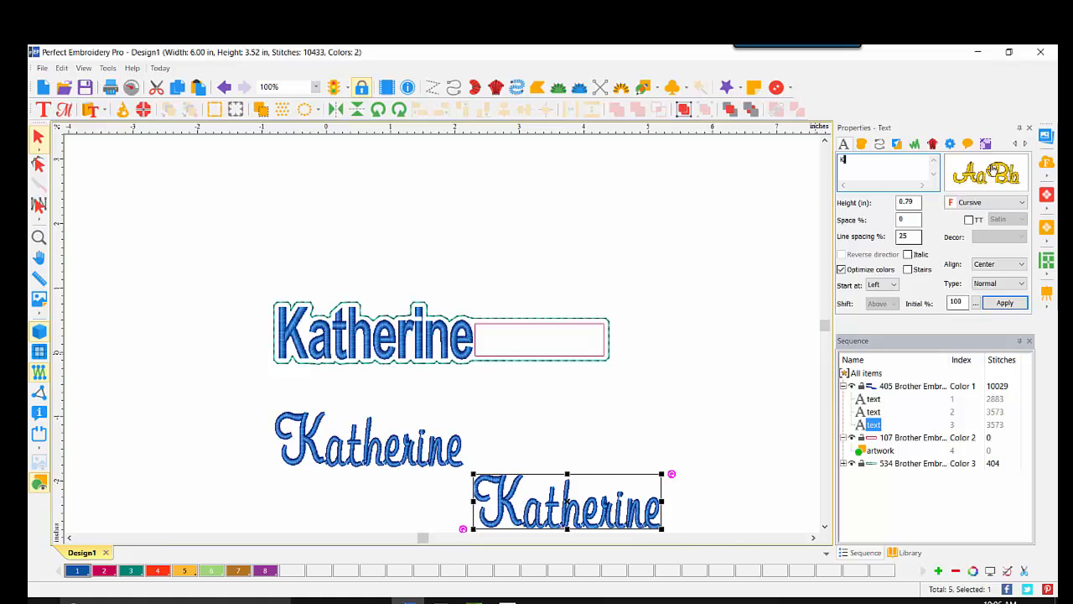
- Change the single-letter text's font to Isadora and move it directly in front of the cursive name
{"action": "left_click", "coordinate": [989, 174]}
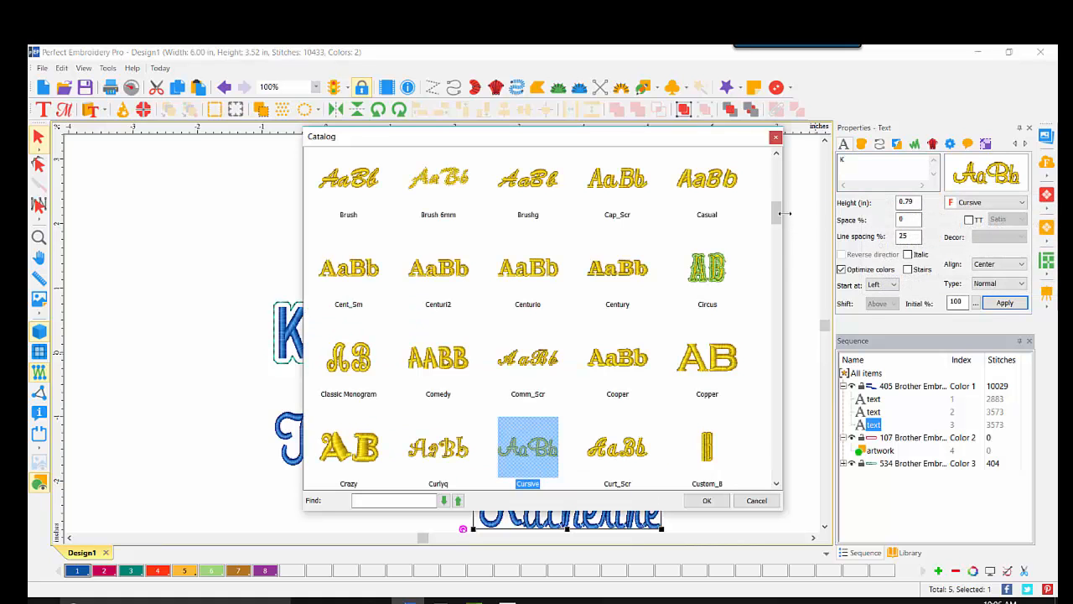
{"action": "left_click_drag", "start_coordinate": [775, 211], "coordinate": [777, 278]}
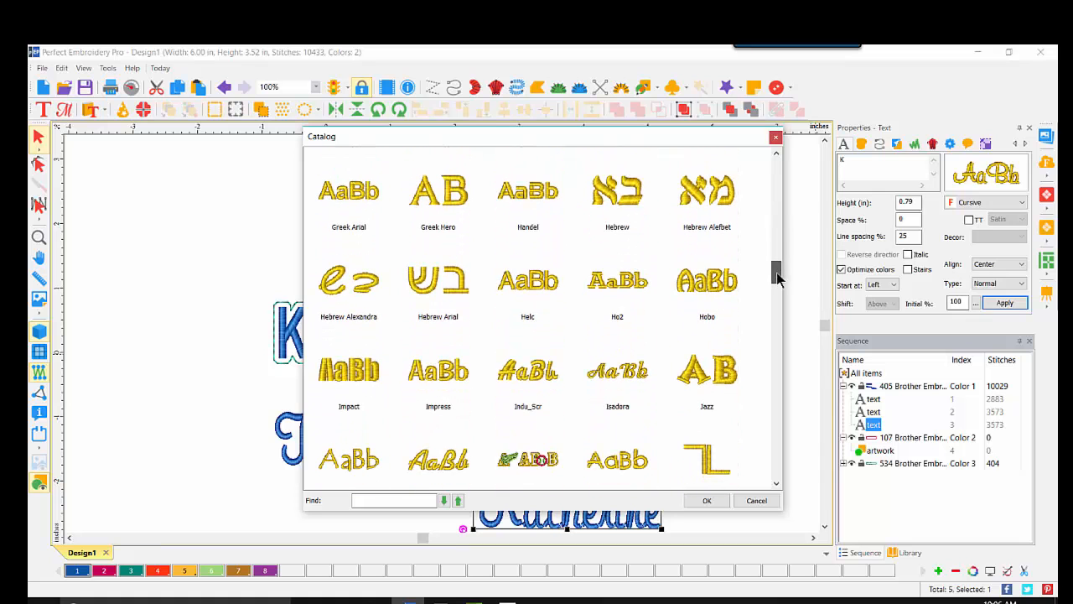
{"action": "double_click", "coordinate": [628, 373]}
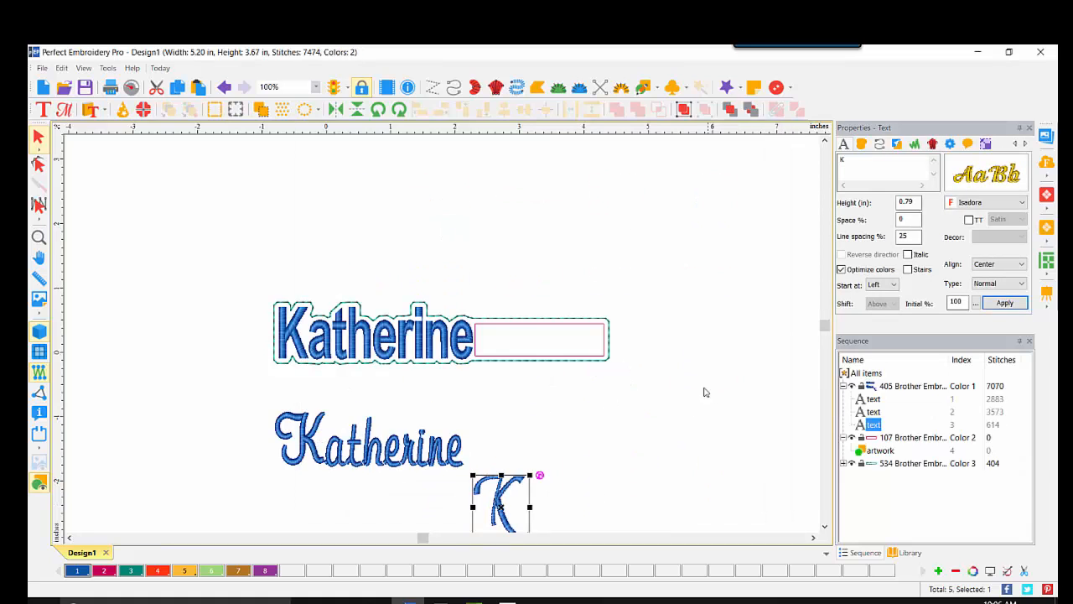
{"action": "left_click_drag", "start_coordinate": [502, 508], "coordinate": [225, 436]}
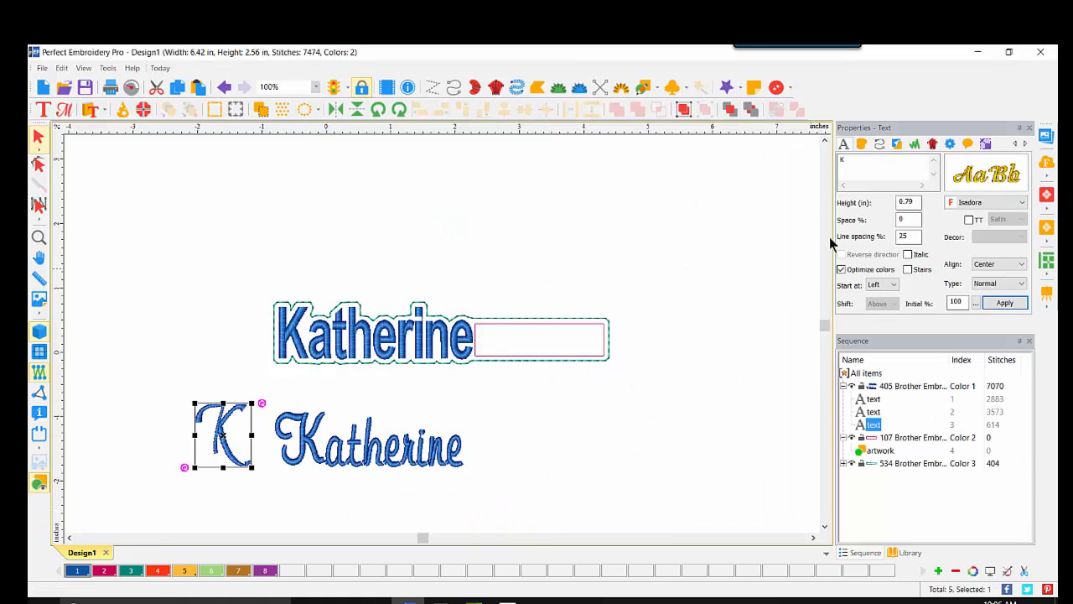
- Set the fill density of the Isadora letter K to 0.3 mm
{"action": "left_click", "coordinate": [862, 143]}
{"action": "double_click", "coordinate": [929, 235]}
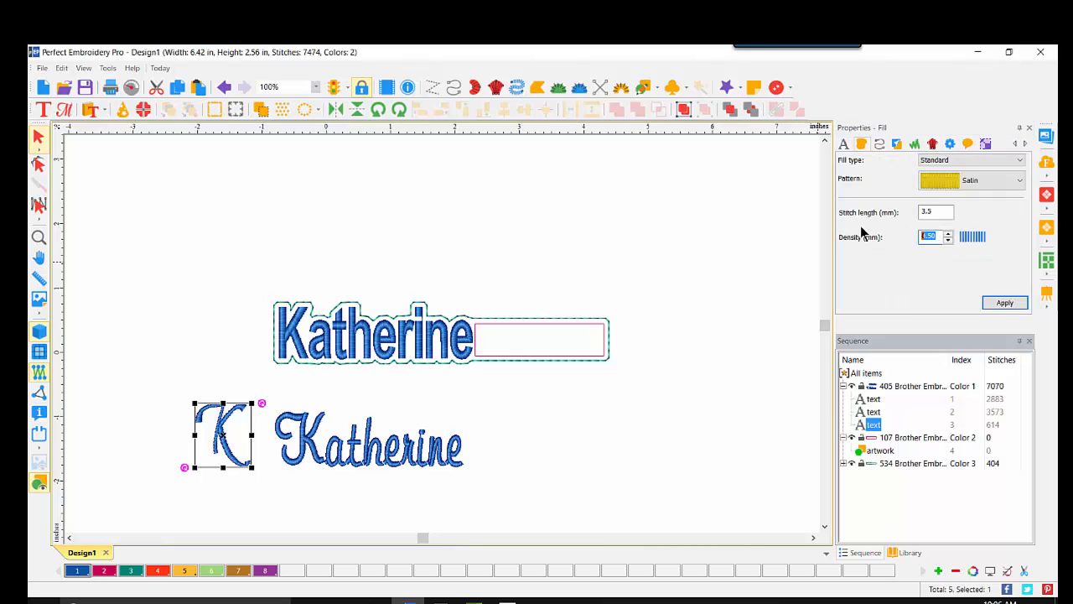
{"action": "type", "text": ".3"}
{"action": "left_click", "coordinate": [1018, 305]}
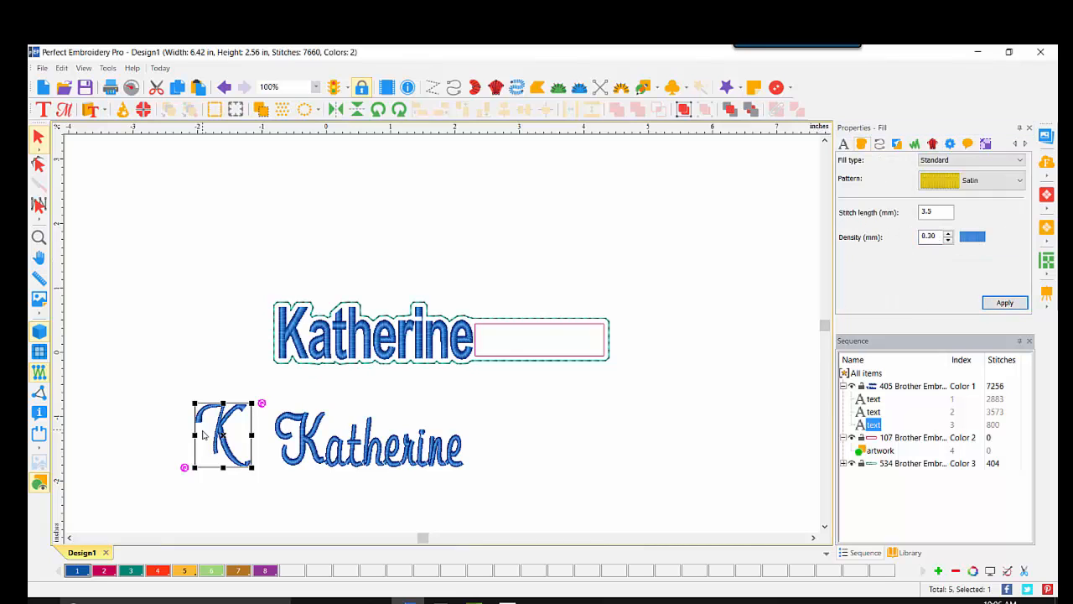
- Remove the initial K from the cursive name and move the remaining letters up against the Isadora K
{"action": "left_click", "coordinate": [317, 461]}
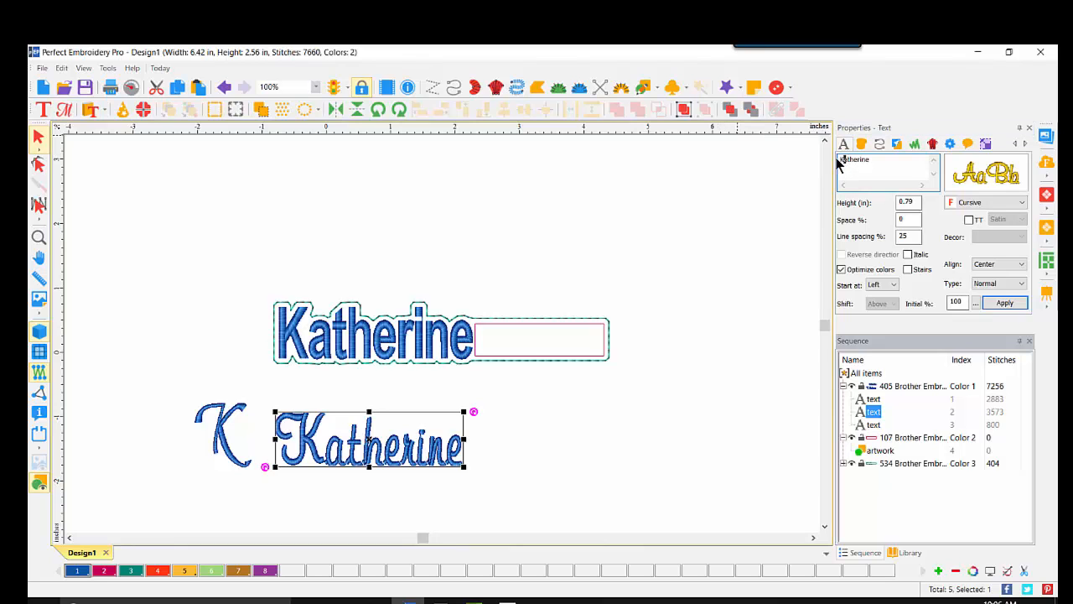
{"action": "key", "text": "Delete"}
{"action": "key", "text": "Delete"}
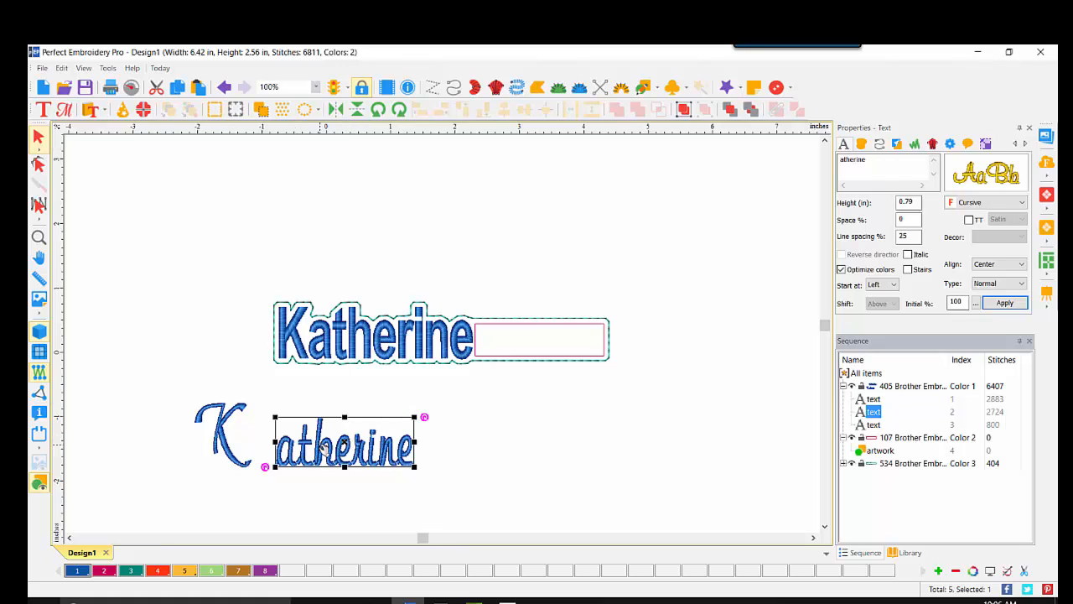
{"action": "left_click_drag", "start_coordinate": [319, 441], "coordinate": [289, 427]}
{"action": "left_click_drag", "start_coordinate": [168, 383], "coordinate": [390, 493]}
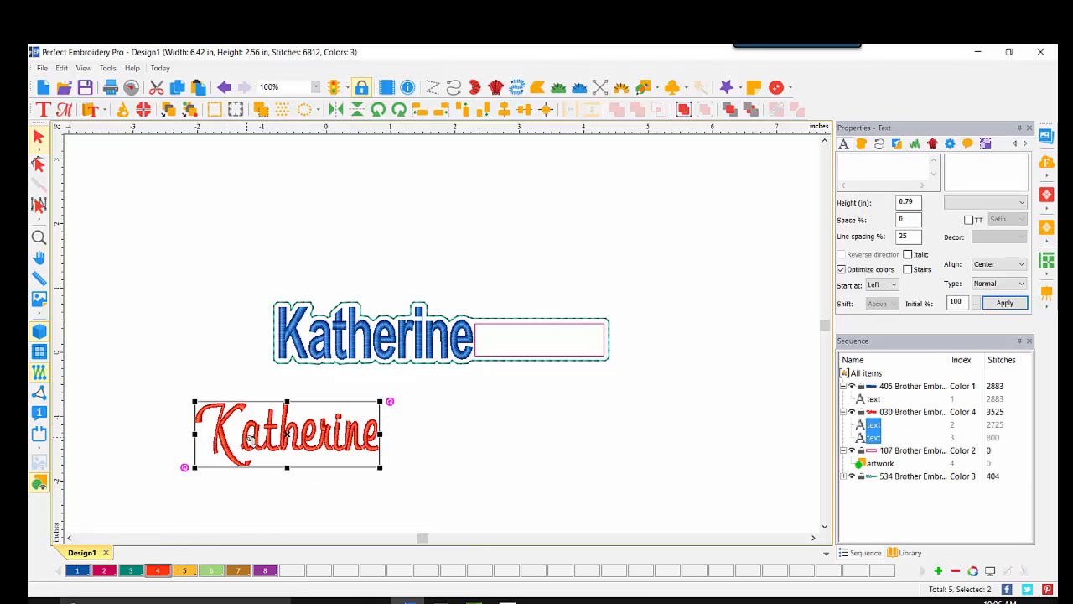
{"action": "left_click_drag", "start_coordinate": [250, 439], "coordinate": [312, 474]}
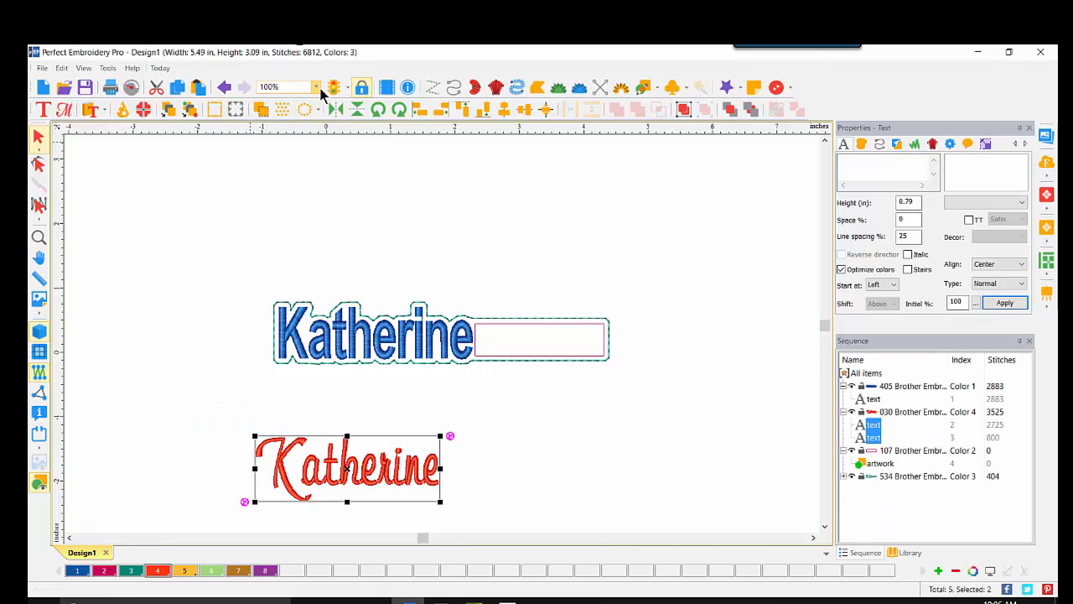
- Nudge the Isadora K slightly up so it lines up with the cursive letters beside it
{"action": "double_click", "coordinate": [40, 239]}
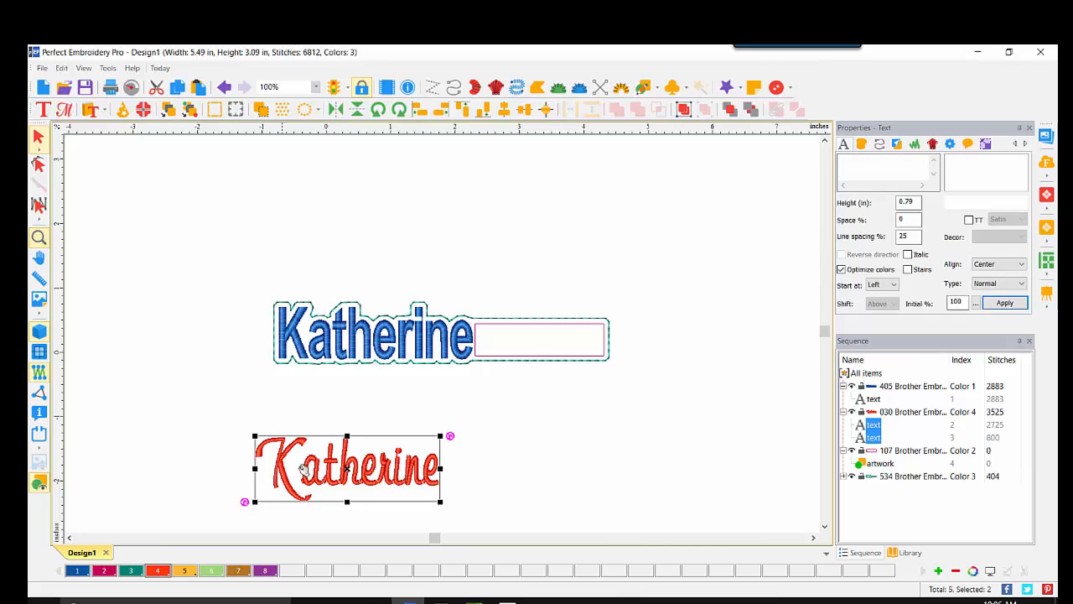
{"action": "left_click", "coordinate": [267, 359]}
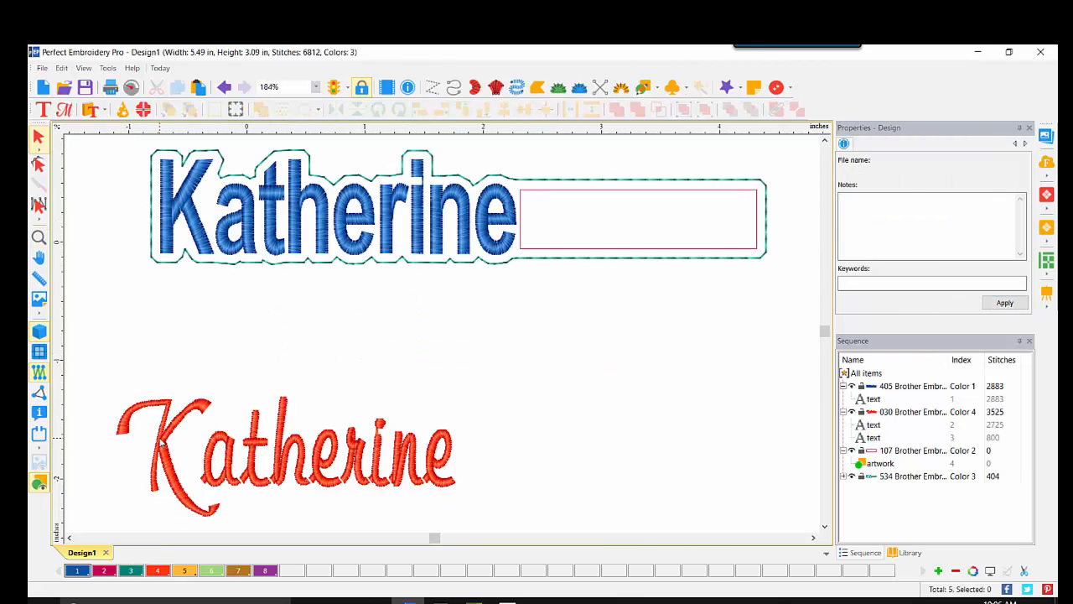
{"action": "mouse_move", "coordinate": [159, 441]}
{"action": "left_mouse_down"}
{"action": "mouse_move", "coordinate": [173, 440]}
{"action": "mouse_move", "coordinate": [100, 369]}
{"action": "mouse_move", "coordinate": [147, 335]}
{"action": "mouse_move", "coordinate": [166, 442]}
{"action": "mouse_move", "coordinate": [183, 442]}
{"action": "mouse_move", "coordinate": [183, 429]}
{"action": "mouse_move", "coordinate": [164, 424]}
{"action": "left_mouse_up"}
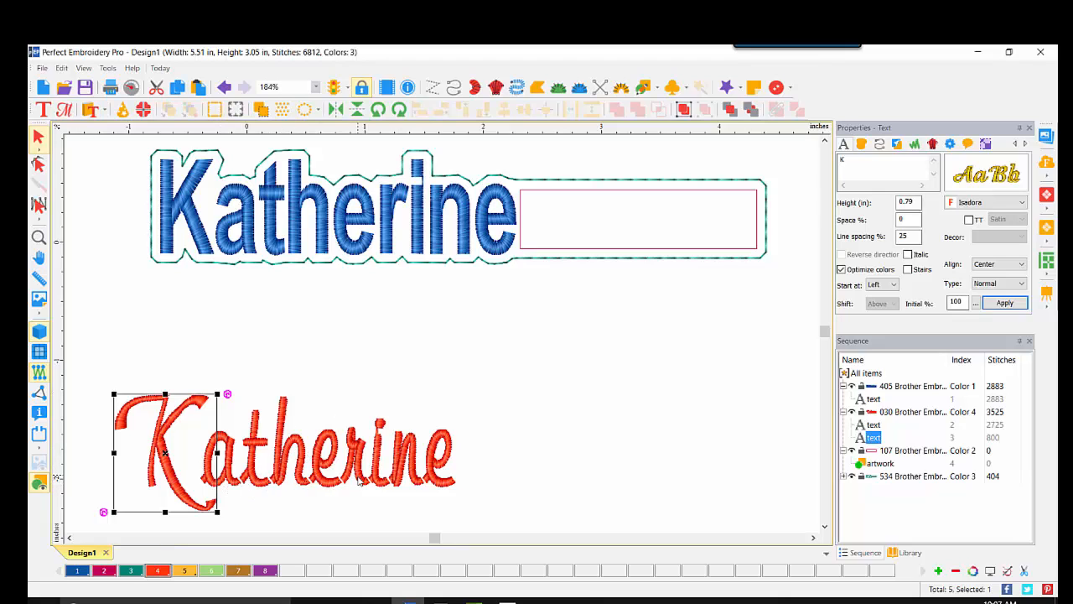
- Set the letter spacing of the cursive letters after the K to -2%
{"action": "left_click", "coordinate": [282, 414]}
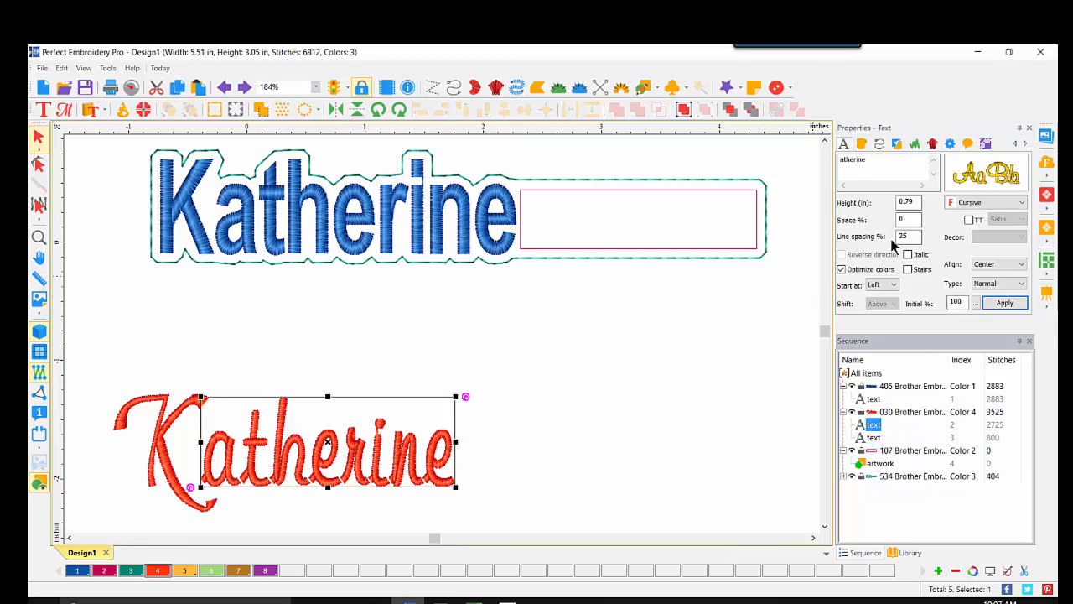
{"action": "double_click", "coordinate": [913, 219]}
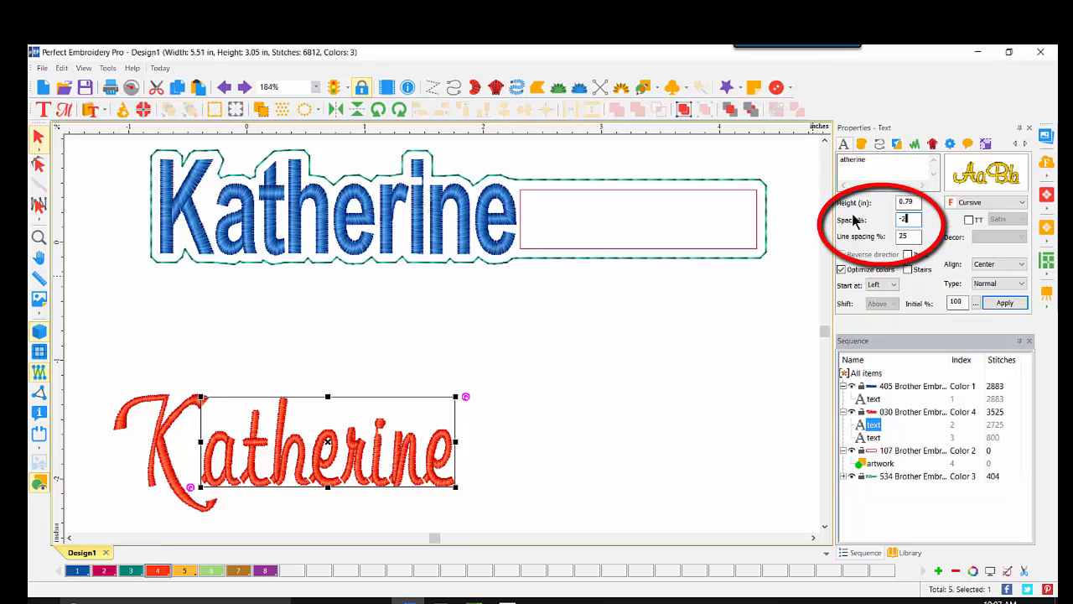
{"action": "left_click", "coordinate": [1005, 303]}
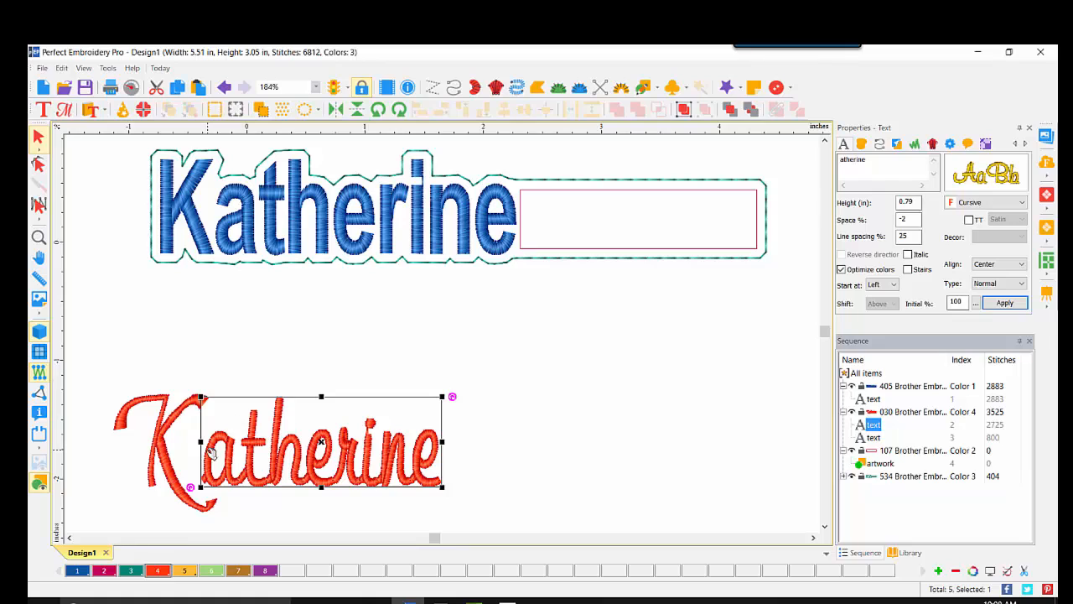
{"action": "left_click", "coordinate": [491, 404]}
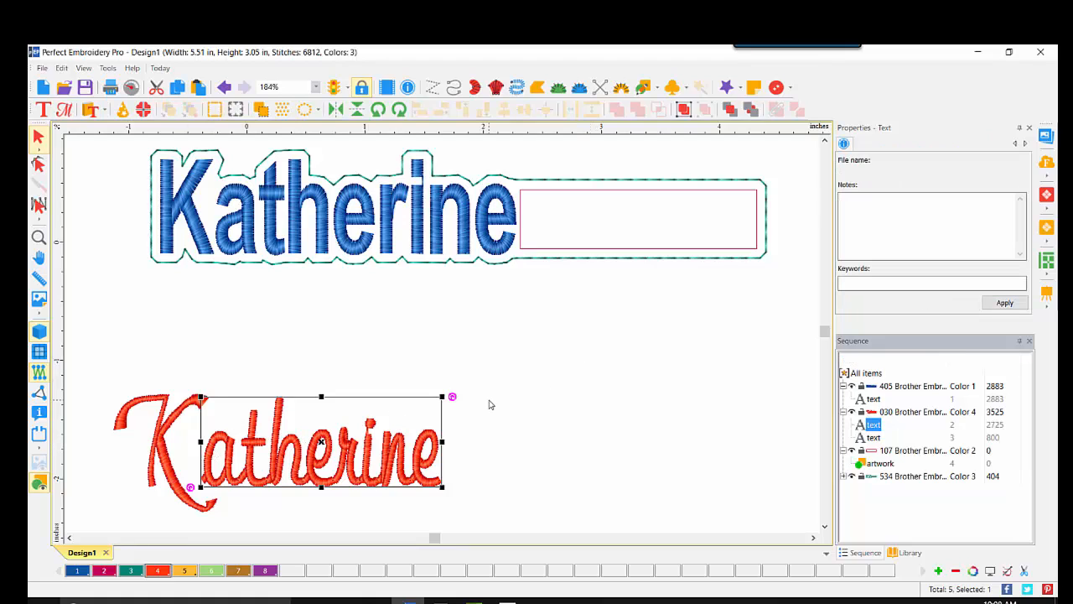
- Move the rectangular snap spacer artwork from the block-letter name to just behind the end of the cursive name
{"action": "left_click", "coordinate": [520, 201]}
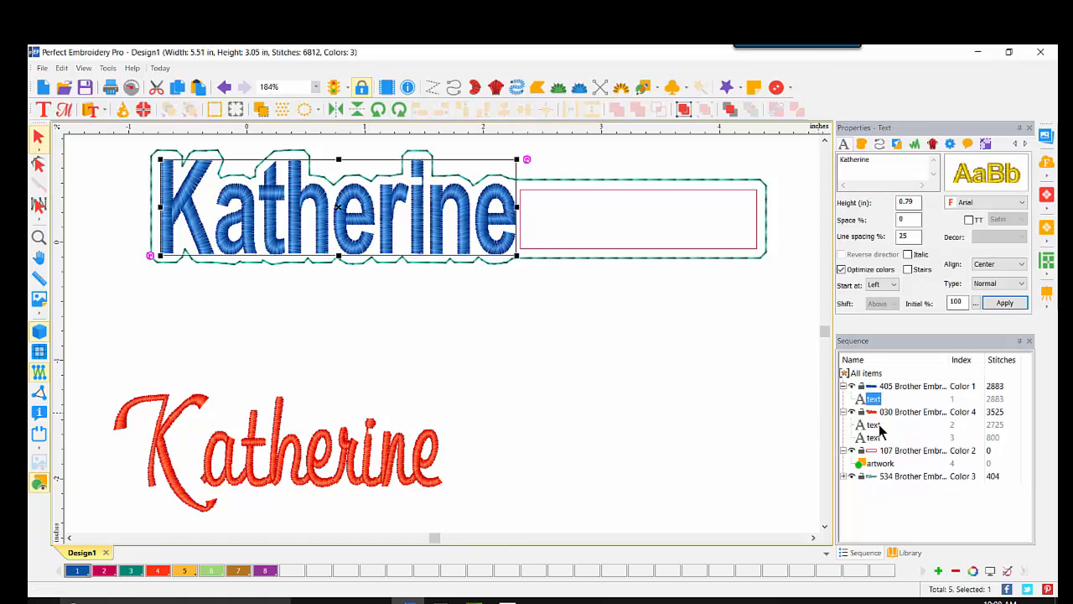
{"action": "left_click", "coordinate": [872, 425]}
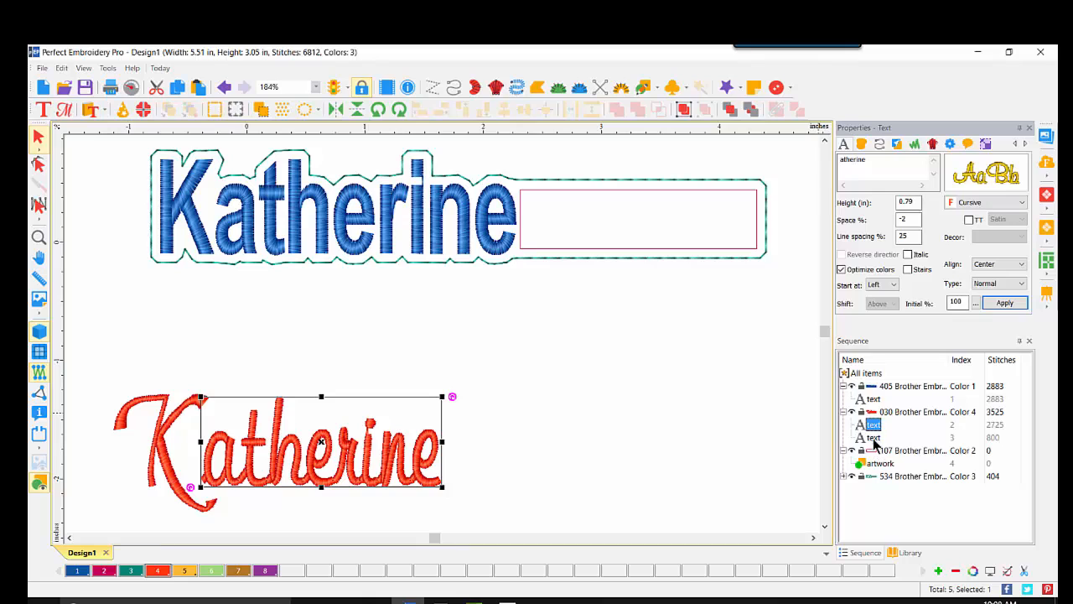
{"action": "left_click", "coordinate": [875, 452]}
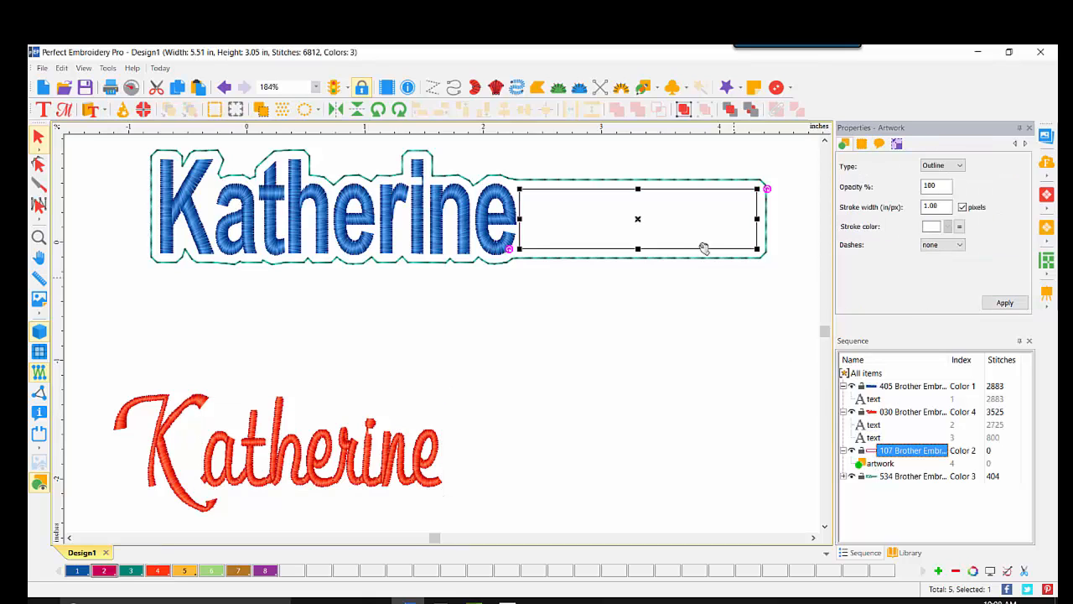
{"action": "left_click_drag", "start_coordinate": [640, 222], "coordinate": [568, 459]}
- Create a united outline around the red lettering and the spacer rectangle together
{"action": "left_click_drag", "start_coordinate": [91, 333], "coordinate": [726, 525]}
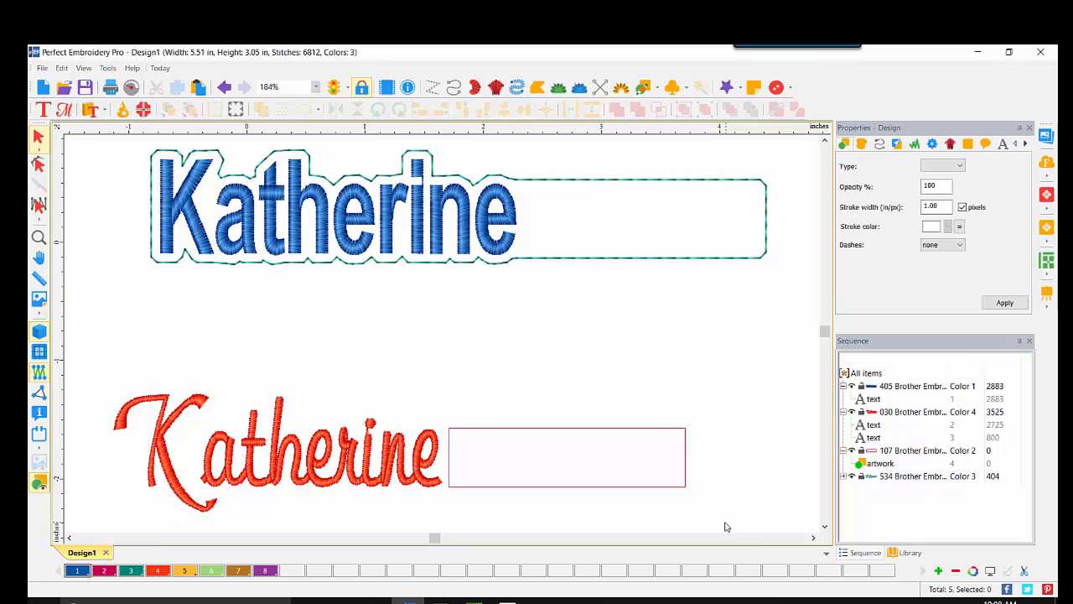
{"action": "right_click", "coordinate": [284, 442]}
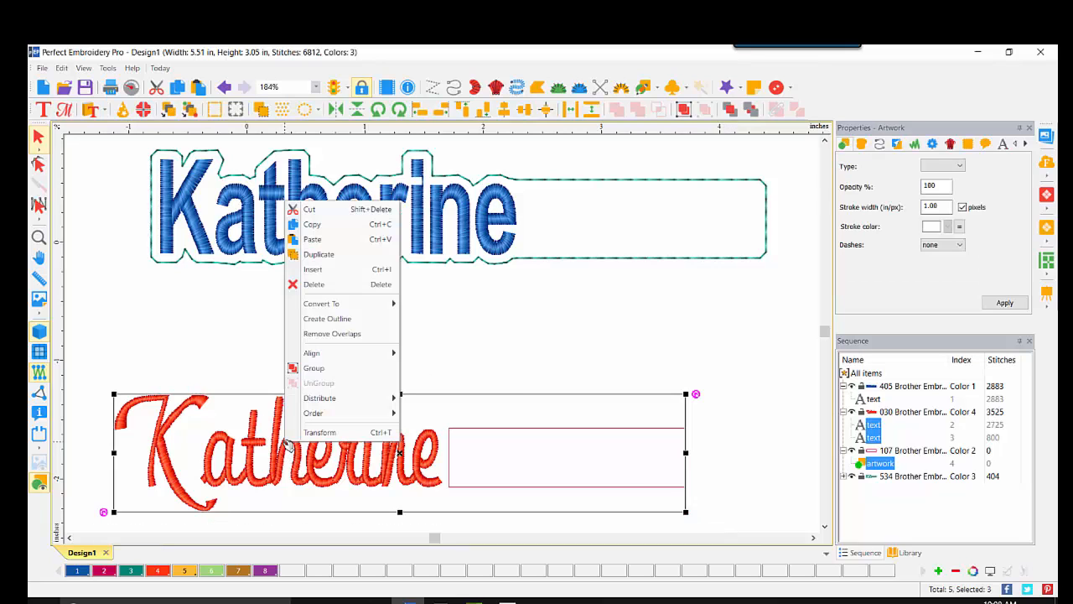
{"action": "left_click", "coordinate": [327, 319]}
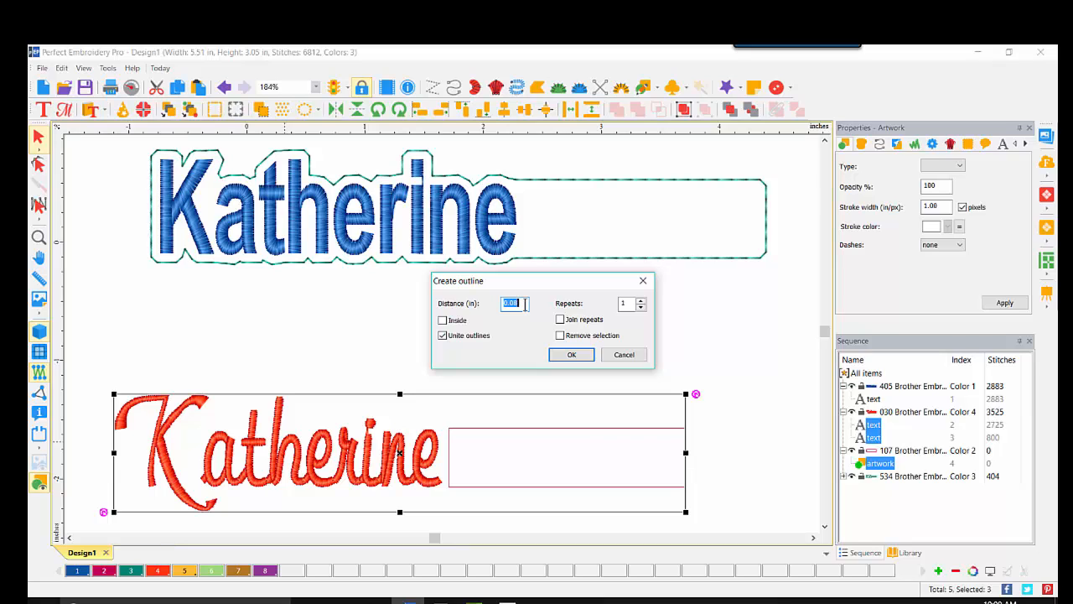
{"action": "left_click", "coordinate": [570, 356]}
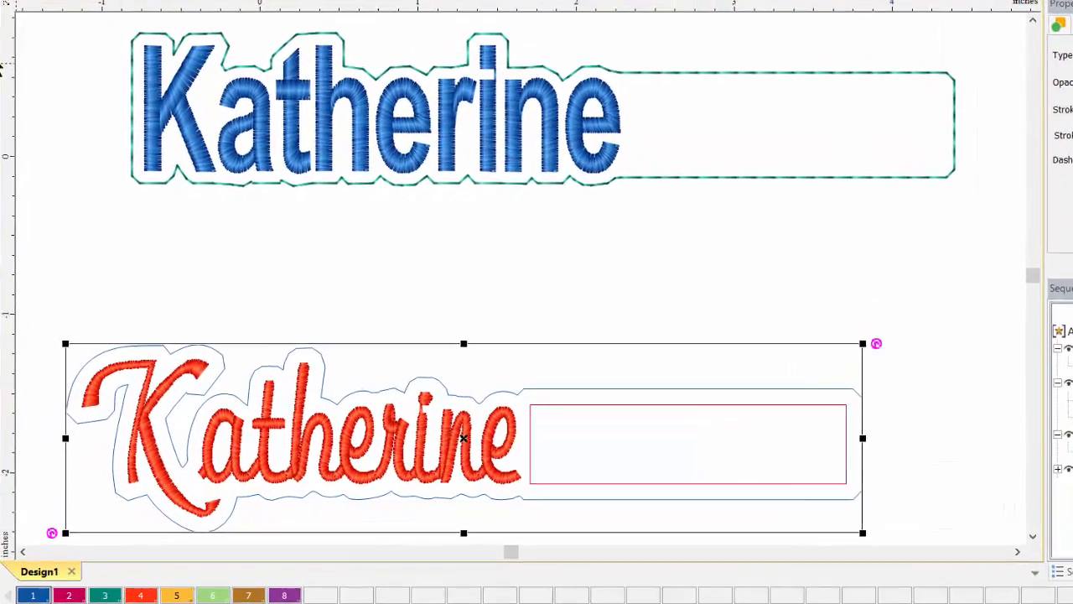
- Delete the outline nodes that dip into the gap between the K and the letter a
{"action": "left_click", "coordinate": [39, 165]}
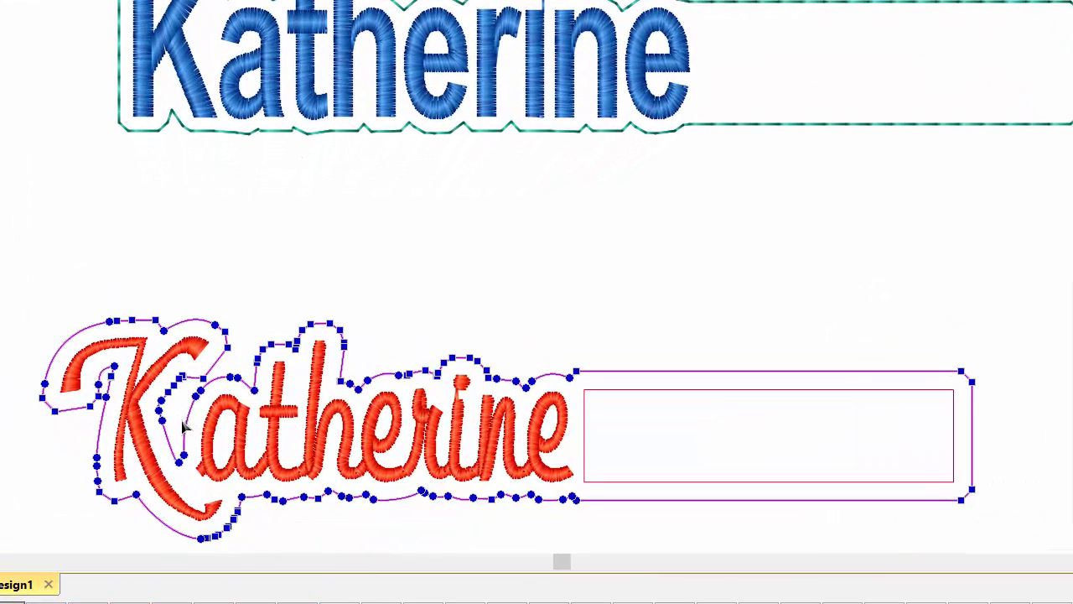
{"action": "left_click_drag", "start_coordinate": [138, 351], "coordinate": [205, 472]}
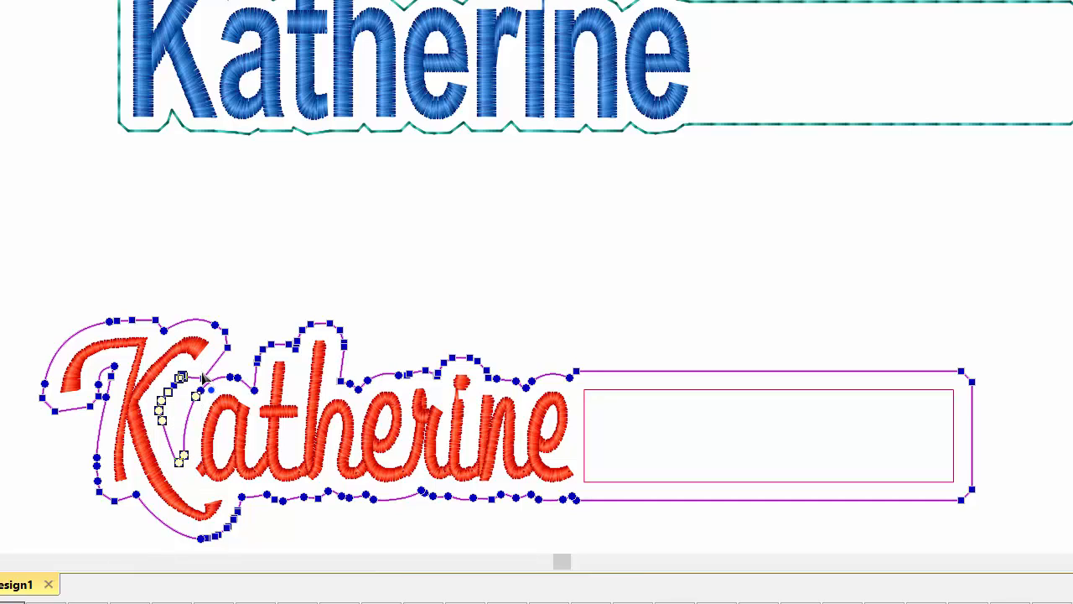
{"action": "key", "text": "Delete"}
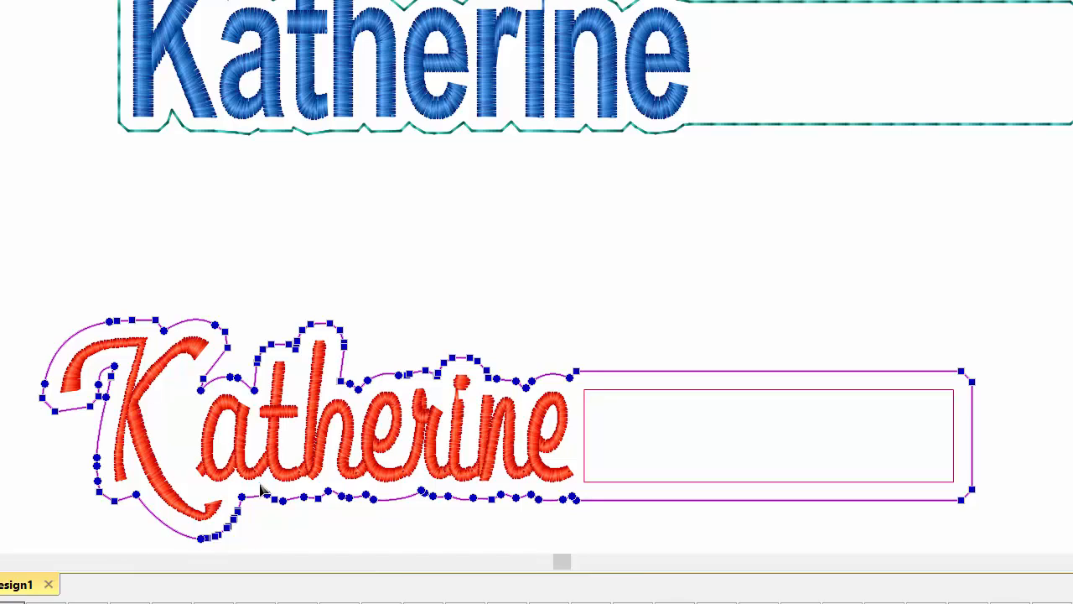
- Straighten the outline beneath the cursive letters by deleting the nodes between the K's tail and the spacer
{"action": "left_click_drag", "start_coordinate": [260, 485], "coordinate": [401, 522]}
{"action": "left_click_drag", "start_coordinate": [509, 514], "coordinate": [571, 506]}
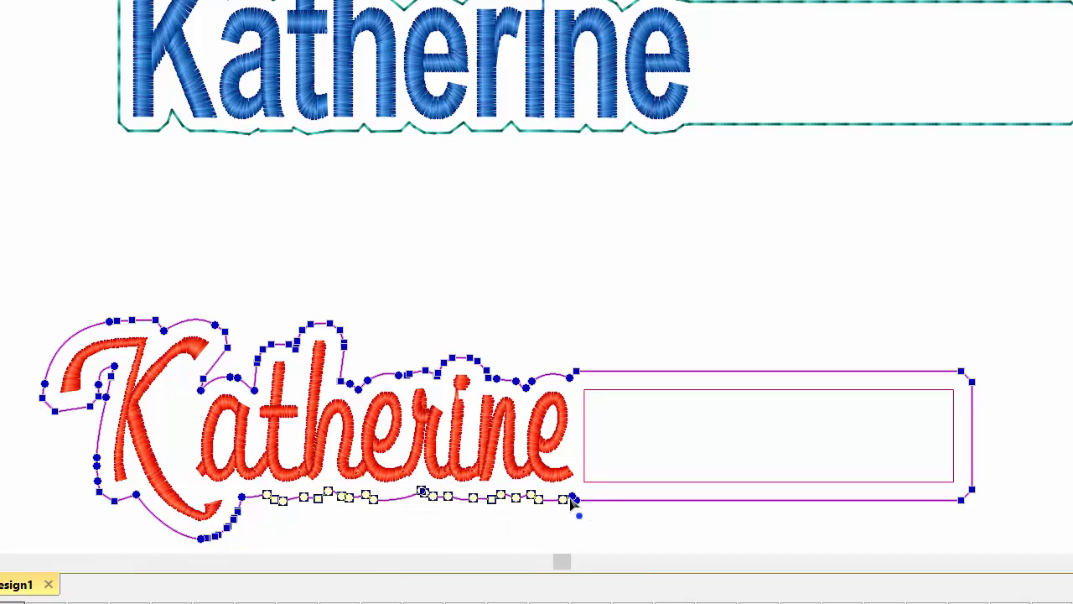
{"action": "key", "text": "Delete"}
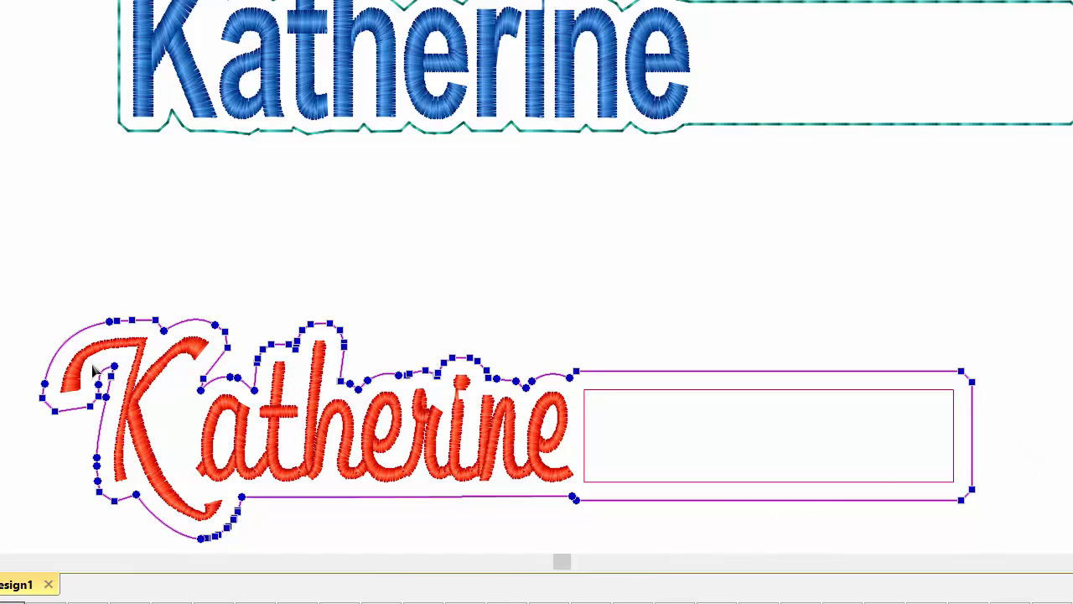
- Delete the outline nodes that reach up between the K's curled stroke and its stem, and finish node editing
{"action": "left_click_drag", "start_coordinate": [92, 363], "coordinate": [128, 390]}
{"action": "key", "text": "Delete"}
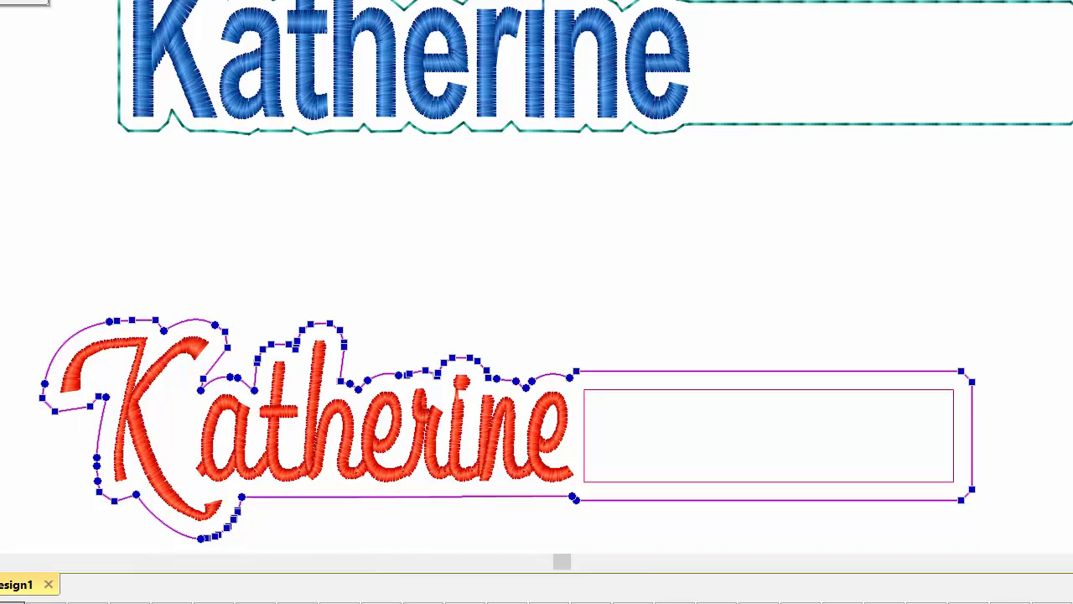
{"action": "left_click", "coordinate": [7, 2]}
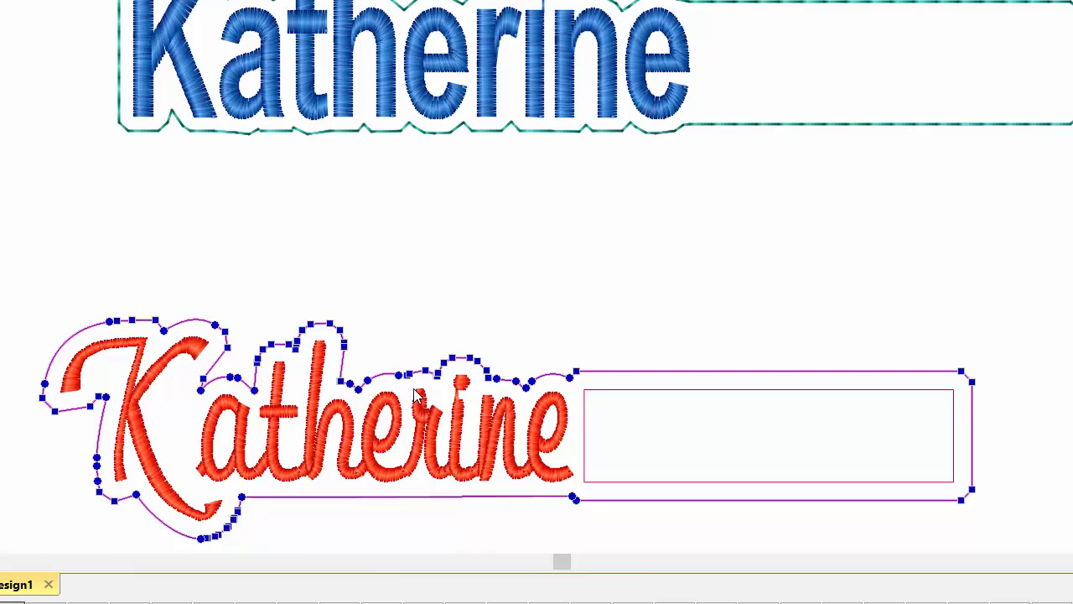
- Convert the edited outline to a run stitch and set its type to Bean
{"action": "right_click", "coordinate": [351, 343]}
{"action": "mouse_move", "coordinate": [441, 100]}
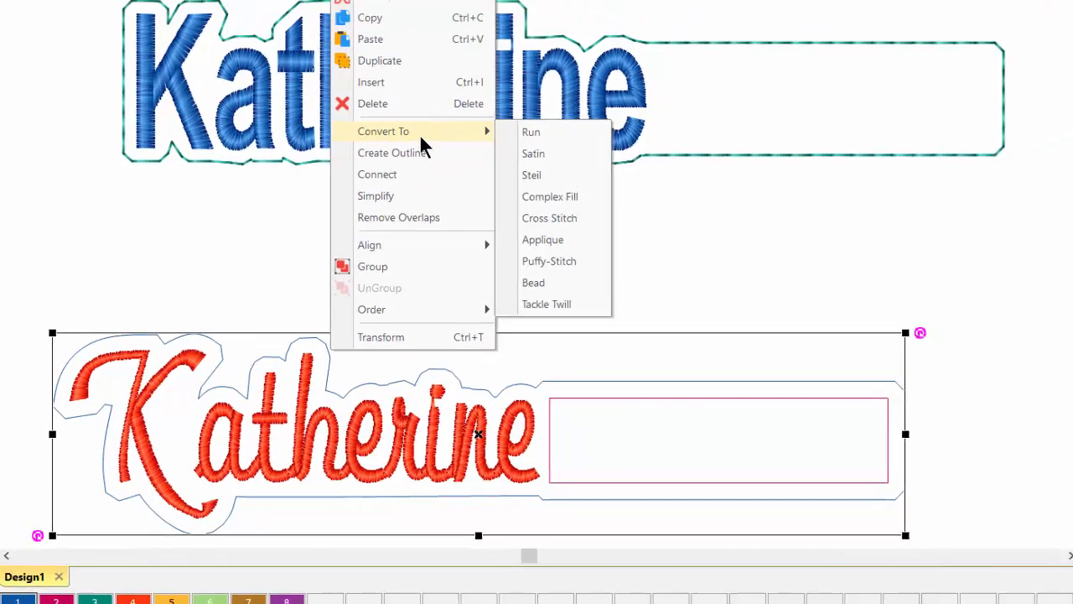
{"action": "left_click", "coordinate": [530, 132]}
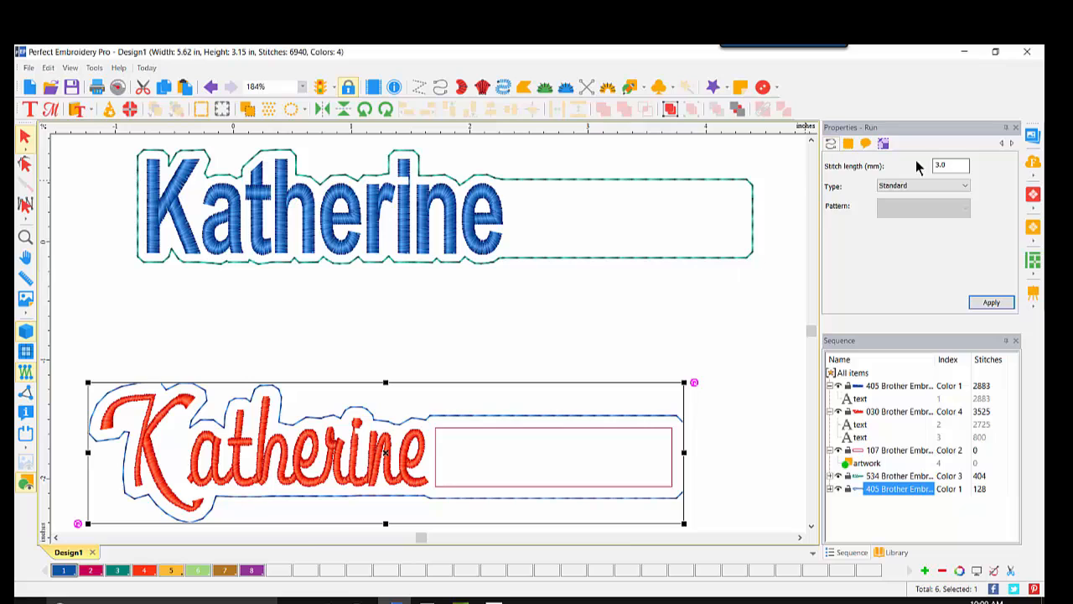
{"action": "left_click", "coordinate": [953, 185]}
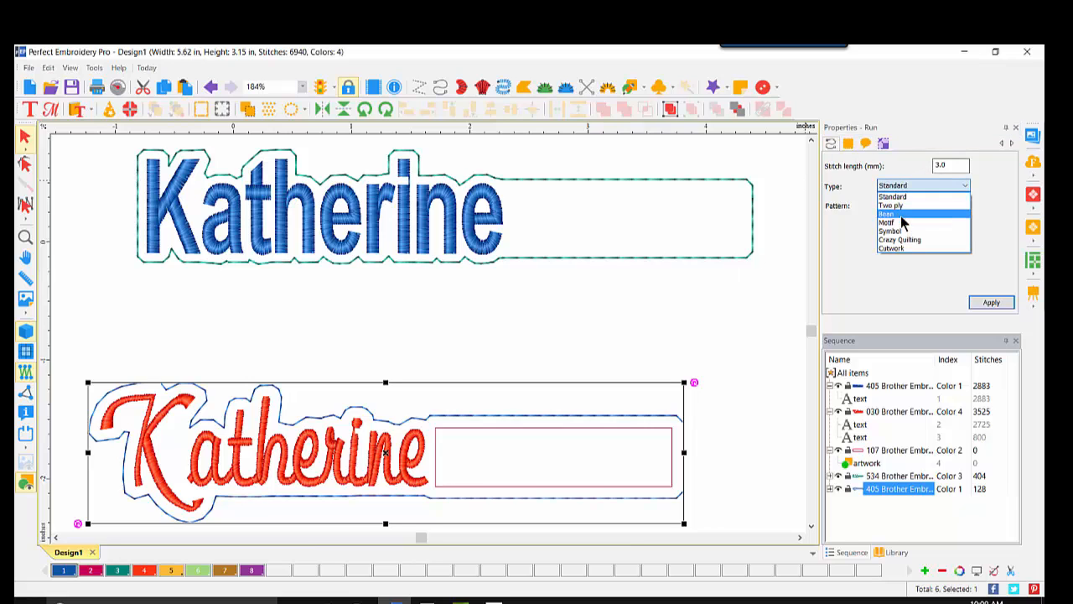
{"action": "left_click", "coordinate": [901, 216]}
{"action": "left_click", "coordinate": [978, 302]}
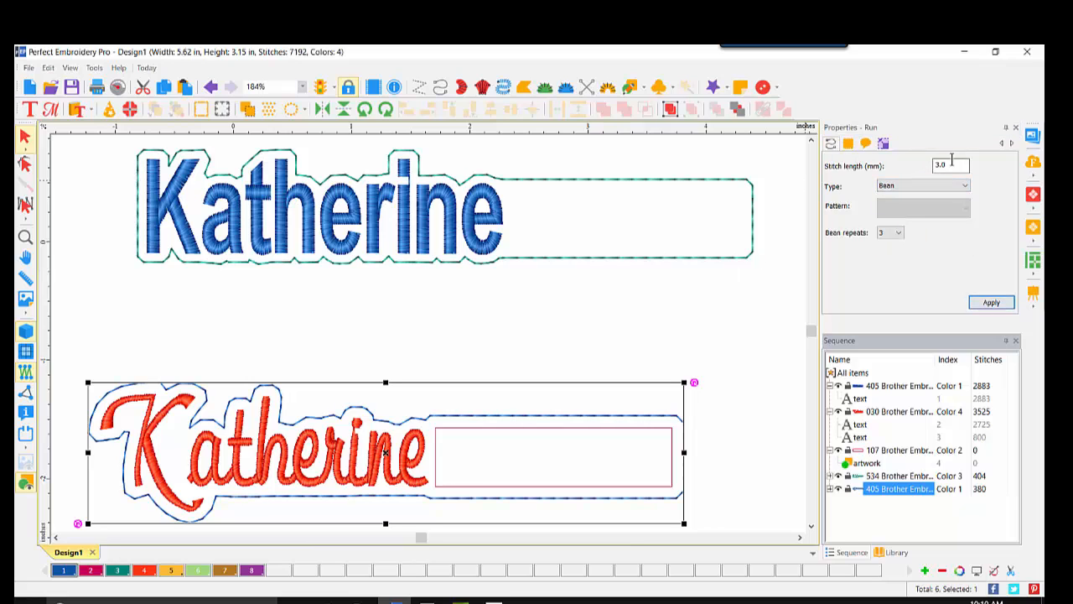
- Change the cursive key chain outline's stitch type to Motif and apply pattern 151
{"action": "left_click", "coordinate": [962, 186]}
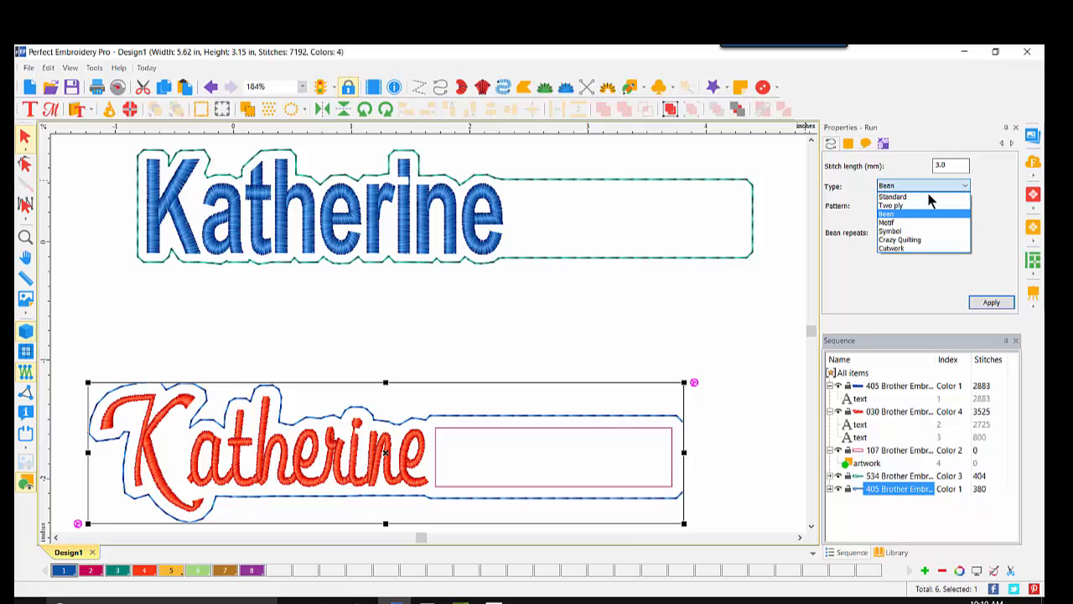
{"action": "left_click", "coordinate": [889, 223]}
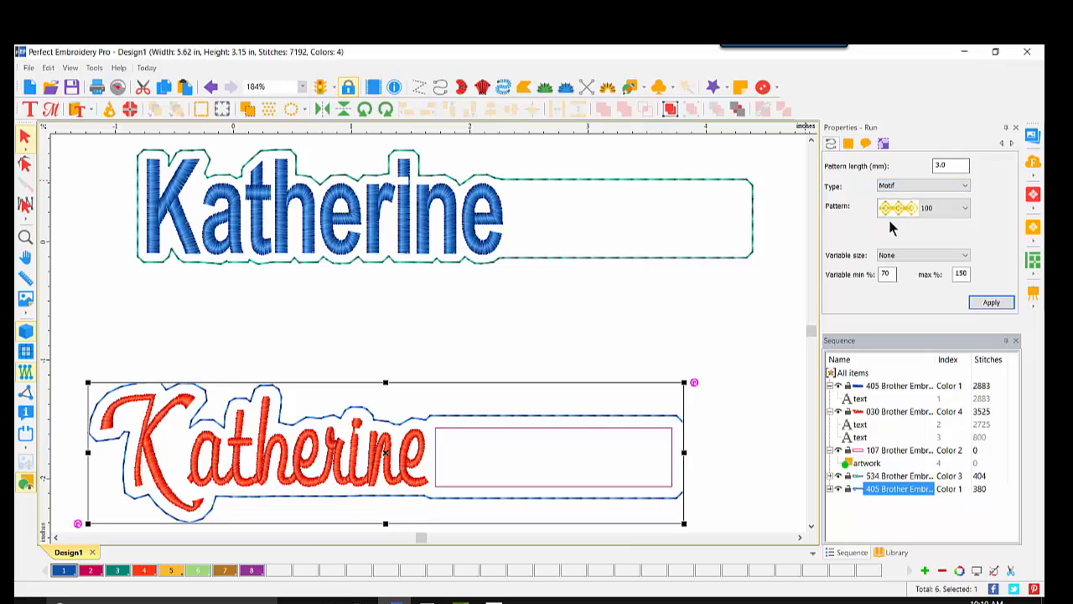
{"action": "left_click", "coordinate": [963, 210]}
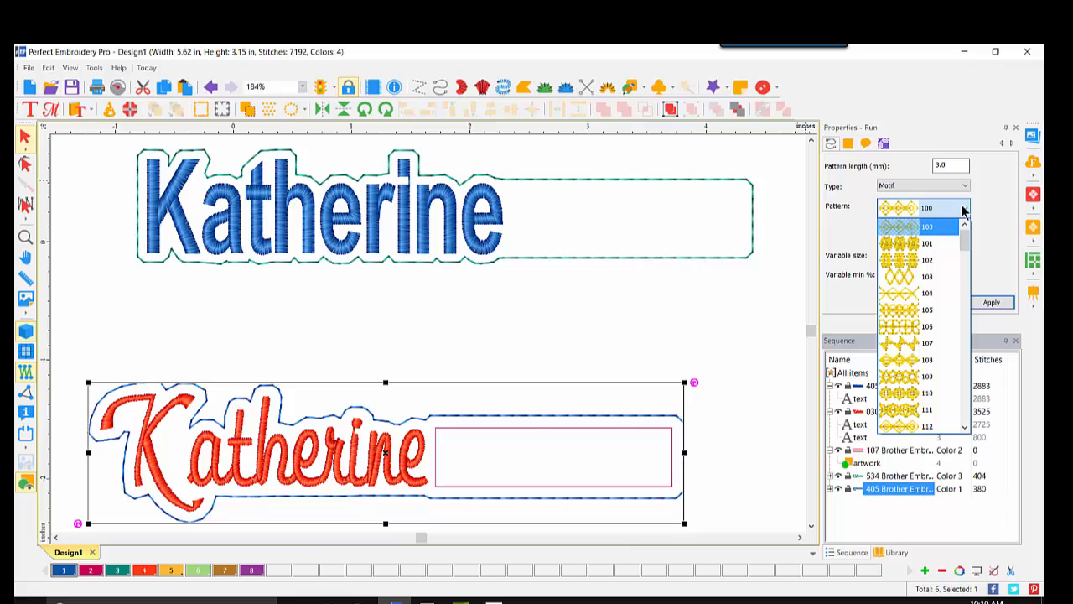
{"action": "left_click", "coordinate": [967, 415]}
{"action": "scroll", "coordinate": [967, 415], "scroll_direction": "down", "scroll_amount": 11}
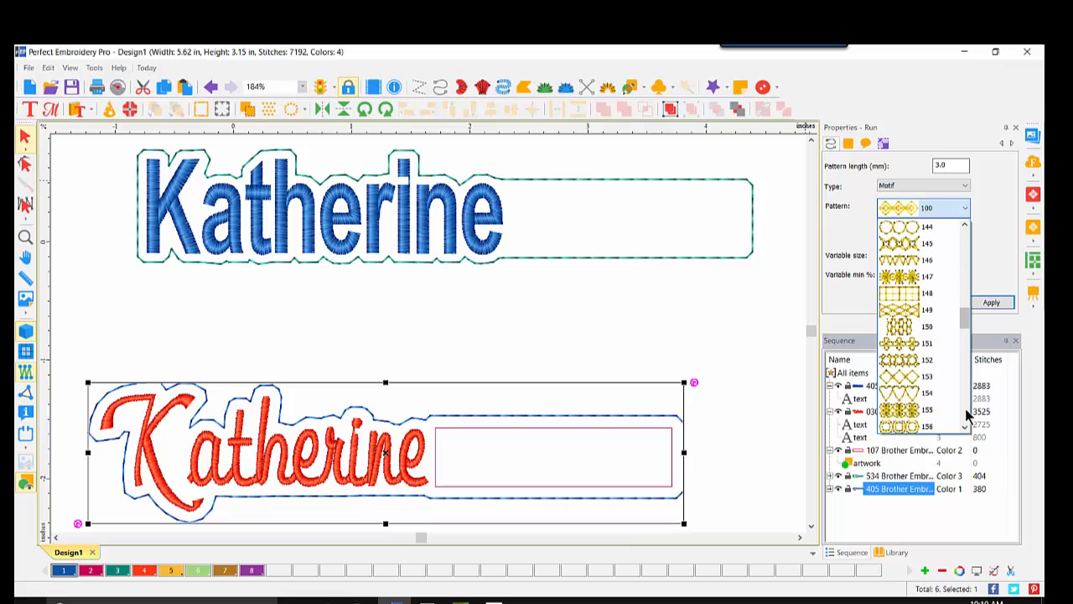
{"action": "left_click", "coordinate": [940, 345]}
{"action": "left_click", "coordinate": [985, 303]}
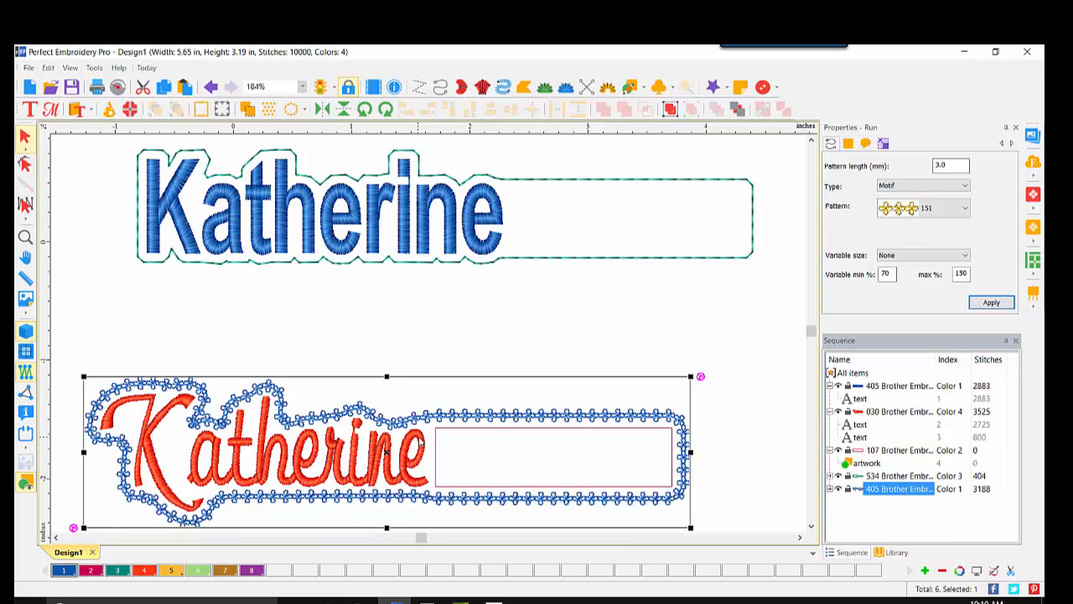
- Switch the cursive key chain outline's motif to pattern 142
{"action": "left_click", "coordinate": [962, 213]}
{"action": "left_click_drag", "start_coordinate": [965, 330], "coordinate": [973, 306]}
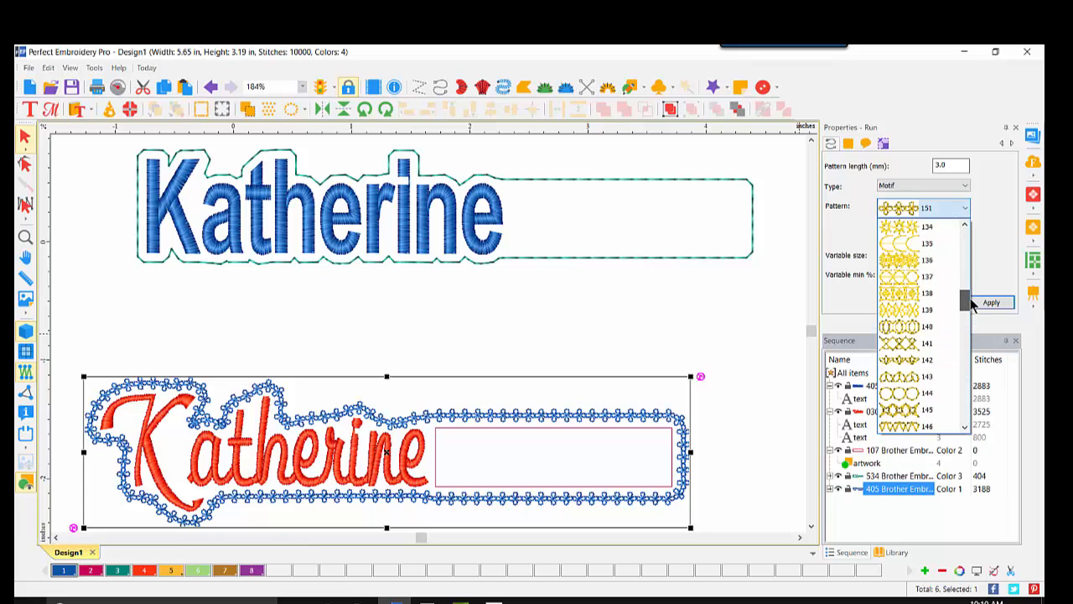
{"action": "left_click", "coordinate": [929, 360]}
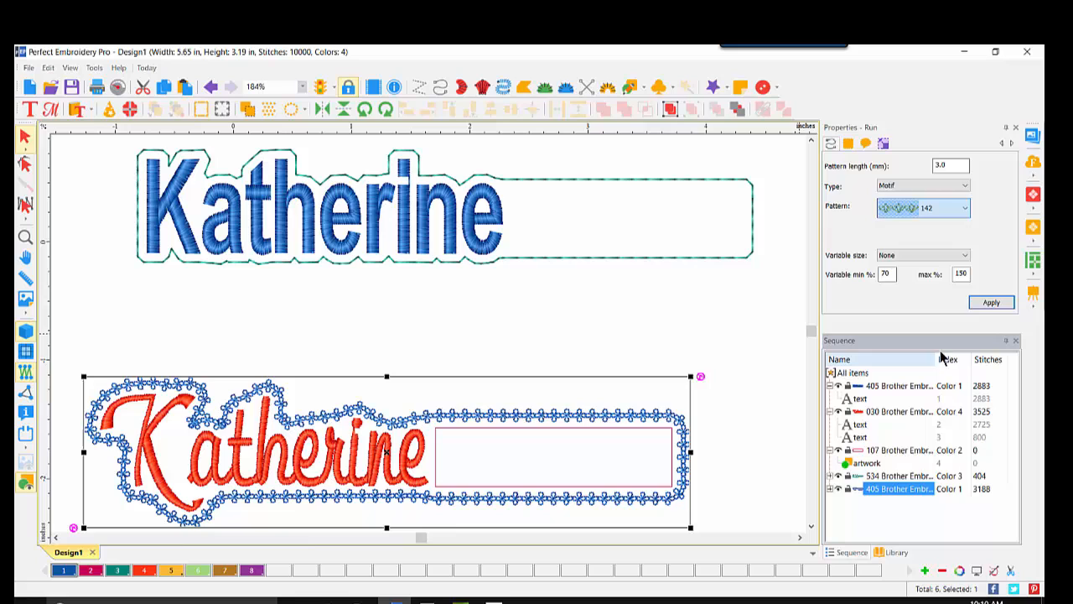
{"action": "left_click", "coordinate": [980, 305]}
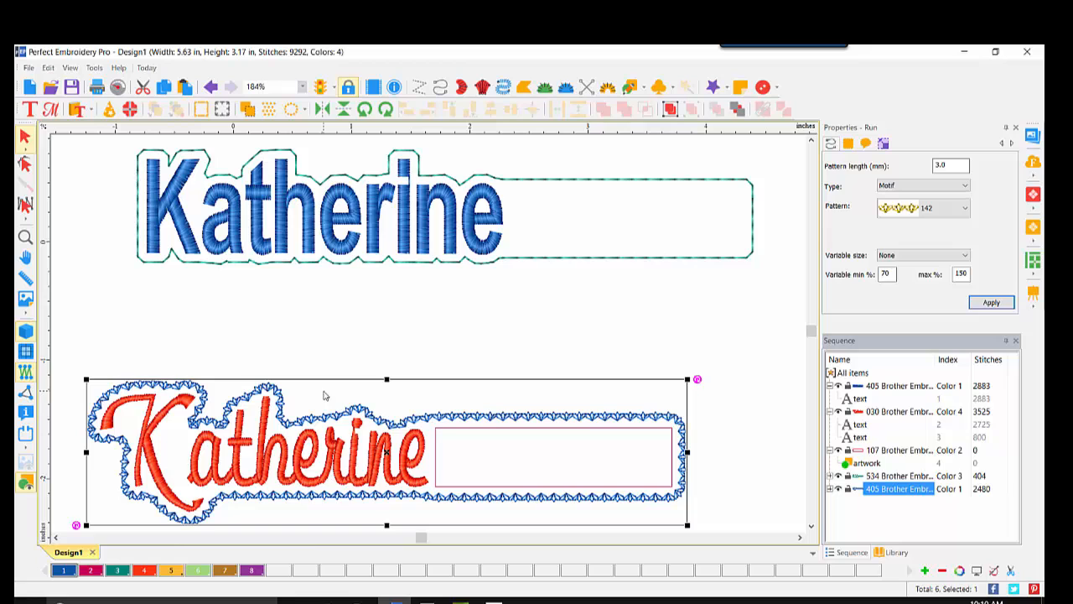
- Duplicate the Isadora initial K and place the copy in the empty area beside the two name designs
{"action": "left_click", "coordinate": [304, 90]}
{"action": "left_click", "coordinate": [263, 188]}
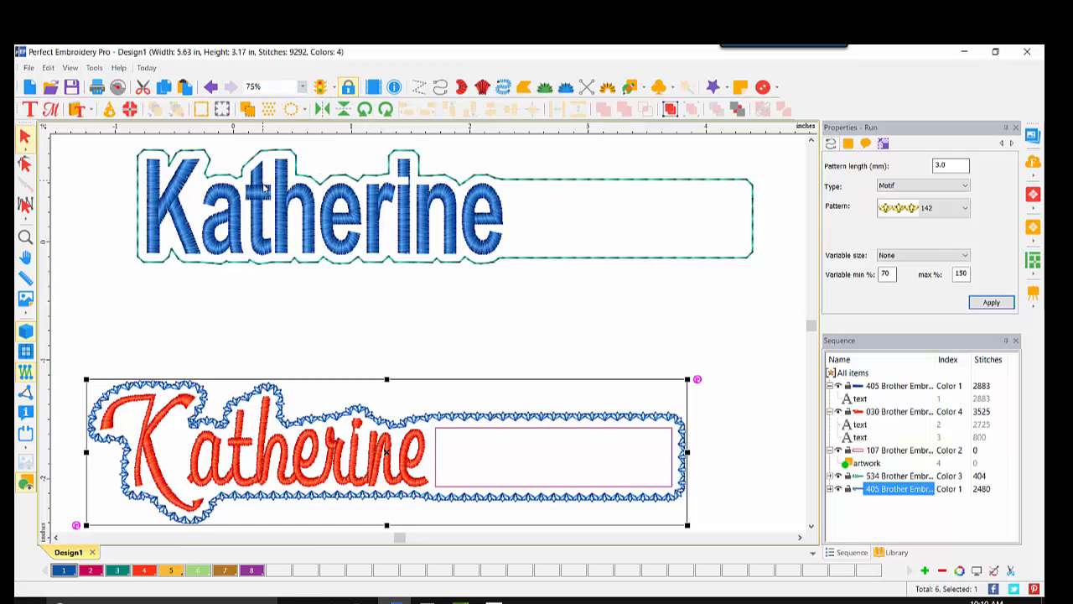
{"action": "left_click", "coordinate": [271, 442]}
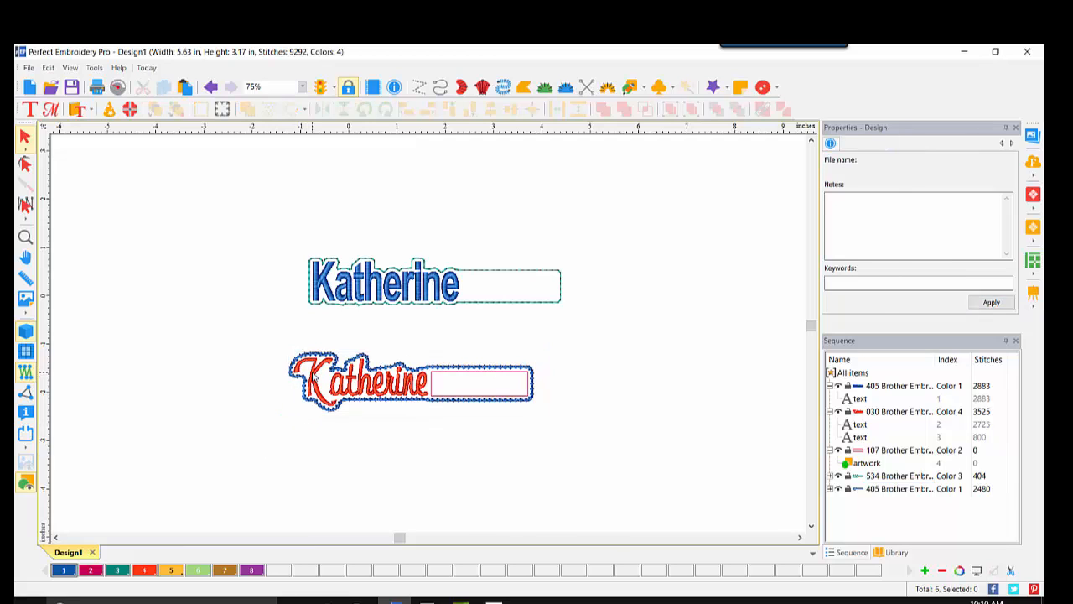
{"action": "left_click", "coordinate": [315, 380]}
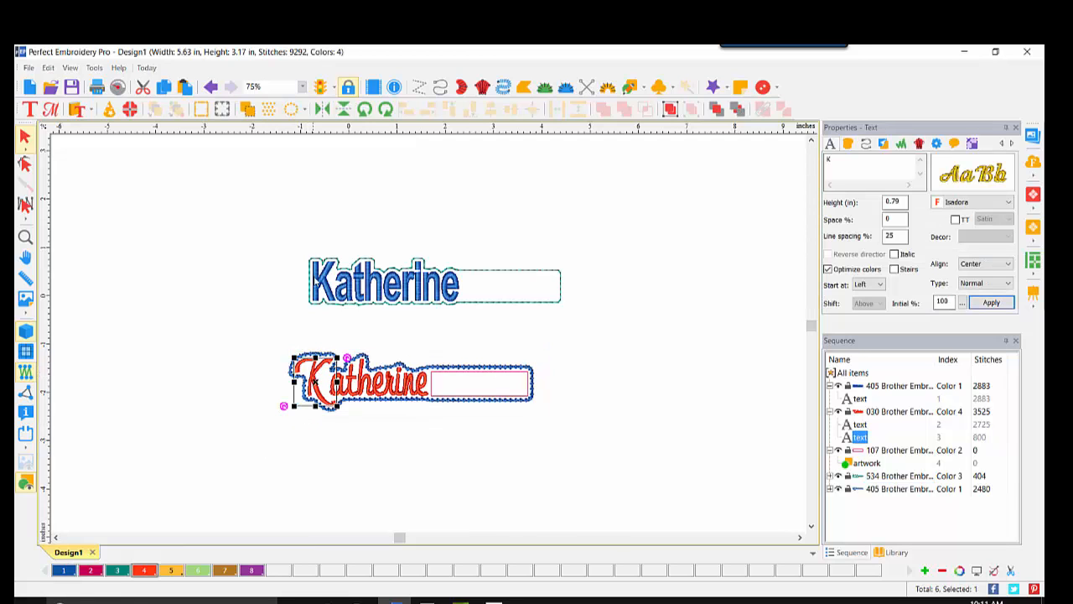
{"action": "left_click", "coordinate": [163, 87]}
{"action": "left_click", "coordinate": [185, 86]}
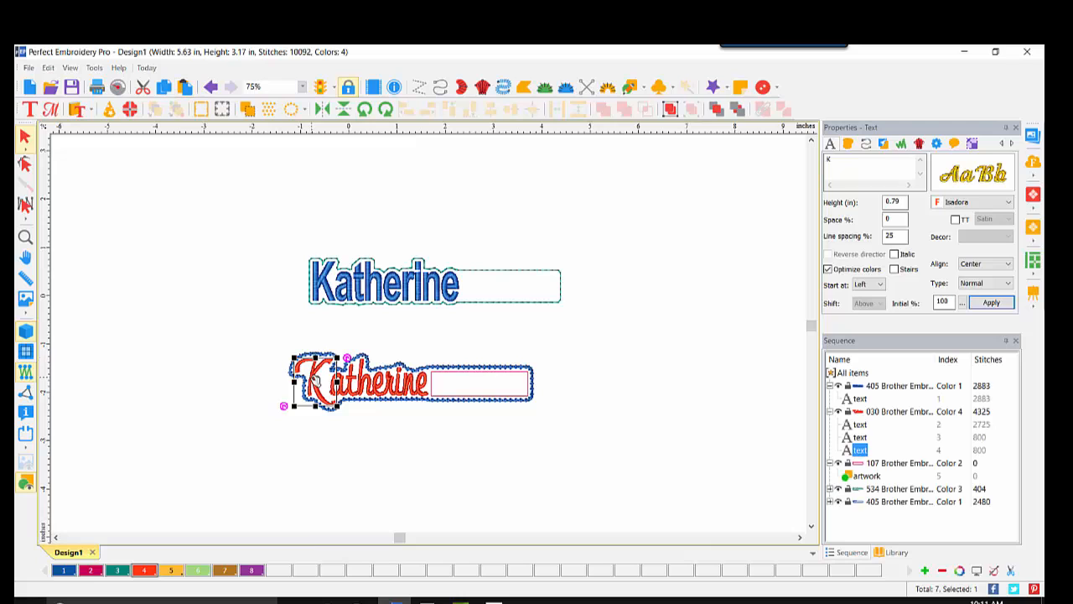
{"action": "left_click_drag", "start_coordinate": [318, 379], "coordinate": [192, 345]}
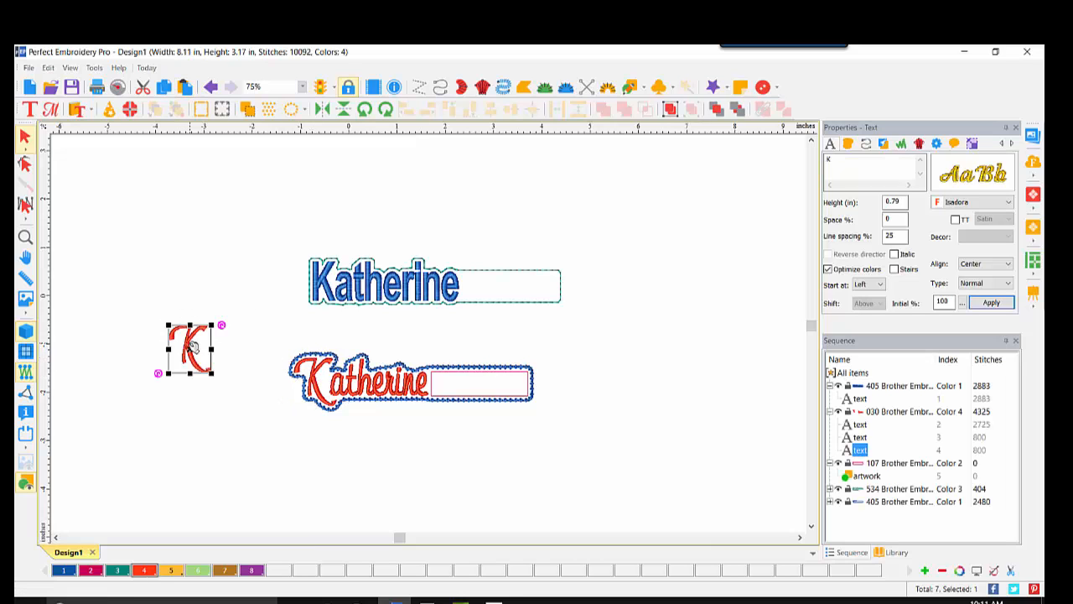
- Change the copied initial's text to M and set its font to Fan_Scr
{"action": "double_click", "coordinate": [834, 160]}
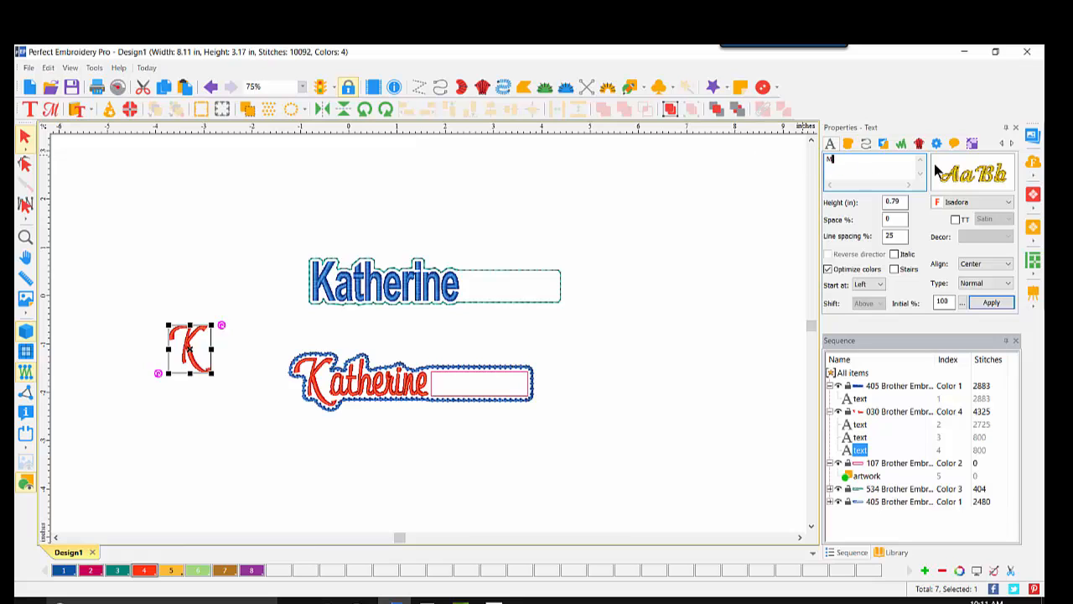
{"action": "left_click", "coordinate": [975, 176]}
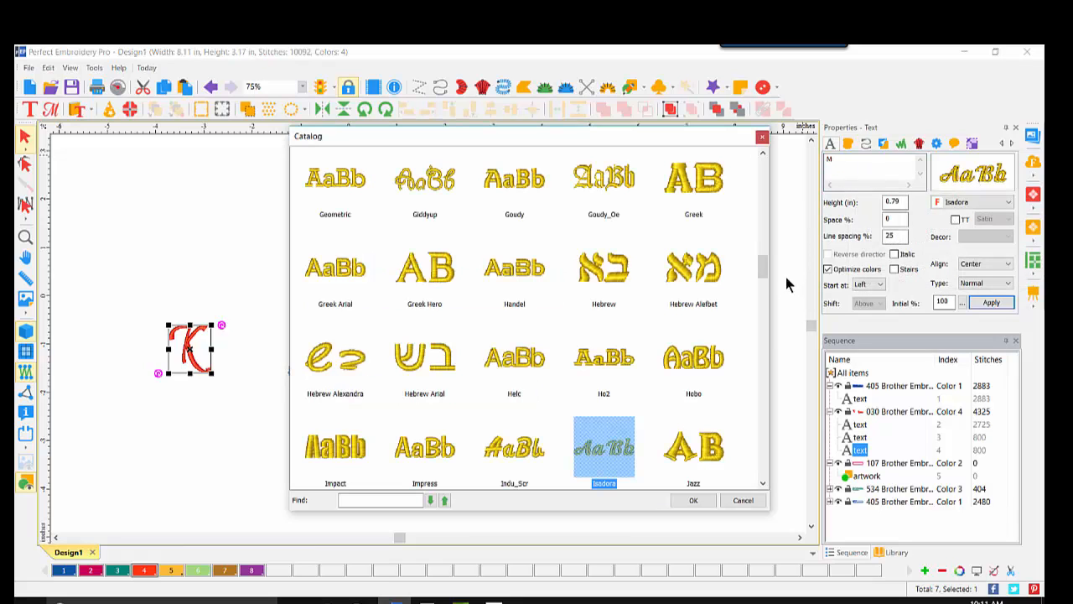
{"action": "left_click_drag", "start_coordinate": [764, 268], "coordinate": [764, 244]}
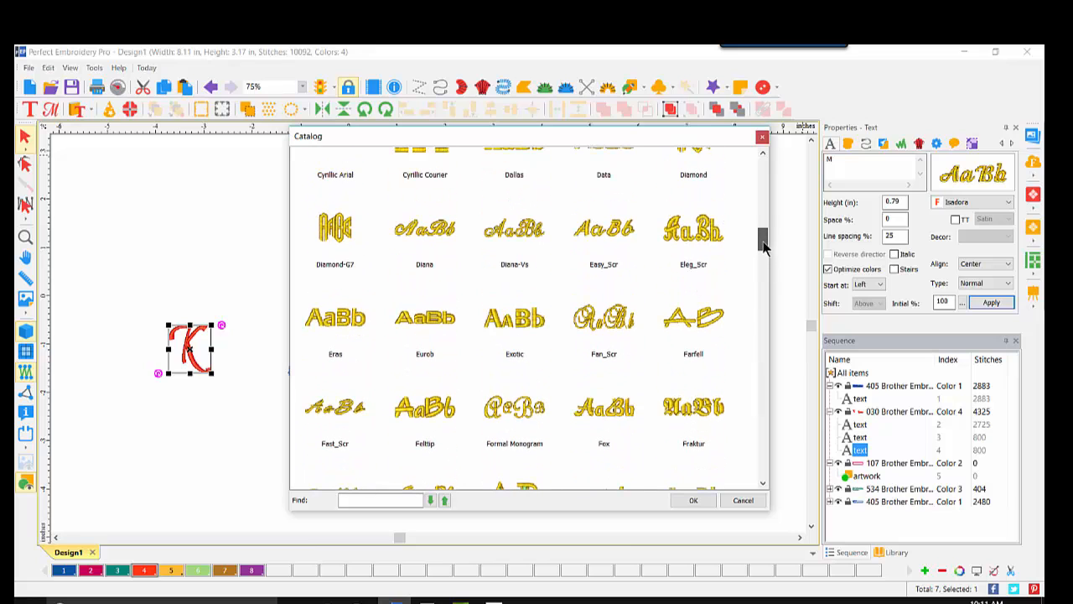
{"action": "left_click", "coordinate": [615, 324]}
{"action": "double_click", "coordinate": [615, 324]}
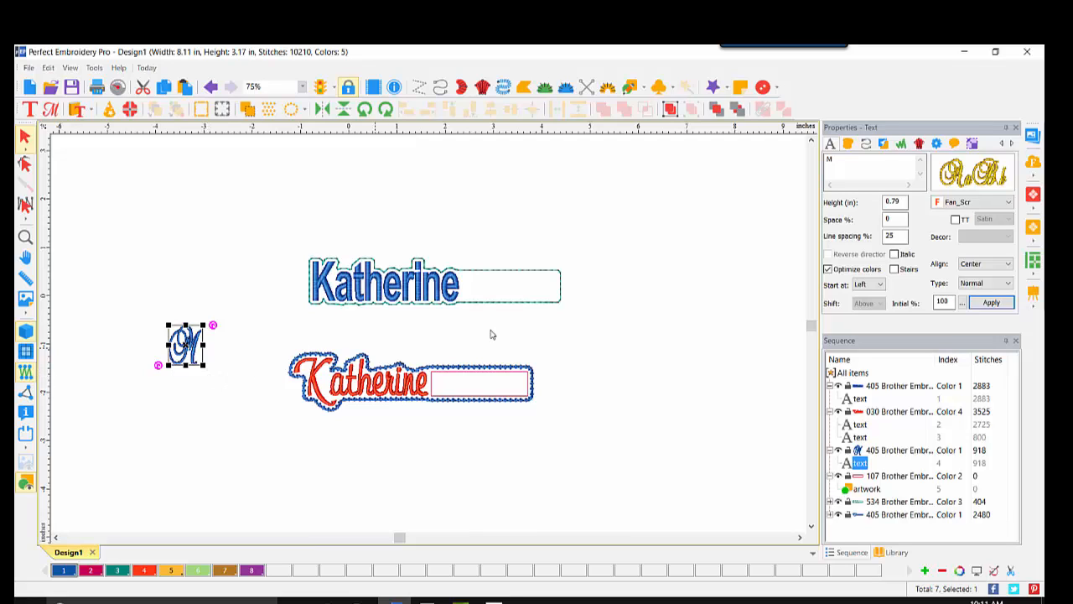
- Resize the letter M to a height of 1.2 in with its aspect ratio maintained
{"action": "left_click", "coordinate": [972, 144]}
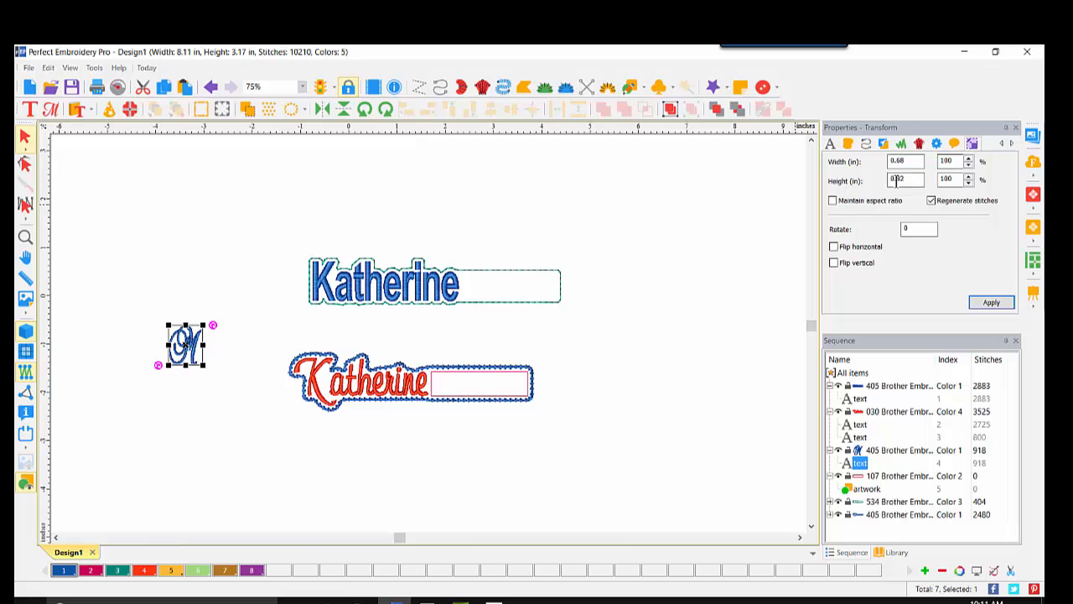
{"action": "left_click", "coordinate": [833, 201]}
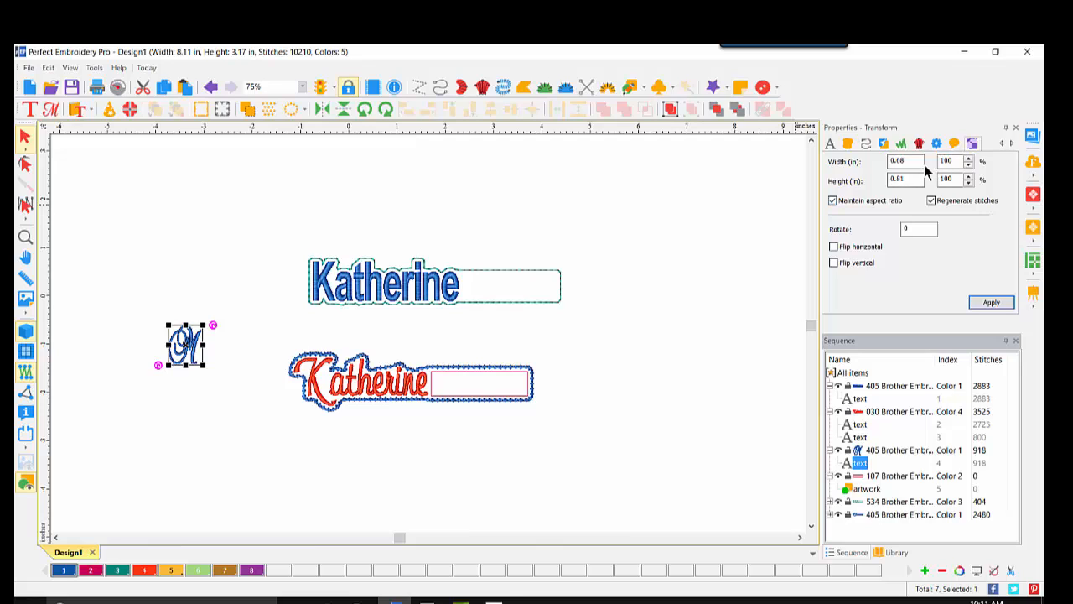
{"action": "left_click", "coordinate": [922, 163]}
{"action": "key", "text": "Tab"}
{"action": "type", "text": "1.2"}
{"action": "left_click", "coordinate": [992, 302]}
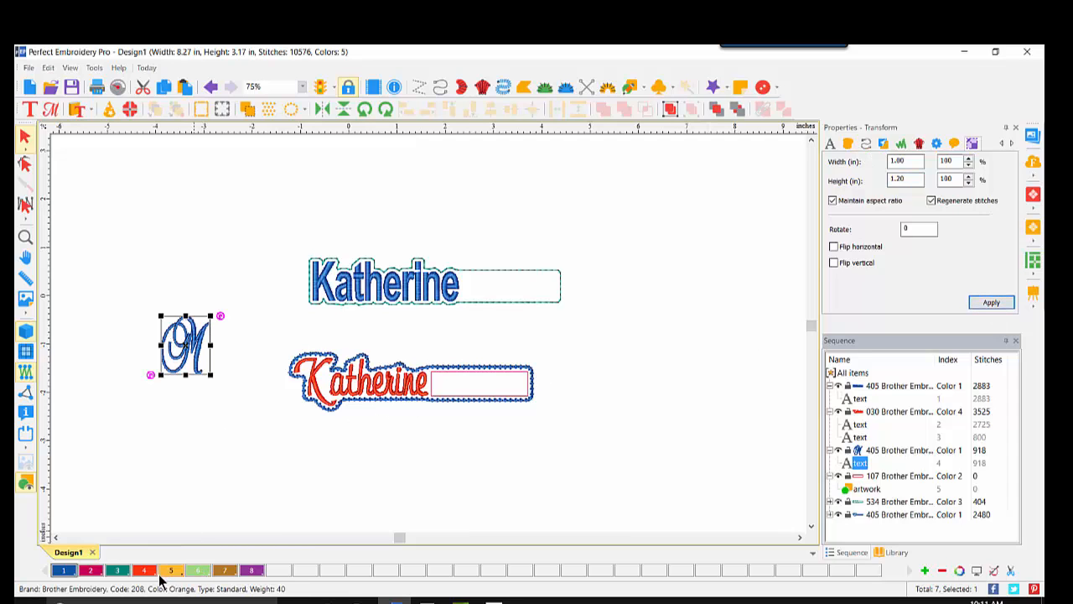
- Recolor the letter M purple with palette color 8 and move it down beside the cursive name
{"action": "left_click", "coordinate": [250, 570]}
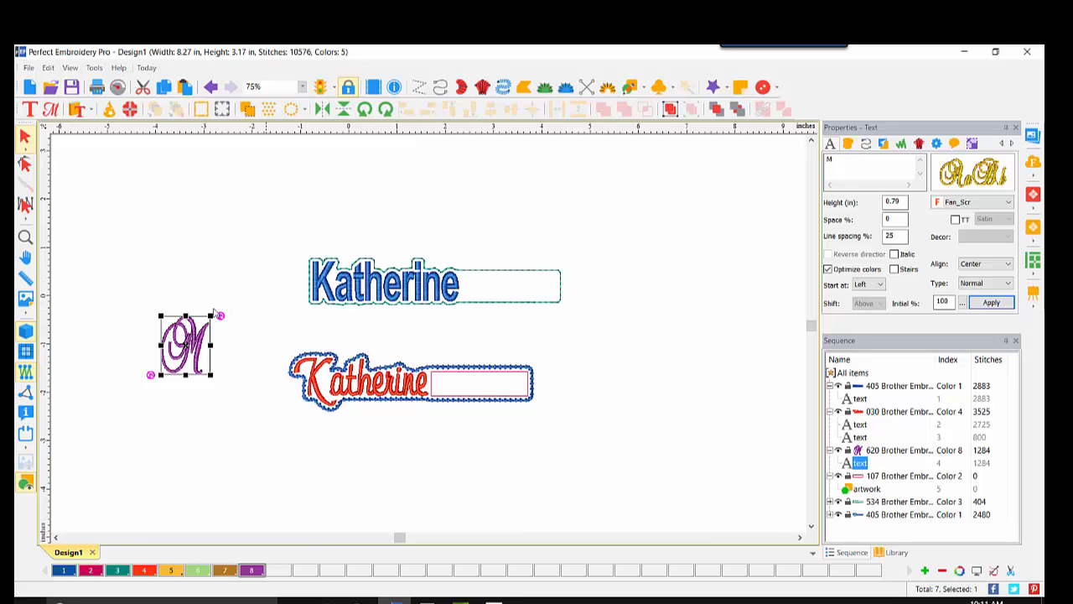
{"action": "left_click_drag", "start_coordinate": [183, 345], "coordinate": [209, 401]}
{"action": "left_click", "coordinate": [462, 416]}
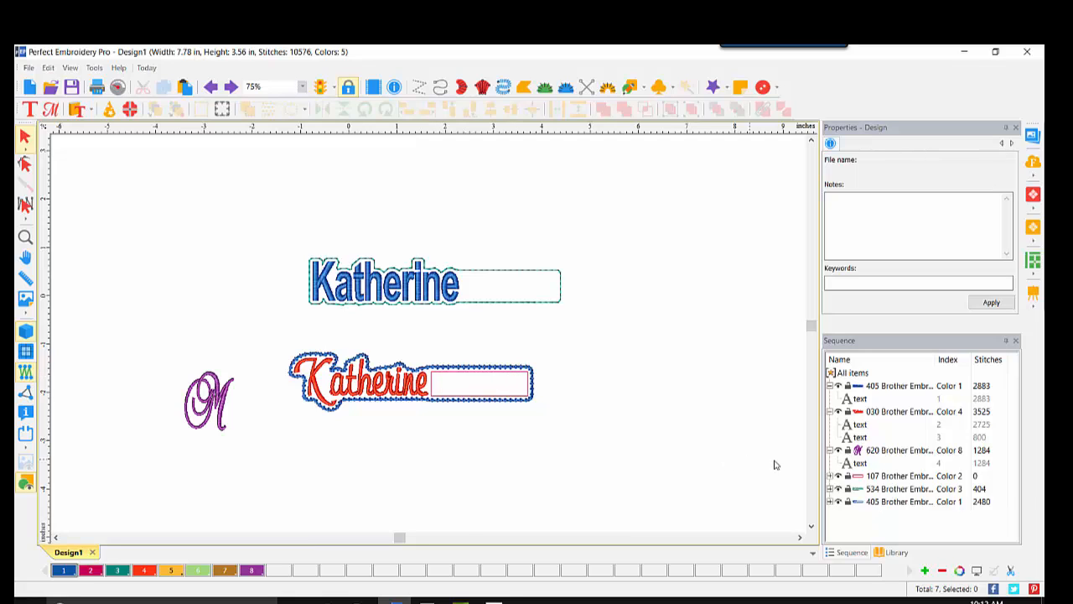
- Move the spacer rectangle from the cursive design to above the M and rotate it upright
{"action": "left_click", "coordinate": [830, 476]}
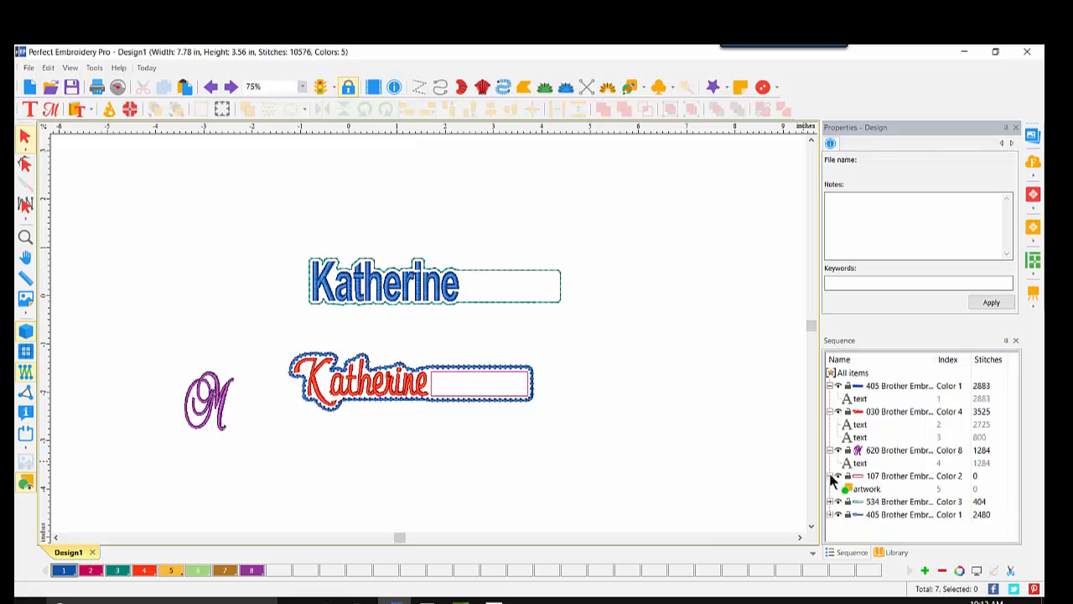
{"action": "left_click", "coordinate": [869, 490]}
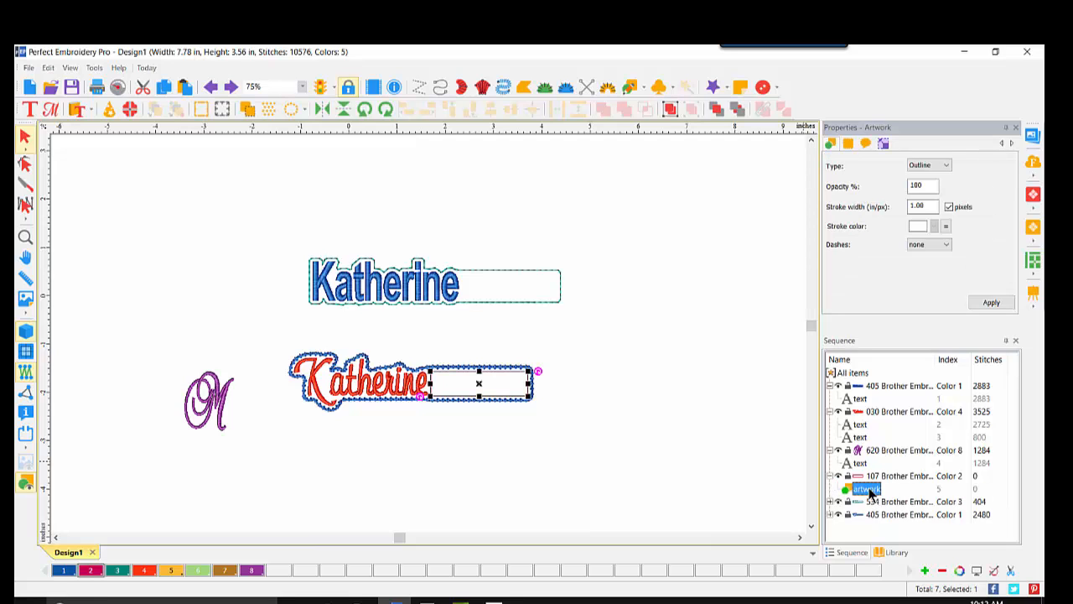
{"action": "left_click_drag", "start_coordinate": [479, 384], "coordinate": [208, 352]}
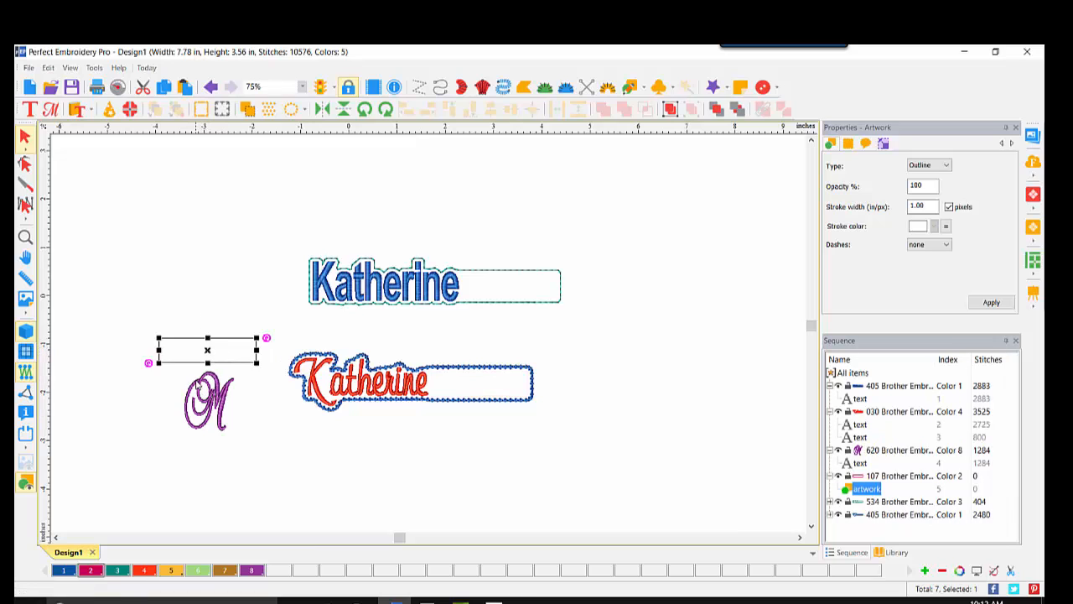
{"action": "left_click", "coordinate": [384, 110]}
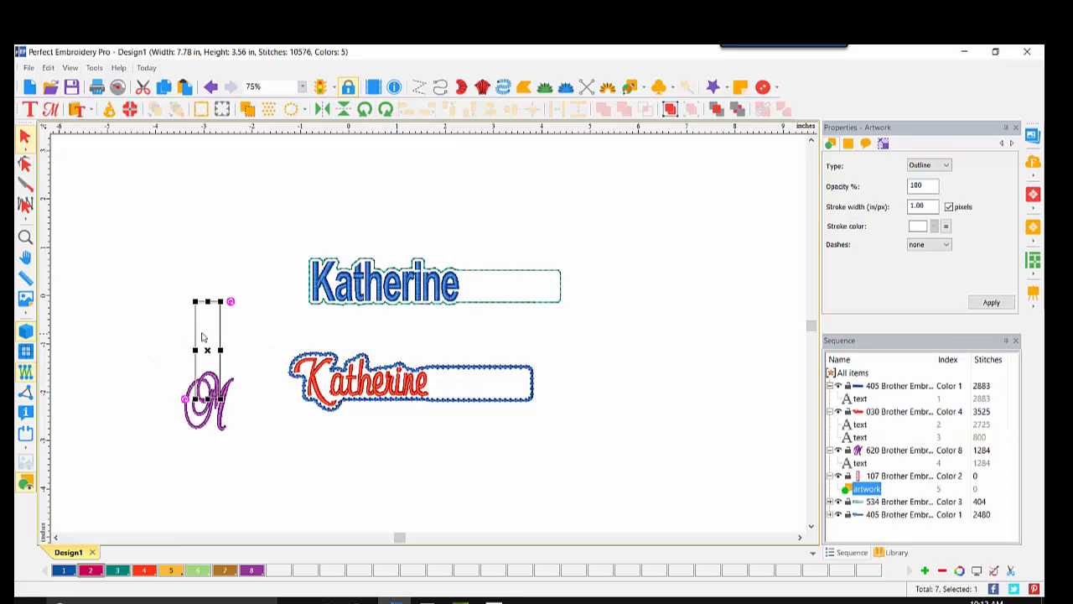
{"action": "left_click_drag", "start_coordinate": [210, 351], "coordinate": [219, 329]}
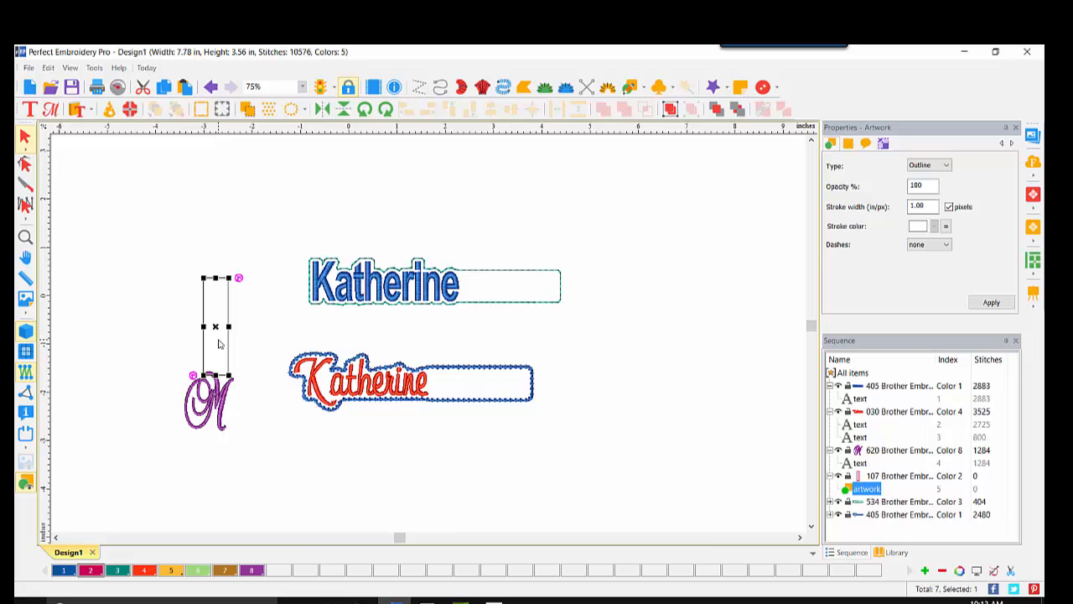
- Resize the upright spacer rectangle to 0.25 in wide and 1.4 in high without maintaining the aspect ratio
{"action": "left_click", "coordinate": [883, 144]}
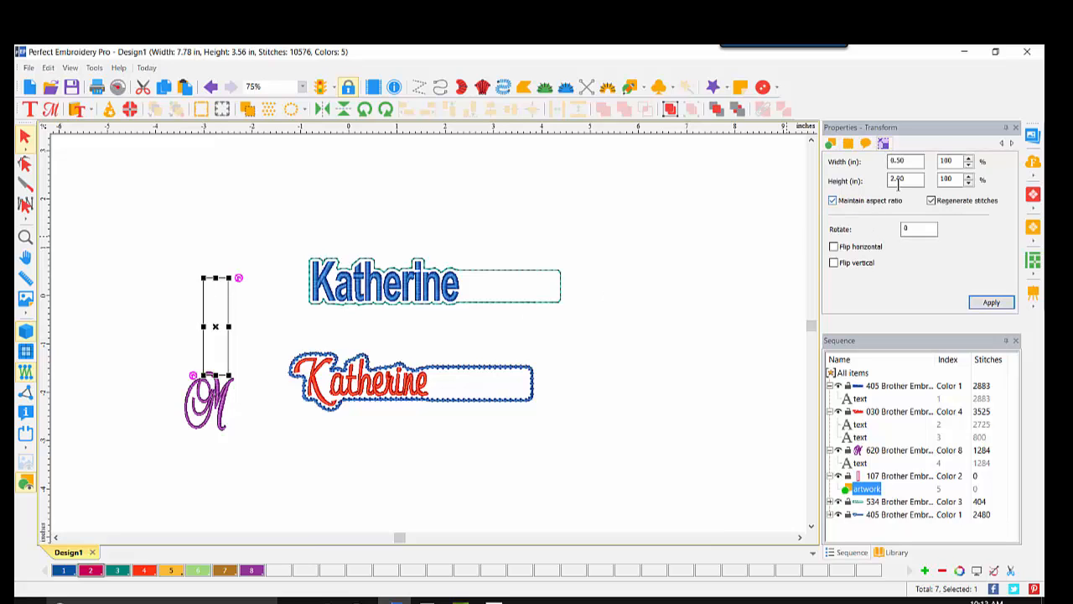
{"action": "left_click", "coordinate": [833, 201]}
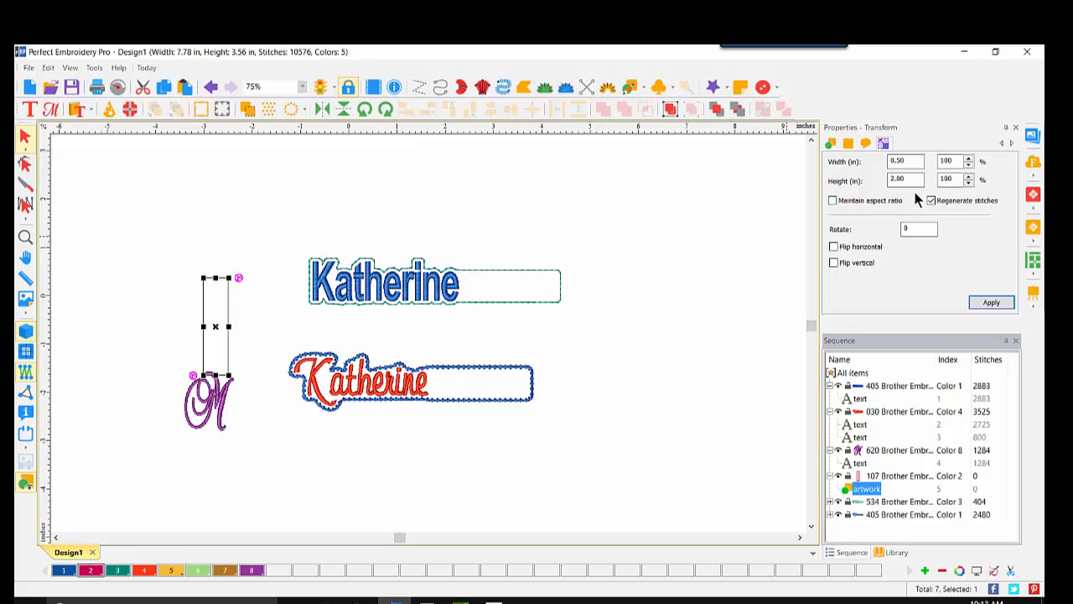
{"action": "left_click_drag", "start_coordinate": [910, 160], "coordinate": [835, 163]}
{"action": "type", "text": ".25"}
{"action": "left_click", "coordinate": [904, 179]}
{"action": "left_click_drag", "start_coordinate": [904, 179], "coordinate": [861, 179]}
{"action": "type", "text": "1.4"}
{"action": "left_click", "coordinate": [992, 302]}
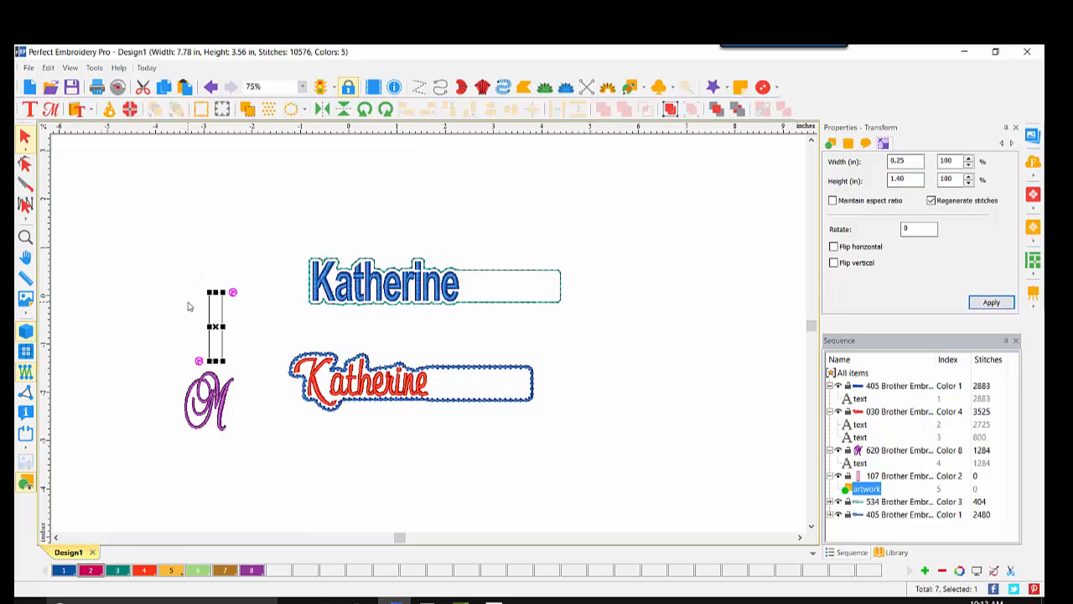
- Lower the spacer rectangle to the top of the M and center the two horizontally on each other
{"action": "left_click", "coordinate": [215, 314]}
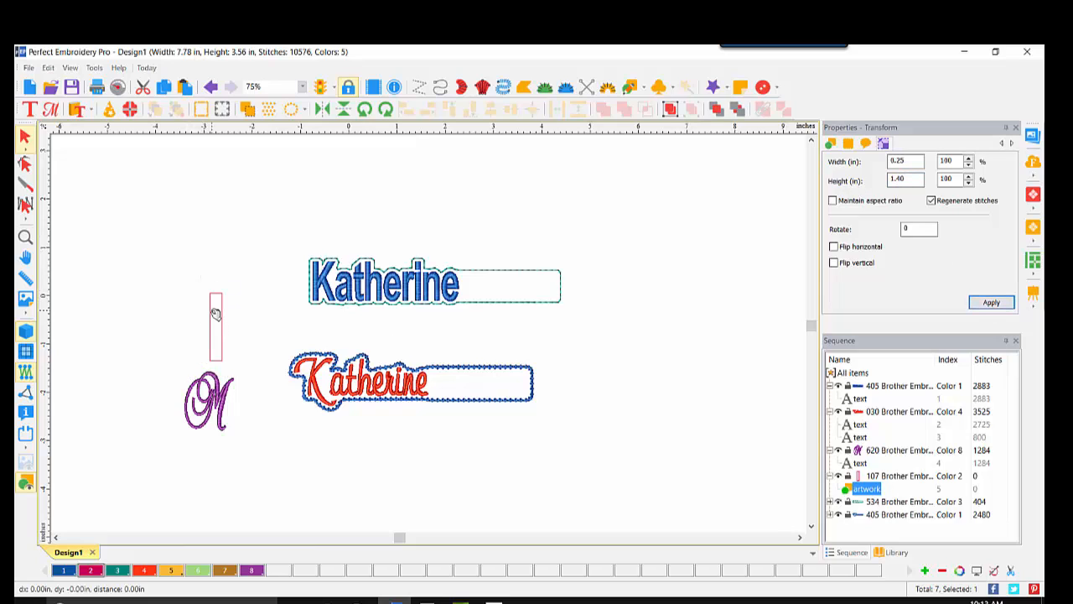
{"action": "left_click_drag", "start_coordinate": [216, 313], "coordinate": [216, 322]}
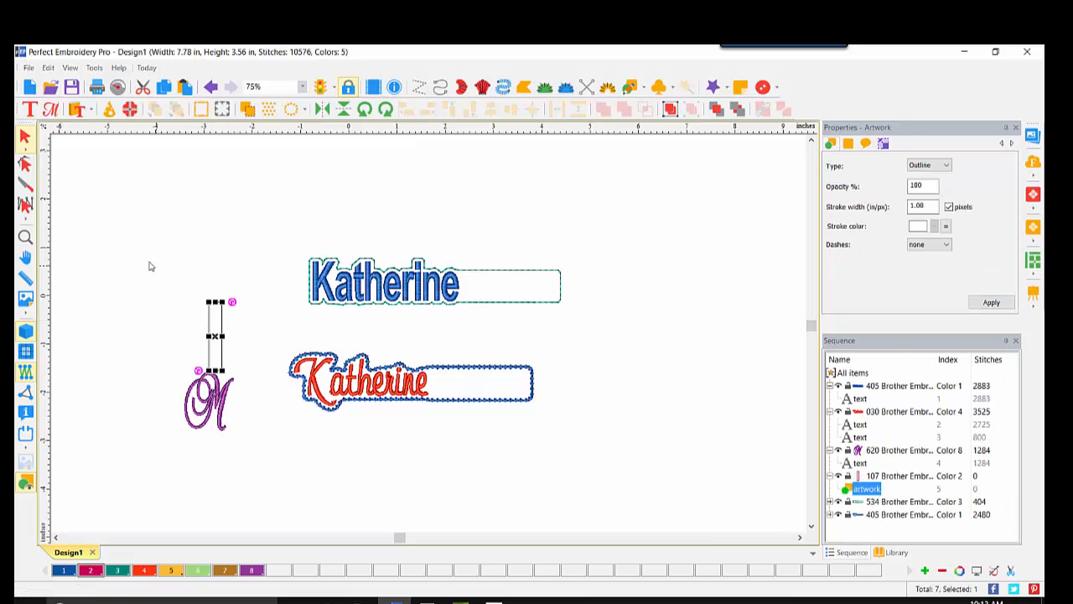
{"action": "left_click_drag", "start_coordinate": [143, 261], "coordinate": [252, 457]}
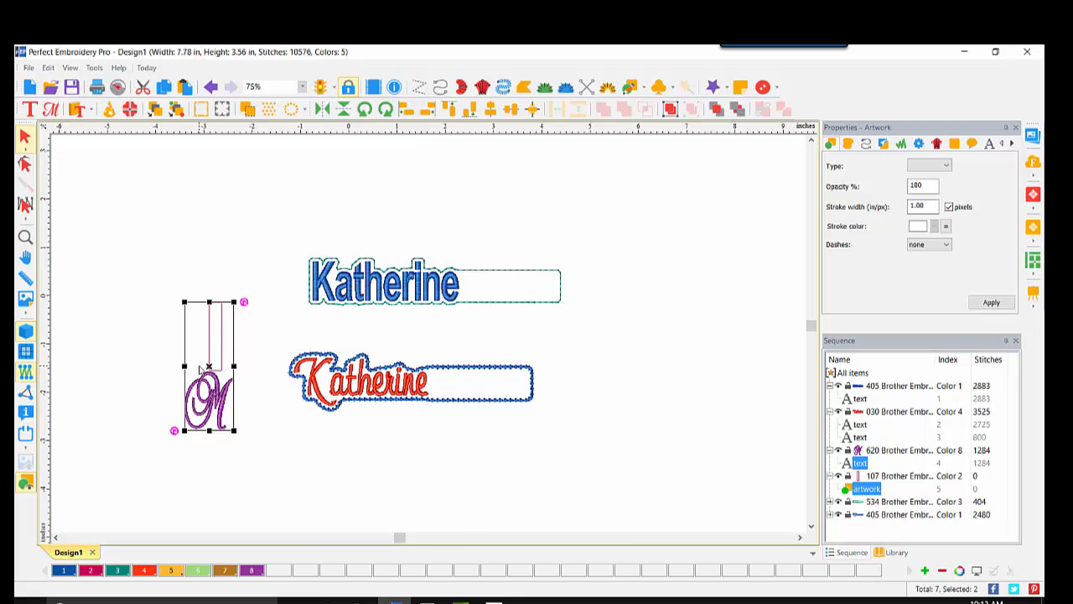
{"action": "left_click", "coordinate": [491, 108]}
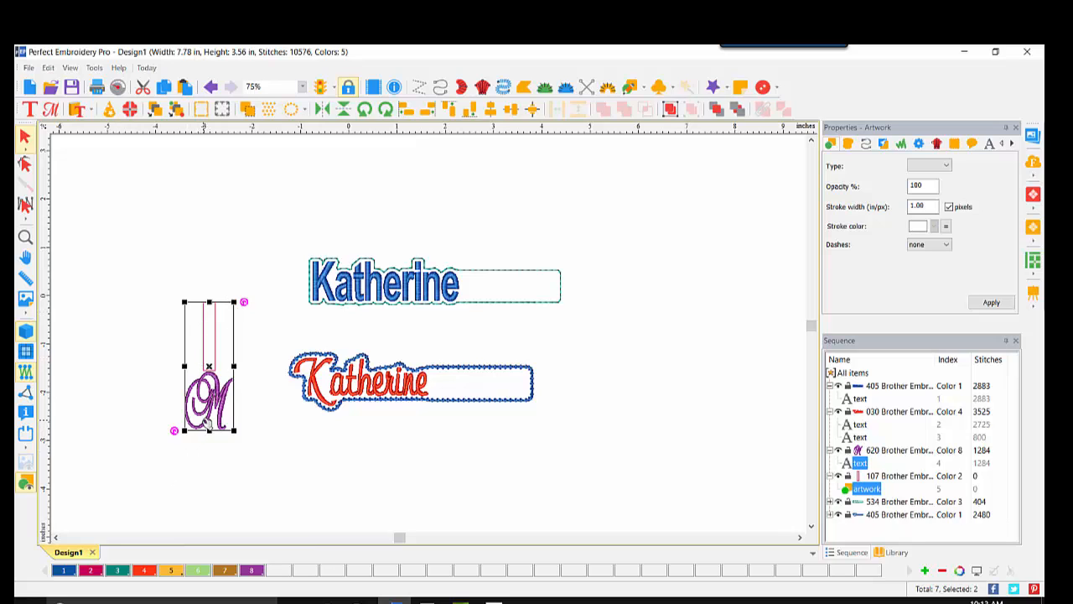
{"action": "key", "text": "ctrl+z"}
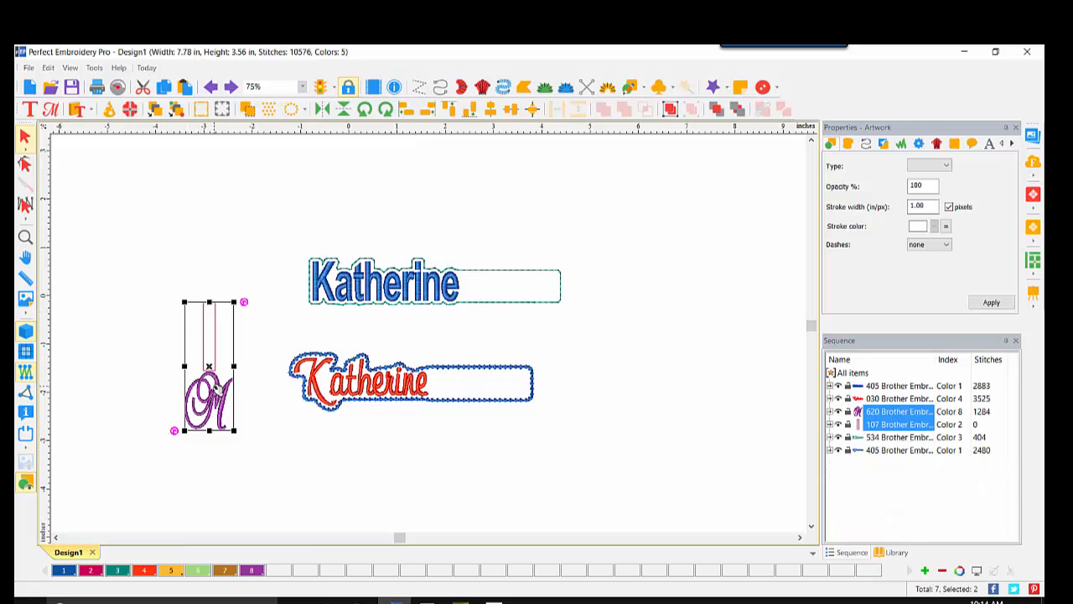
- Create a single united outline around the M and its upright spacer, and recolor it light brown with palette color 7
{"action": "right_click", "coordinate": [216, 386]}
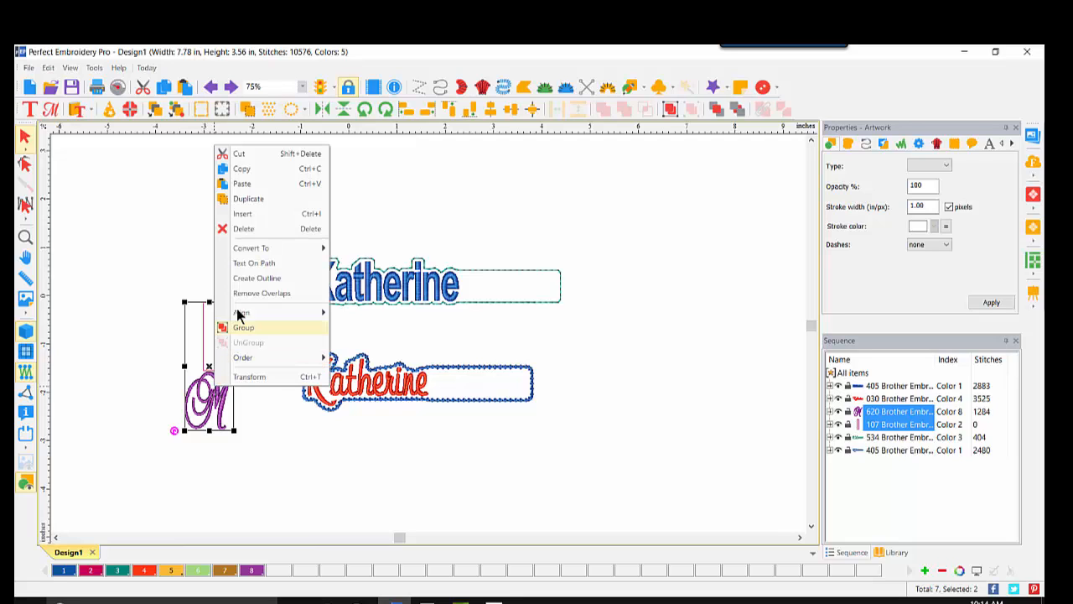
{"action": "left_click", "coordinate": [245, 279]}
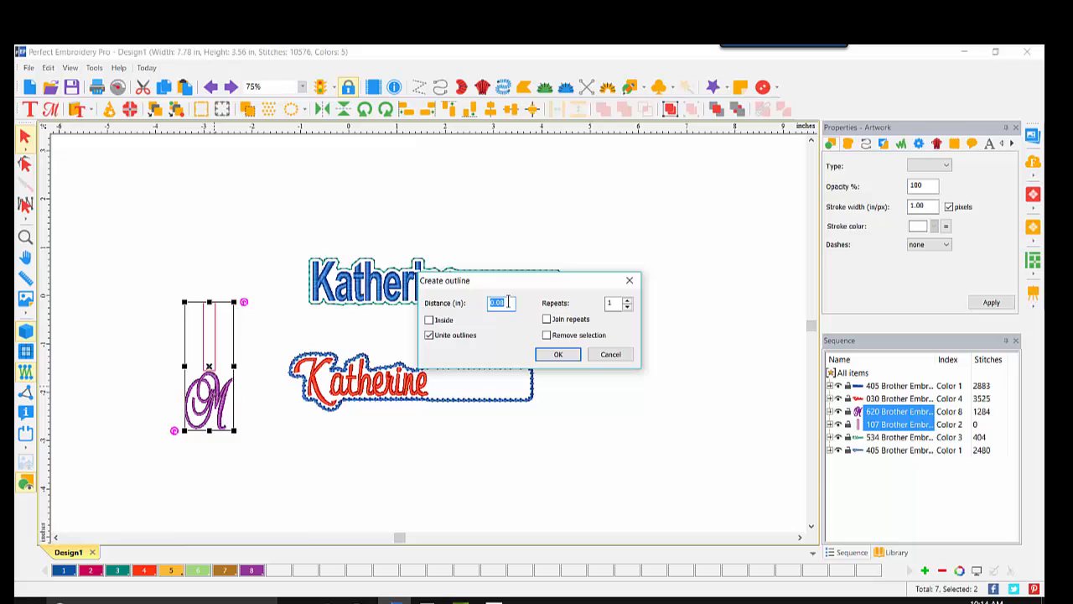
{"action": "key", "text": "BackSpace"}
{"action": "left_click", "coordinate": [538, 356]}
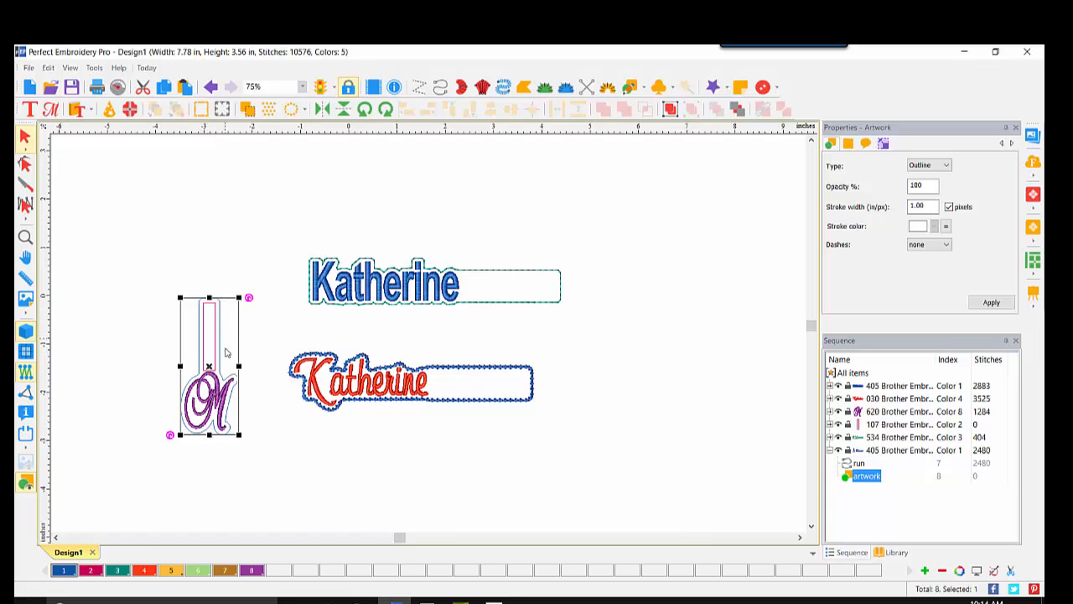
{"action": "left_click", "coordinate": [225, 571]}
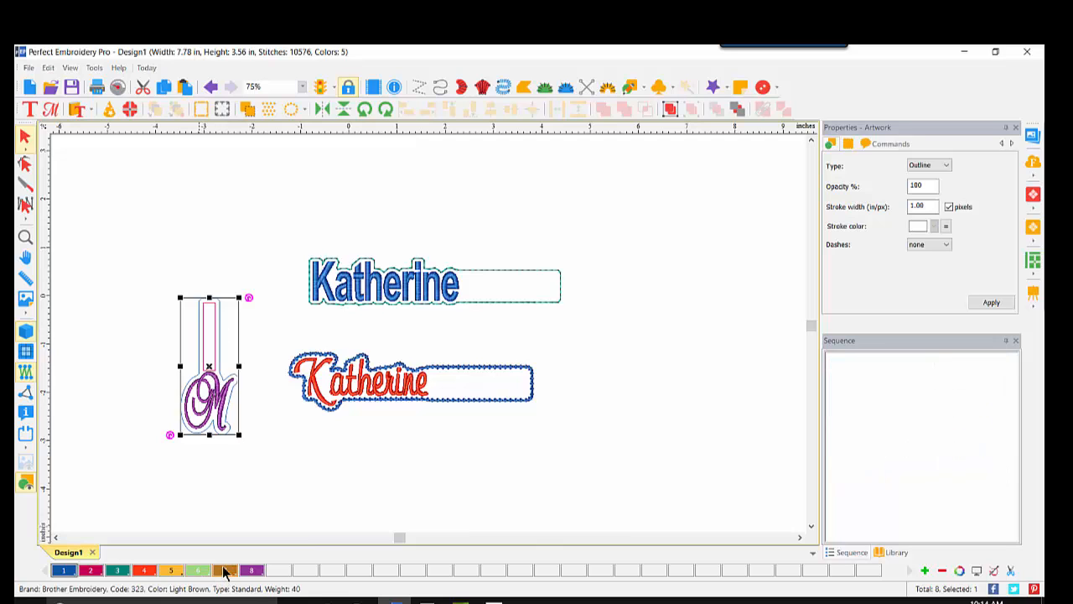
- Convert the brown outline around the M and spacer to a Run stitch of type Bean
{"action": "right_click", "coordinate": [219, 320]}
{"action": "mouse_move", "coordinate": [270, 424]}
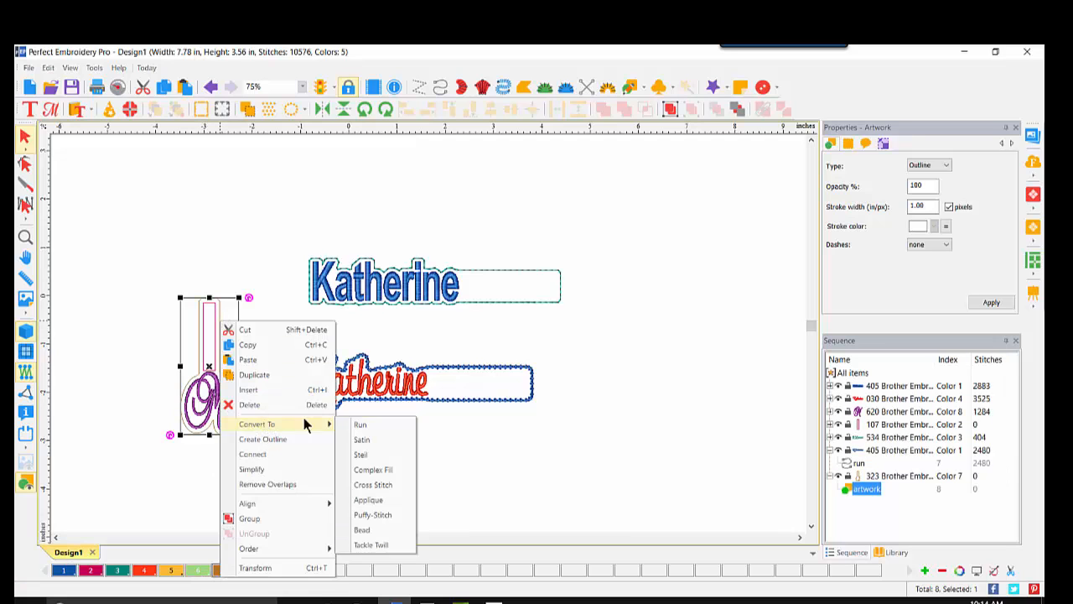
{"action": "left_click", "coordinate": [359, 425]}
{"action": "left_click", "coordinate": [941, 182]}
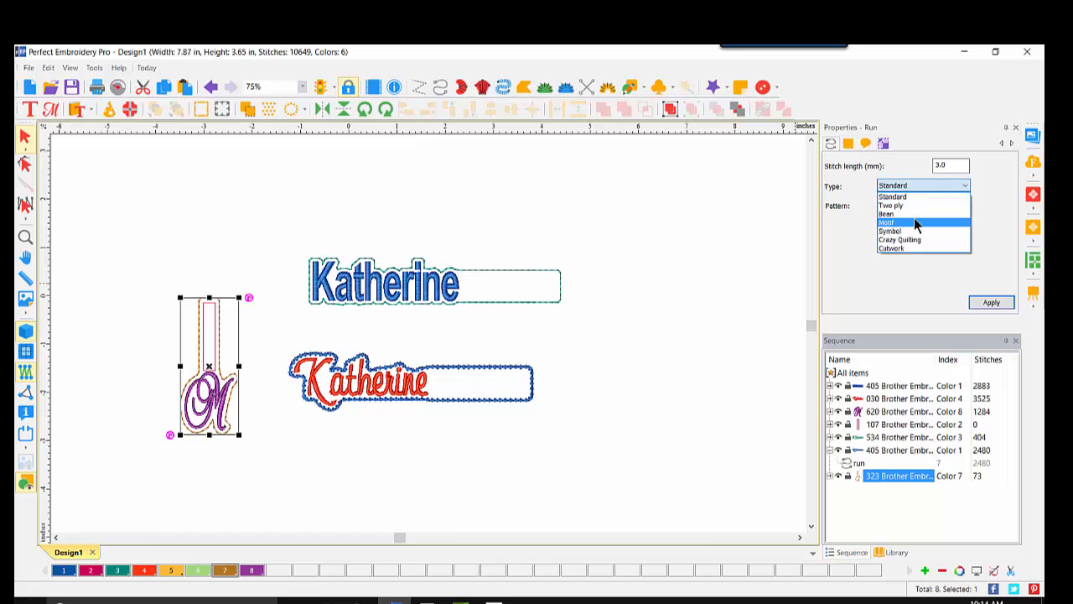
{"action": "left_click", "coordinate": [912, 212]}
{"action": "left_click", "coordinate": [990, 302]}
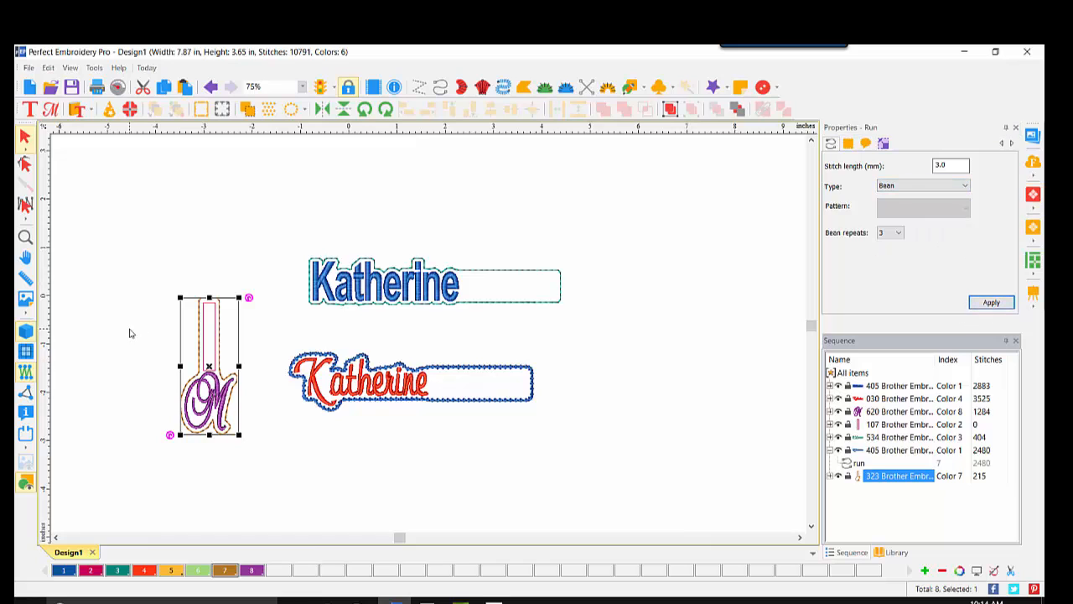
- Set the satin fill density of the letter M to 0.30 mm
{"action": "left_click", "coordinate": [24, 235]}
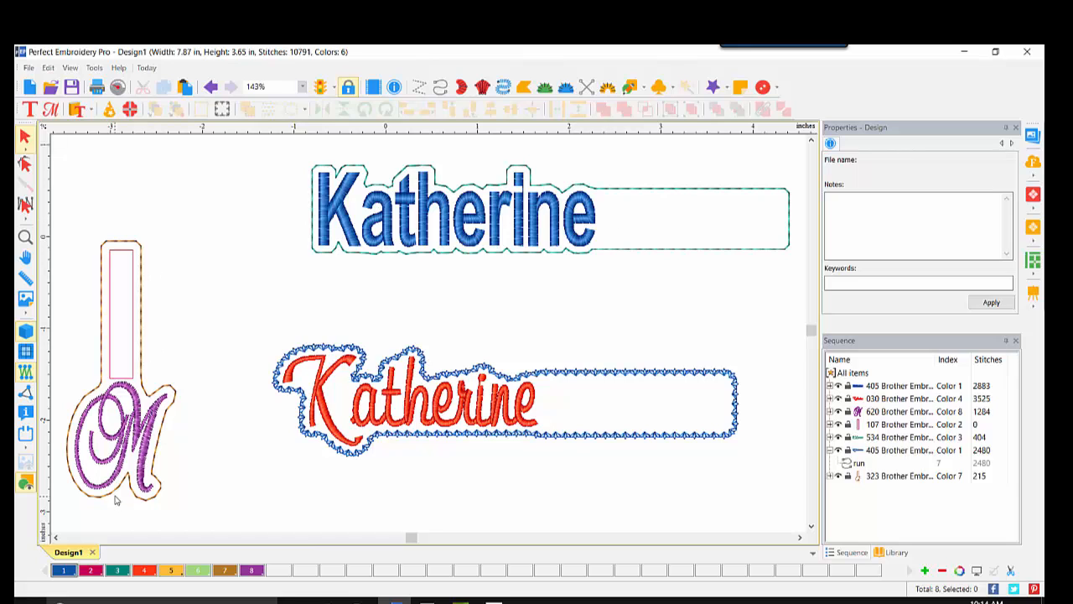
{"action": "left_click", "coordinate": [147, 409]}
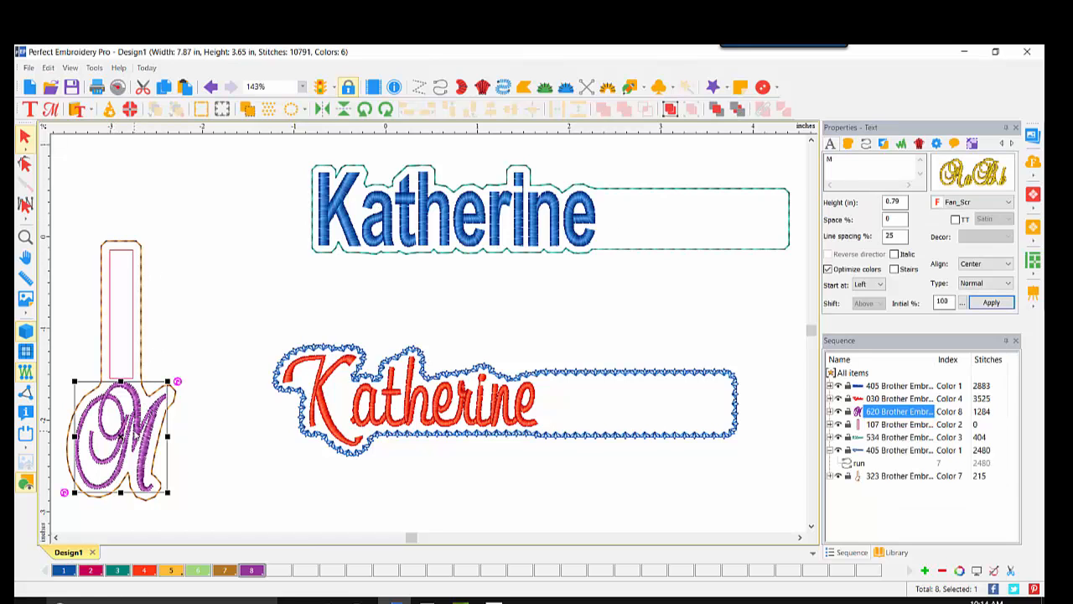
{"action": "left_click", "coordinate": [849, 145]}
{"action": "left_click_drag", "start_coordinate": [927, 237], "coordinate": [843, 230]}
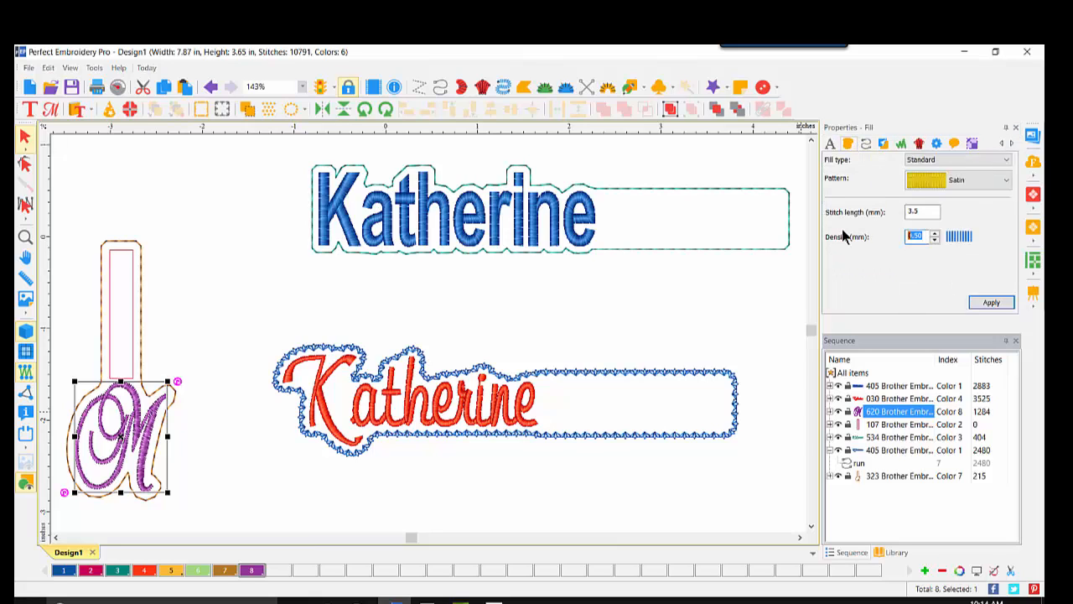
{"action": "type", "text": ".3"}
{"action": "left_click", "coordinate": [992, 303]}
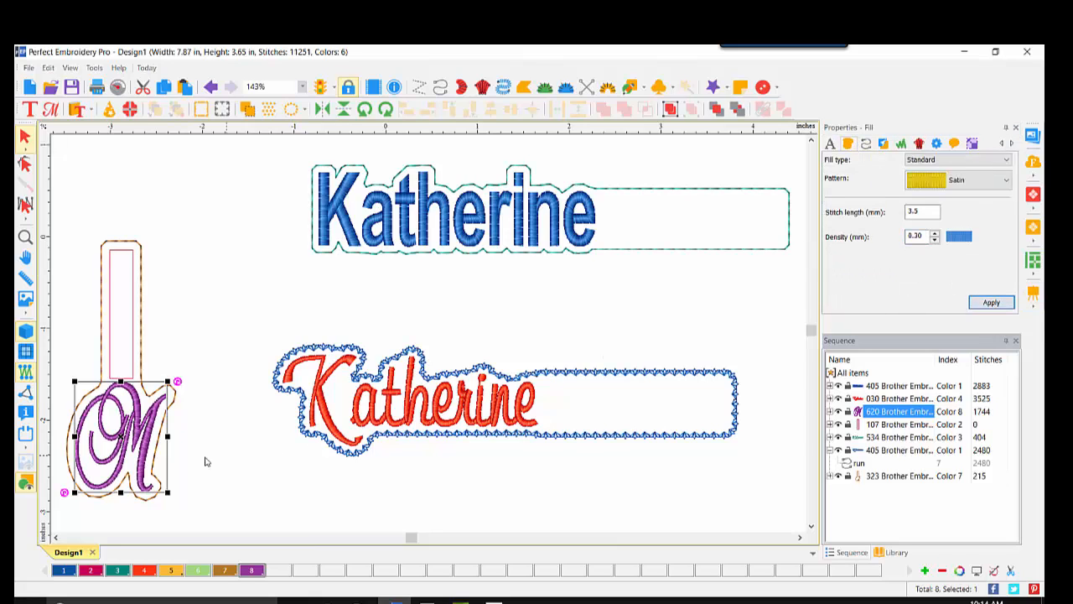
{"action": "left_click", "coordinate": [458, 468]}
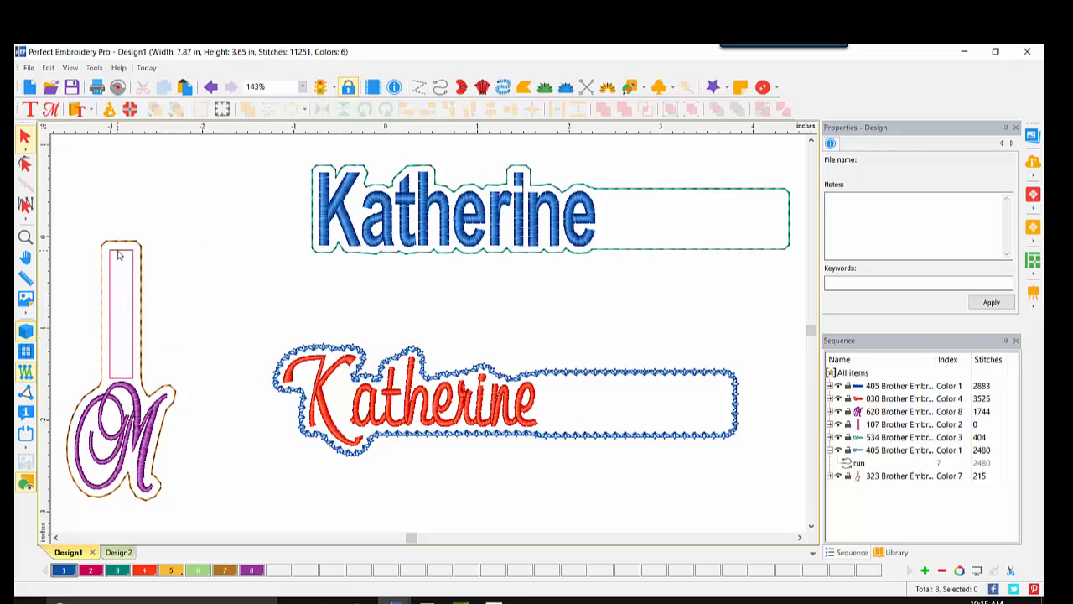
- Copy the upright spacer rectangle into a new design and move it left to clear space beside it
{"action": "left_click", "coordinate": [119, 255]}
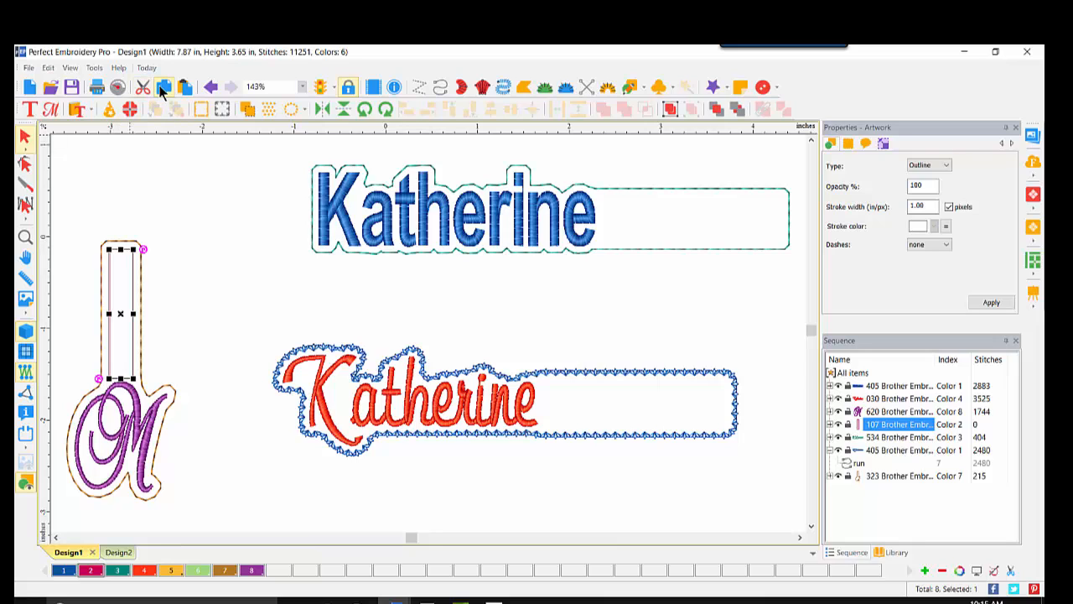
{"action": "left_click", "coordinate": [162, 88]}
{"action": "left_click", "coordinate": [29, 86]}
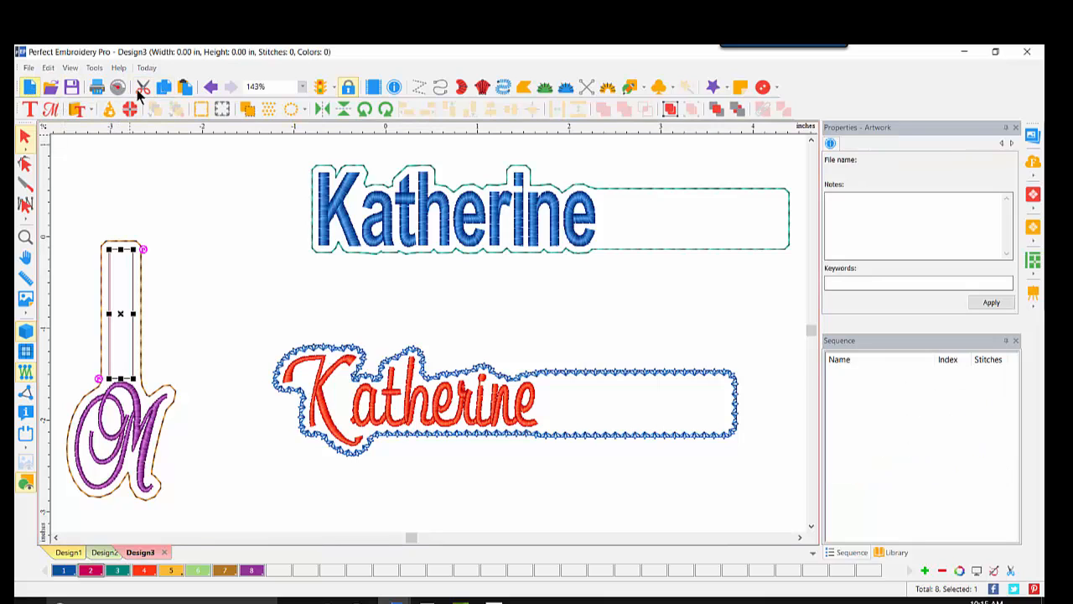
{"action": "left_click", "coordinate": [186, 88]}
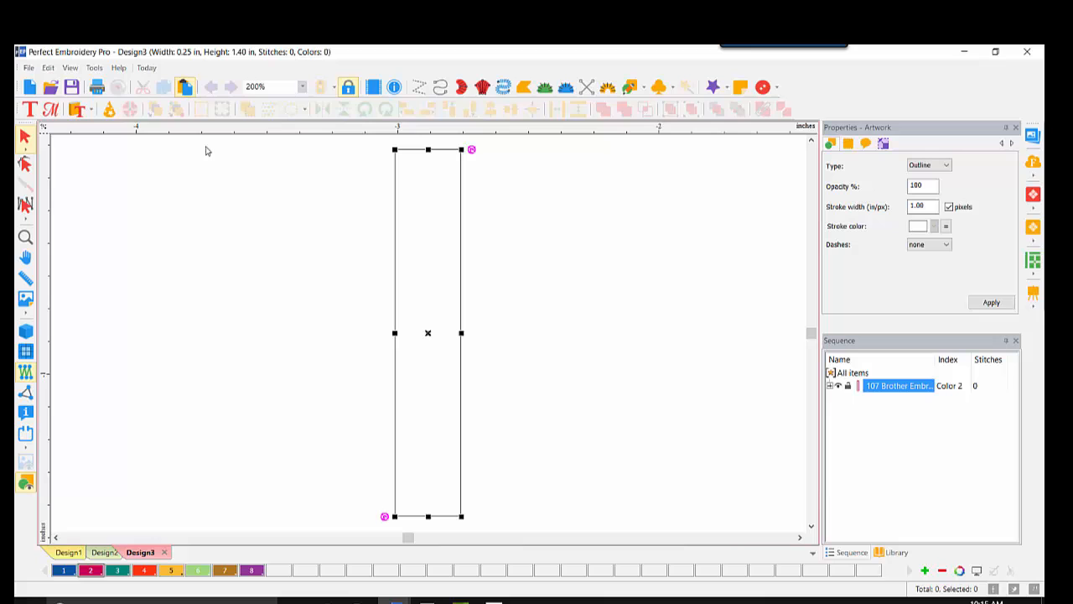
{"action": "left_click", "coordinate": [302, 88]}
{"action": "left_click", "coordinate": [277, 210]}
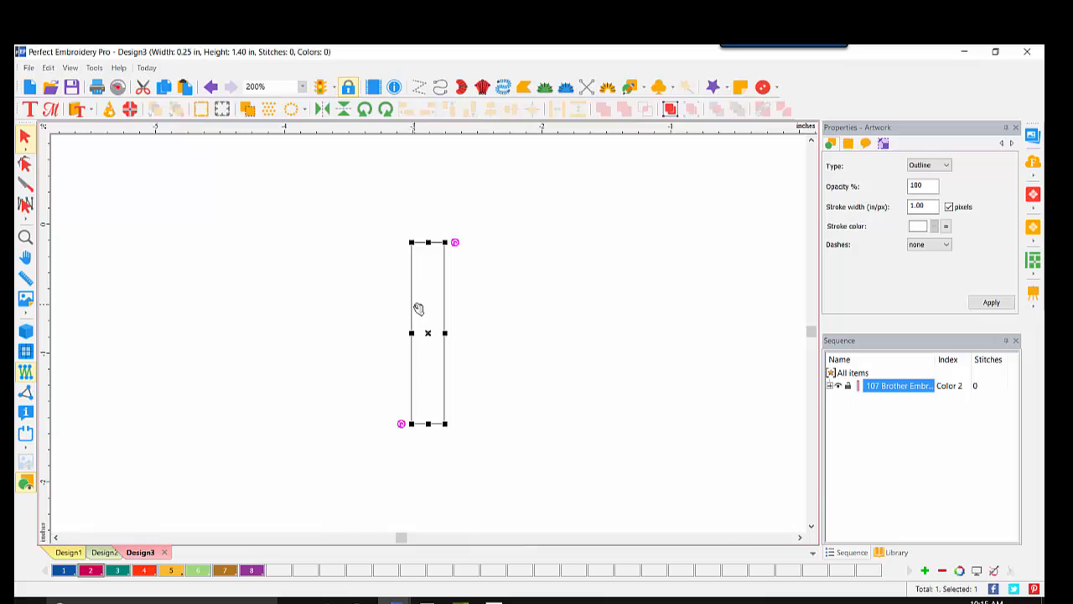
{"action": "left_click_drag", "start_coordinate": [414, 308], "coordinate": [112, 317]}
{"action": "left_click", "coordinate": [263, 361]}
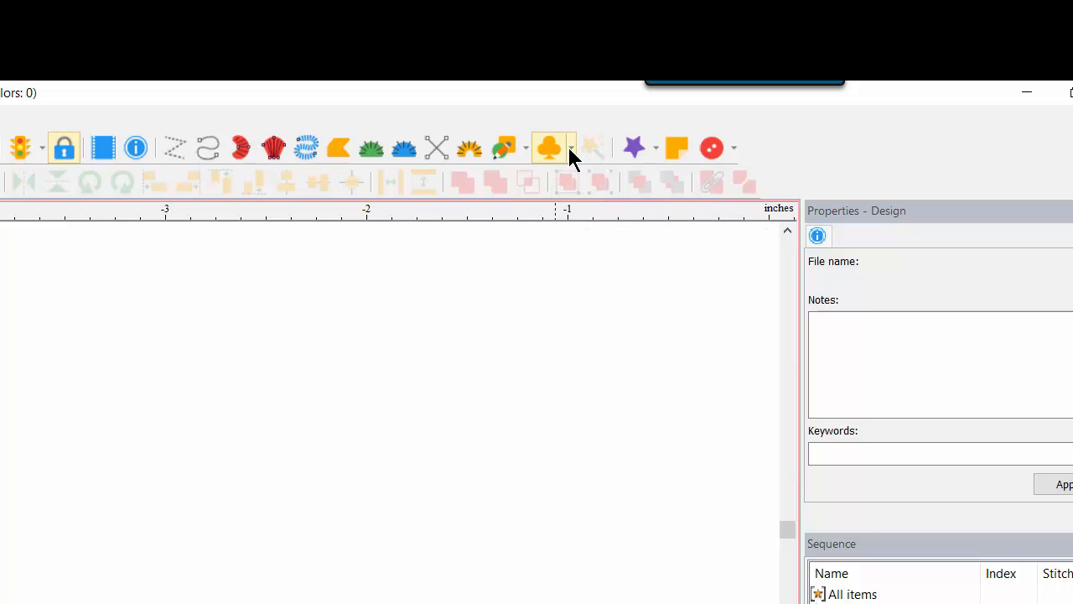
- Browse the symbol library and choose the Apple01 symbol for placement
{"action": "left_click", "coordinate": [571, 149]}
{"action": "left_click", "coordinate": [576, 177]}
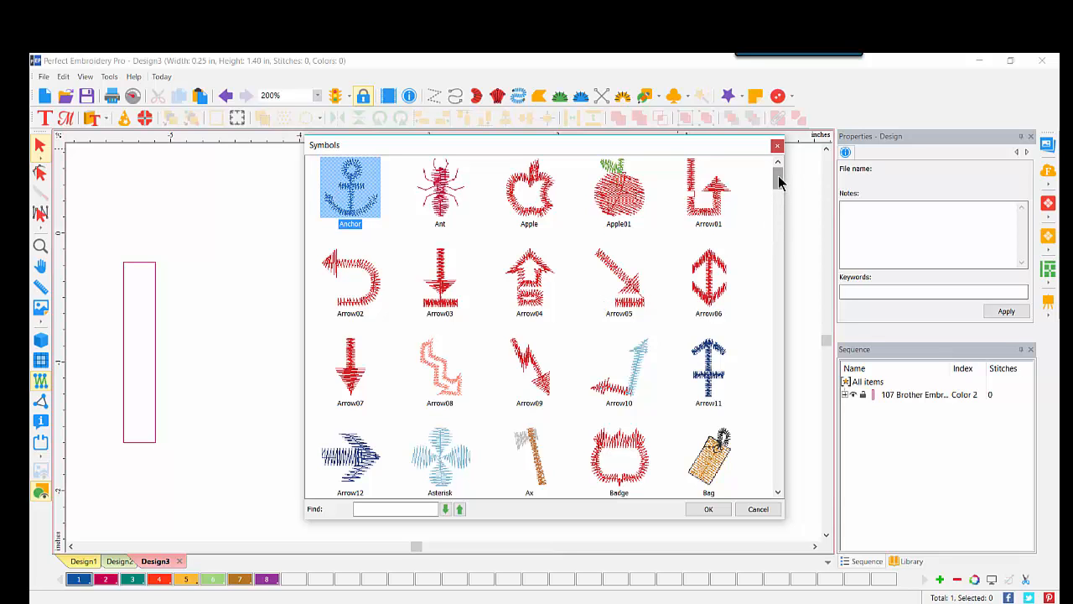
{"action": "left_click_drag", "start_coordinate": [778, 180], "coordinate": [780, 284]}
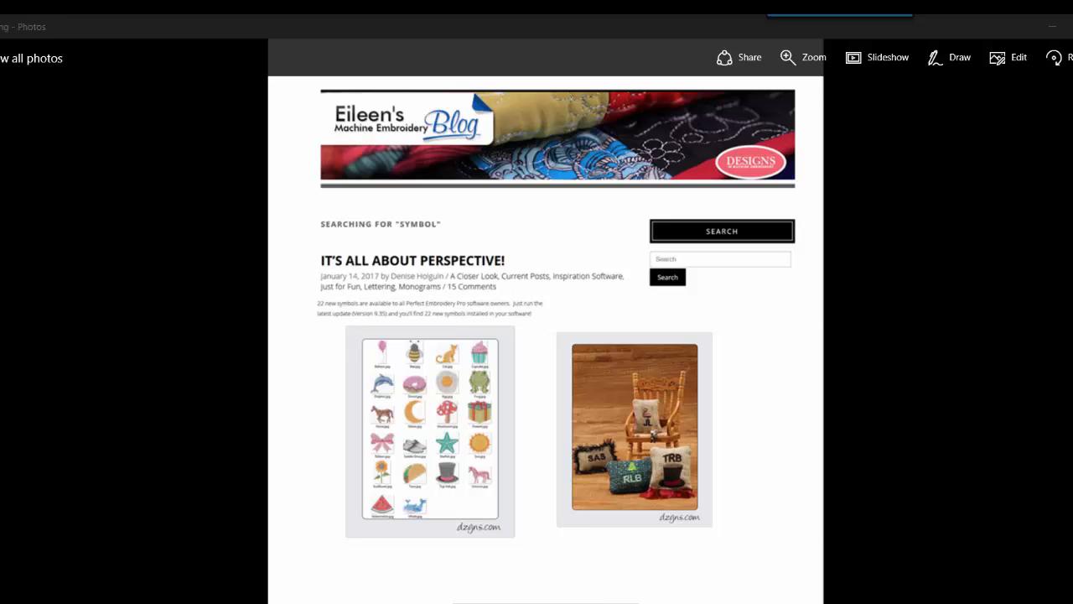
{"action": "left_click", "coordinate": [533, 580]}
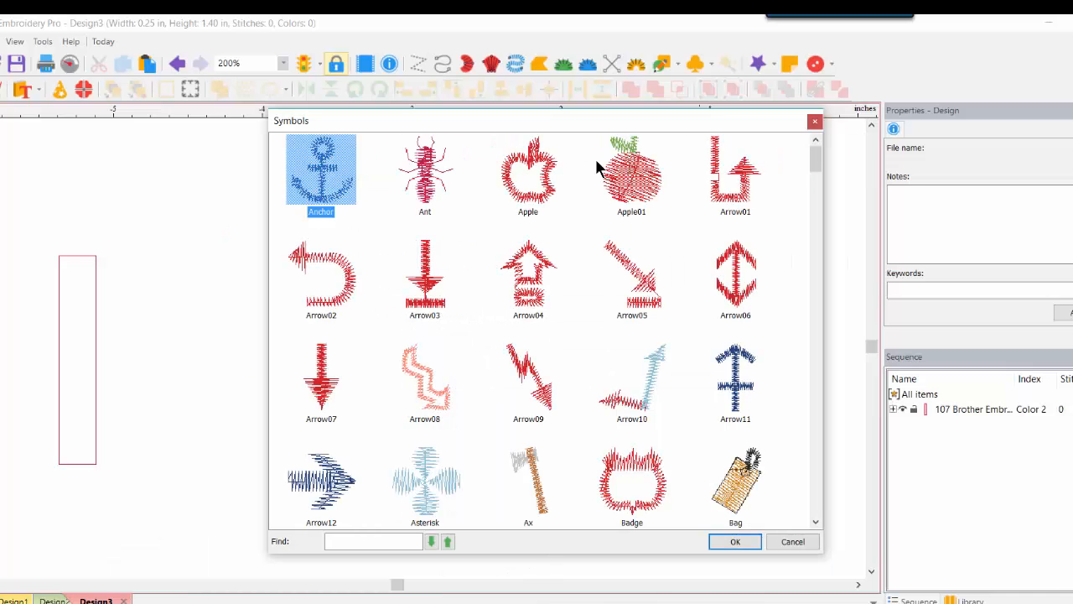
{"action": "left_click", "coordinate": [636, 180]}
{"action": "left_click", "coordinate": [733, 542]}
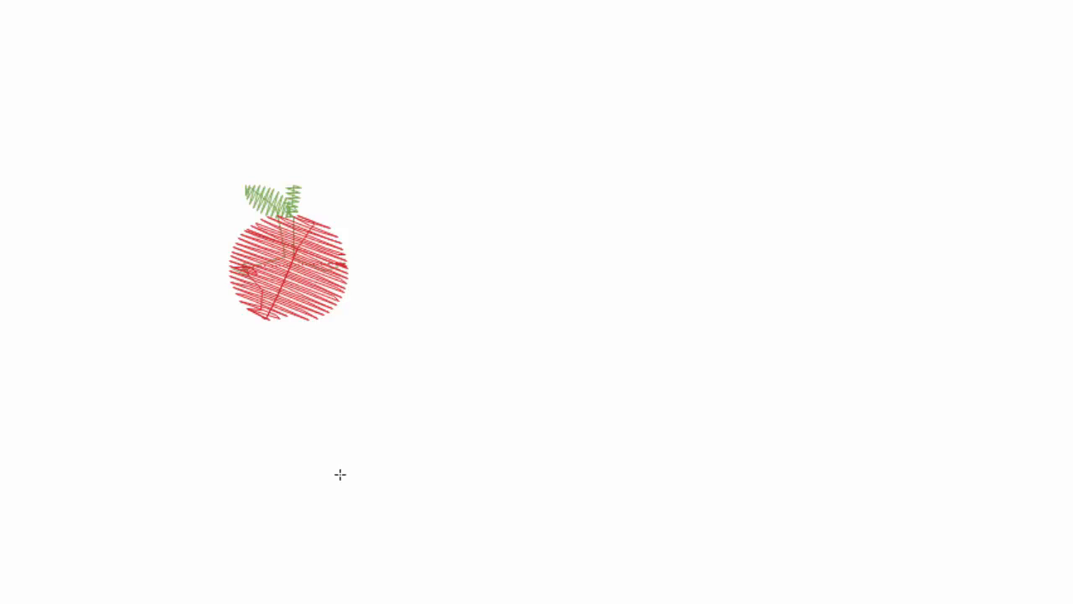
- Place several Apple01 symbols beside the spacer, drawing the last three at progressively larger sizes
{"action": "left_click", "coordinate": [340, 440]}
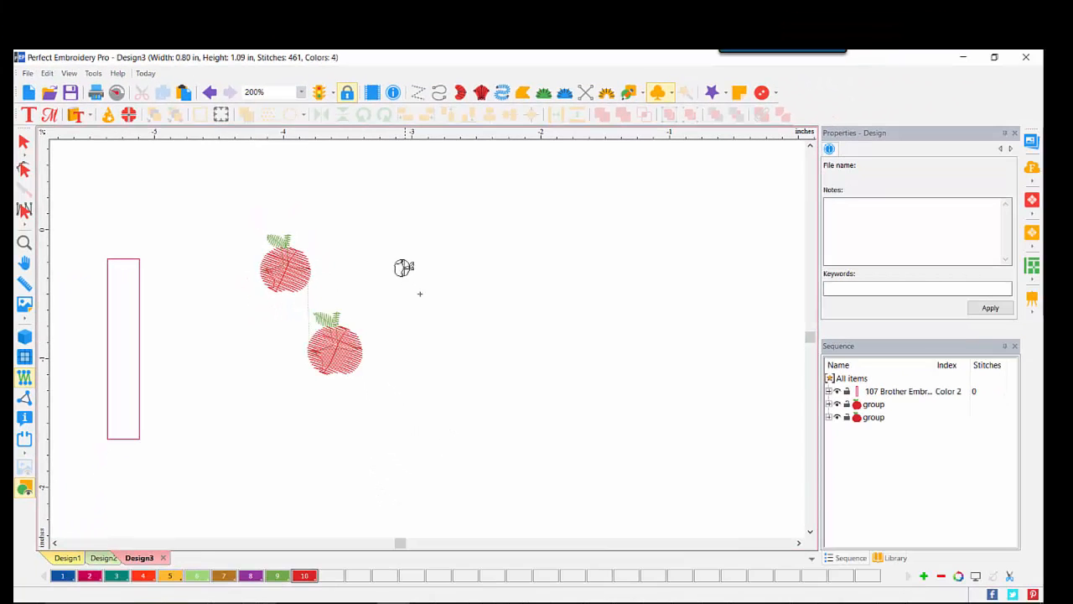
{"action": "left_click_drag", "start_coordinate": [420, 294], "coordinate": [493, 260]}
{"action": "left_click_drag", "start_coordinate": [424, 380], "coordinate": [550, 379]}
{"action": "left_click_drag", "start_coordinate": [559, 216], "coordinate": [755, 327]}
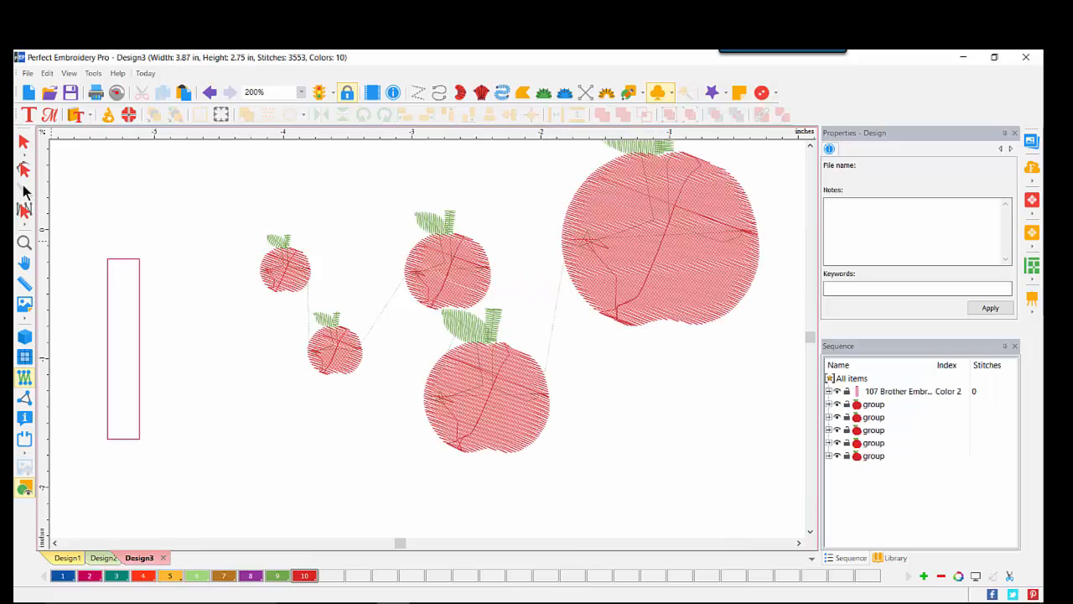
- Select the largest apple and show the stitches in the 3D view
{"action": "left_click", "coordinate": [25, 243]}
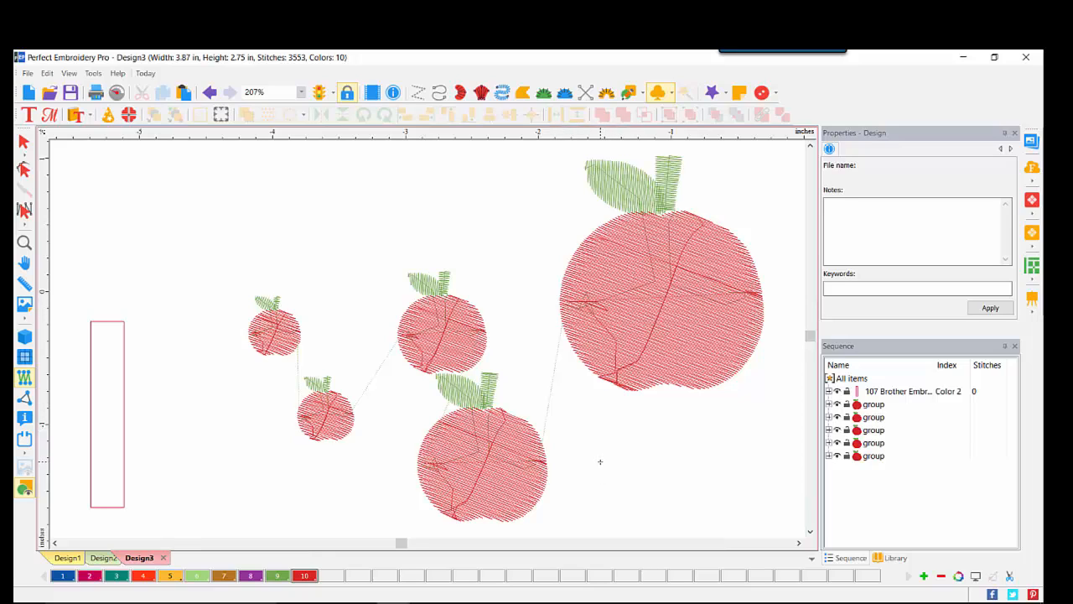
{"action": "left_click", "coordinate": [595, 391]}
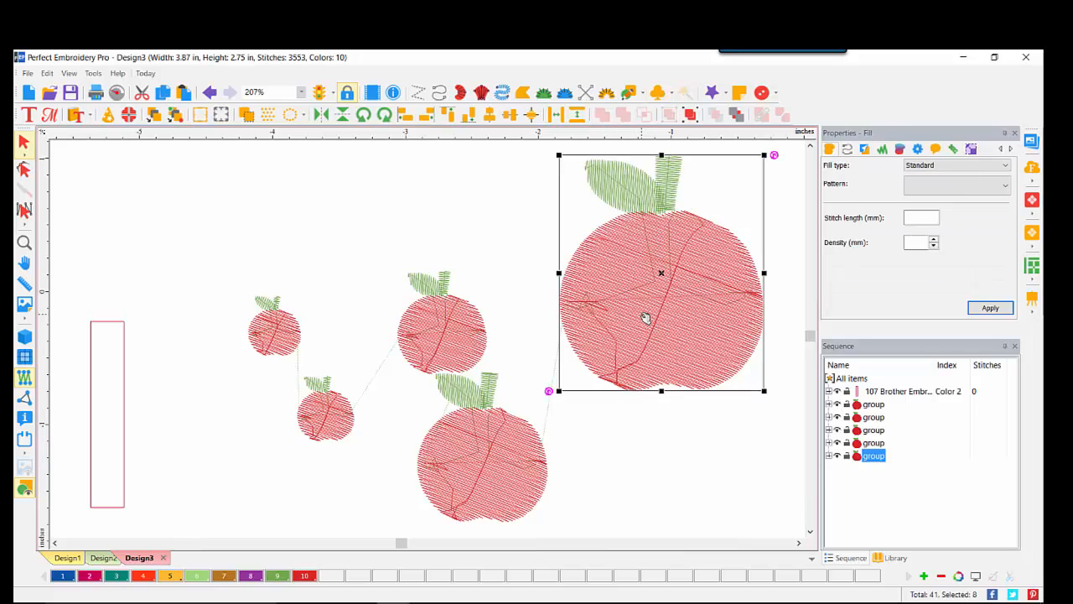
{"action": "left_click", "coordinate": [26, 339]}
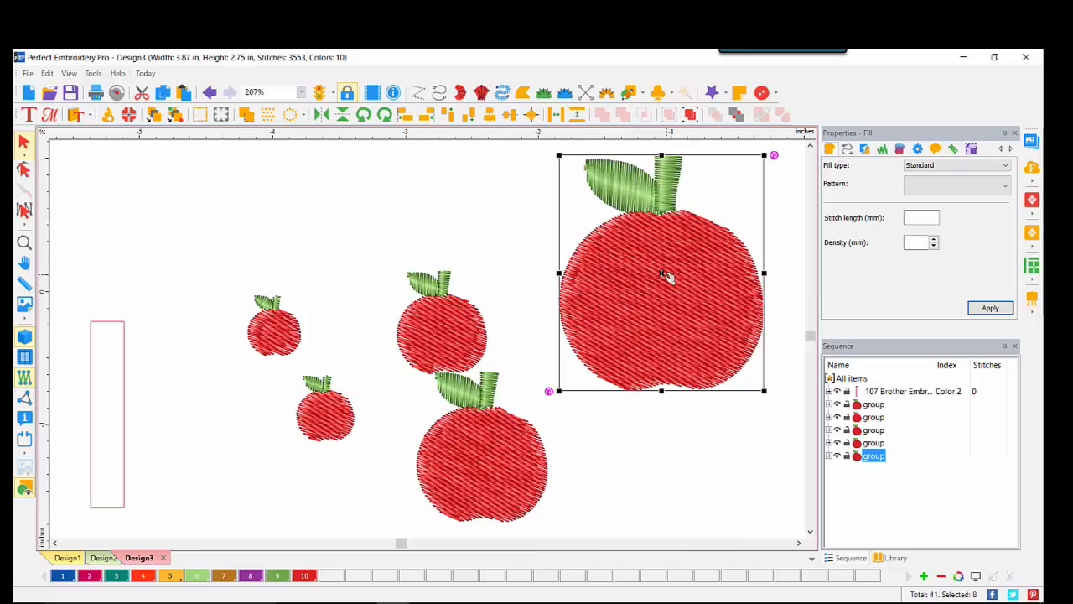
- Ungroup the largest apple and change the fill pattern of its satin leaf and stem to Brick
{"action": "left_click", "coordinate": [689, 115]}
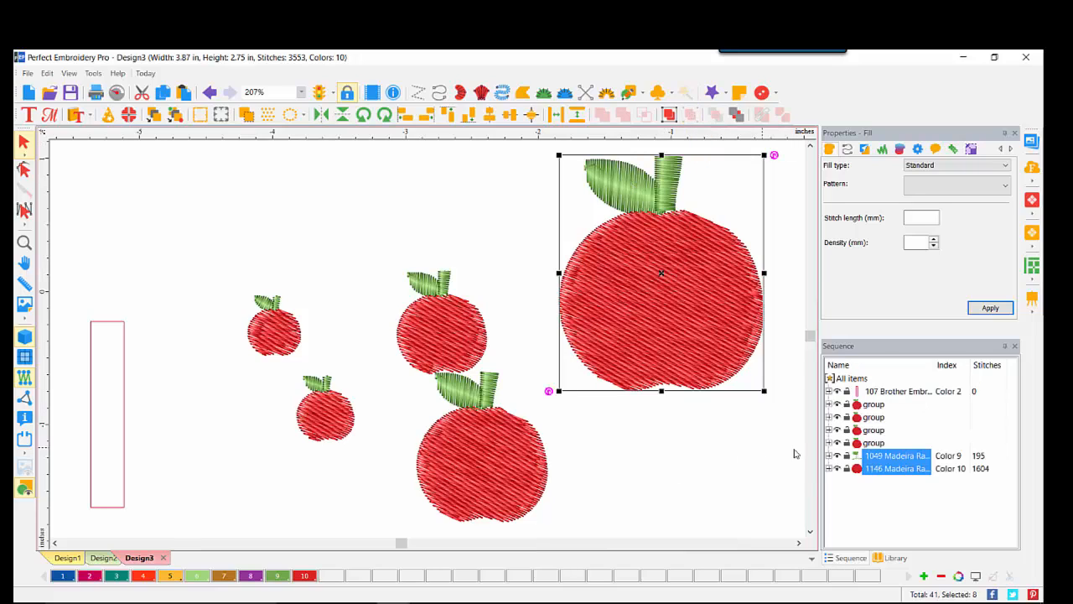
{"action": "left_click", "coordinate": [898, 456]}
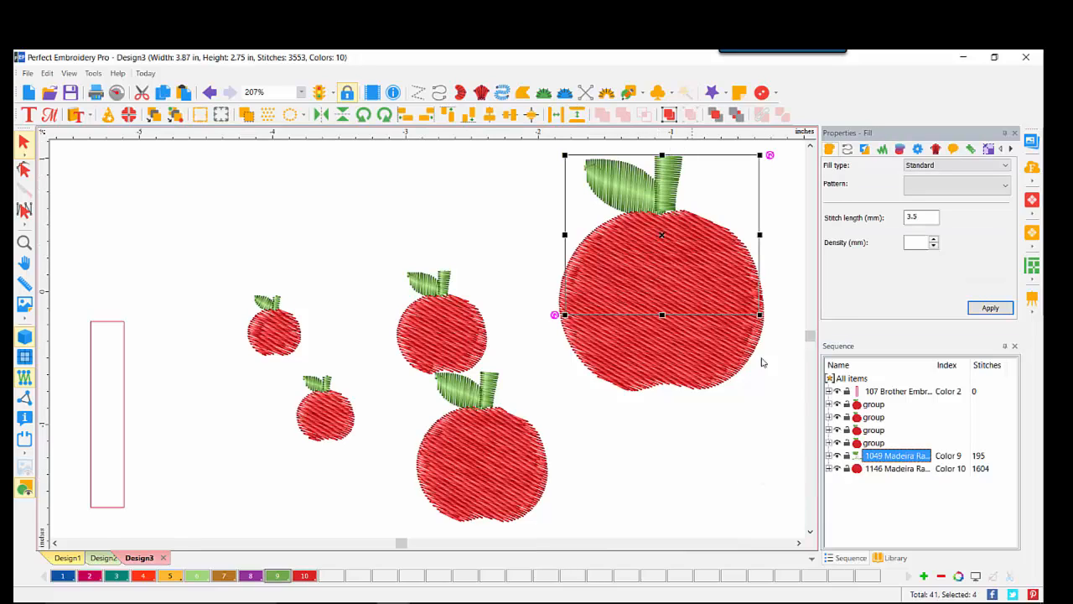
{"action": "left_click", "coordinate": [829, 455]}
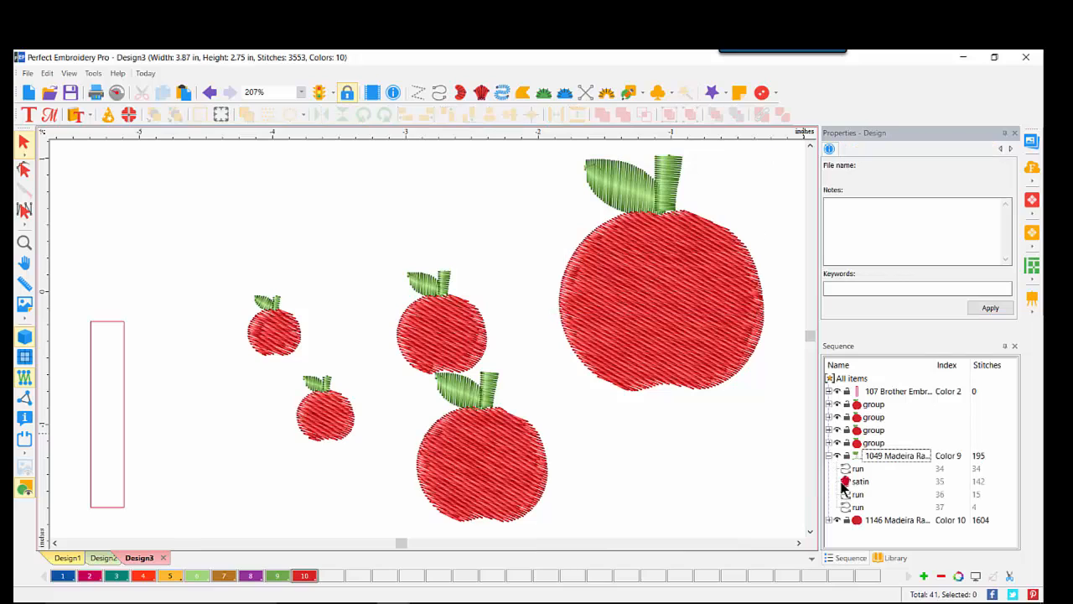
{"action": "left_click", "coordinate": [857, 482]}
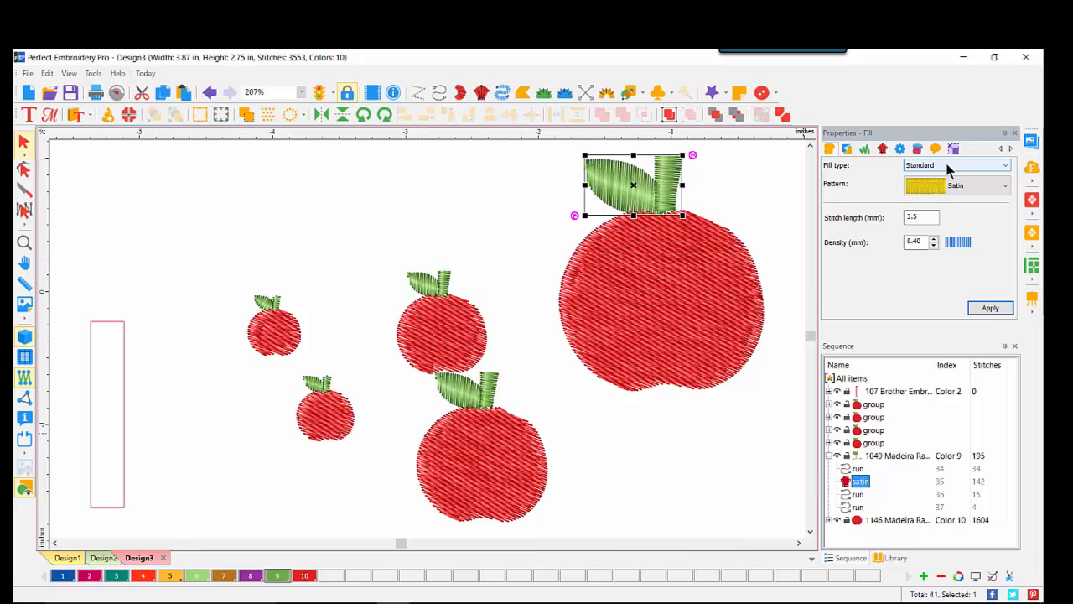
{"action": "left_click", "coordinate": [988, 189]}
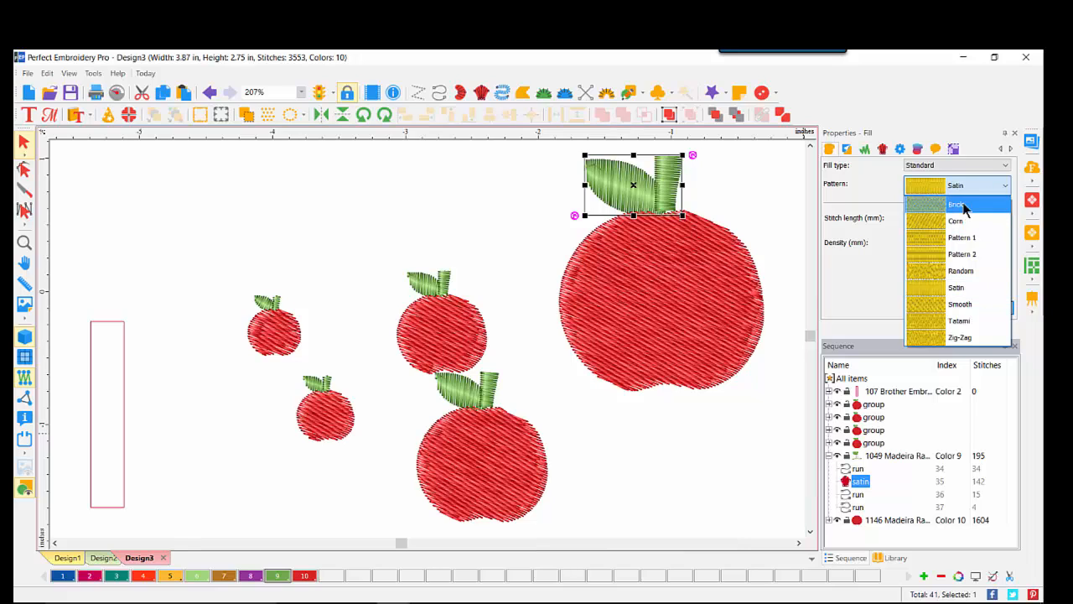
{"action": "left_click", "coordinate": [962, 204]}
{"action": "left_click", "coordinate": [990, 309]}
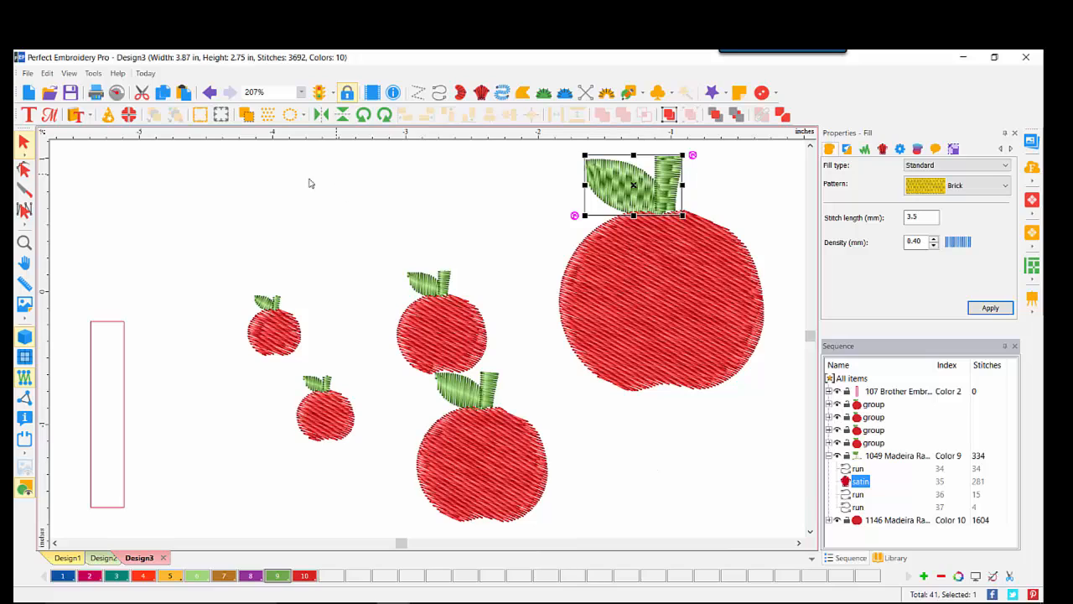
- Delete all the apples, keeping only the spacer rectangle in the design
{"action": "left_click_drag", "start_coordinate": [171, 147], "coordinate": [795, 539]}
{"action": "key", "text": "Delete"}
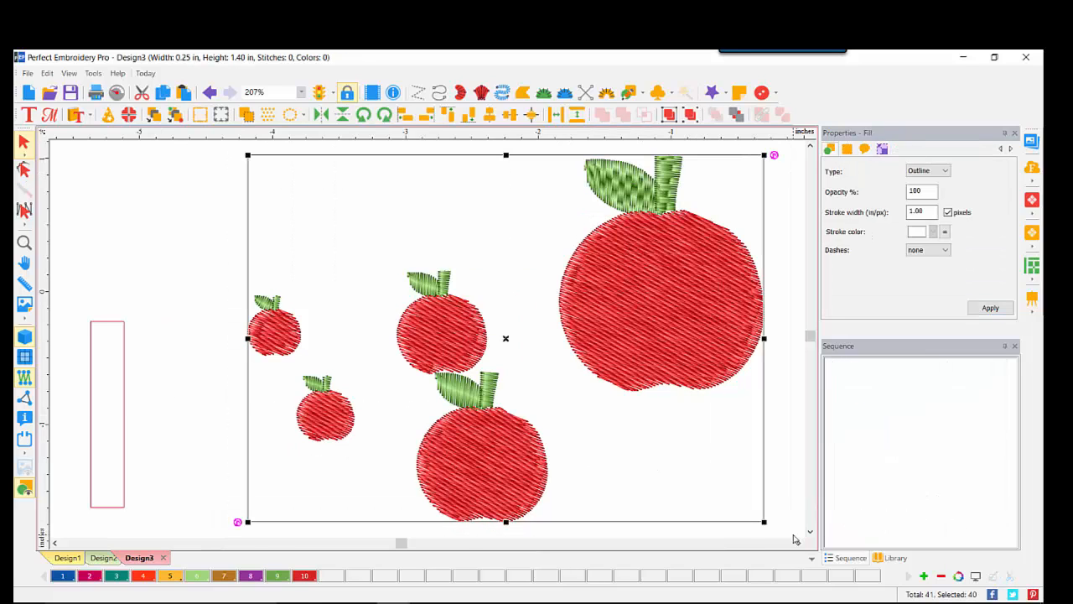
{"action": "left_click", "coordinate": [432, 244]}
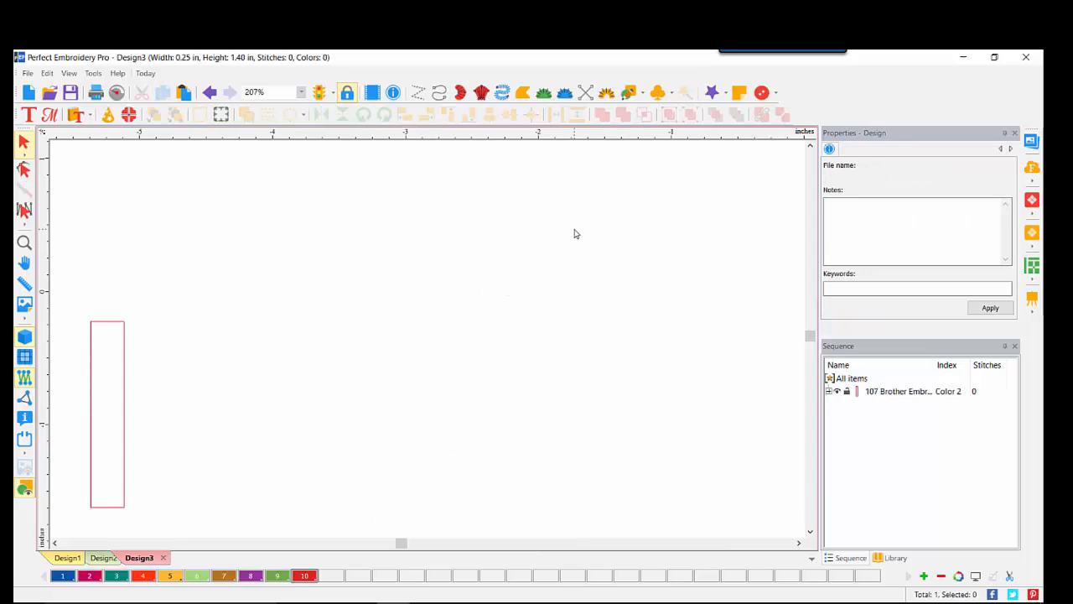
- Insert the Cupcake symbol from the symbol library and draw it on the canvas beside the spacer rectangle
{"action": "left_click", "coordinate": [672, 91]}
{"action": "left_click", "coordinate": [672, 112]}
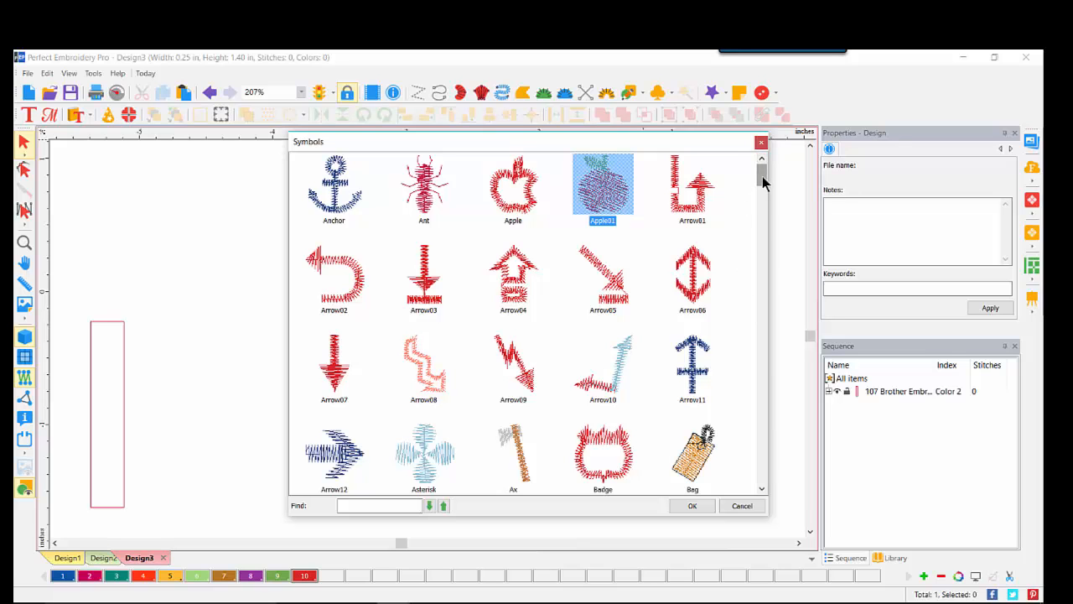
{"action": "left_click_drag", "start_coordinate": [763, 176], "coordinate": [775, 256]}
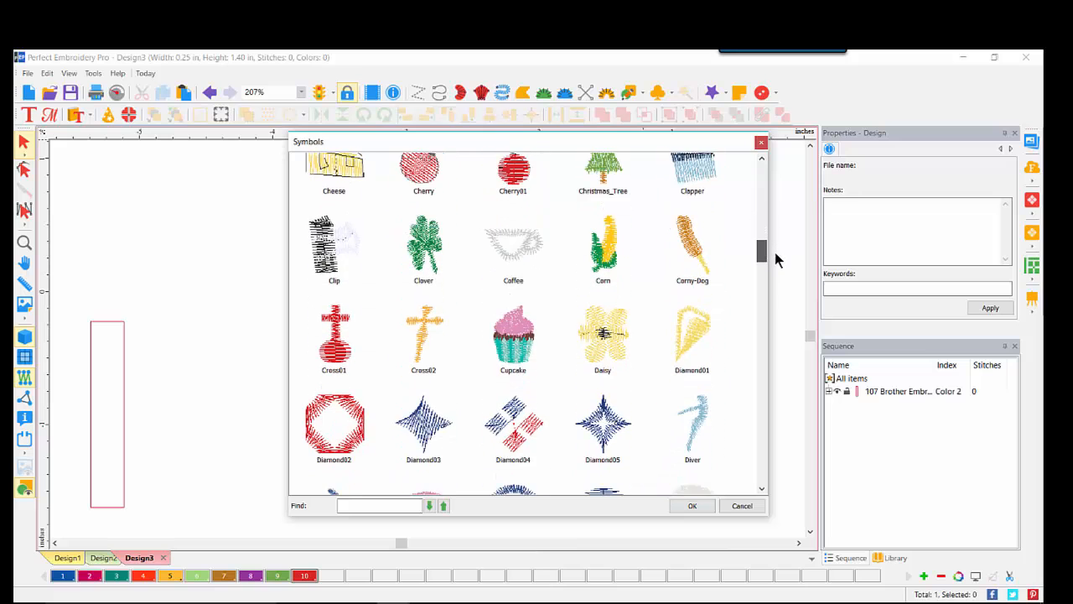
{"action": "double_click", "coordinate": [520, 353]}
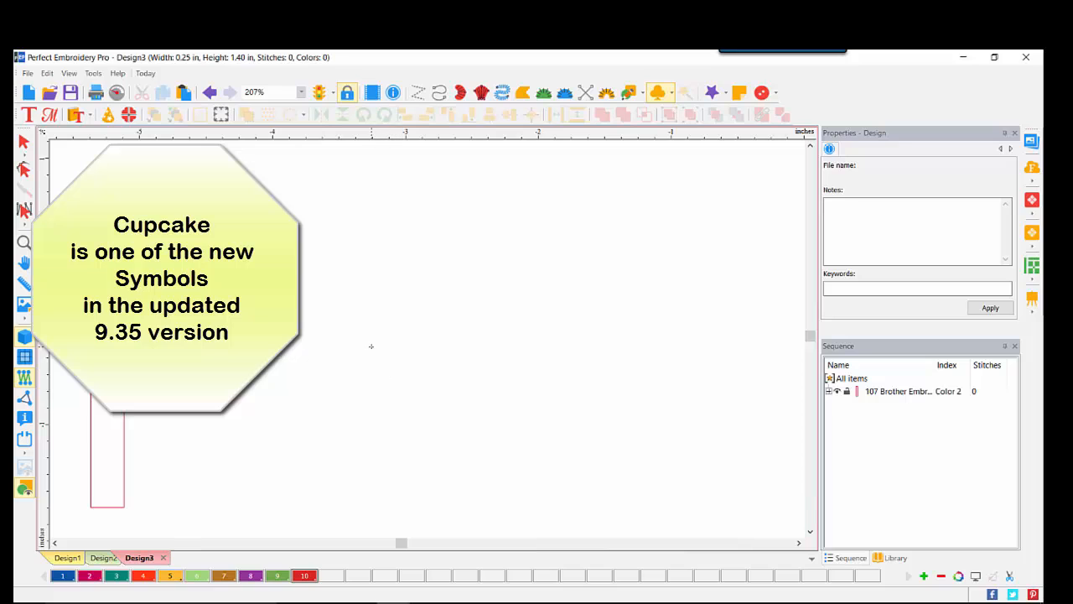
{"action": "left_click_drag", "start_coordinate": [366, 348], "coordinate": [428, 346]}
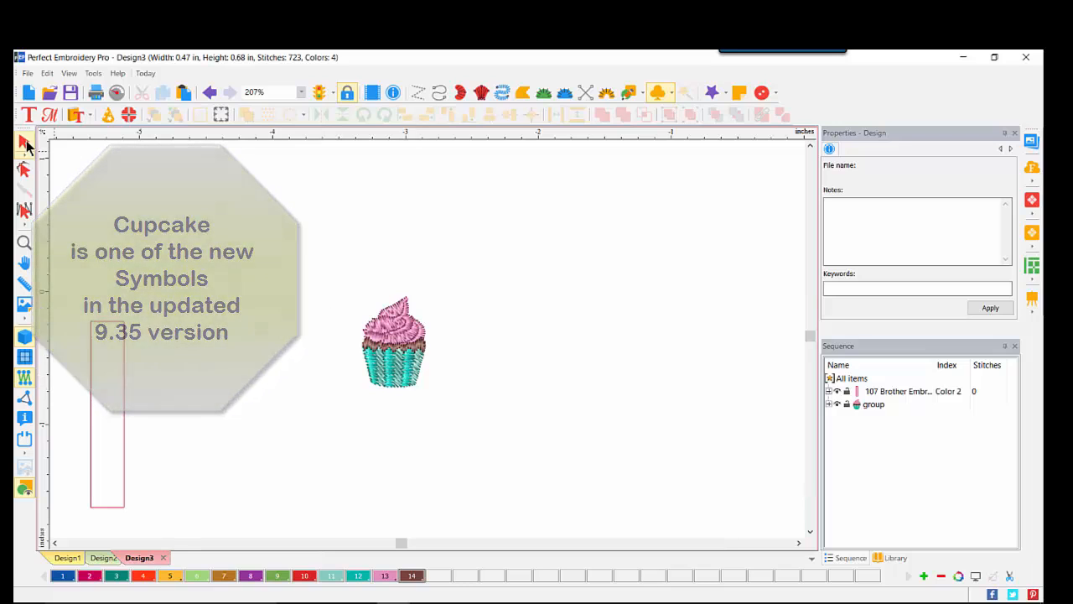
- Resize the cupcake to a height of 0.75 in with its aspect ratio maintained
{"action": "left_click", "coordinate": [25, 144]}
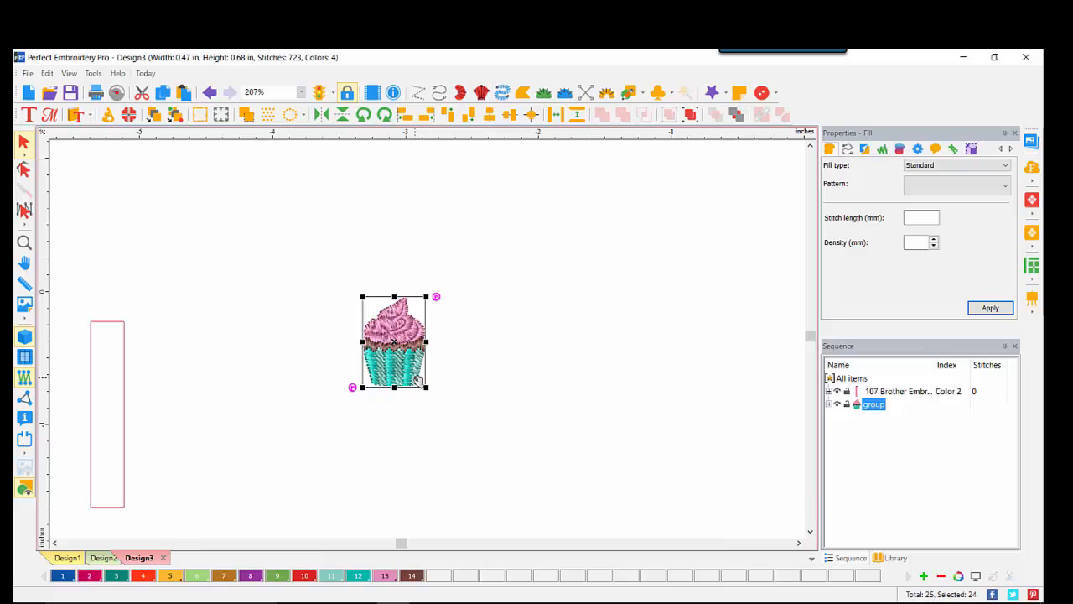
{"action": "left_click", "coordinate": [973, 148]}
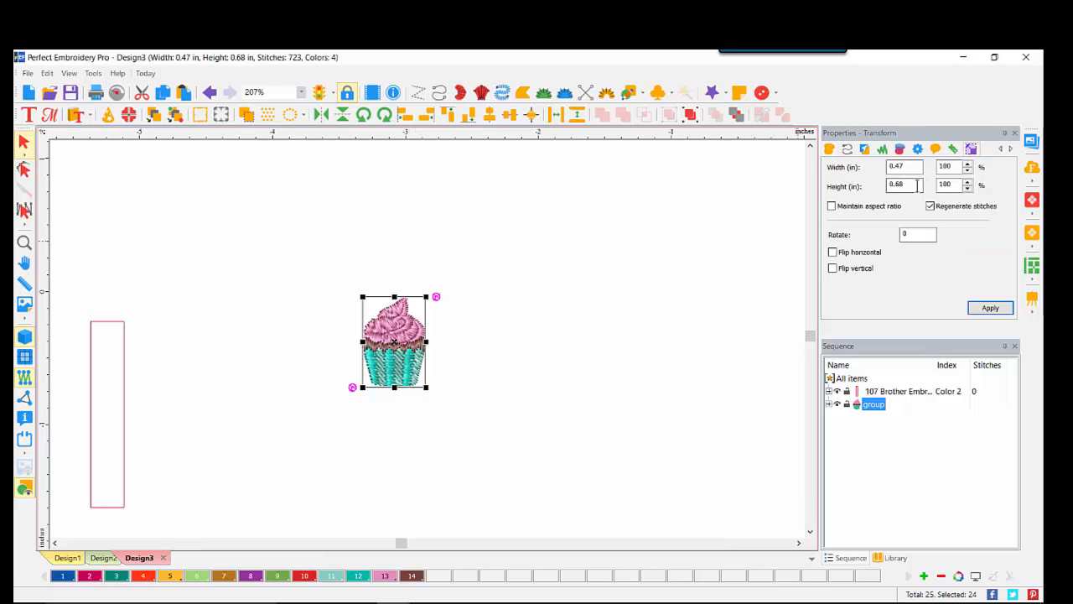
{"action": "left_click", "coordinate": [833, 207]}
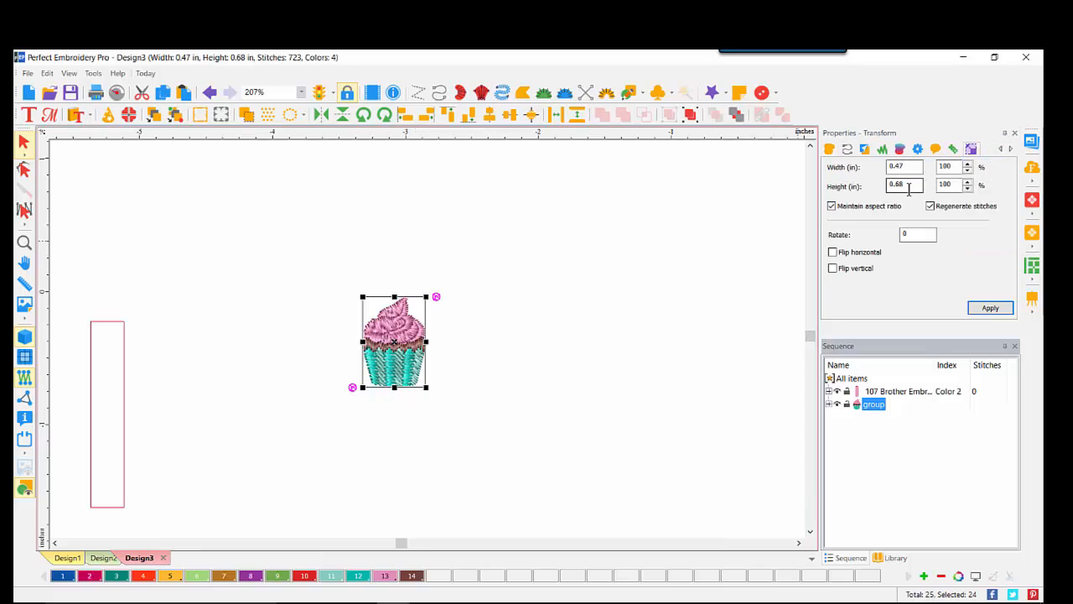
{"action": "double_click", "coordinate": [906, 184]}
{"action": "type", "text": ".75"}
{"action": "left_click", "coordinate": [975, 309]}
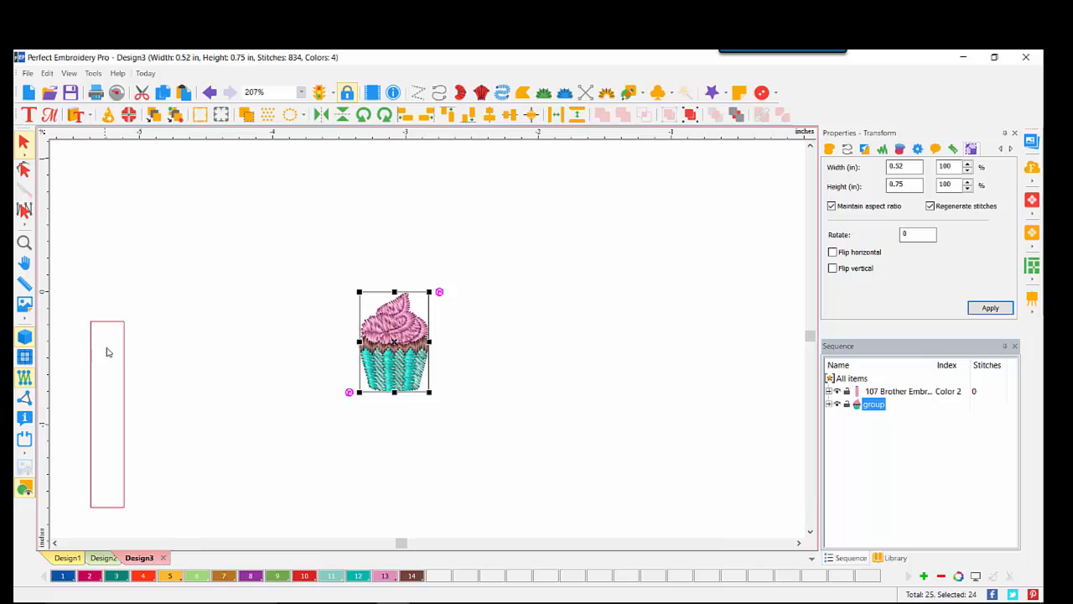
- Move the spacer rectangle above the cupcake so its lower edge just meets the tip of the frosting
{"action": "left_click_drag", "start_coordinate": [126, 417], "coordinate": [414, 211]}
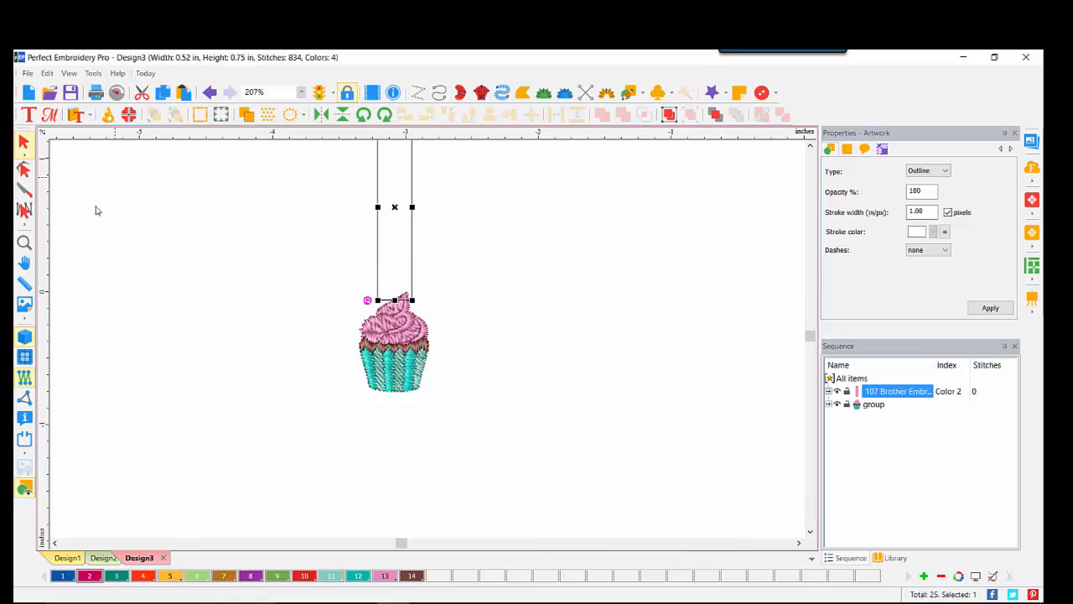
{"action": "left_click", "coordinate": [24, 242]}
{"action": "double_click", "coordinate": [28, 244]}
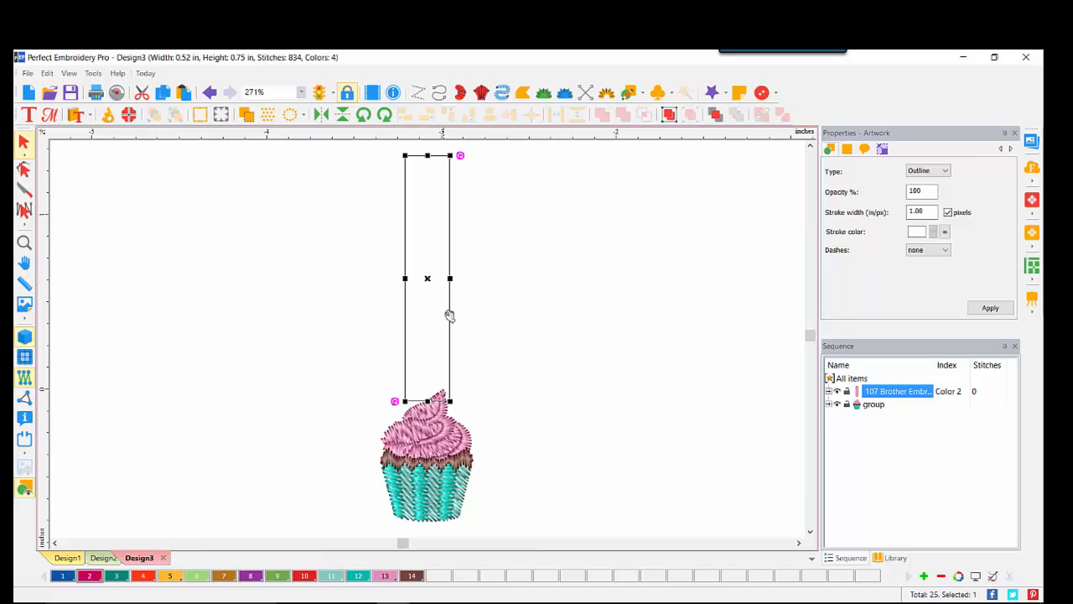
{"action": "left_click", "coordinate": [492, 307]}
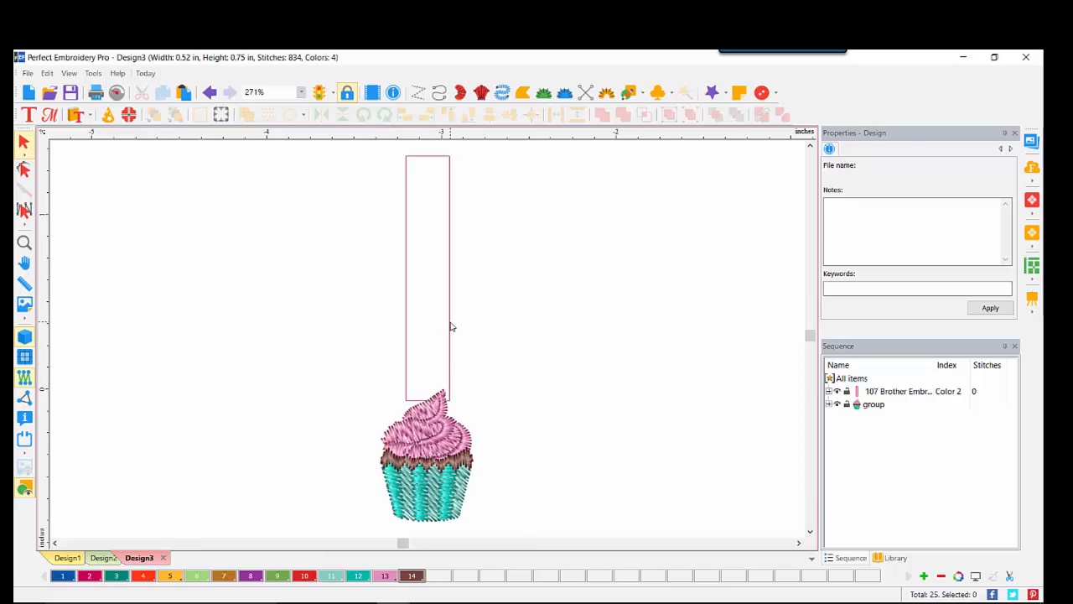
{"action": "left_click_drag", "start_coordinate": [451, 322], "coordinate": [449, 343]}
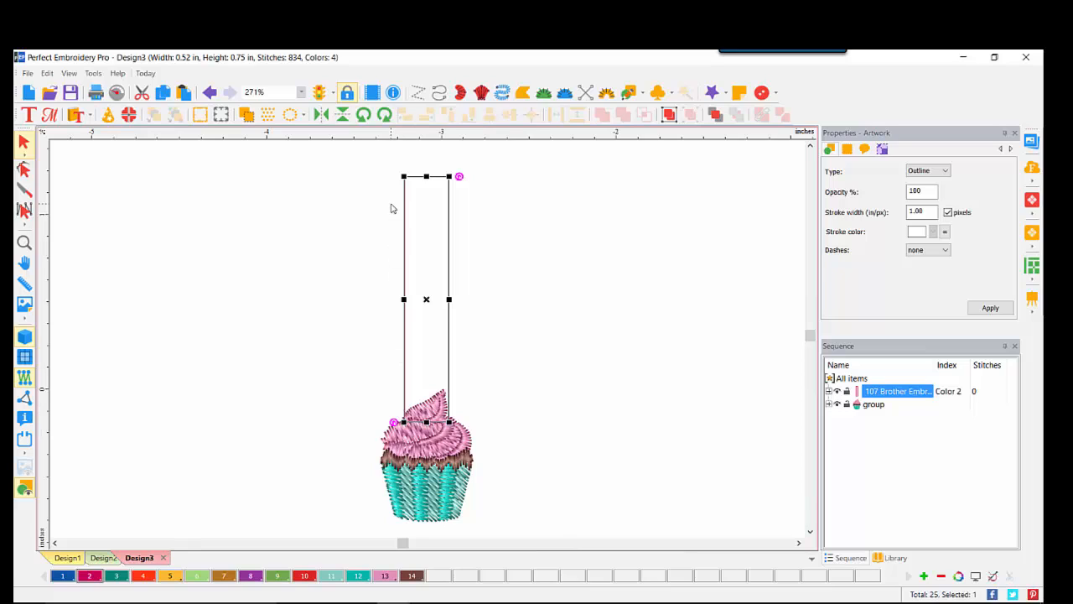
{"action": "left_click_drag", "start_coordinate": [427, 298], "coordinate": [429, 270]}
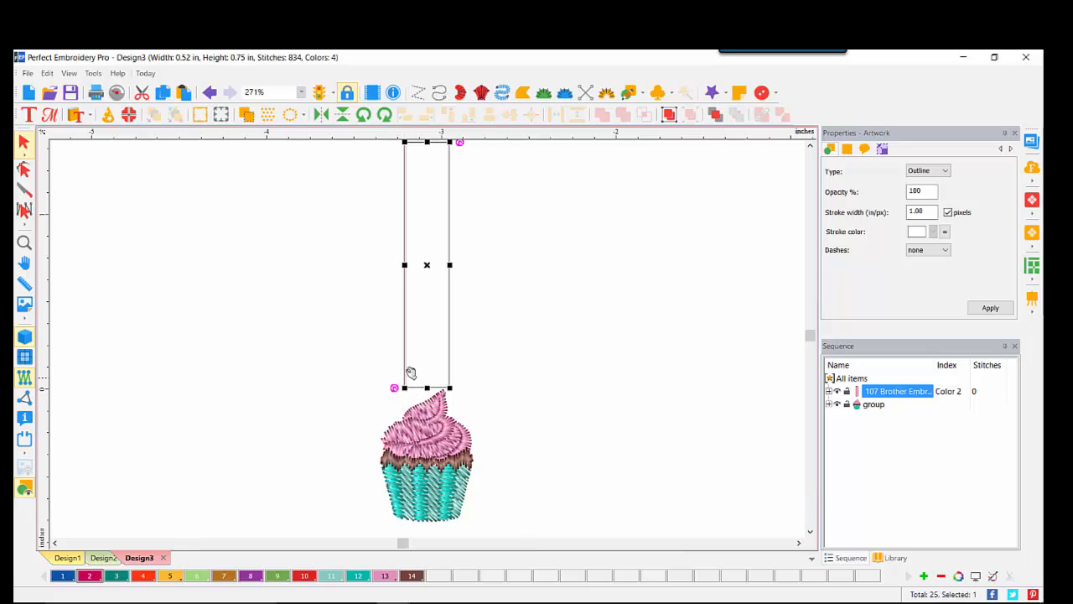
{"action": "left_click_drag", "start_coordinate": [428, 266], "coordinate": [429, 272]}
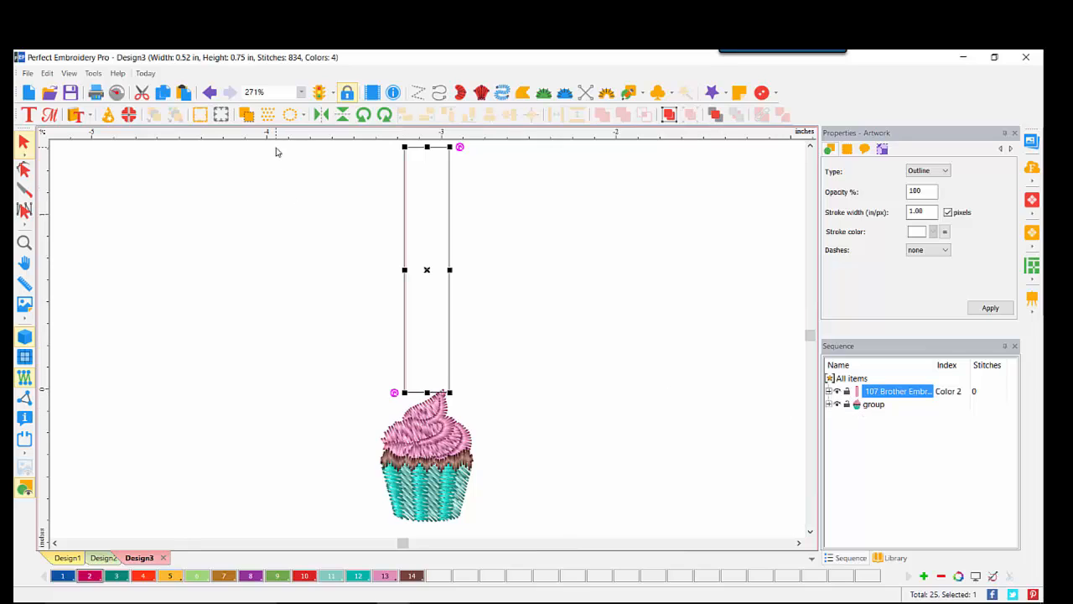
- Select the spacer and the cupcake together and apply Horizontal Center Align to them
{"action": "left_click_drag", "start_coordinate": [275, 146], "coordinate": [599, 538]}
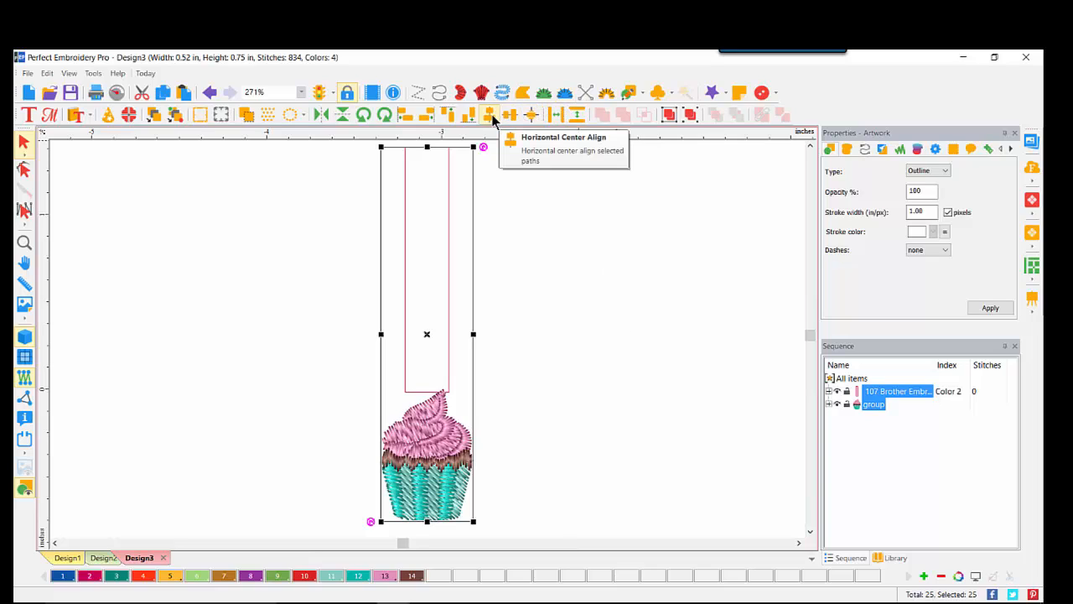
{"action": "left_click", "coordinate": [490, 116]}
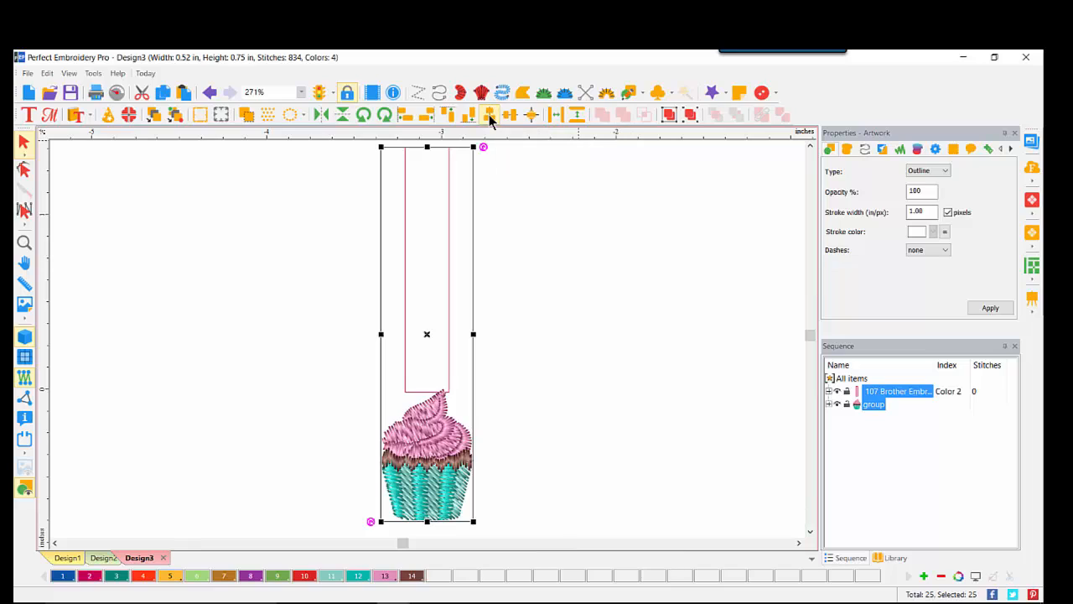
{"action": "left_click", "coordinate": [525, 296]}
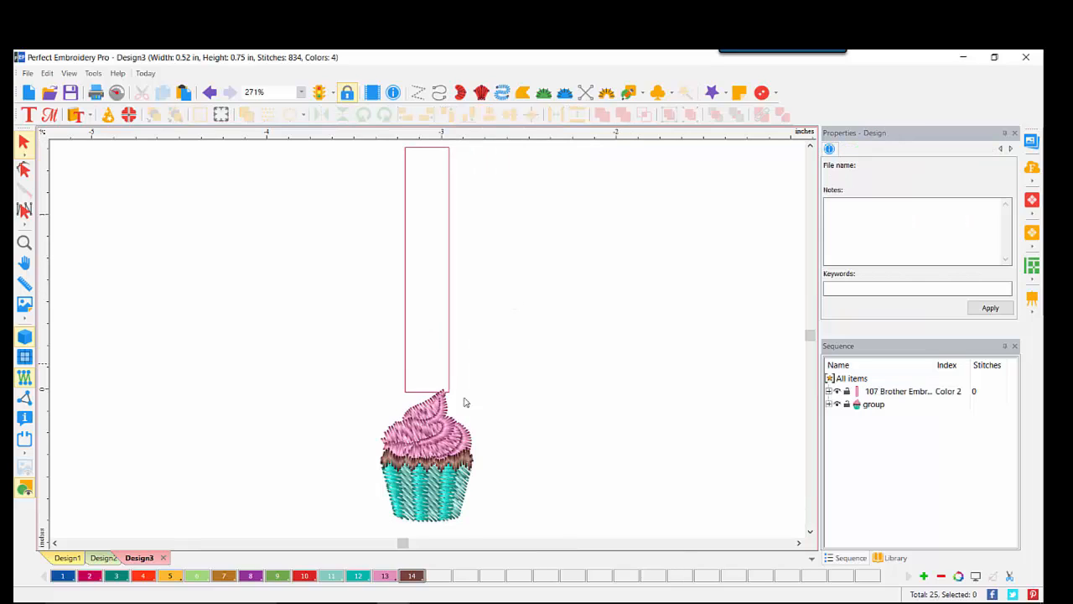
- Select all items in the design and create an outline around the spacer and cupcake
{"action": "left_click", "coordinate": [852, 379]}
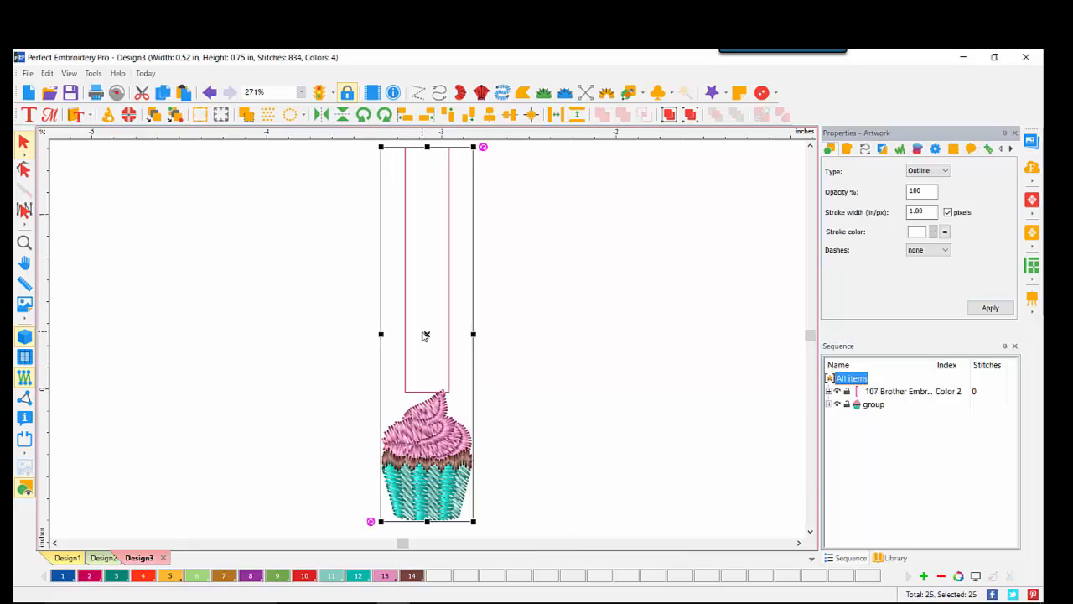
{"action": "right_click", "coordinate": [415, 308]}
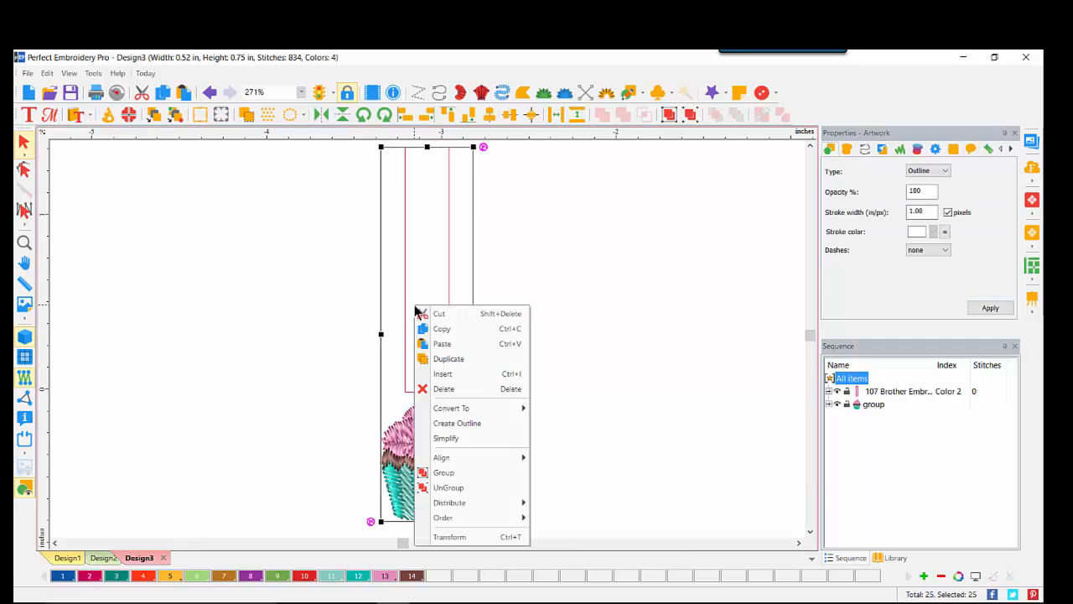
{"action": "left_click", "coordinate": [460, 424]}
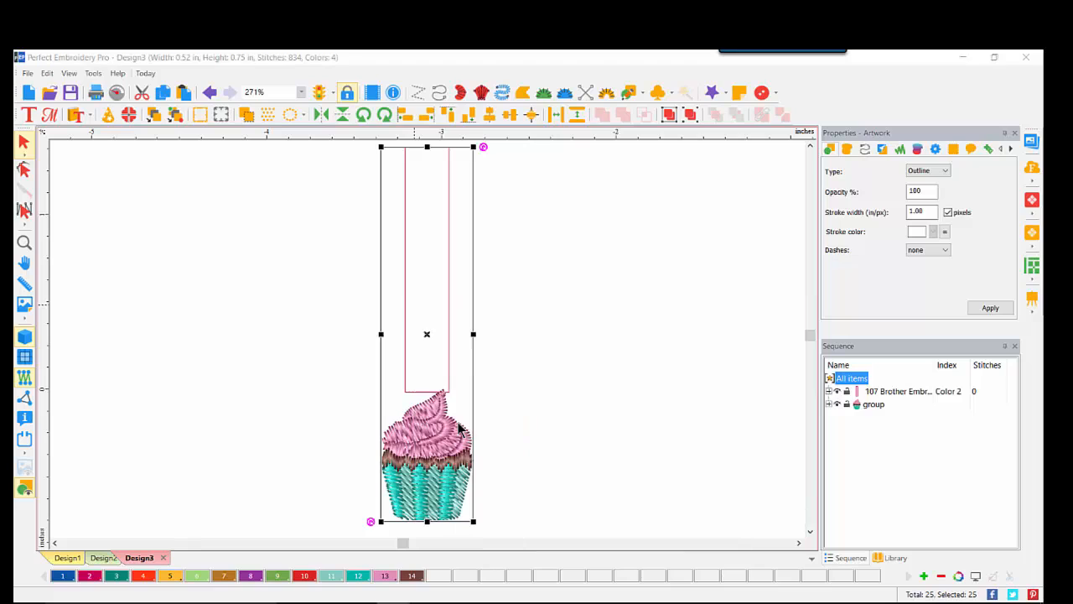
{"action": "left_click", "coordinate": [557, 361]}
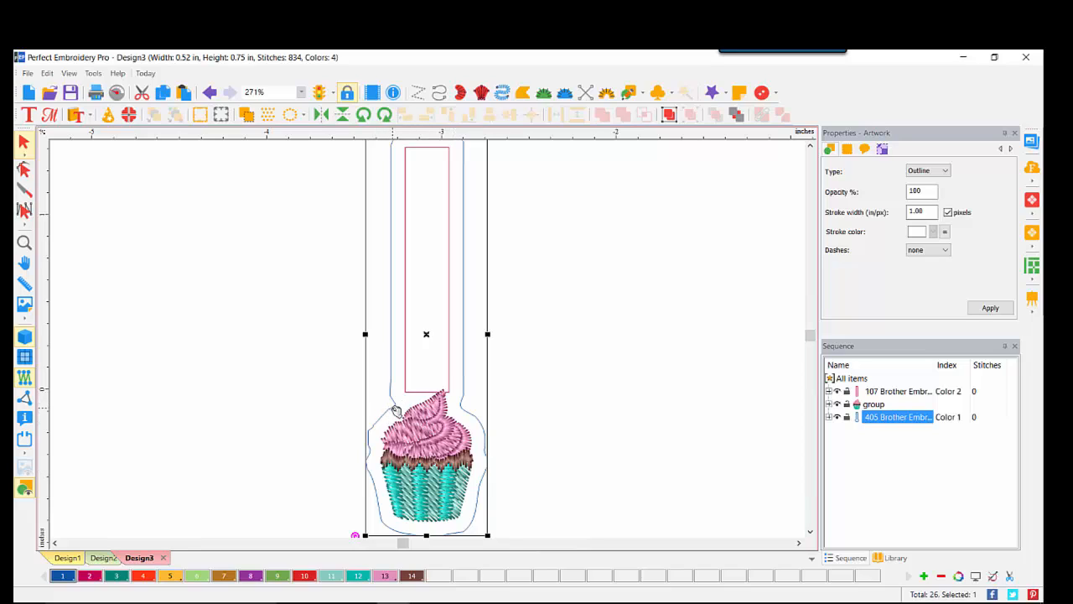
- Edit the new outline's nodes to smooth the curve along both sides of the cupcake
{"action": "left_click", "coordinate": [23, 169]}
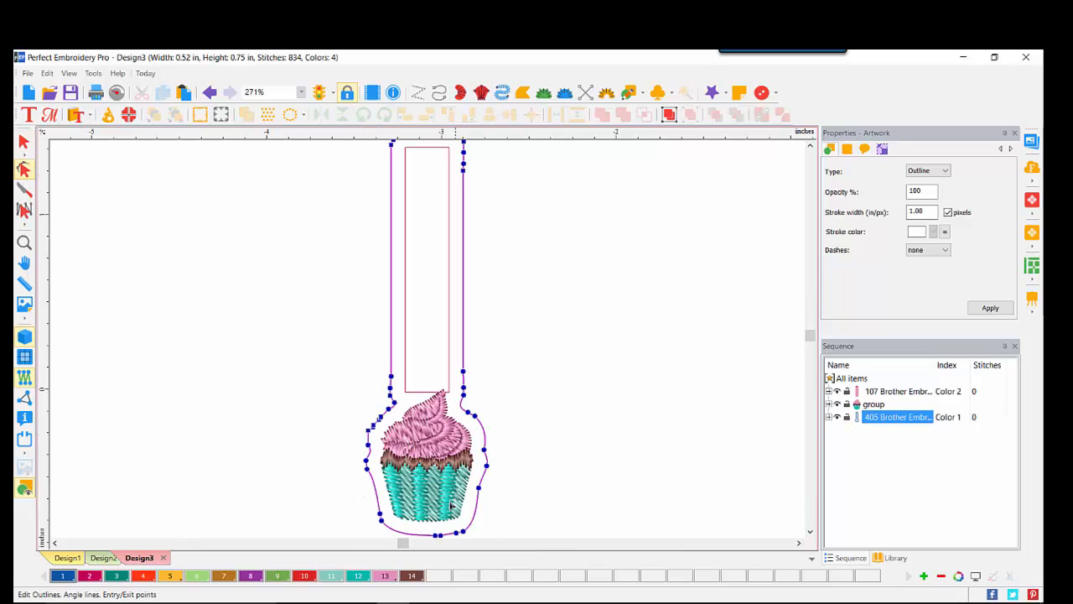
{"action": "left_click_drag", "start_coordinate": [310, 418], "coordinate": [388, 493]}
{"action": "right_click", "coordinate": [370, 429]}
{"action": "left_click", "coordinate": [391, 537]}
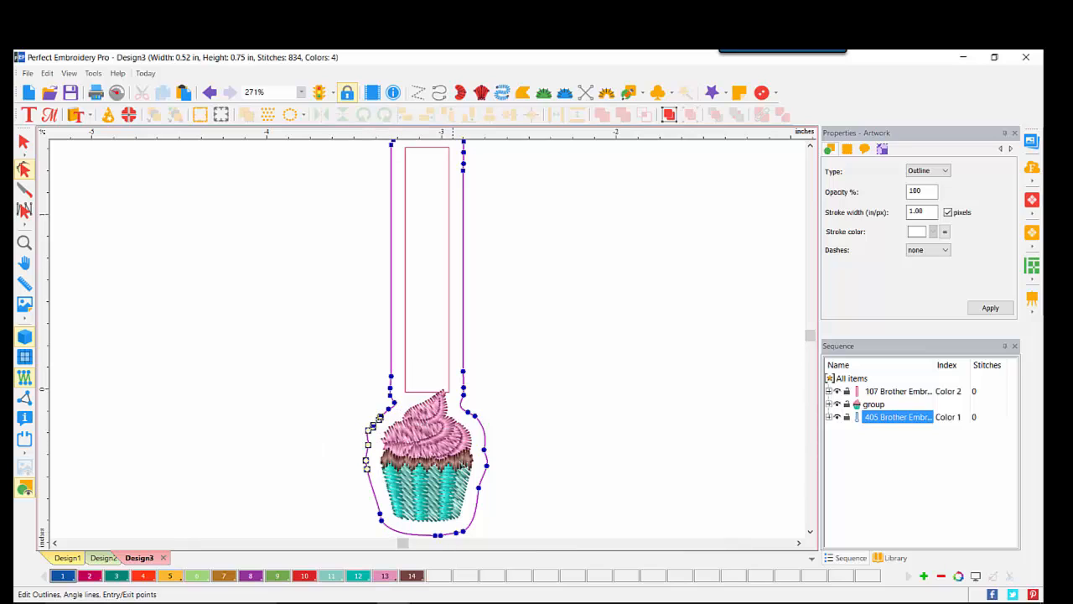
{"action": "left_click_drag", "start_coordinate": [457, 421], "coordinate": [521, 520]}
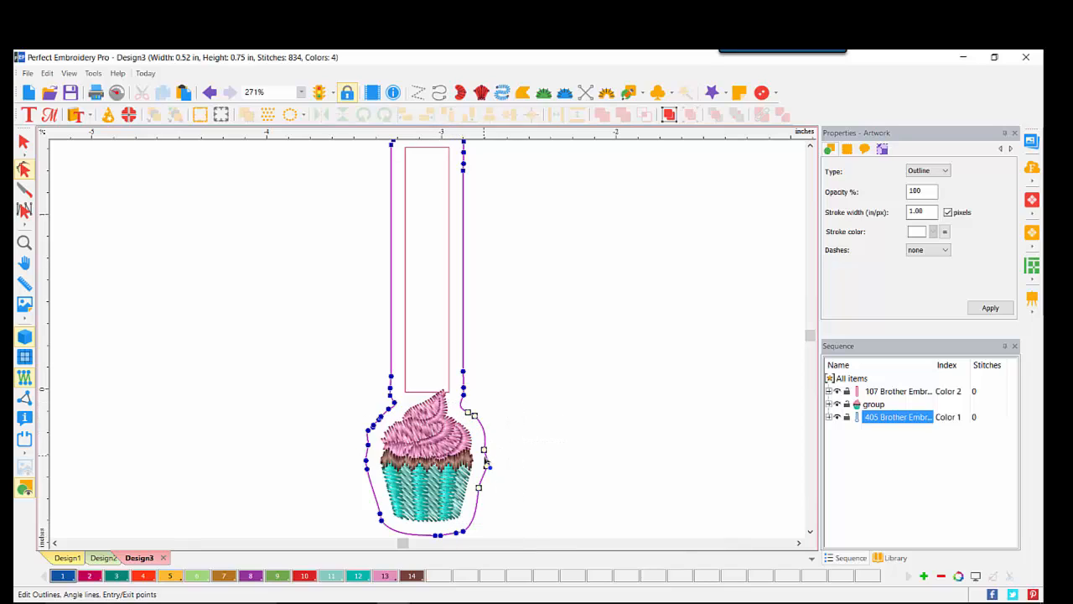
{"action": "right_click", "coordinate": [487, 464]}
{"action": "left_click", "coordinate": [521, 405]}
- Delete the extra outline nodes near the upper end of the spacer's right edge and just above the cupcake on both sides
{"action": "left_click", "coordinate": [811, 145]}
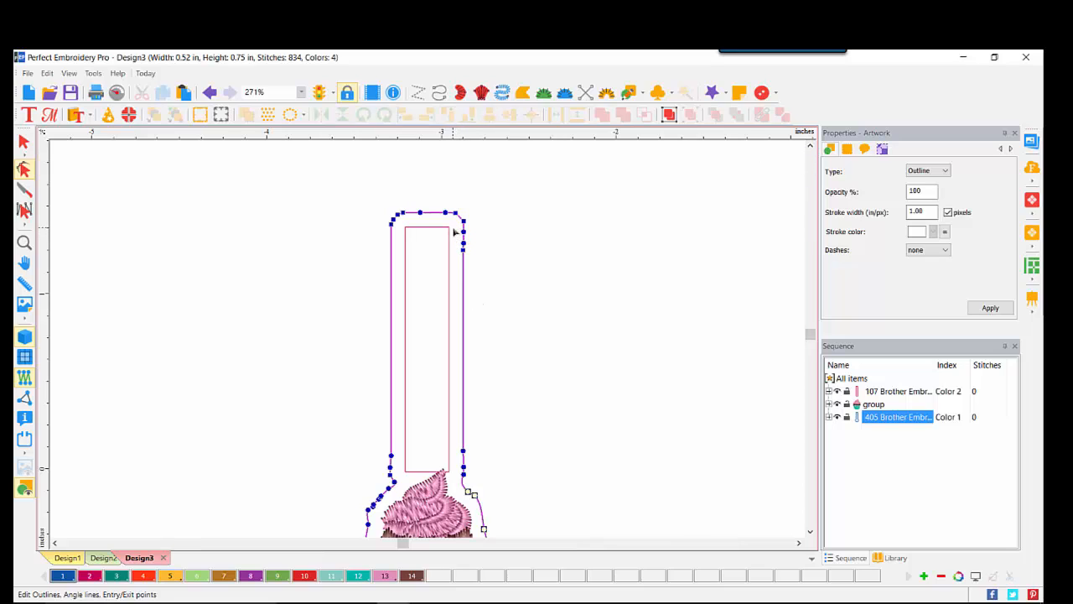
{"action": "left_click_drag", "start_coordinate": [455, 231], "coordinate": [481, 275]}
{"action": "key", "text": "Delete"}
{"action": "left_click_drag", "start_coordinate": [372, 439], "coordinate": [471, 465]}
{"action": "key", "text": "Delete"}
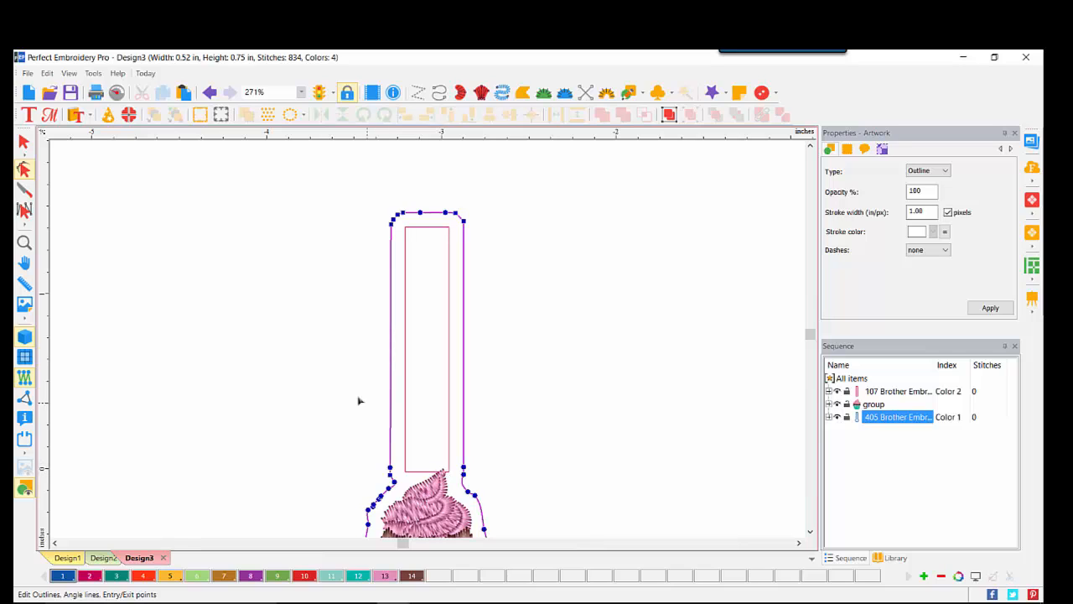
{"action": "scroll", "coordinate": [155, 337], "scroll_direction": "down", "scroll_amount": 1}
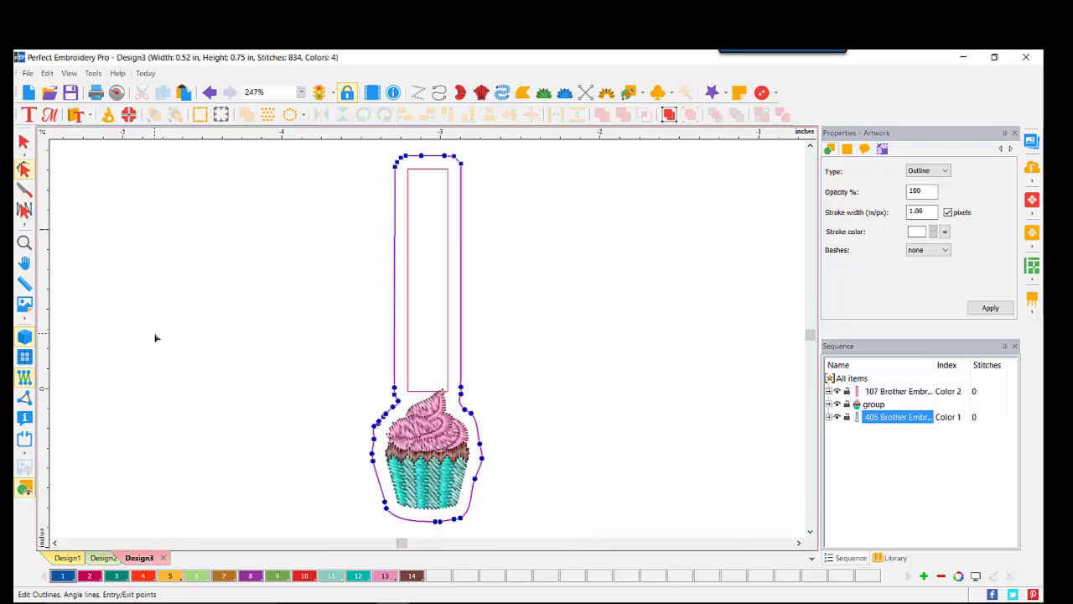
- Convert the outline to a Run stitch and set its type to Bean with 3 repeats
{"action": "left_click", "coordinate": [24, 141]}
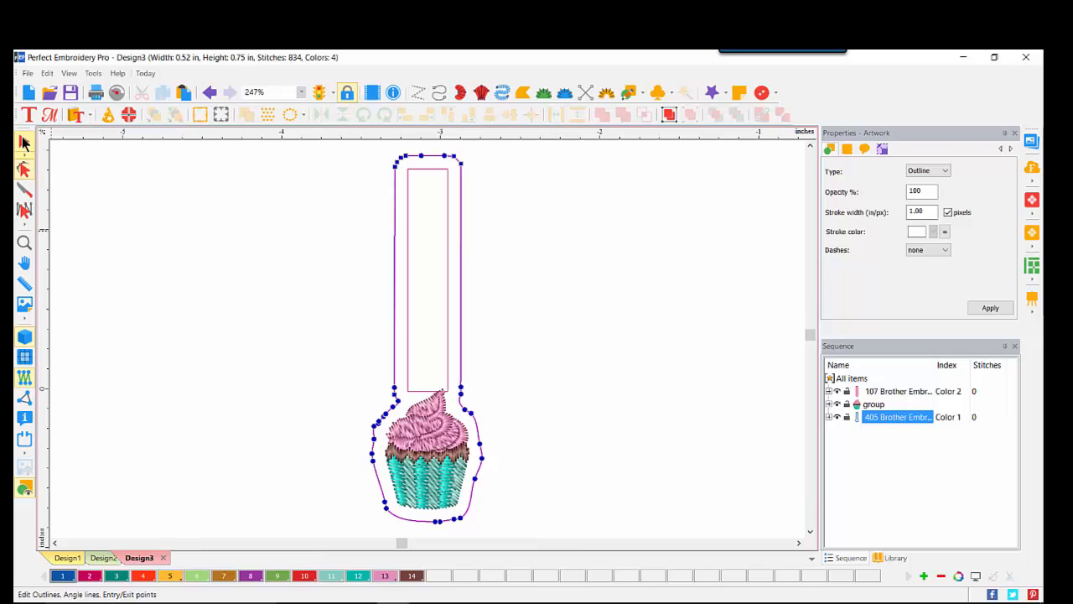
{"action": "right_click", "coordinate": [401, 320]}
{"action": "mouse_move", "coordinate": [488, 430]}
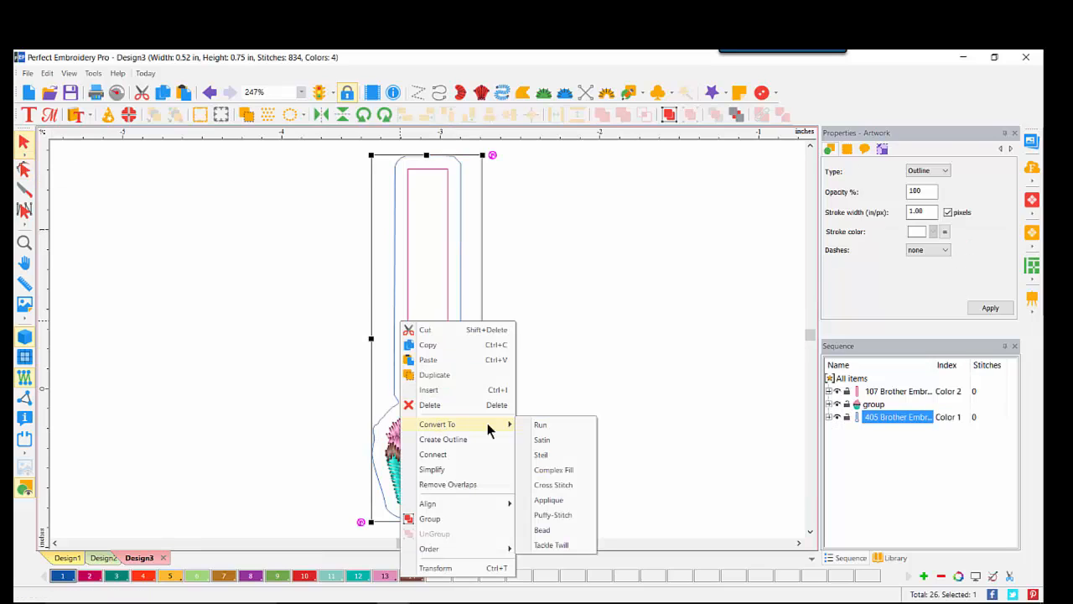
{"action": "left_click", "coordinate": [540, 426]}
{"action": "left_click", "coordinate": [927, 191]}
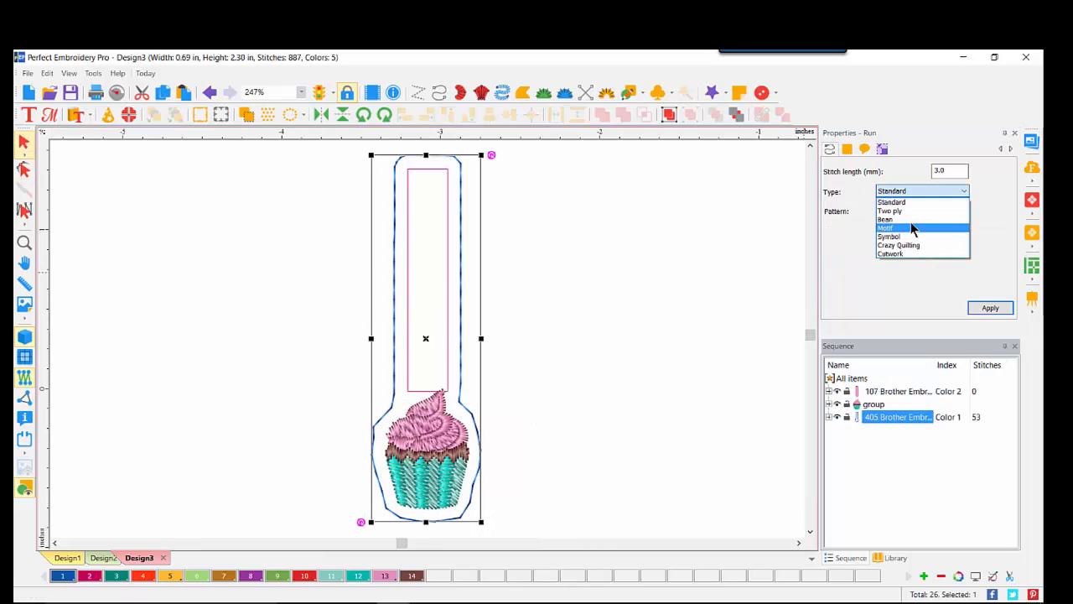
{"action": "left_click", "coordinate": [910, 220]}
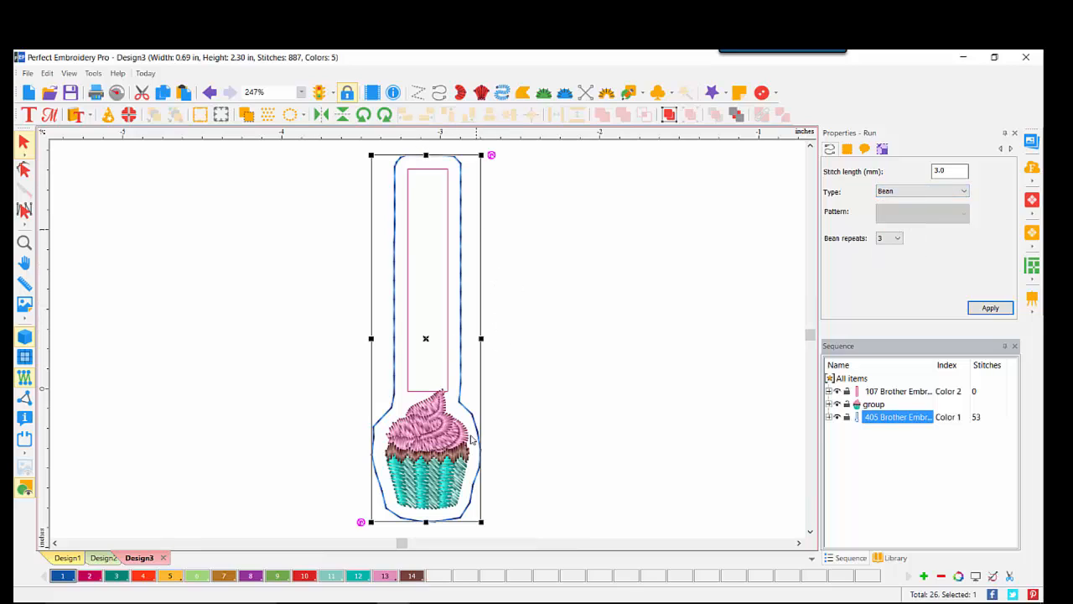
{"action": "left_click", "coordinate": [991, 308]}
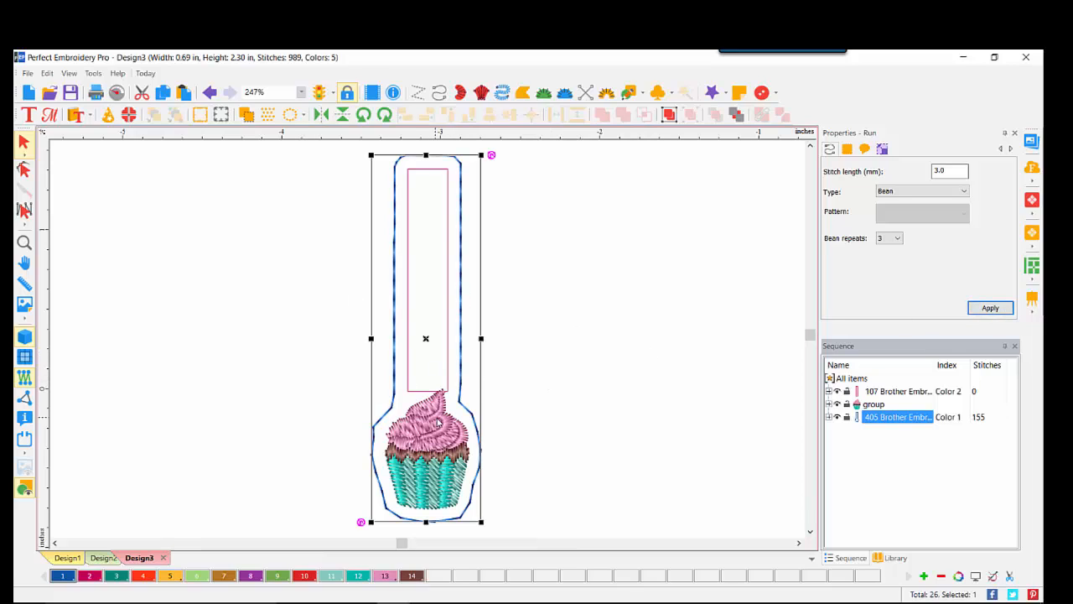
- Insert the Lips01 symbol in the empty area beside the cupcake key chain and end symbol placement
{"action": "scroll", "coordinate": [441, 418], "scroll_direction": "right", "scroll_amount": 3}
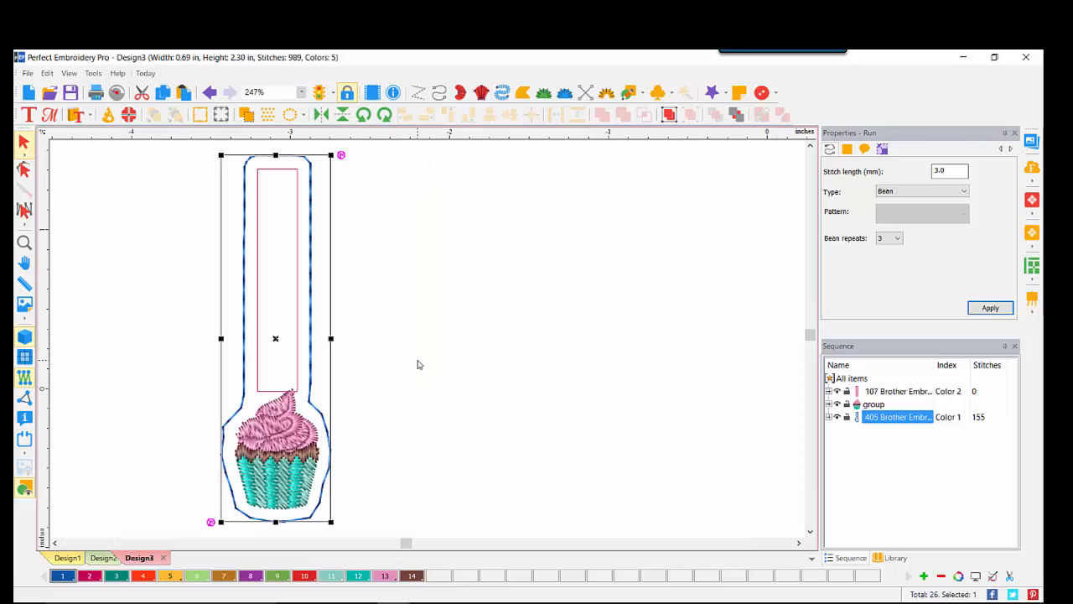
{"action": "left_click", "coordinate": [673, 93]}
{"action": "left_click", "coordinate": [674, 113]}
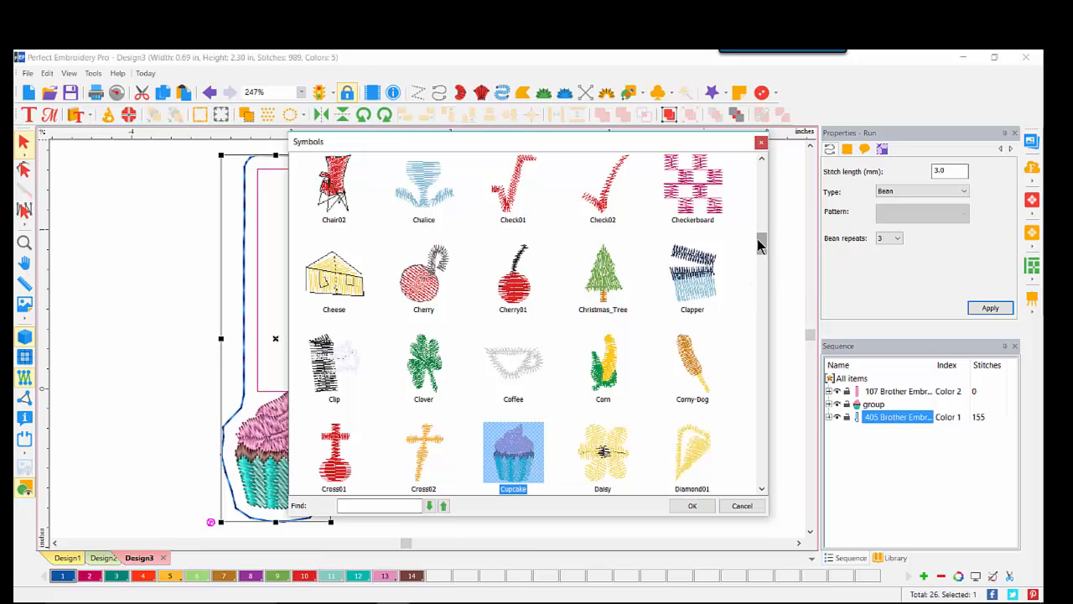
{"action": "left_click_drag", "start_coordinate": [763, 244], "coordinate": [763, 332]}
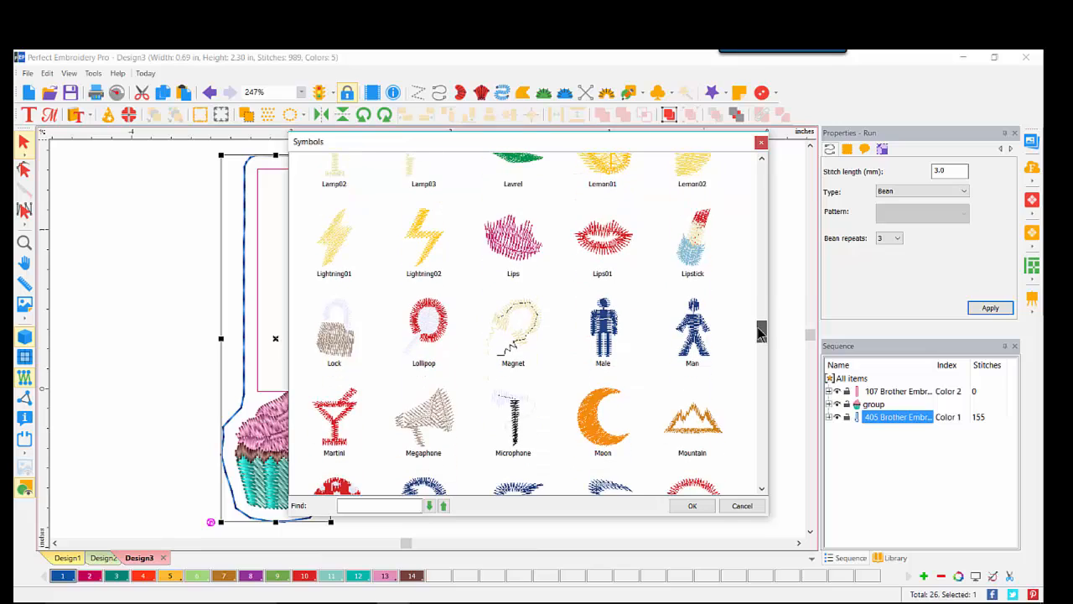
{"action": "double_click", "coordinate": [600, 249]}
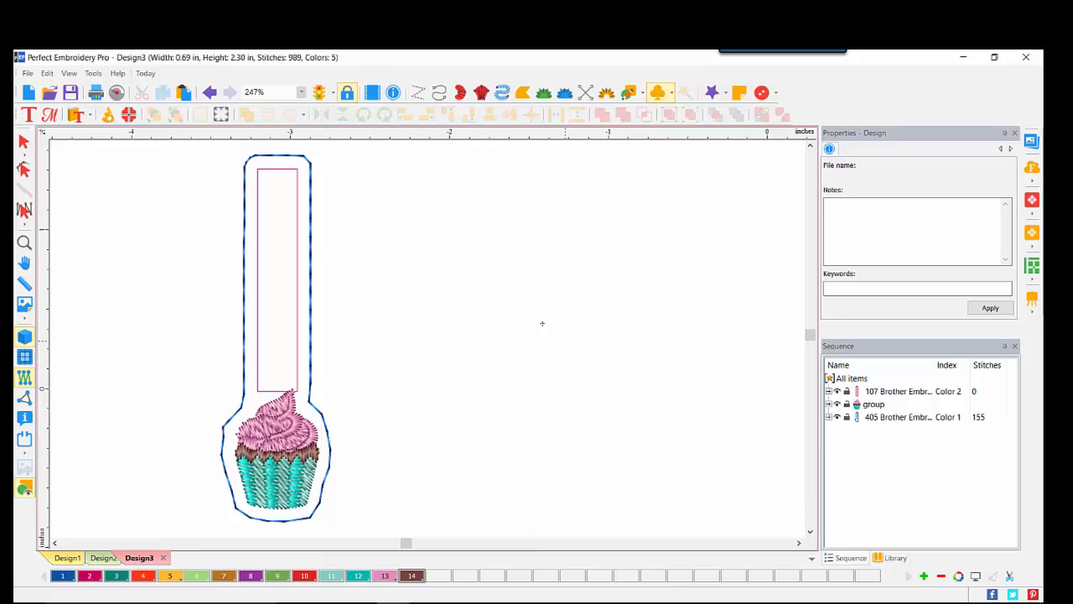
{"action": "left_click", "coordinate": [573, 414]}
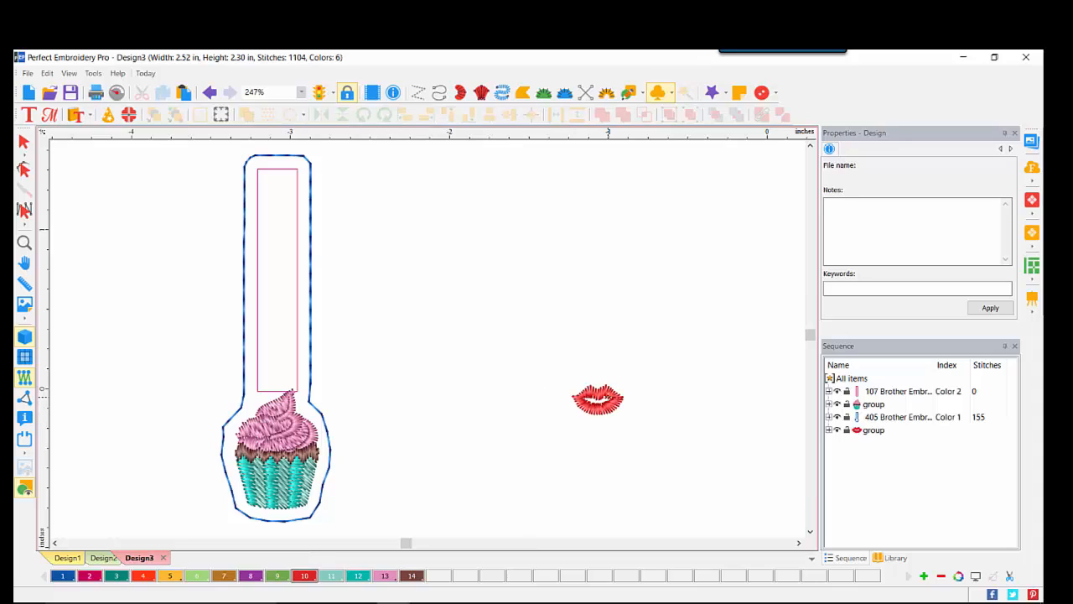
{"action": "right_click", "coordinate": [606, 363]}
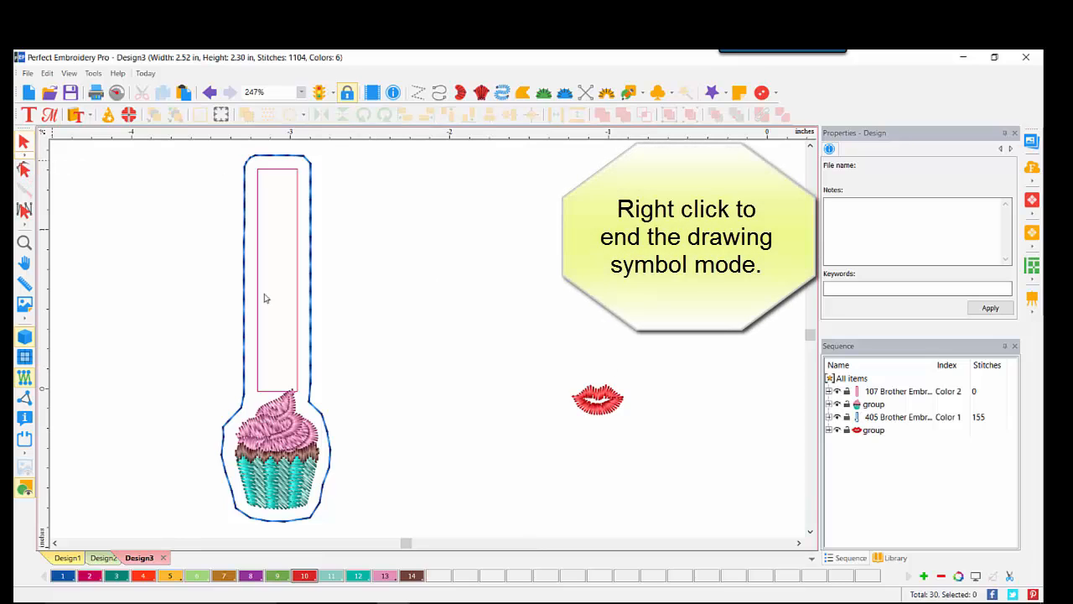
- Resize the lips symbol to a width of 1 inch, keeping the aspect ratio
{"action": "left_click", "coordinate": [598, 400]}
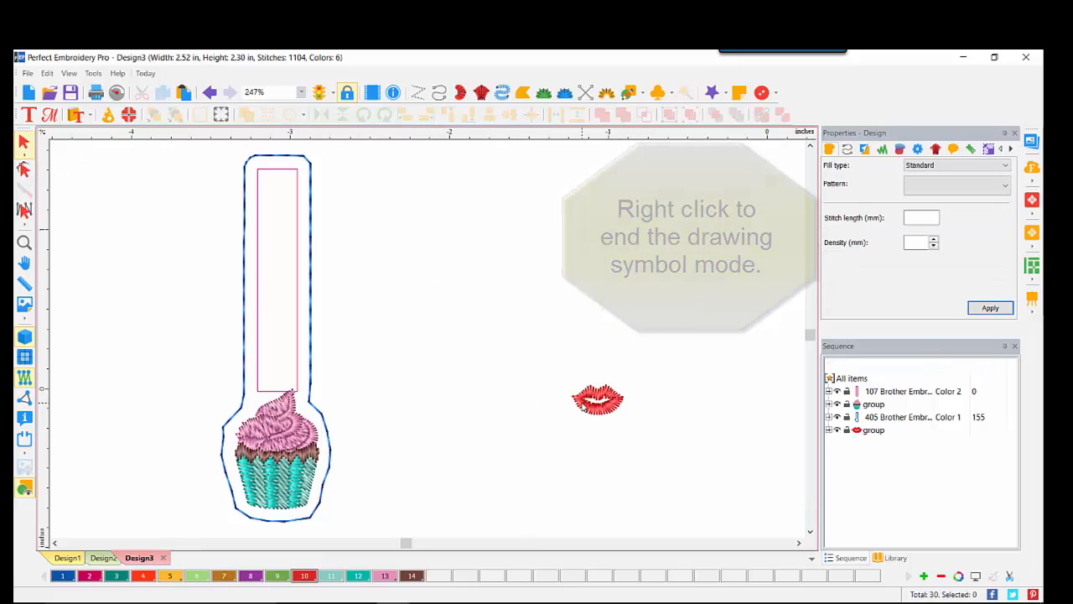
{"action": "left_click", "coordinate": [989, 148]}
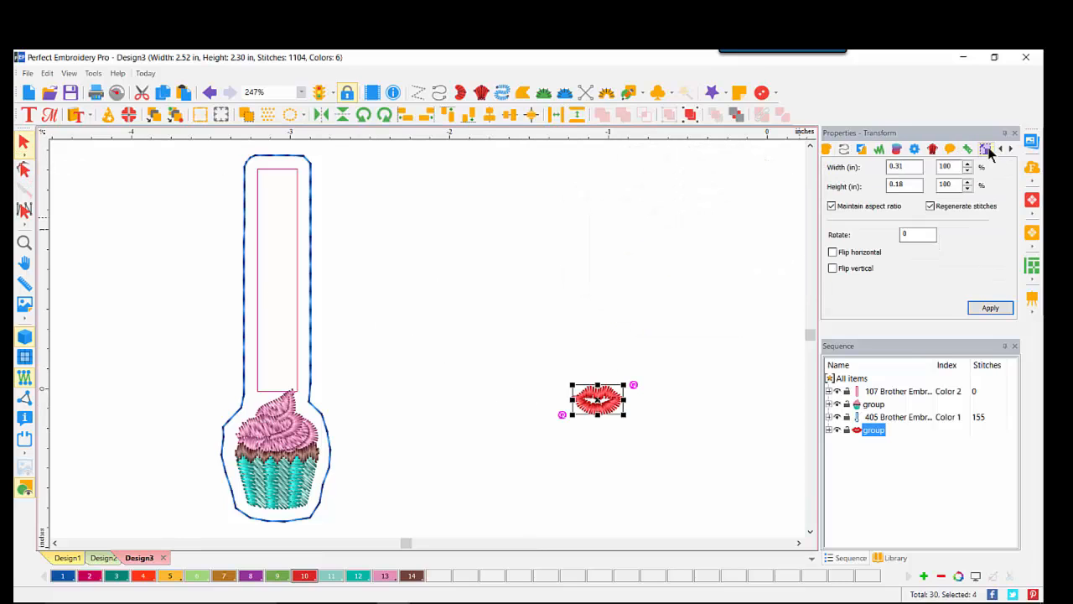
{"action": "double_click", "coordinate": [909, 165]}
{"action": "type", "text": "1"}
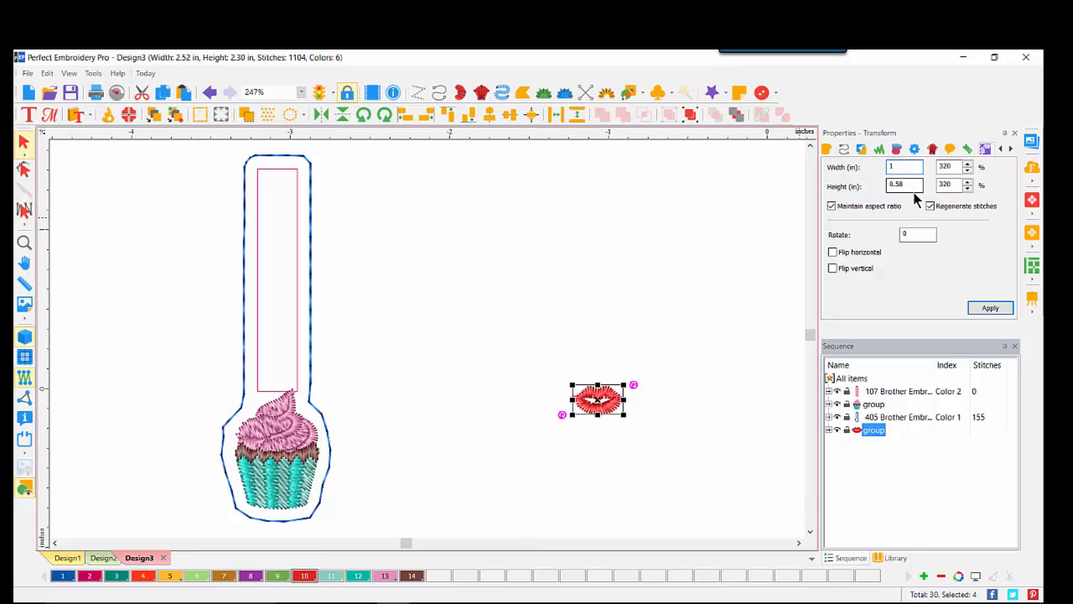
{"action": "left_click", "coordinate": [982, 308]}
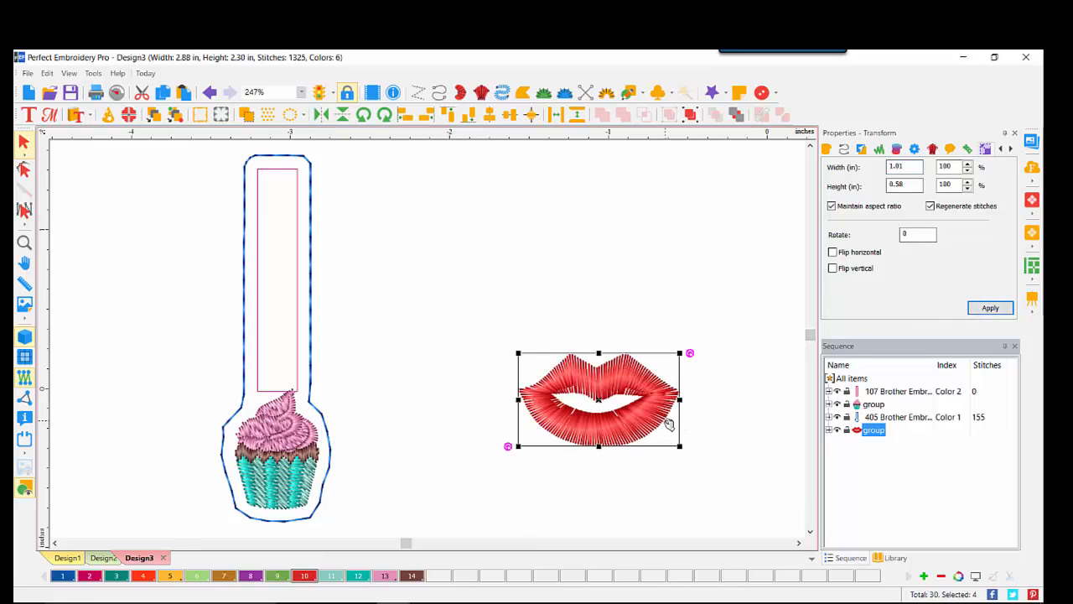
- Apply fill Pattern 2 with a density of 0.3 mm to the lips
{"action": "left_click", "coordinate": [827, 150]}
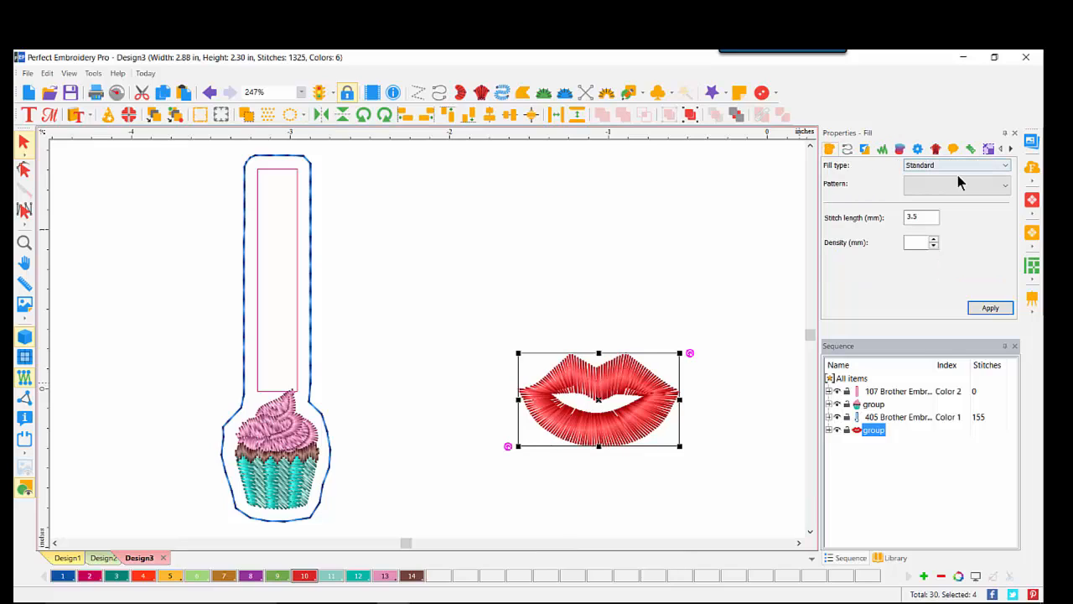
{"action": "left_click", "coordinate": [1005, 190]}
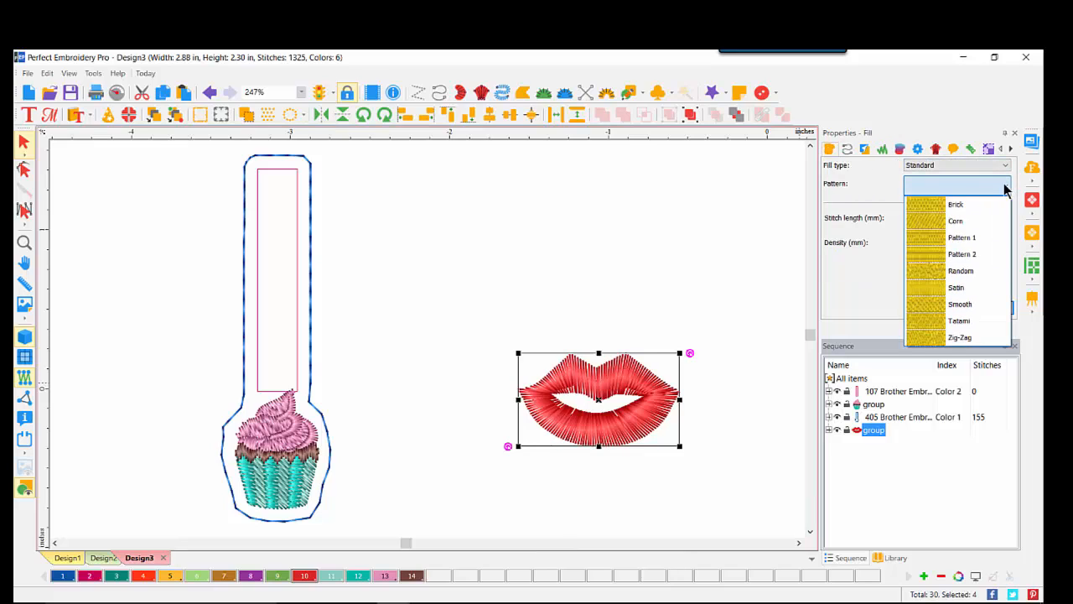
{"action": "left_click", "coordinate": [971, 260]}
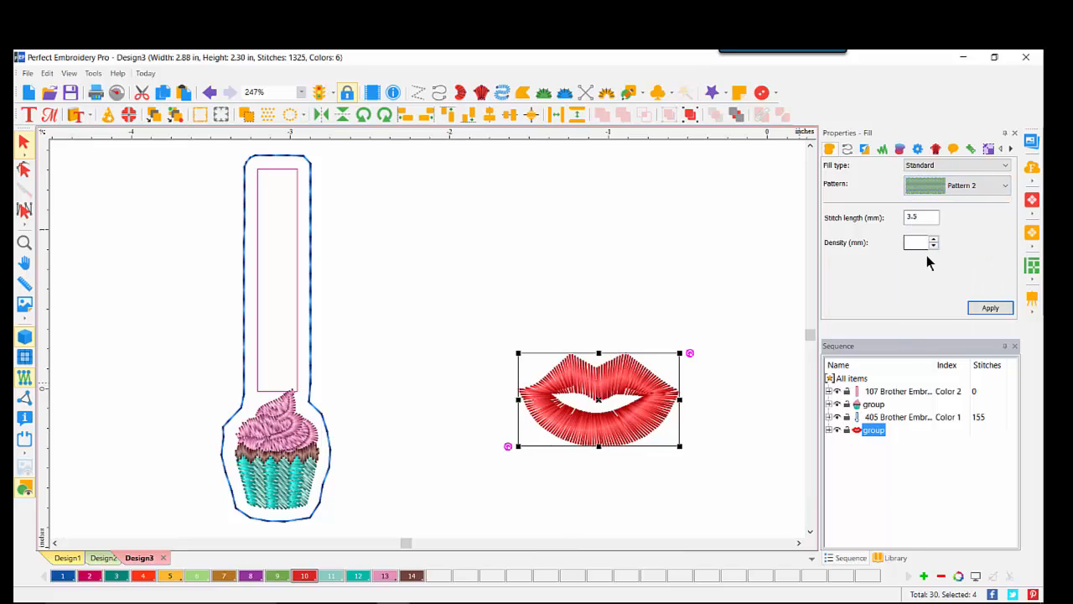
{"action": "left_click", "coordinate": [913, 242]}
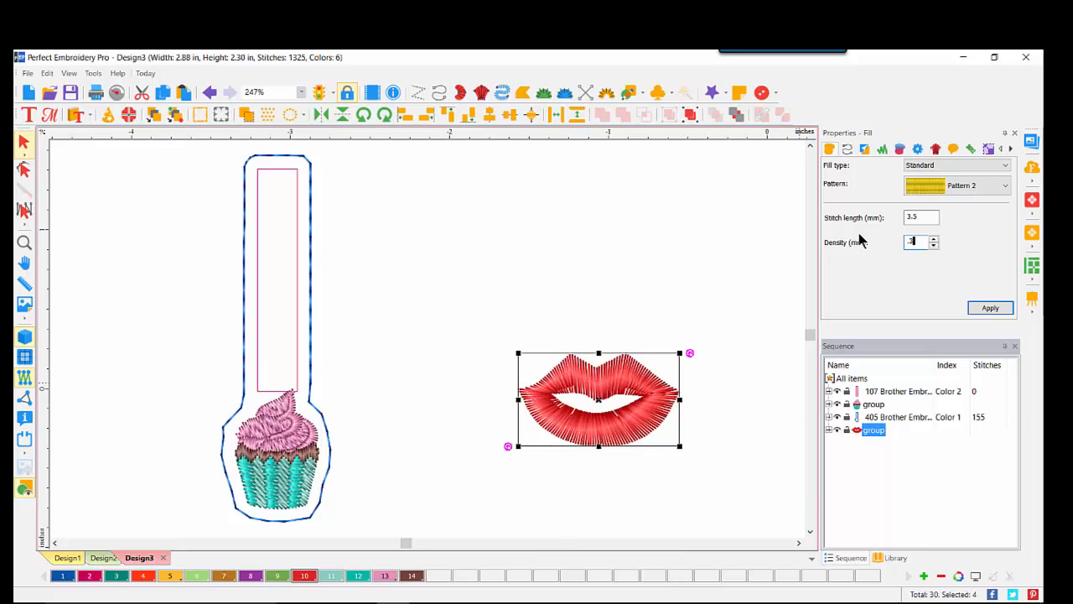
{"action": "left_click", "coordinate": [979, 308]}
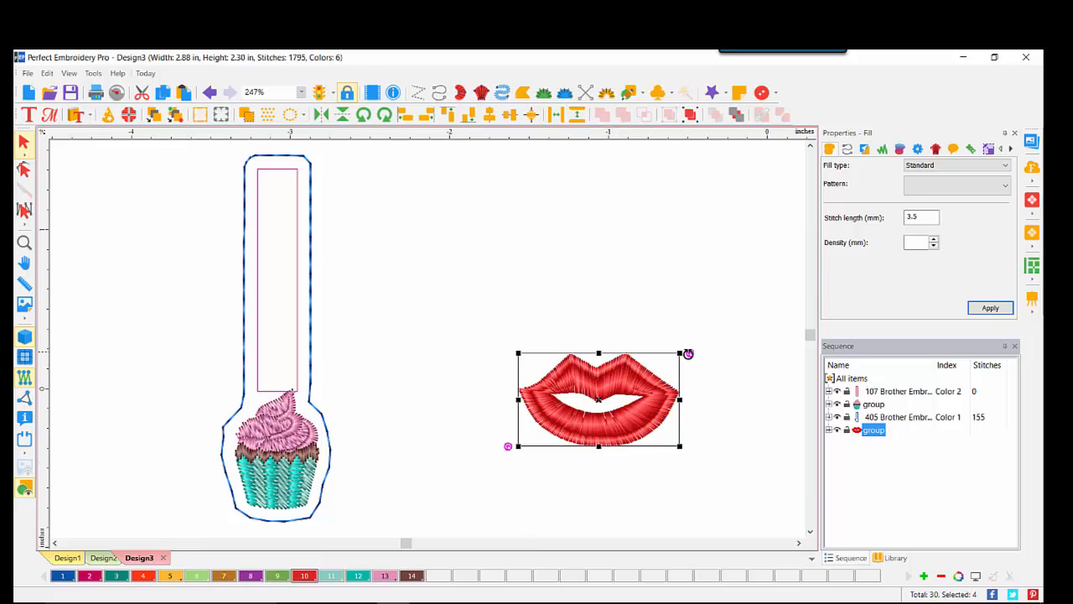
- Rotate the lips slightly counterclockwise and move the spacer rectangle from the cupcake to the upper edge of the lips
{"action": "mouse_move", "coordinate": [690, 353]}
{"action": "left_mouse_down"}
{"action": "mouse_move", "coordinate": [683, 326]}
{"action": "mouse_move", "coordinate": [675, 348]}
{"action": "left_mouse_up"}
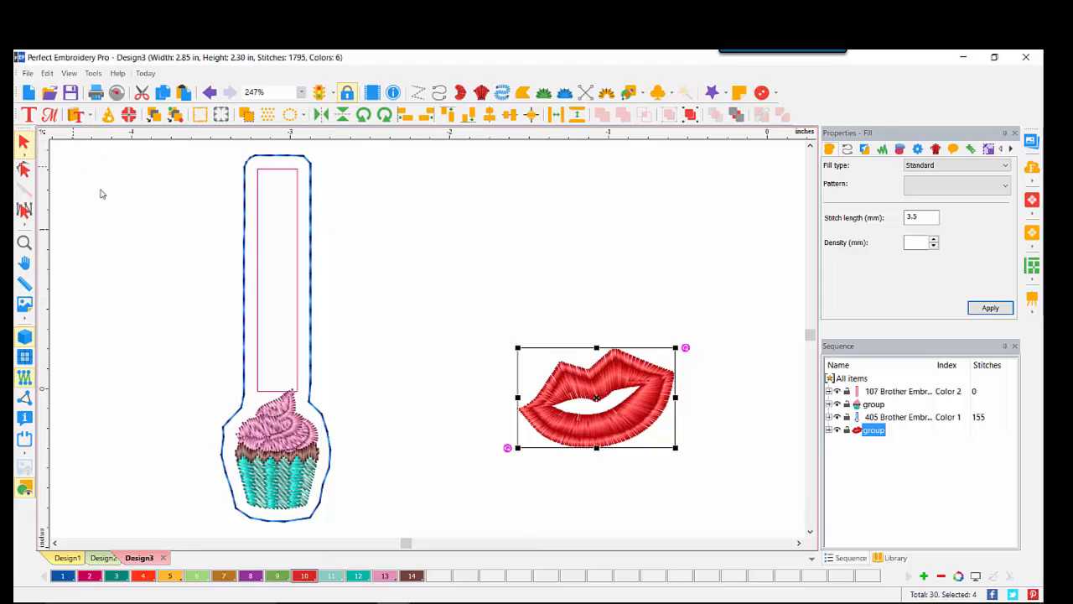
{"action": "left_click", "coordinate": [260, 249]}
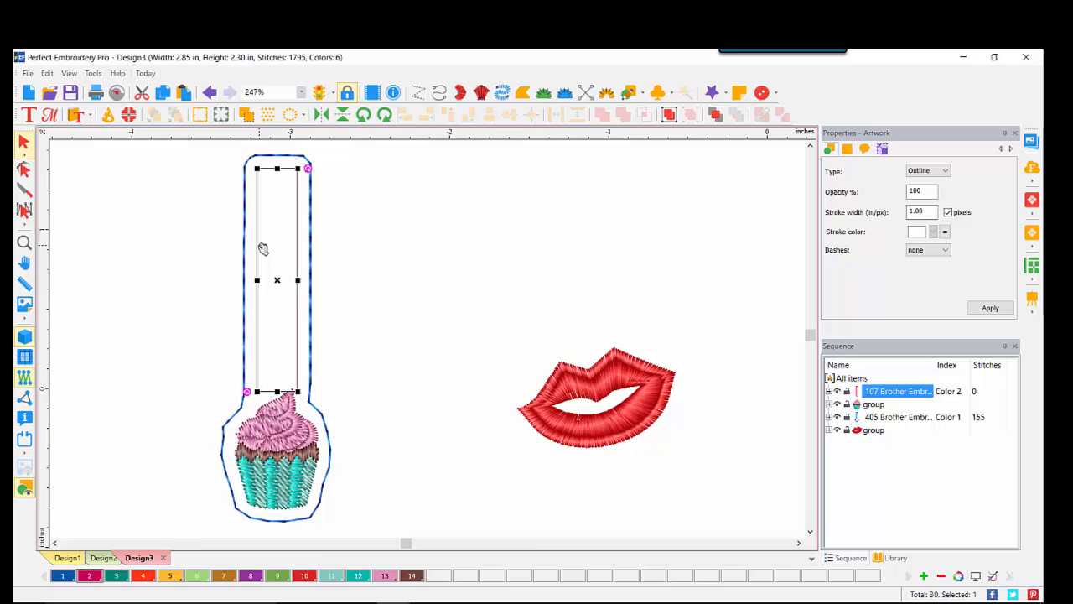
{"action": "left_click_drag", "start_coordinate": [263, 249], "coordinate": [570, 215]}
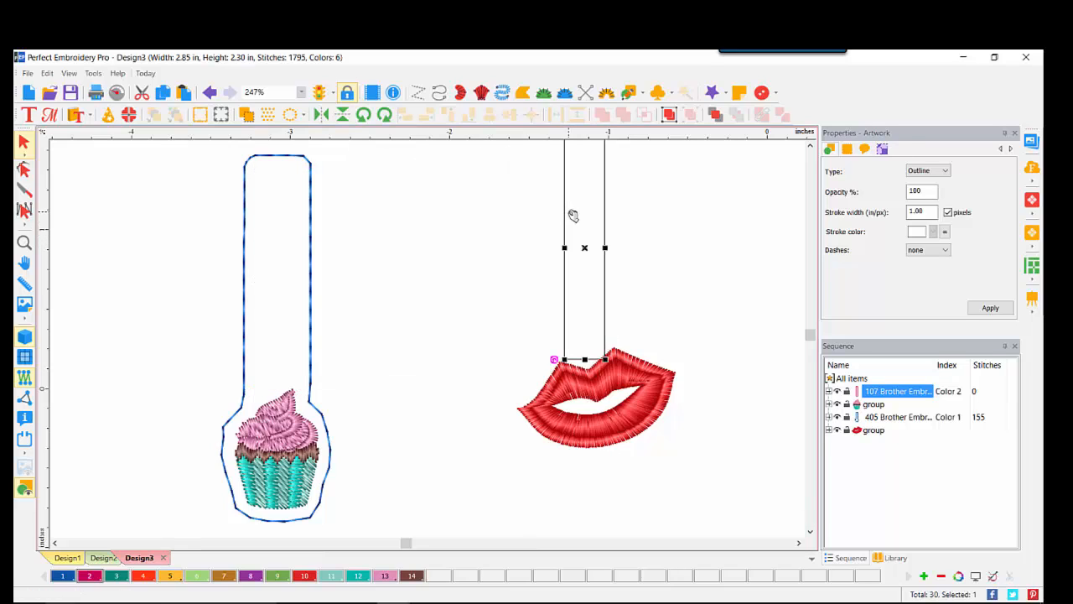
- Select the spacer and lips together and center them horizontally on each other
{"action": "double_click", "coordinate": [25, 244]}
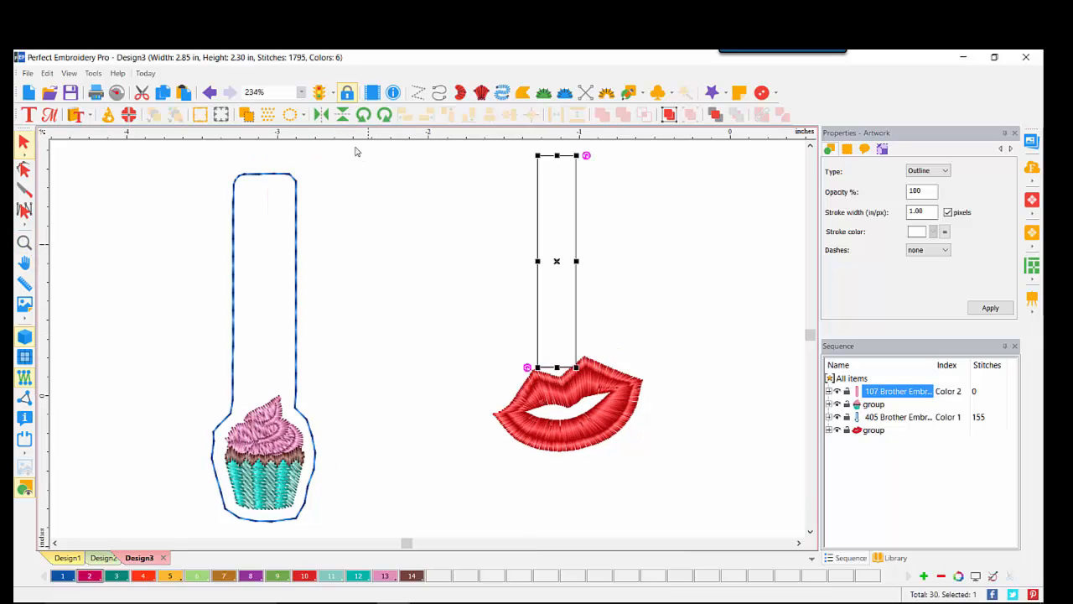
{"action": "left_click", "coordinate": [457, 157]}
{"action": "left_click_drag", "start_coordinate": [456, 142], "coordinate": [707, 482]}
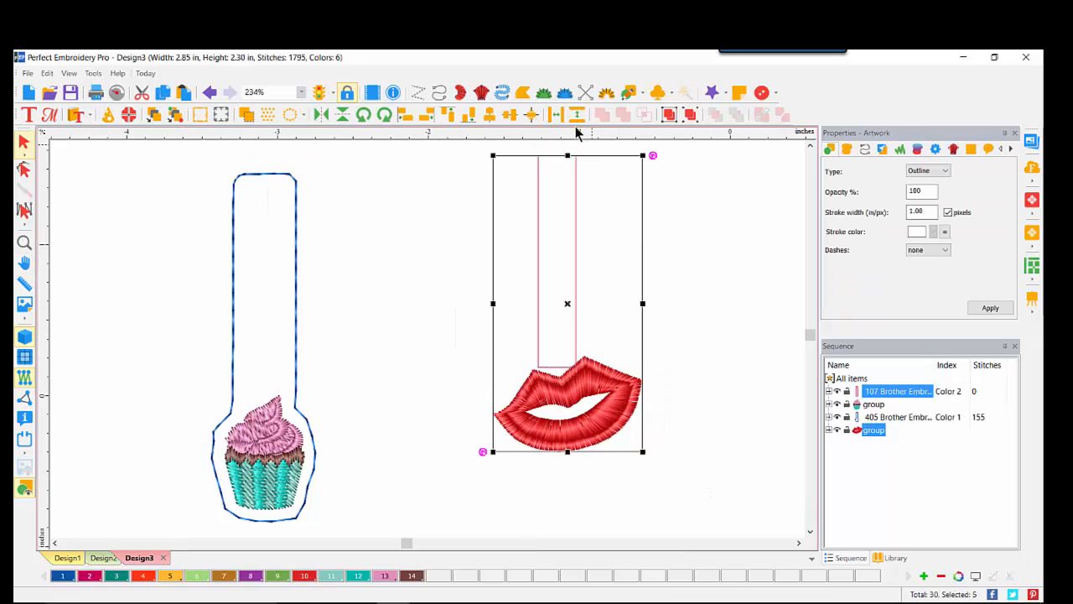
{"action": "left_click", "coordinate": [487, 117]}
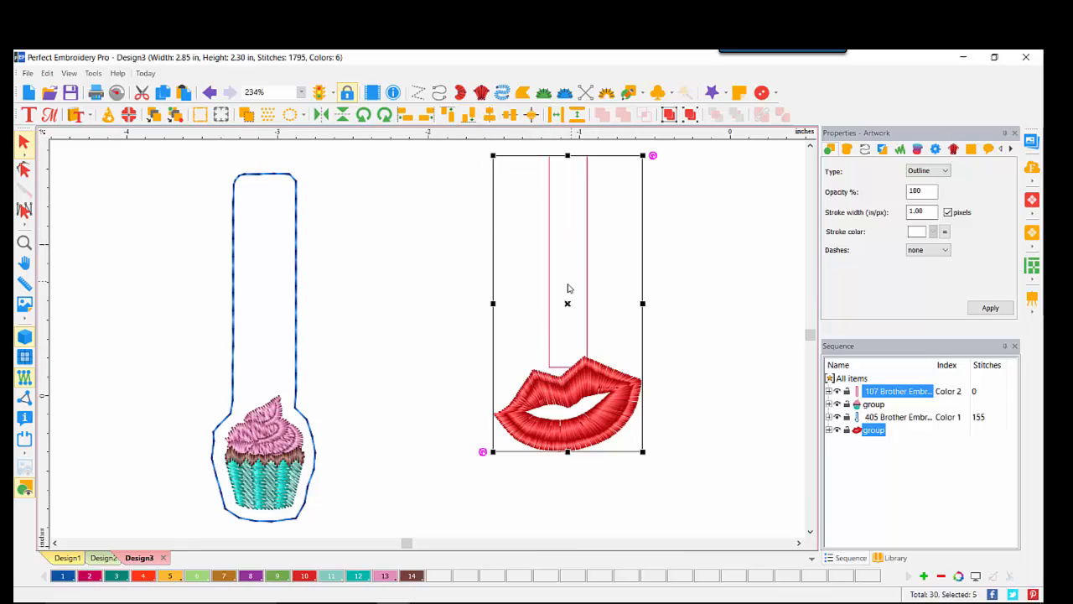
- Create a united outline around the spacer and lips at a distance of 0.09 inch
{"action": "right_click", "coordinate": [552, 327]}
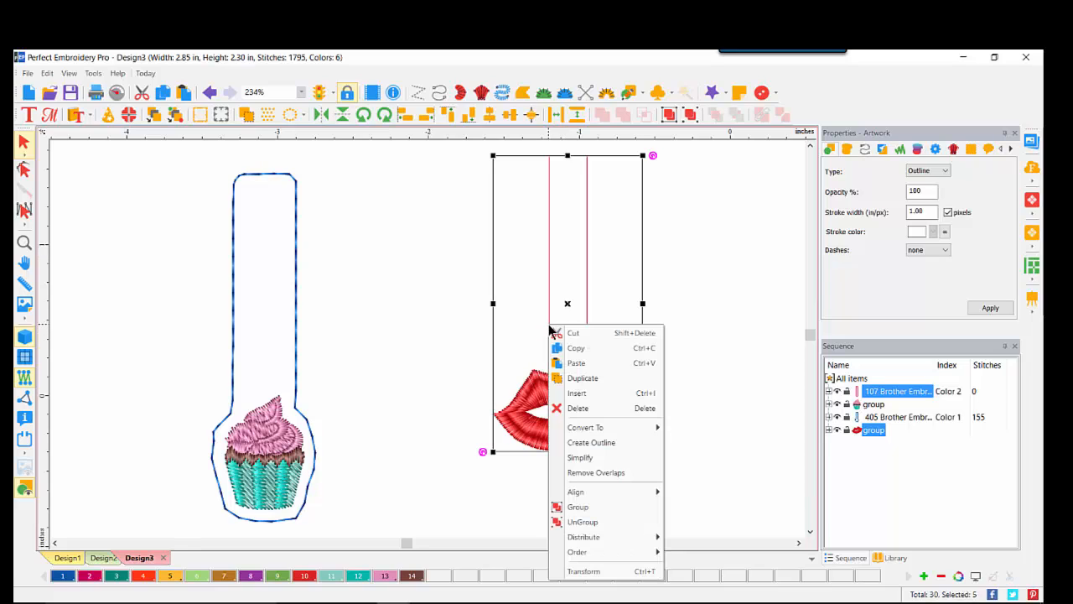
{"action": "left_click", "coordinate": [585, 443]}
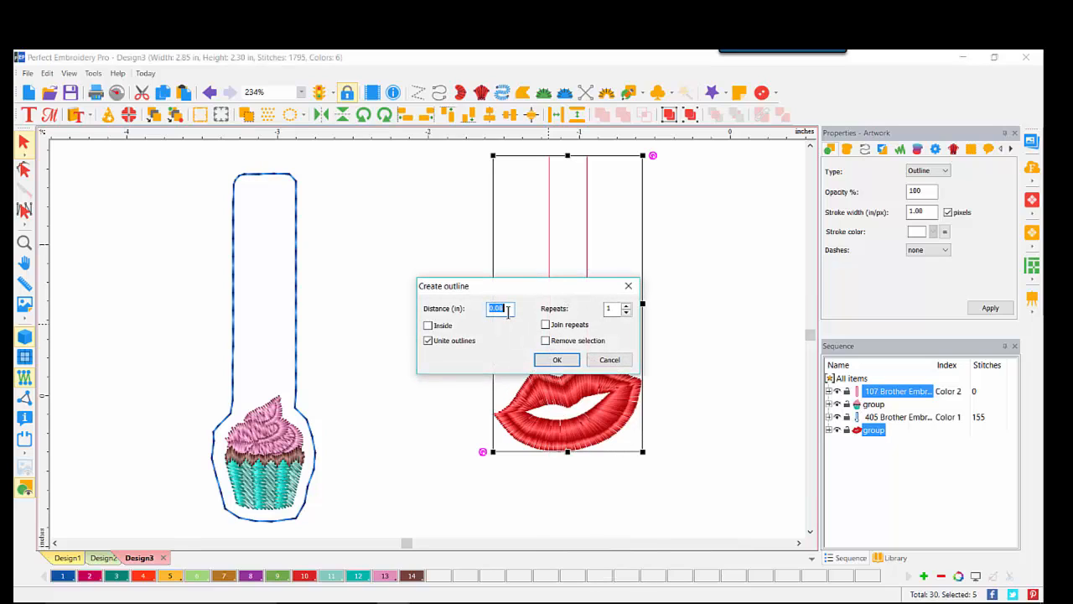
{"action": "type", "text": ".09"}
{"action": "left_click", "coordinate": [558, 359]}
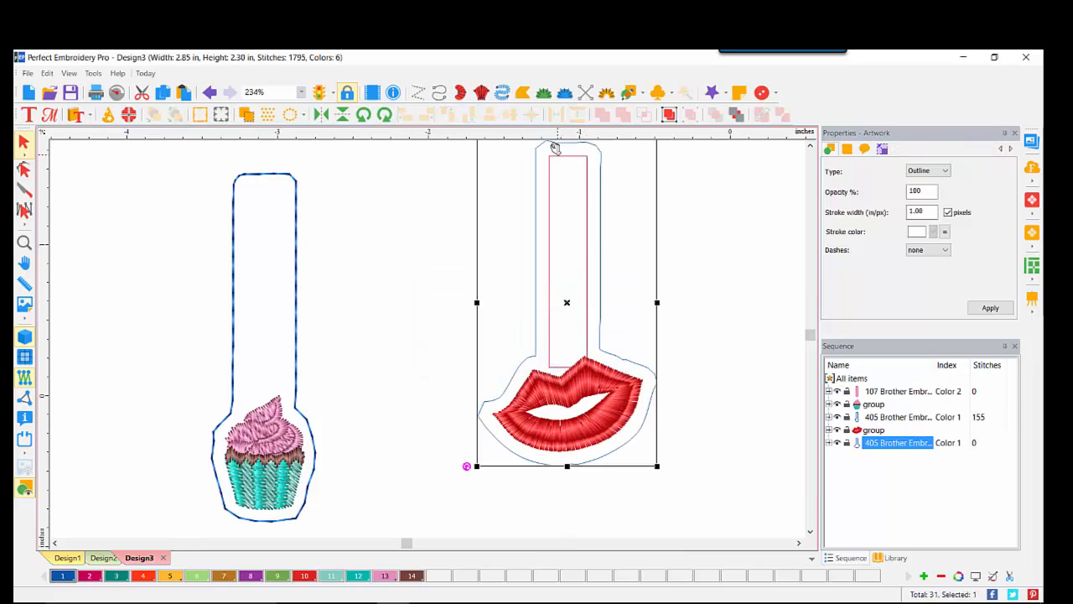
- Delete the extra outline nodes along the spacer's upper end, near its upper-right corner and low on its right edge
{"action": "left_click", "coordinate": [810, 146]}
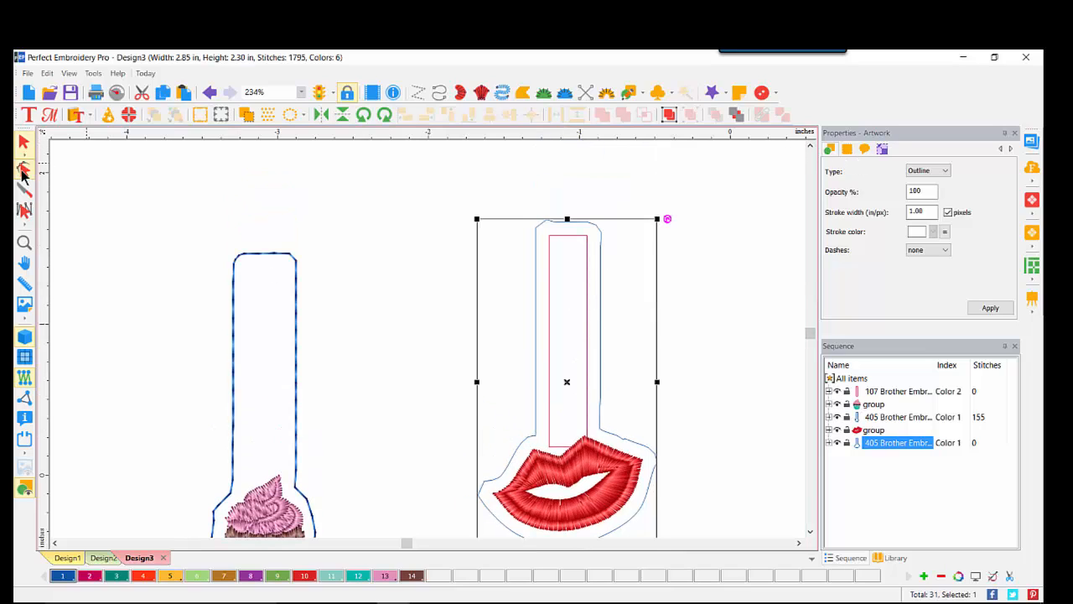
{"action": "left_click", "coordinate": [22, 171]}
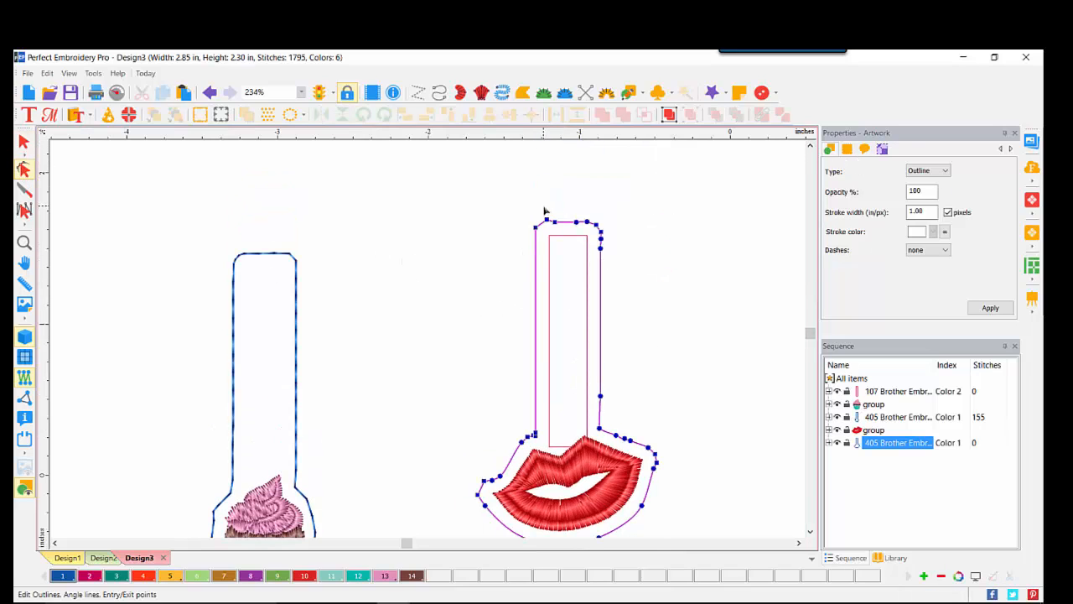
{"action": "left_click_drag", "start_coordinate": [544, 211], "coordinate": [595, 220]}
{"action": "key", "text": "Delete"}
{"action": "left_click_drag", "start_coordinate": [629, 257], "coordinate": [601, 227]}
{"action": "key", "text": "Delete"}
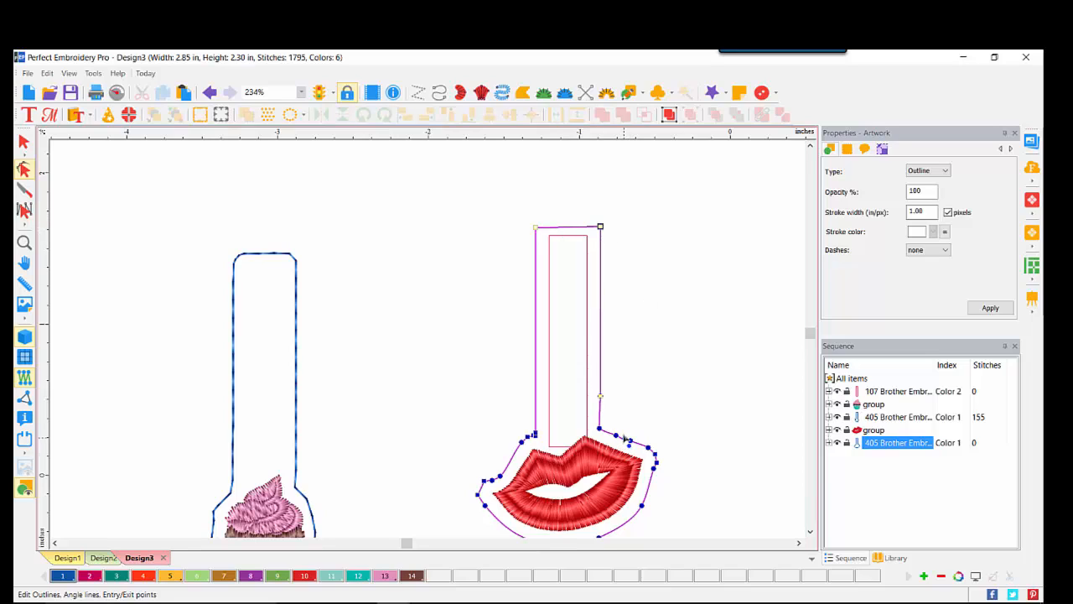
{"action": "left_click_drag", "start_coordinate": [593, 388], "coordinate": [636, 412]}
{"action": "key", "text": "Delete"}
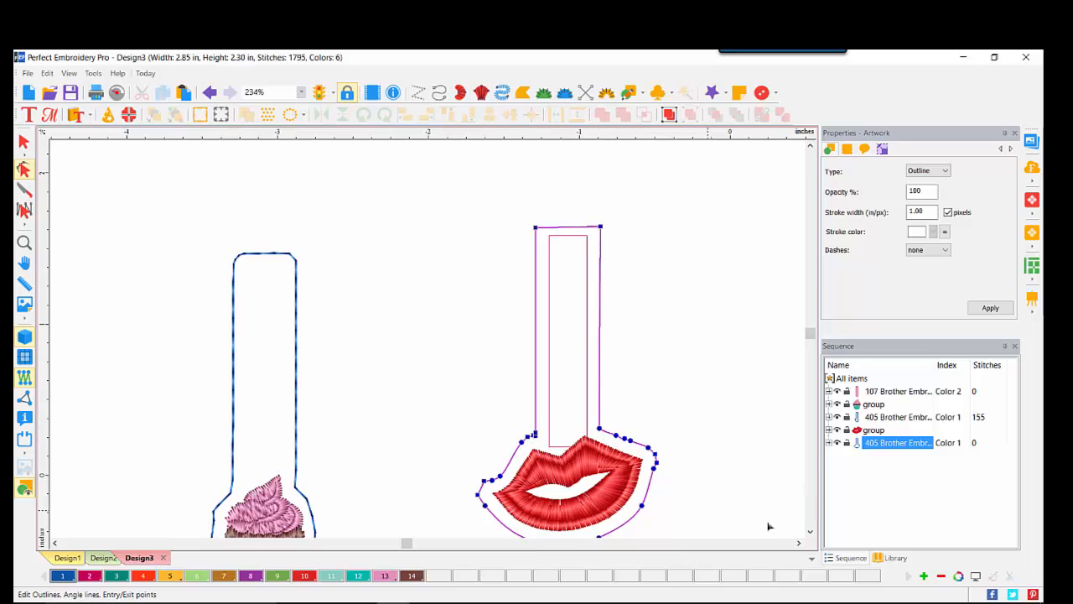
- Make the outline nodes around the sides and underside of the lips Smooth, then finish node editing
{"action": "left_click", "coordinate": [807, 532]}
{"action": "left_click", "coordinate": [807, 533]}
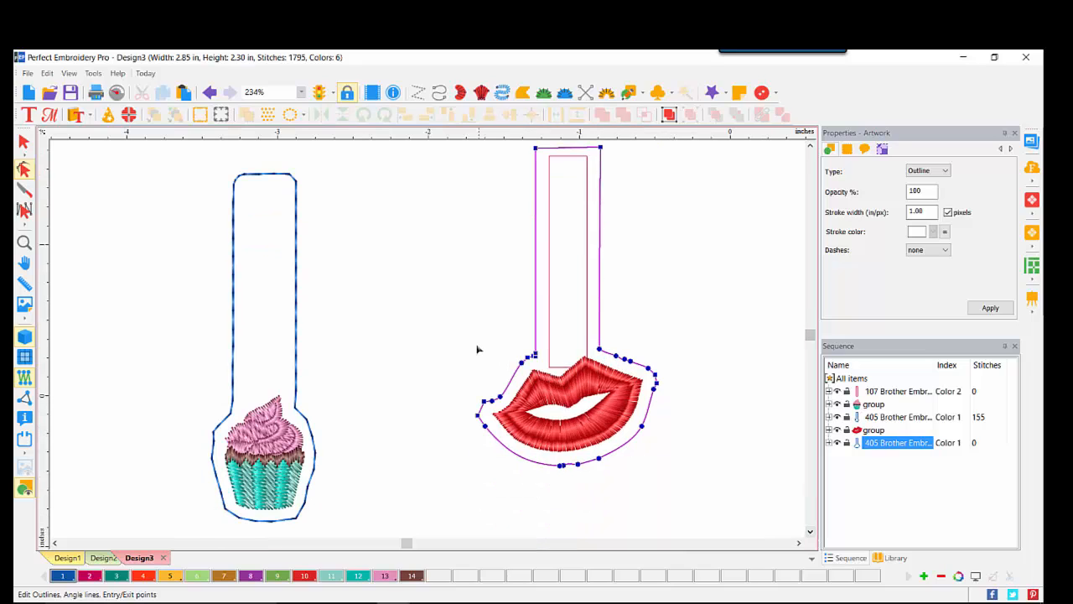
{"action": "left_click_drag", "start_coordinate": [479, 447], "coordinate": [713, 495]}
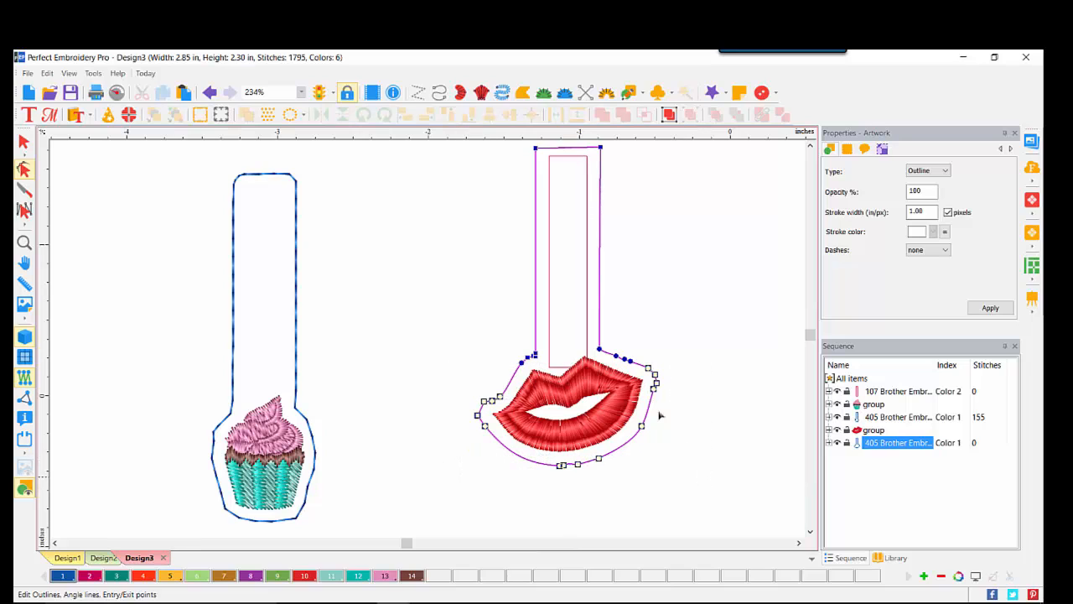
{"action": "right_click", "coordinate": [659, 385]}
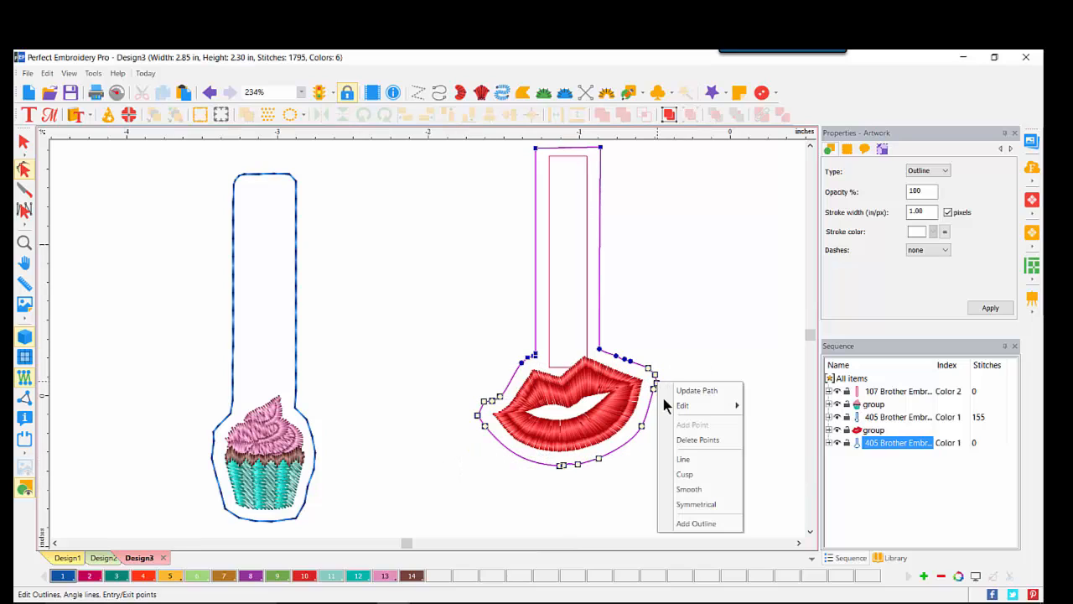
{"action": "left_click", "coordinate": [691, 490]}
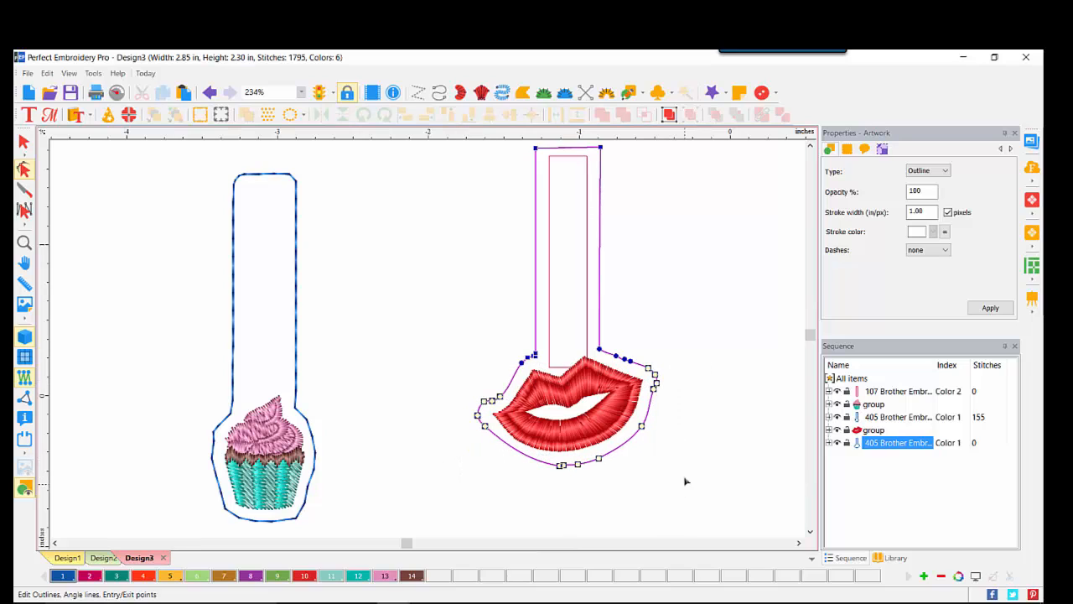
{"action": "left_click", "coordinate": [23, 140]}
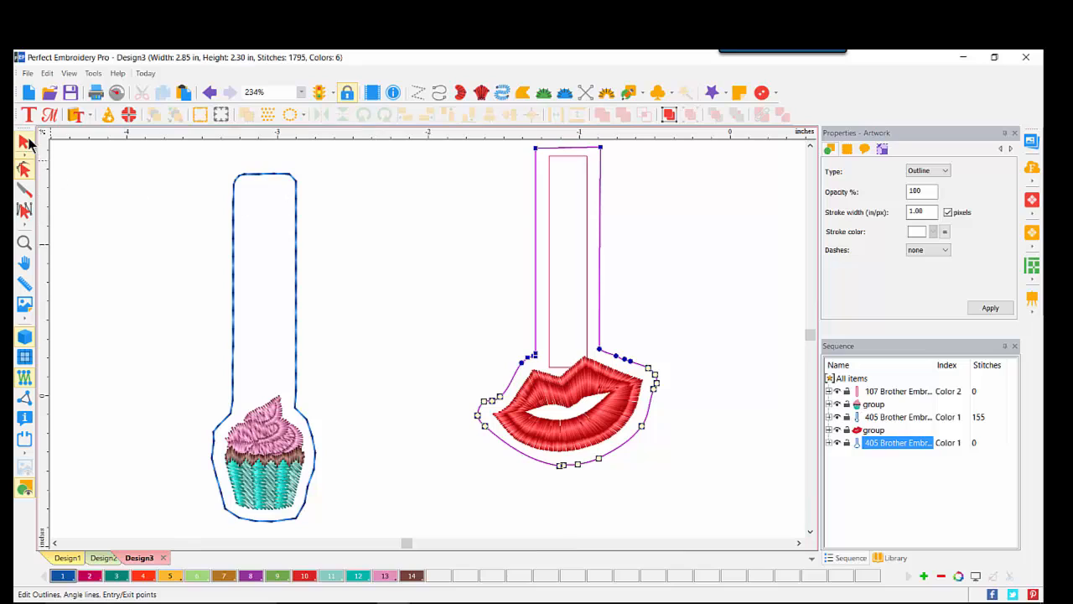
- Convert the outline around the spacer and lips to a Run stitch of type Bean, then deselect it
{"action": "right_click", "coordinate": [600, 217]}
{"action": "mouse_move", "coordinate": [642, 323]}
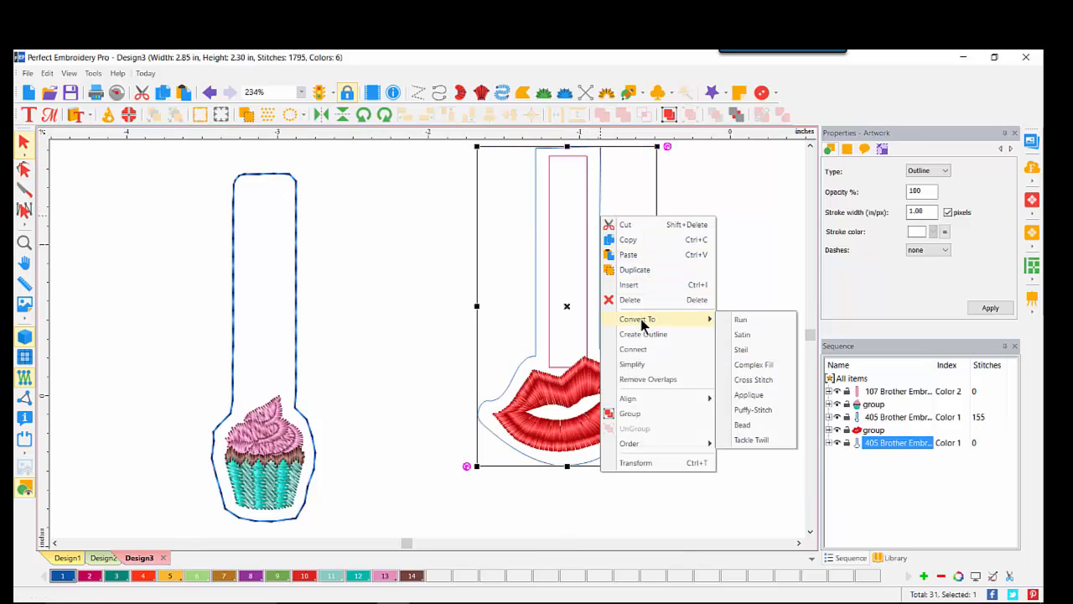
{"action": "left_click", "coordinate": [769, 319]}
{"action": "left_click", "coordinate": [945, 193]}
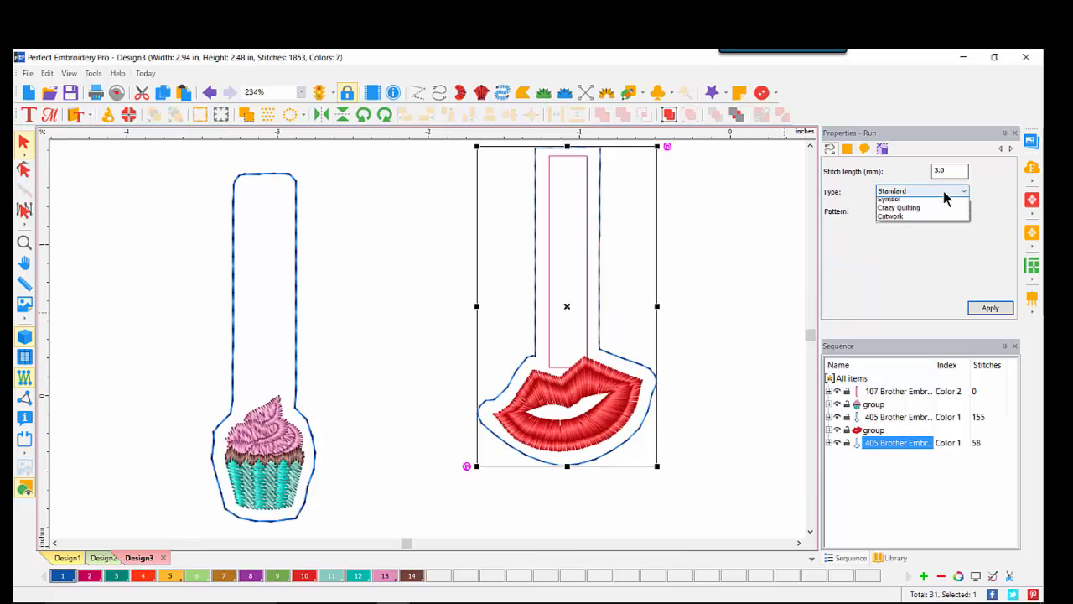
{"action": "left_click", "coordinate": [891, 223]}
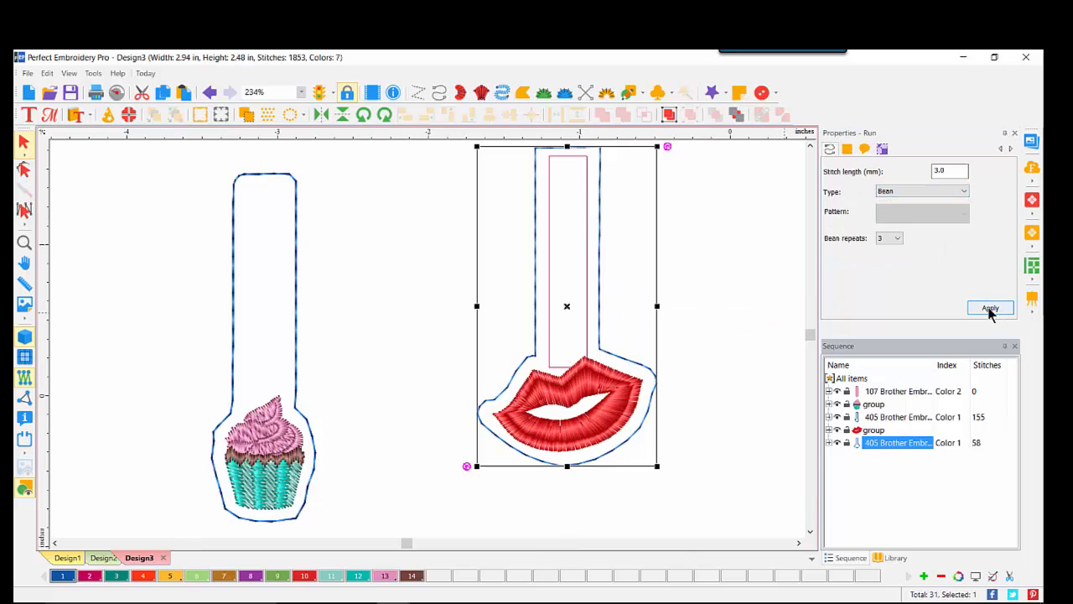
{"action": "left_click", "coordinate": [990, 309]}
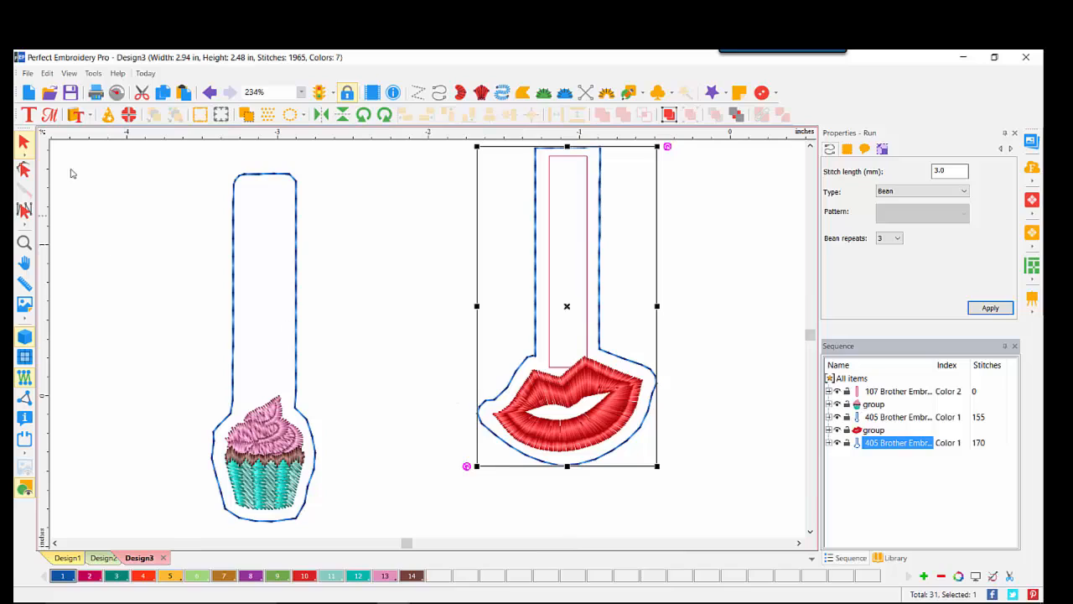
{"action": "left_click", "coordinate": [301, 93]}
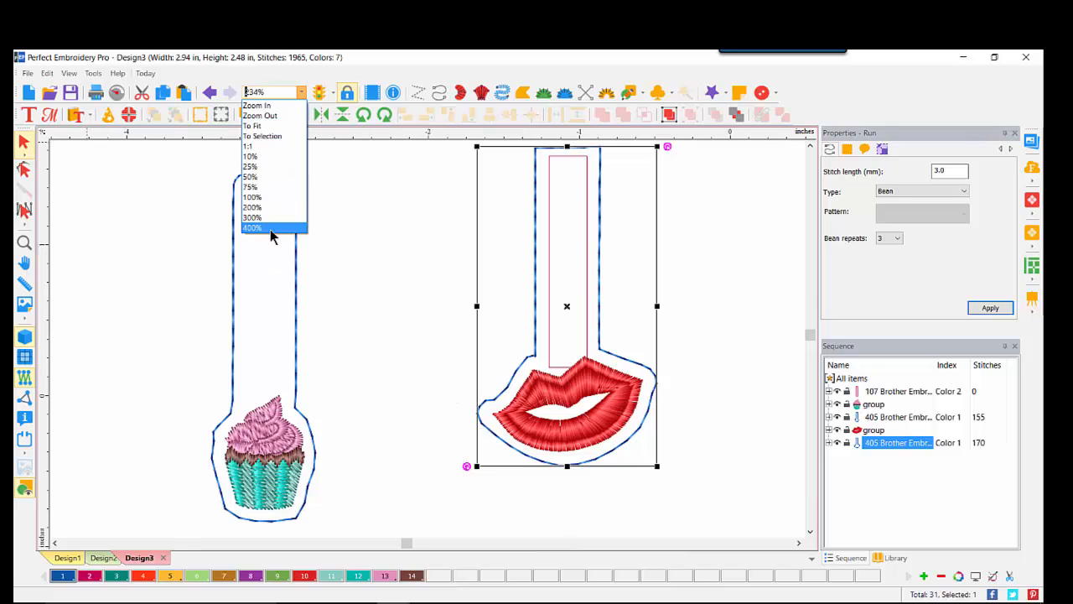
{"action": "left_click", "coordinate": [270, 198]}
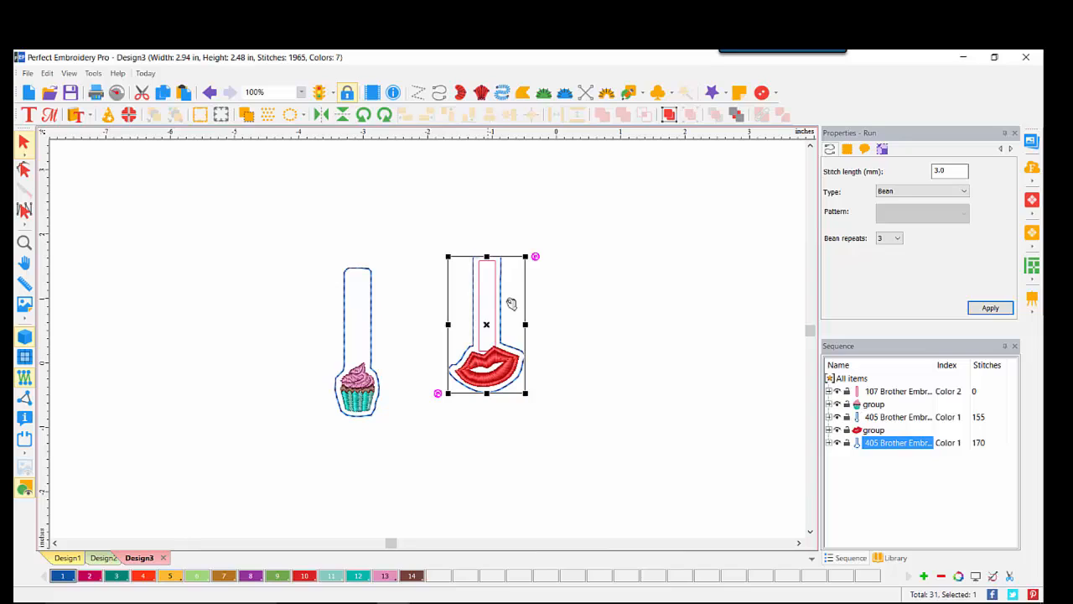
{"action": "left_click", "coordinate": [607, 285]}
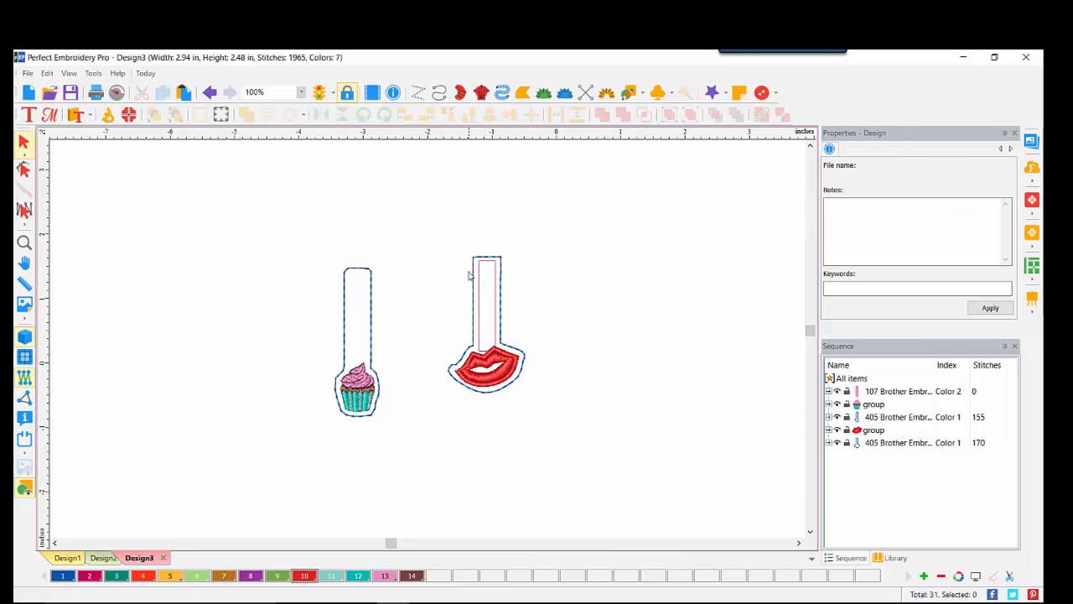
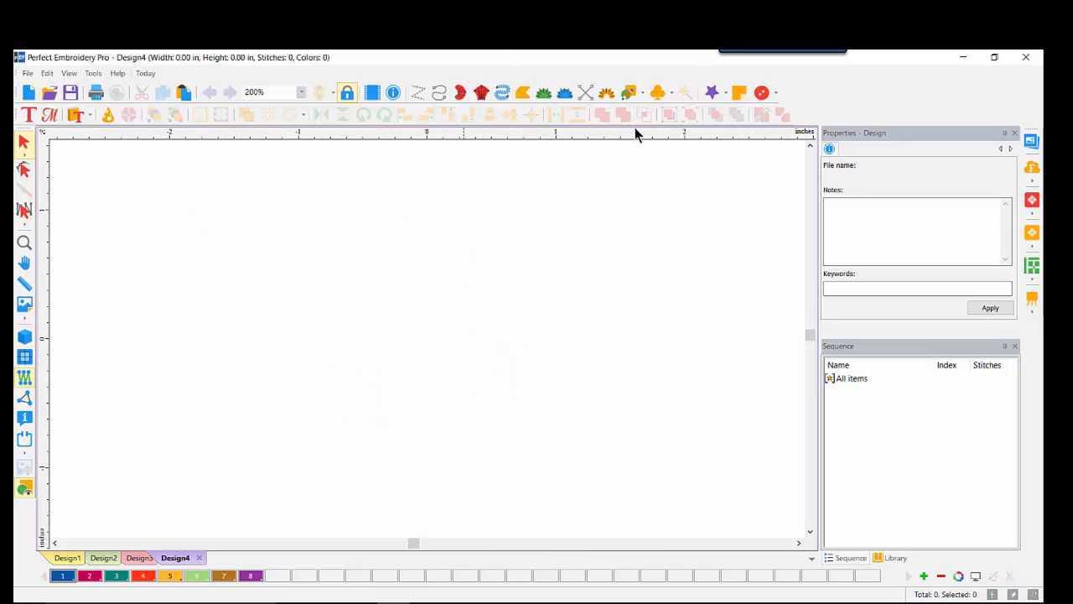
- Insert the Bird01 symbol at the upper left of the blank design, about 0.80 inch wide and 1.20 inches high
{"action": "left_click", "coordinate": [672, 91]}
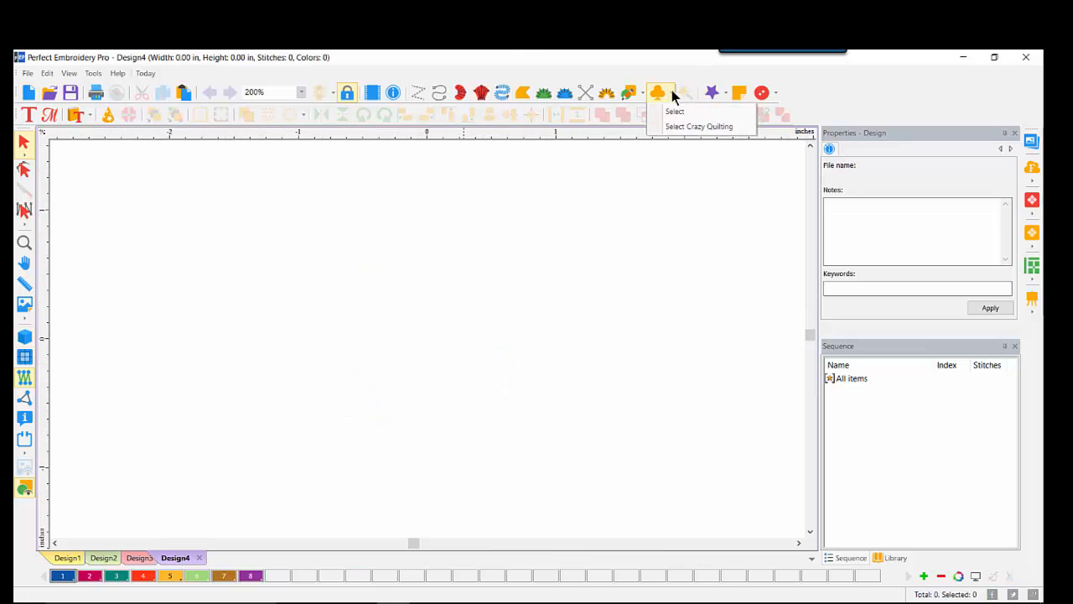
{"action": "left_click", "coordinate": [670, 110]}
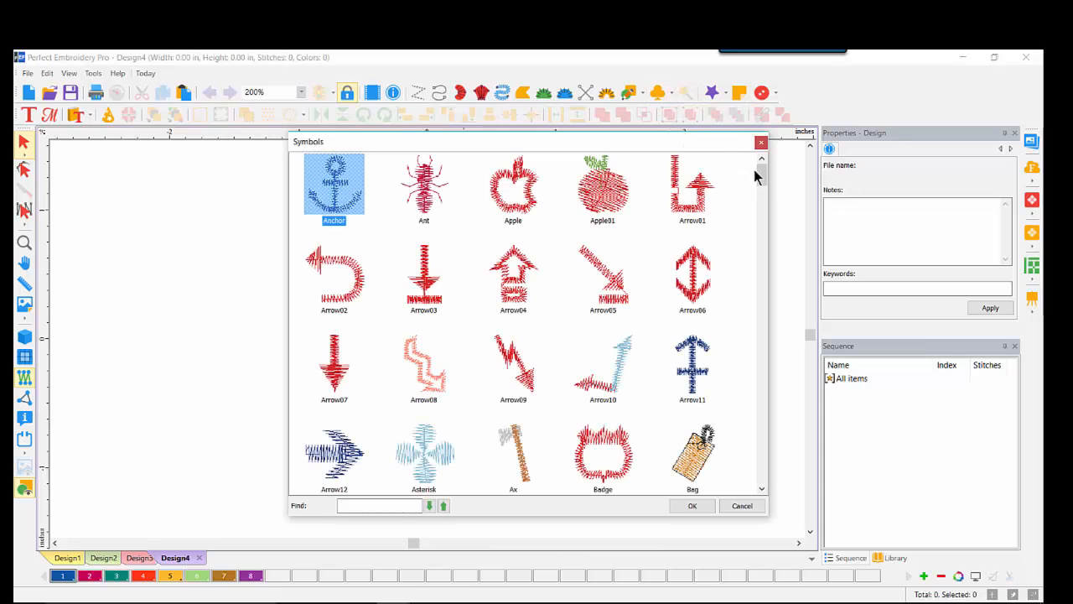
{"action": "left_click_drag", "start_coordinate": [761, 171], "coordinate": [760, 197]}
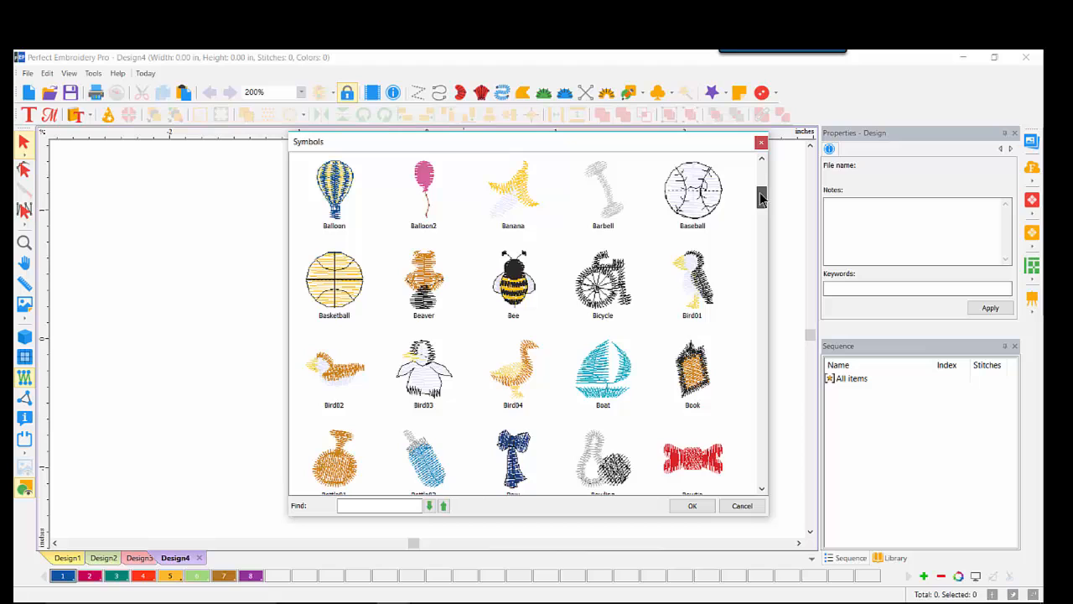
{"action": "double_click", "coordinate": [695, 302]}
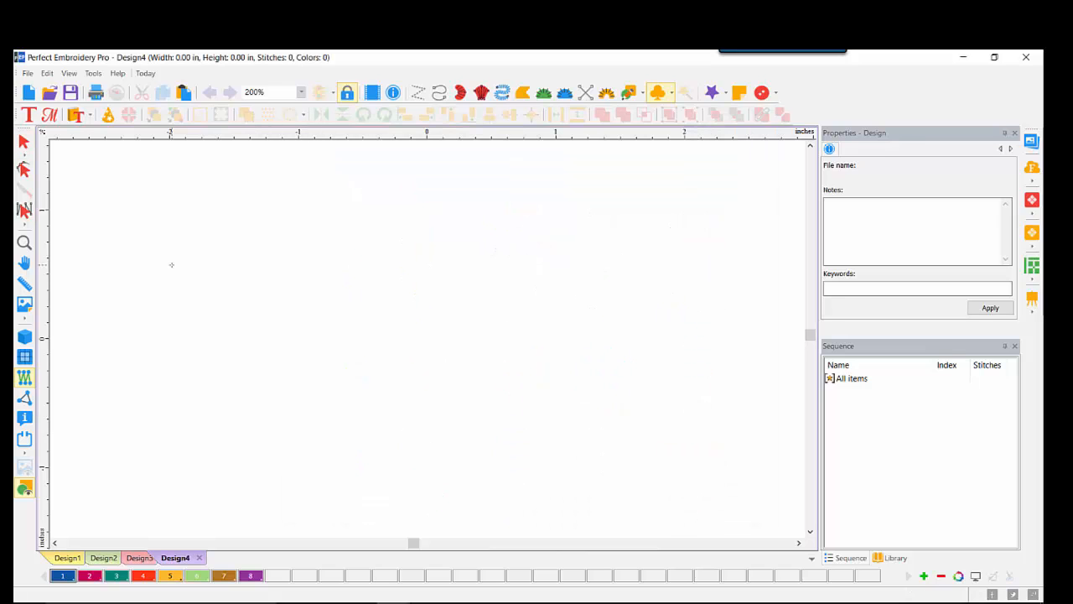
{"action": "left_click_drag", "start_coordinate": [171, 265], "coordinate": [278, 271]}
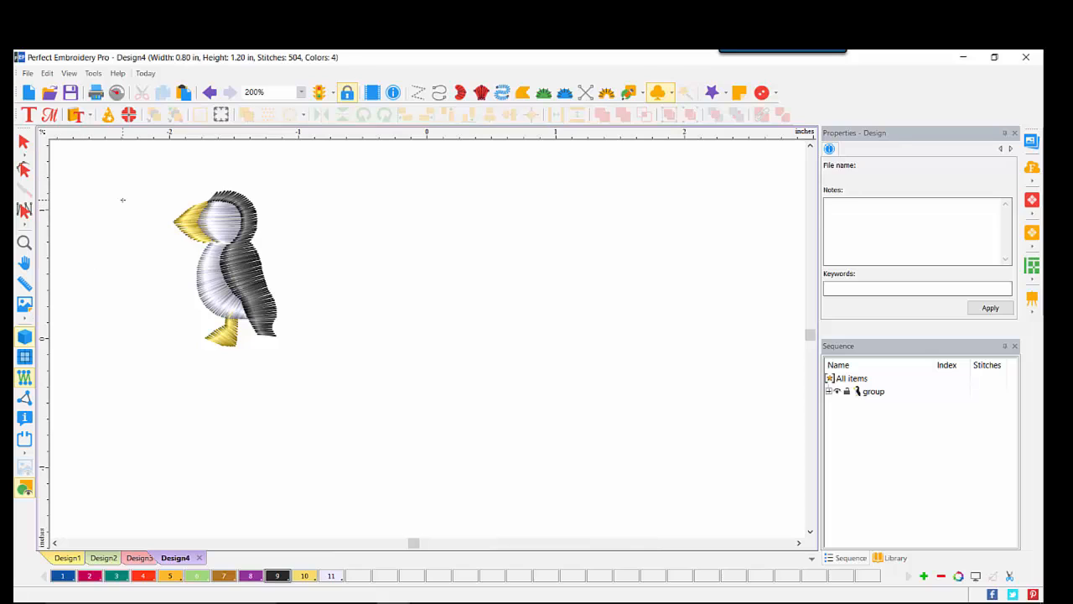
{"action": "key", "text": "Escape"}
- Select the whole bird and set its fill pattern to Smooth
{"action": "left_click_drag", "start_coordinate": [135, 179], "coordinate": [332, 386]}
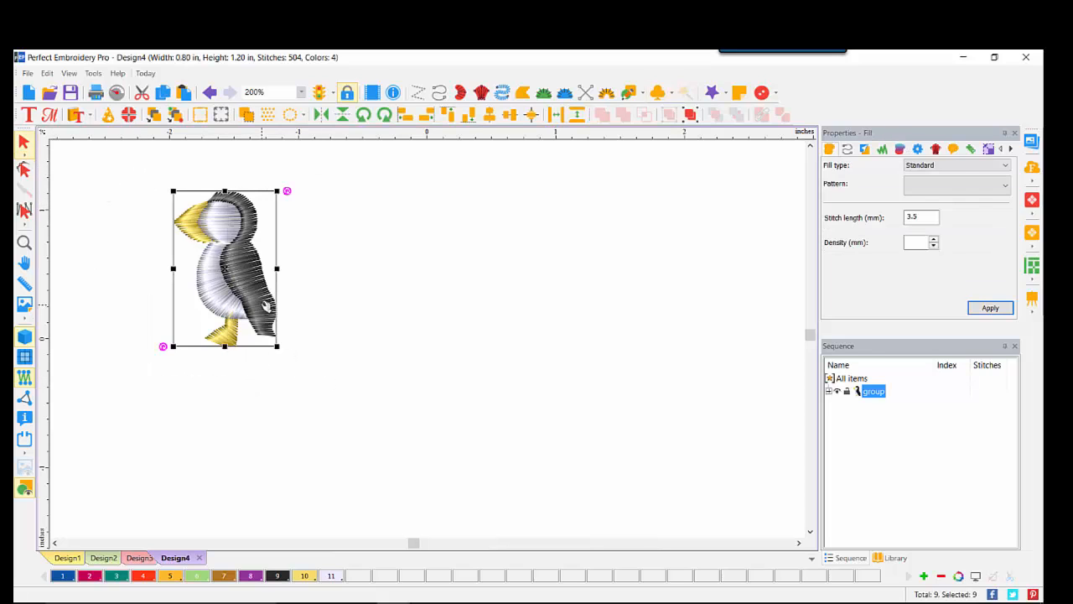
{"action": "left_click", "coordinate": [968, 181]}
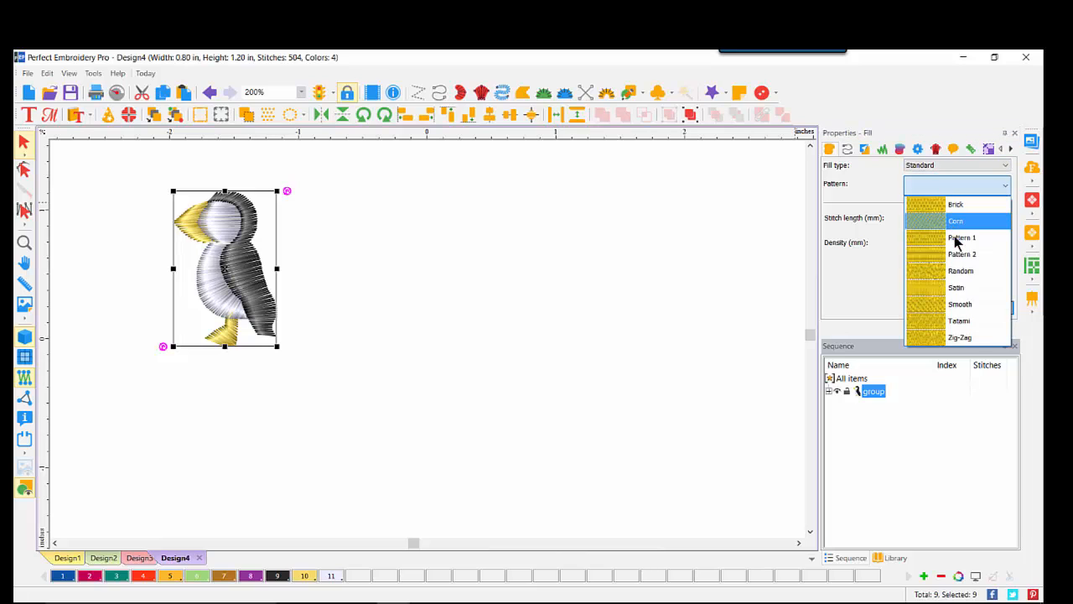
{"action": "left_click", "coordinate": [959, 305]}
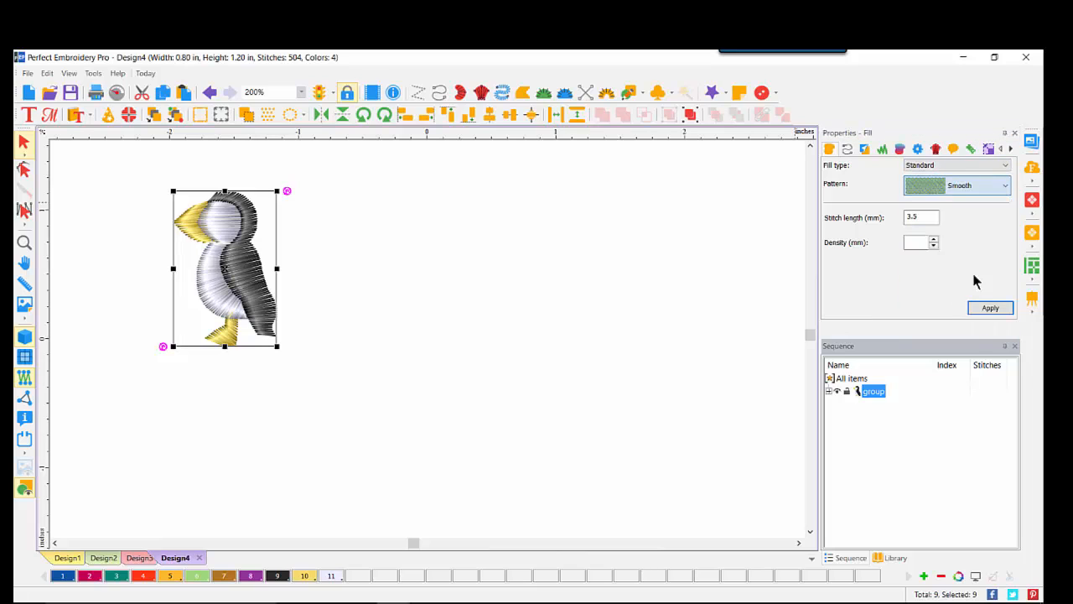
{"action": "left_click", "coordinate": [981, 307]}
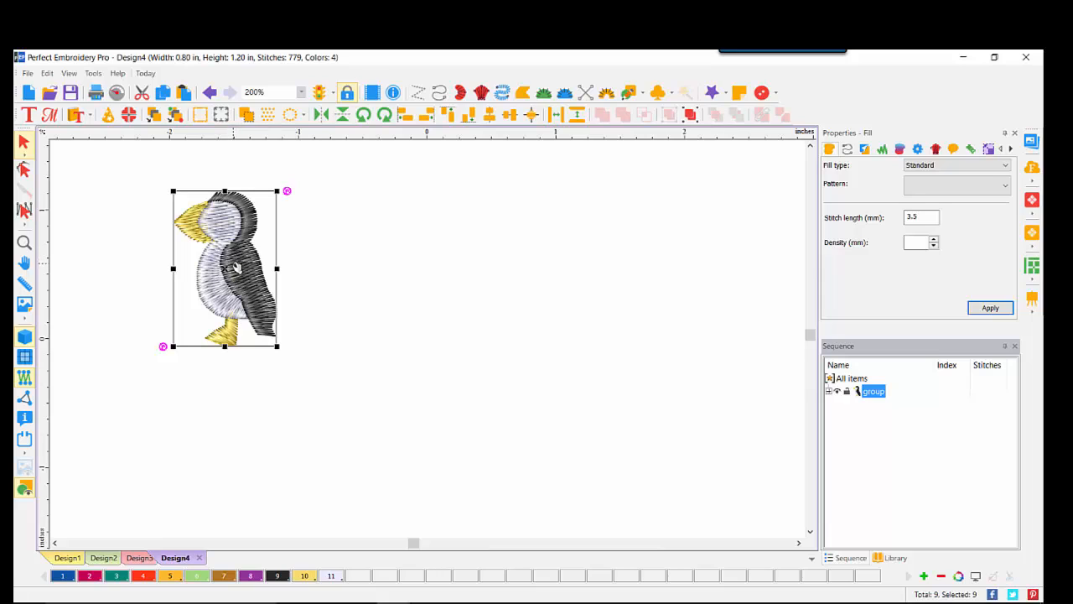
- Copy the bird and paste three copies, spreading them out in a row beside the original
{"action": "left_click", "coordinate": [161, 91]}
{"action": "left_click", "coordinate": [186, 92]}
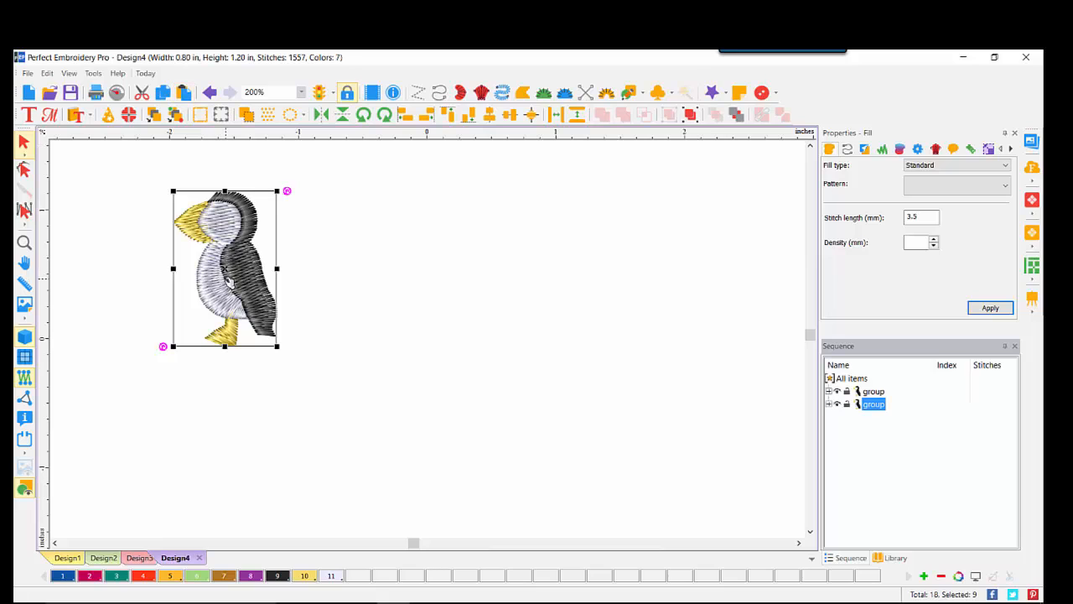
{"action": "left_click_drag", "start_coordinate": [225, 268], "coordinate": [390, 275]}
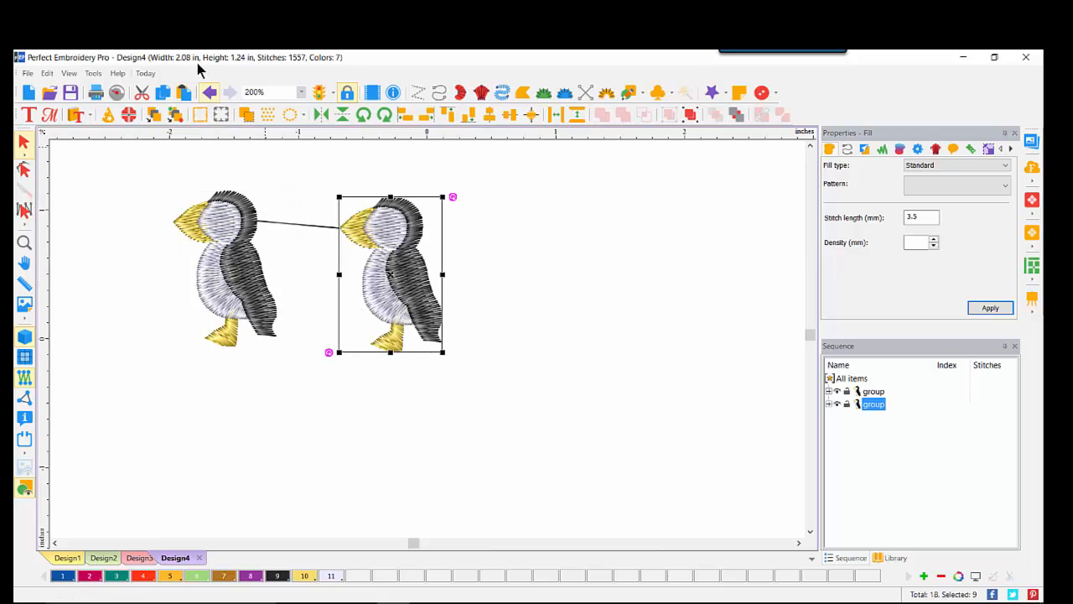
{"action": "left_click", "coordinate": [186, 92]}
{"action": "left_click_drag", "start_coordinate": [280, 264], "coordinate": [602, 272]}
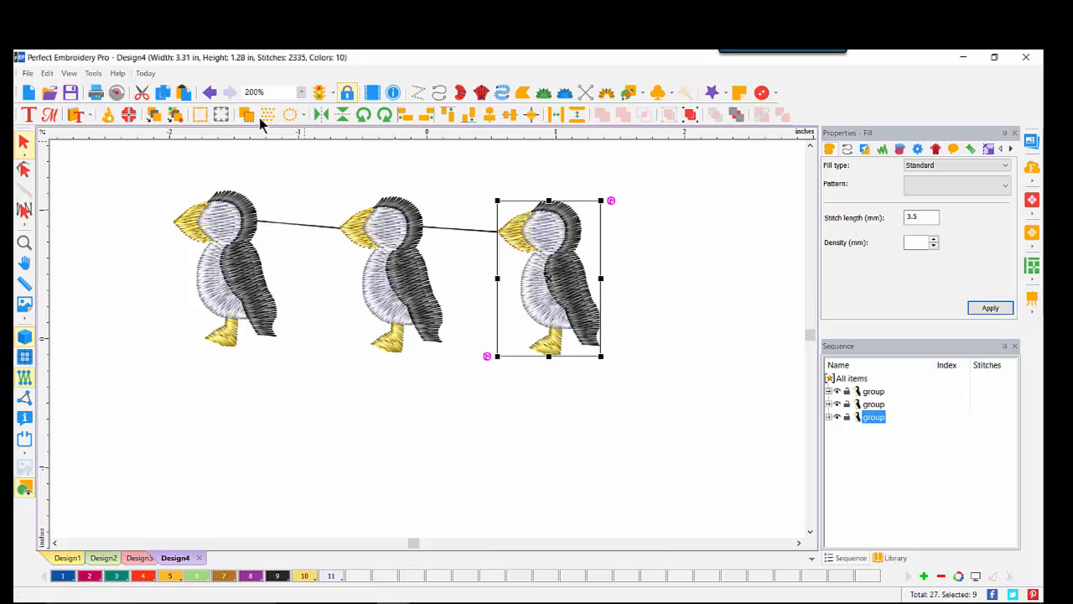
{"action": "left_click", "coordinate": [186, 92]}
{"action": "left_click_drag", "start_coordinate": [277, 265], "coordinate": [705, 261]}
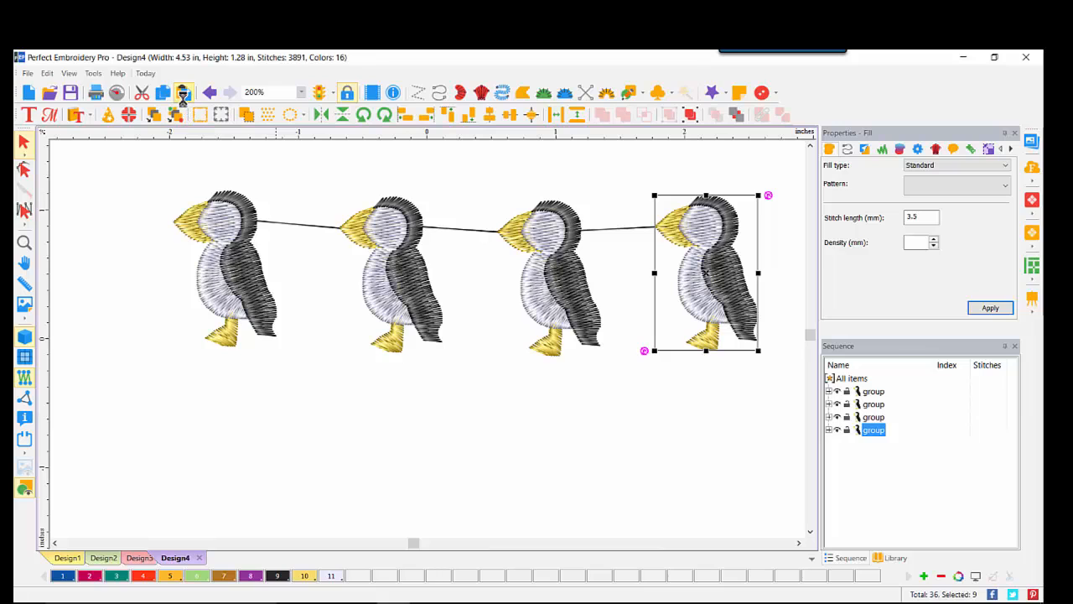
- Paste two more copies of the bird and place them side by side below the upper row
{"action": "left_click", "coordinate": [184, 92]}
{"action": "left_click_drag", "start_coordinate": [222, 250], "coordinate": [226, 446]}
{"action": "left_click", "coordinate": [201, 117]}
{"action": "left_click_drag", "start_coordinate": [233, 261], "coordinate": [423, 474]}
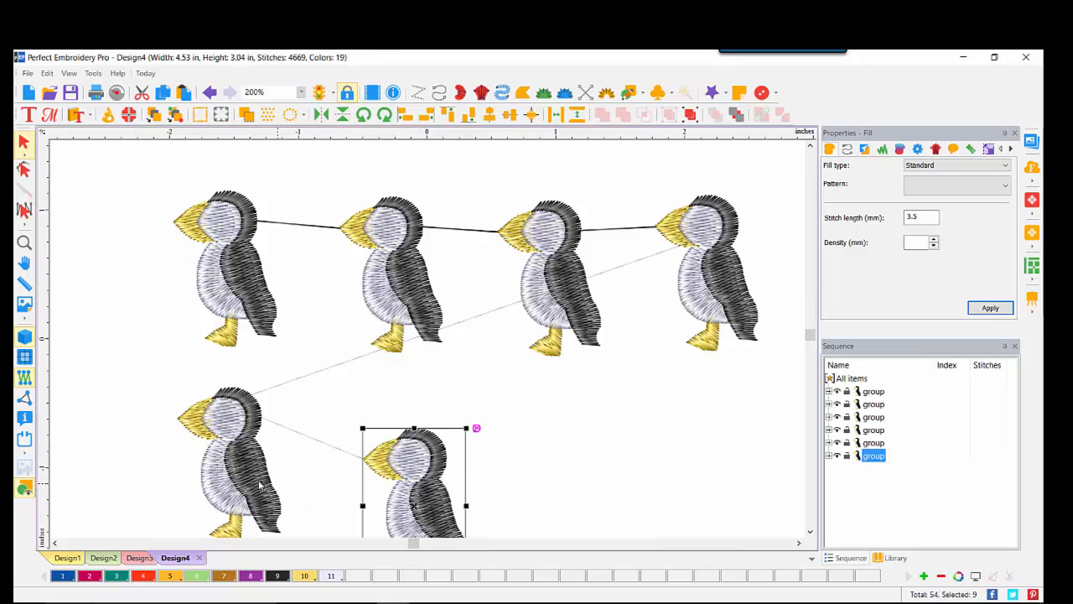
- Rearrange the six birds into two evenly spread rows of three
{"action": "left_click_drag", "start_coordinate": [257, 487], "coordinate": [245, 541]}
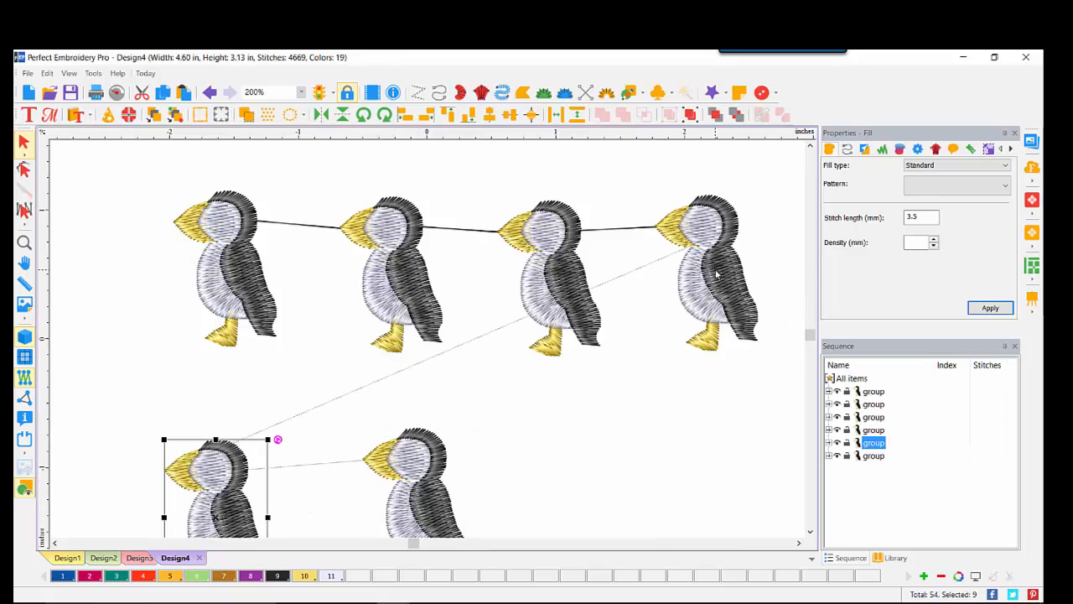
{"action": "left_click_drag", "start_coordinate": [695, 233], "coordinate": [710, 455]}
{"action": "left_click_drag", "start_coordinate": [512, 293], "coordinate": [652, 295]}
{"action": "left_click_drag", "start_coordinate": [413, 308], "coordinate": [477, 295]}
{"action": "key", "text": "F4"}
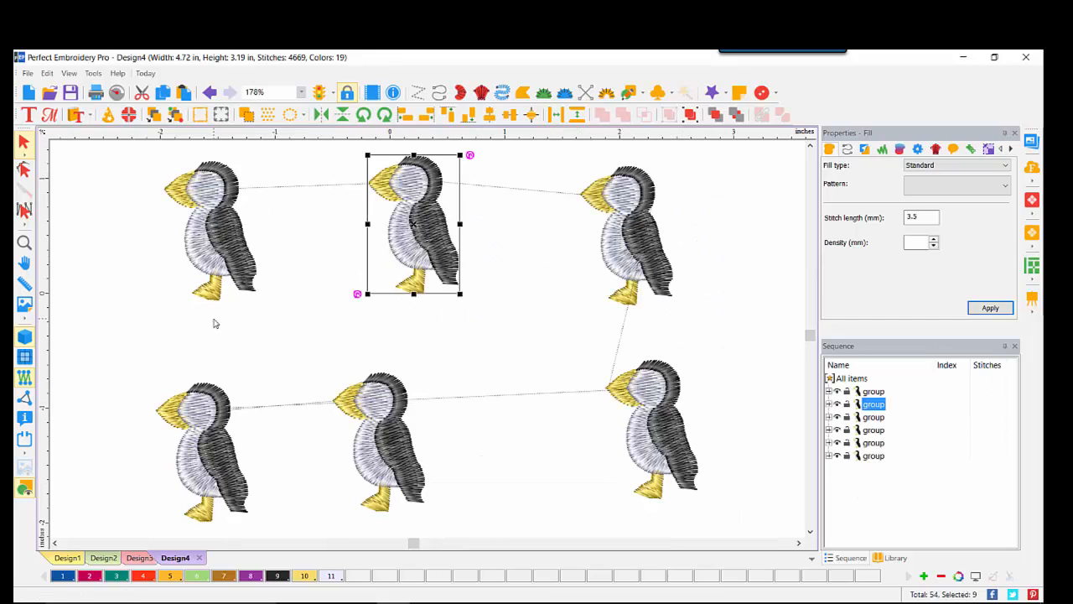
- Create a united outline around the upper-left bird at a distance of 0
{"action": "left_click", "coordinate": [227, 246]}
{"action": "right_click", "coordinate": [228, 247]}
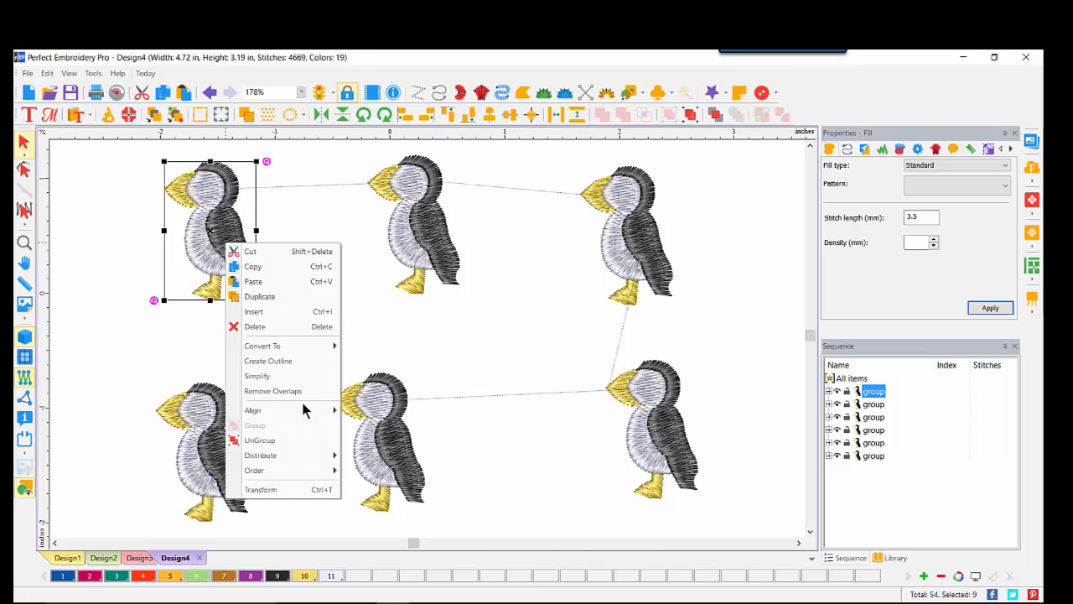
{"action": "left_click", "coordinate": [287, 360]}
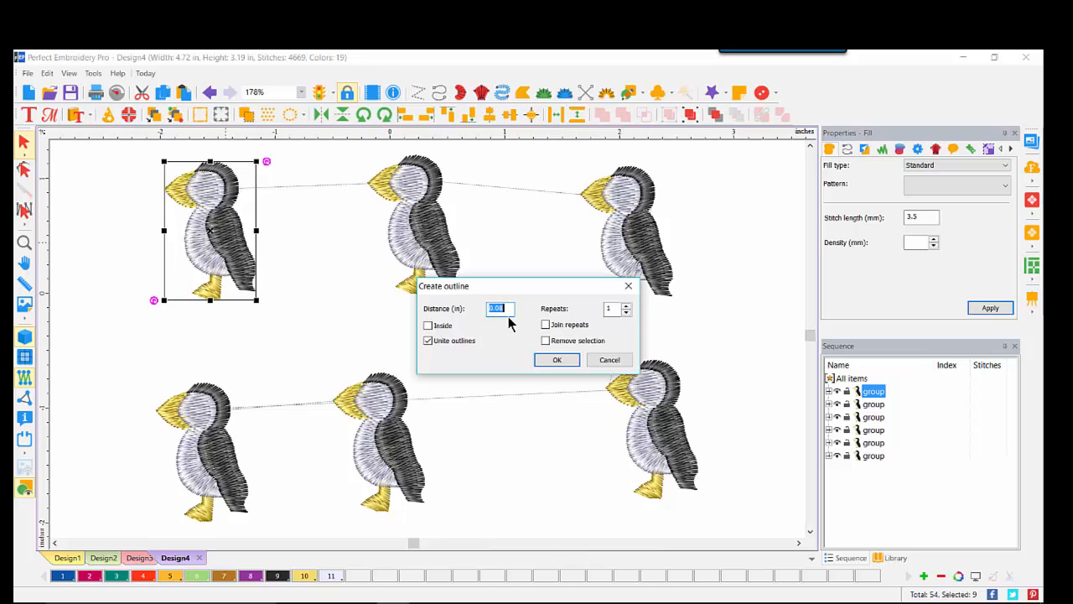
{"action": "type", "text": "0"}
{"action": "left_click", "coordinate": [558, 360]}
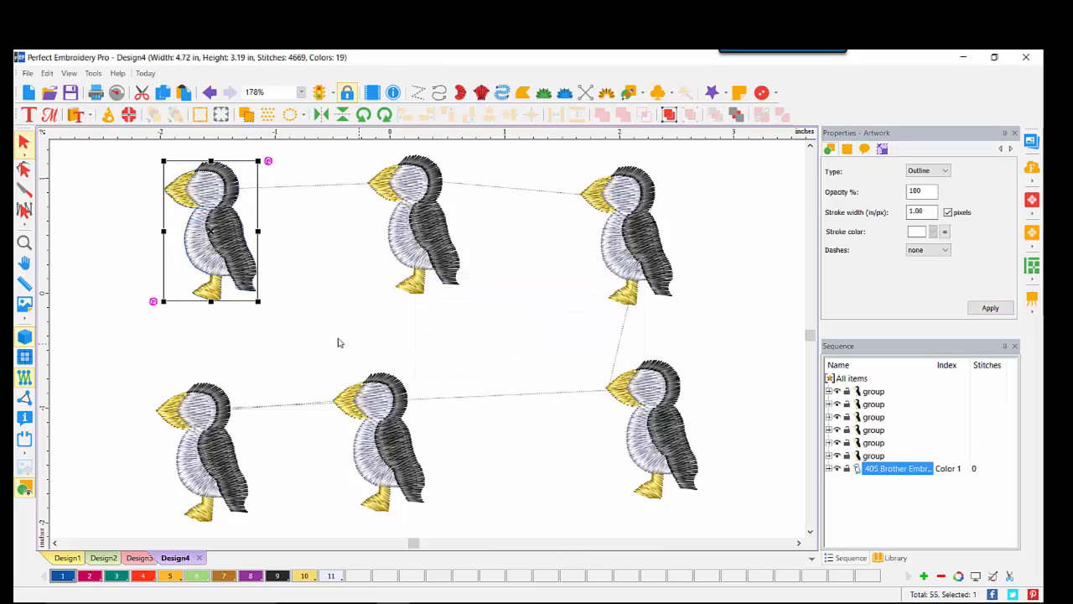
- Temporarily hide the upper-left bird to examine the shape of its outline, then show the bird again
{"action": "left_click", "coordinate": [225, 243]}
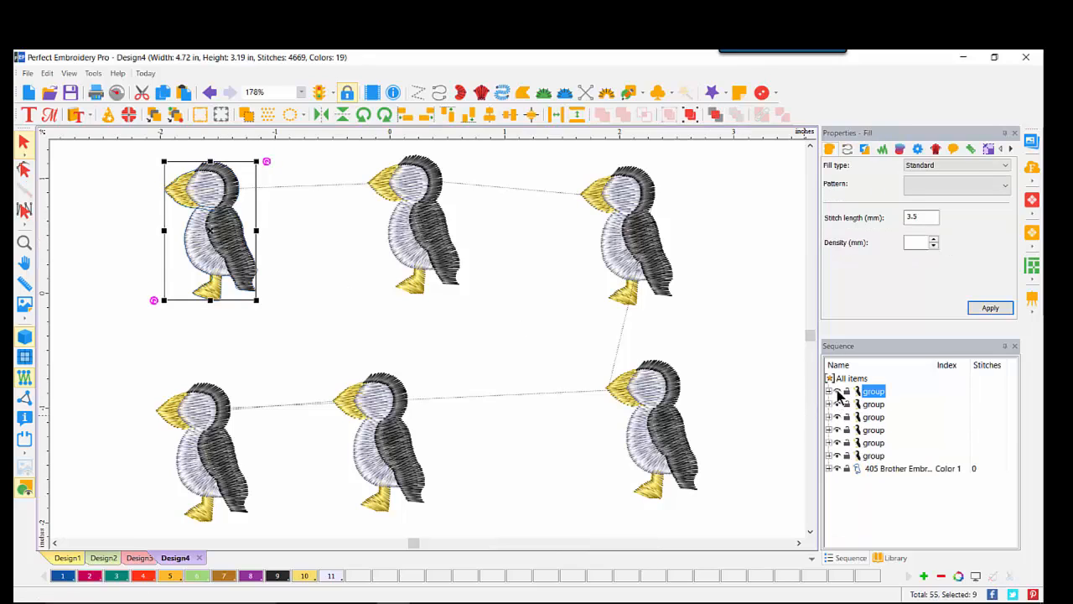
{"action": "left_click", "coordinate": [838, 392]}
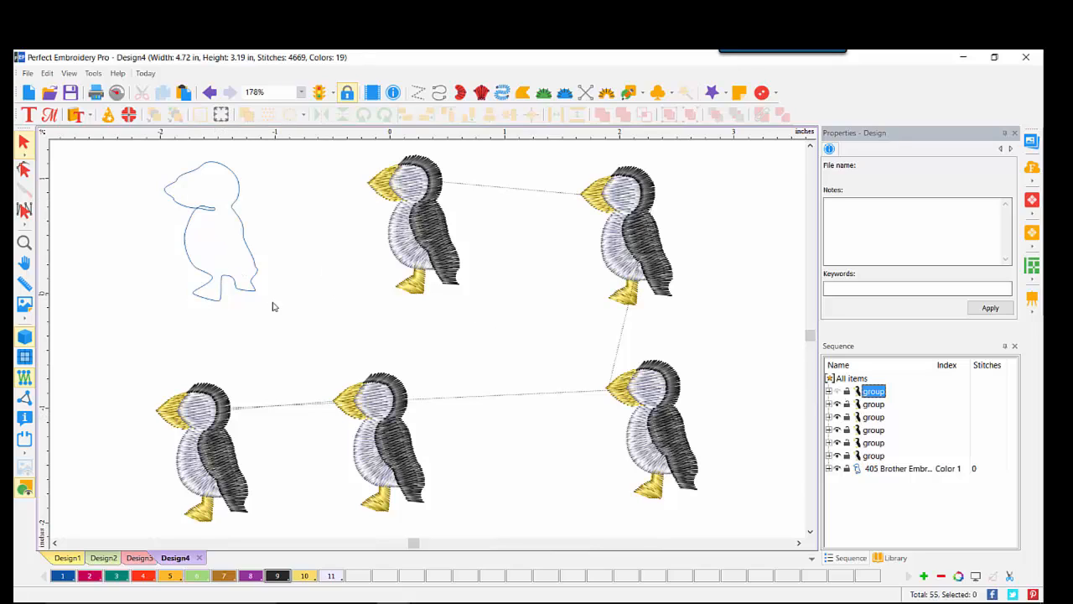
{"action": "left_click", "coordinate": [837, 392]}
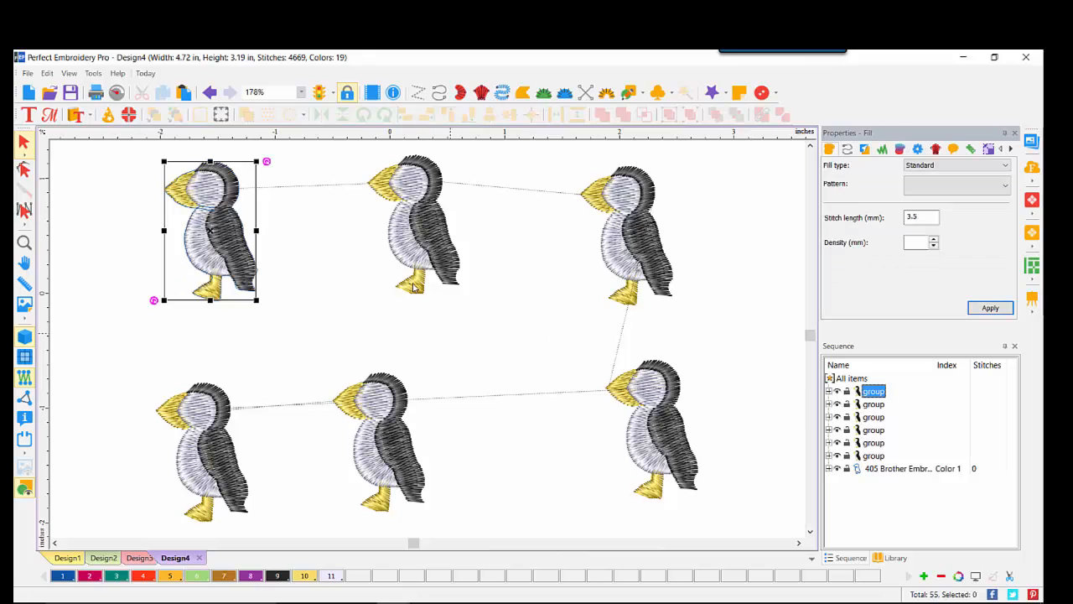
- Create a united outline around the upper-middle bird at 0.08 inch with 4 repeats, and recolor it with Color 2
{"action": "left_click", "coordinate": [426, 236]}
{"action": "right_click", "coordinate": [426, 234]}
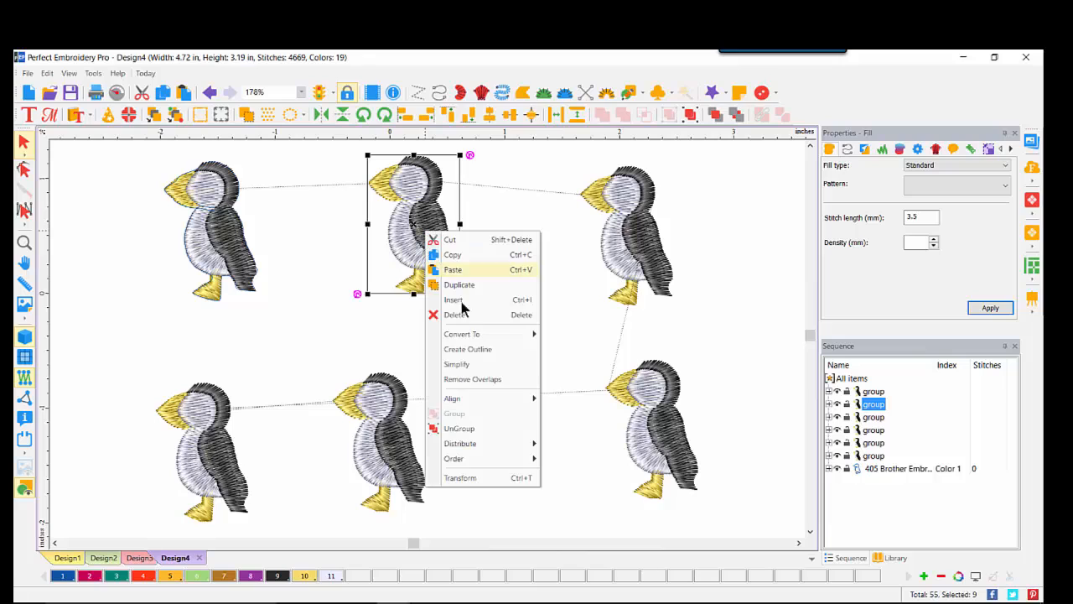
{"action": "left_click", "coordinate": [473, 349]}
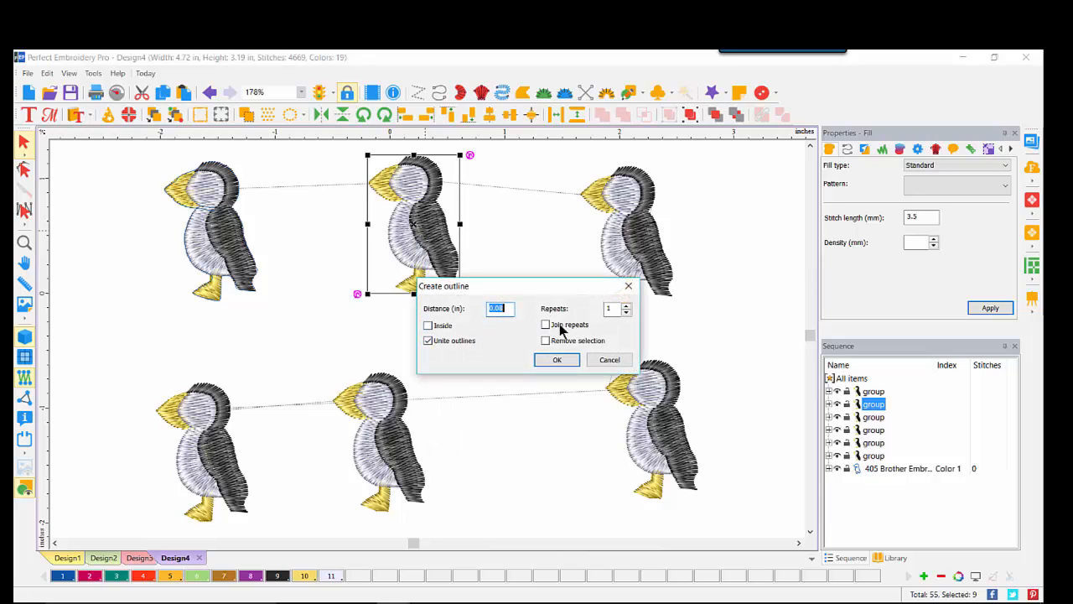
{"action": "left_click", "coordinate": [627, 310]}
{"action": "left_click", "coordinate": [555, 360]}
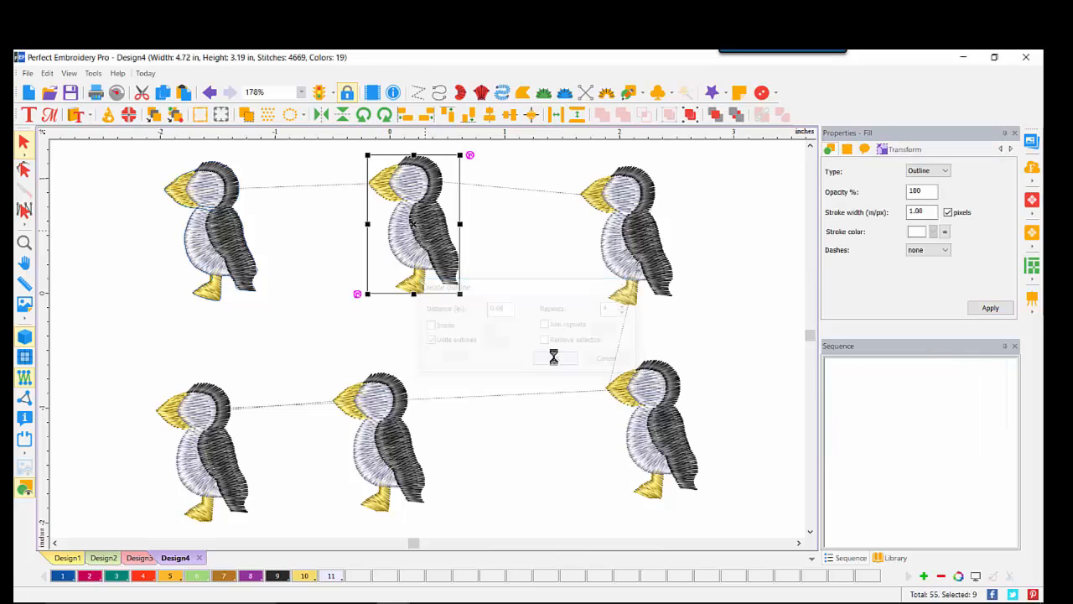
{"action": "left_click", "coordinate": [811, 145]}
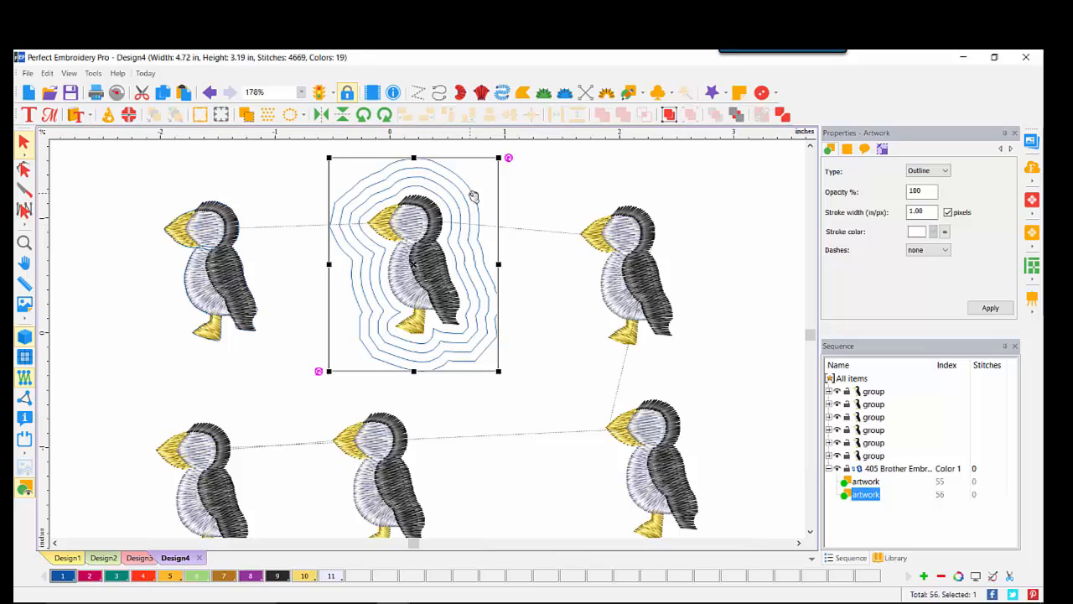
{"action": "left_click", "coordinate": [90, 575]}
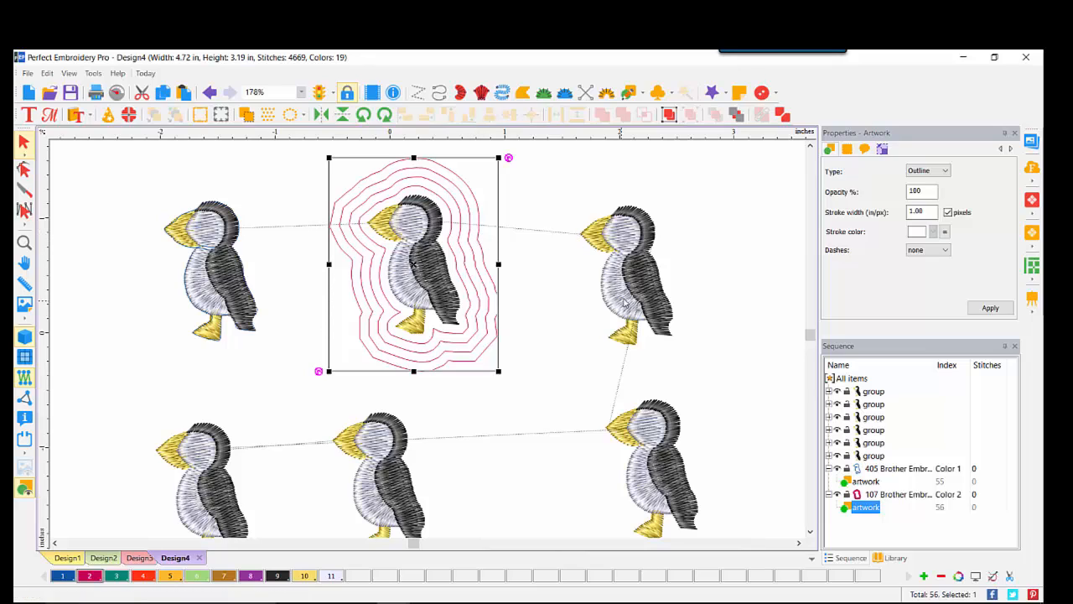
- Create a united outline around the upper-right bird at 0.08 inch with 4 joined repeats, then select the resulting artwork in the sequence
{"action": "left_click", "coordinate": [634, 281]}
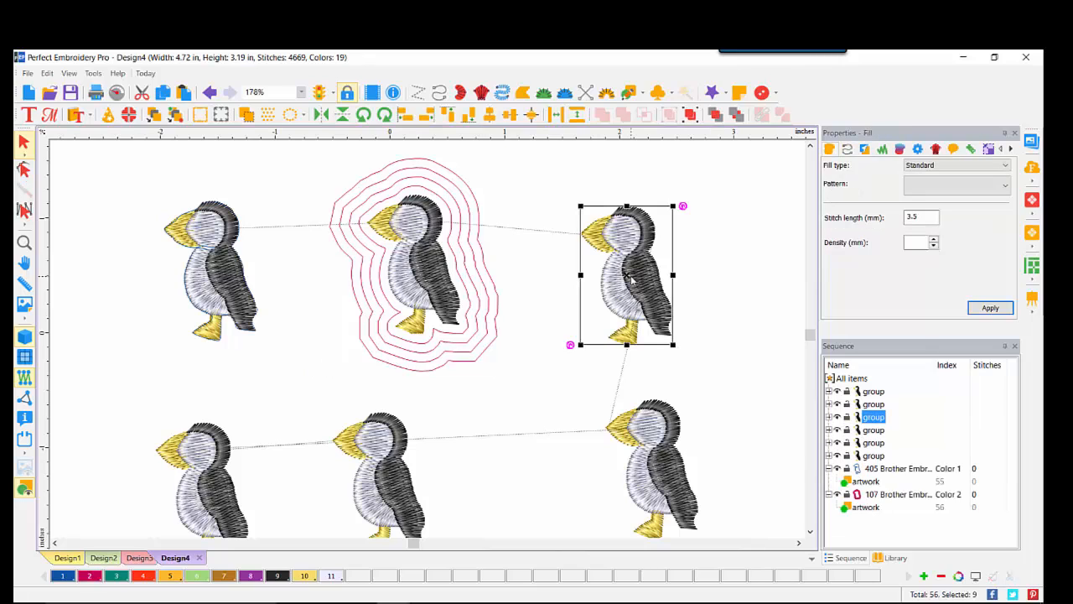
{"action": "right_click", "coordinate": [633, 280]}
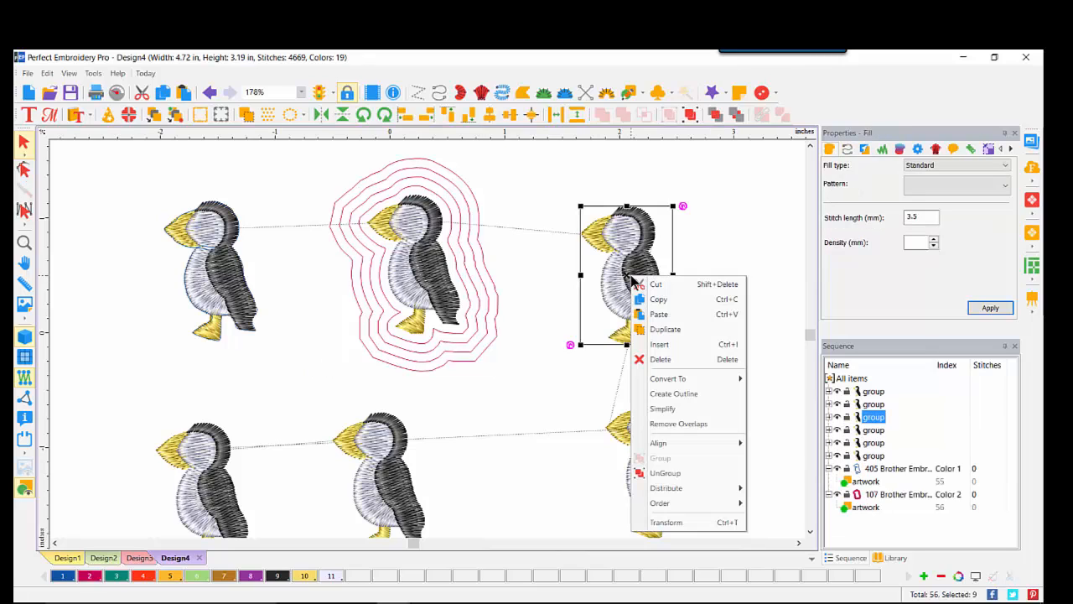
{"action": "left_click", "coordinate": [661, 396]}
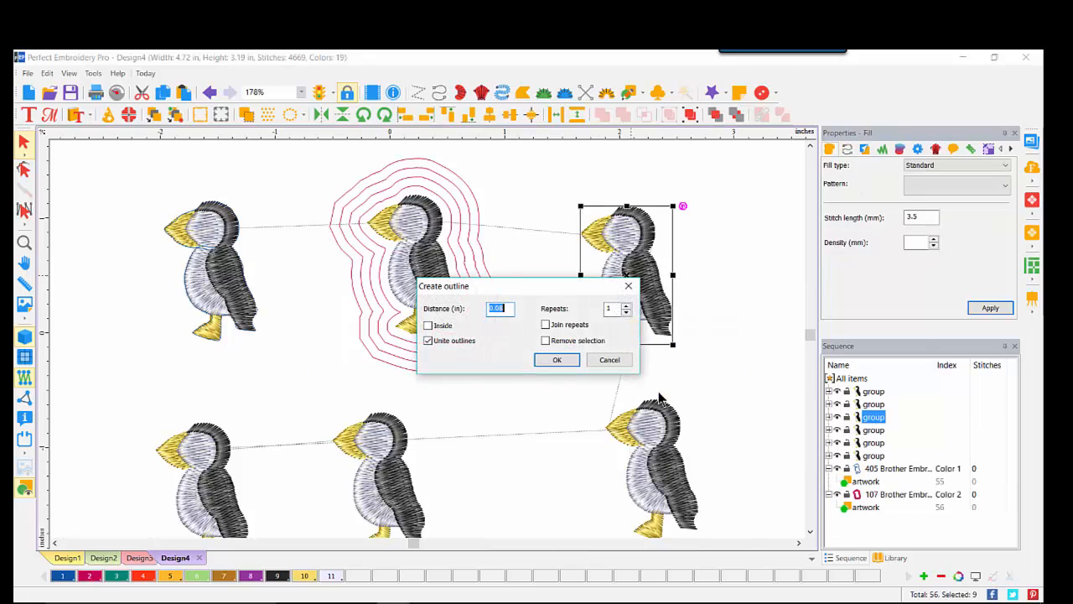
{"action": "left_click", "coordinate": [627, 307]}
{"action": "left_click", "coordinate": [546, 325]}
{"action": "left_click", "coordinate": [557, 359]}
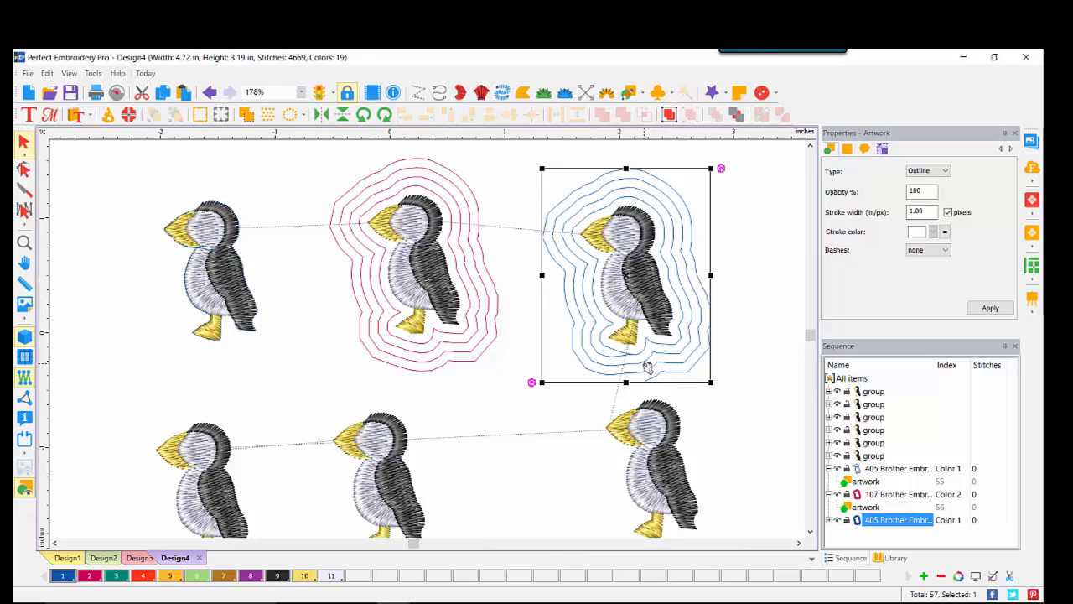
{"action": "left_click", "coordinate": [829, 520]}
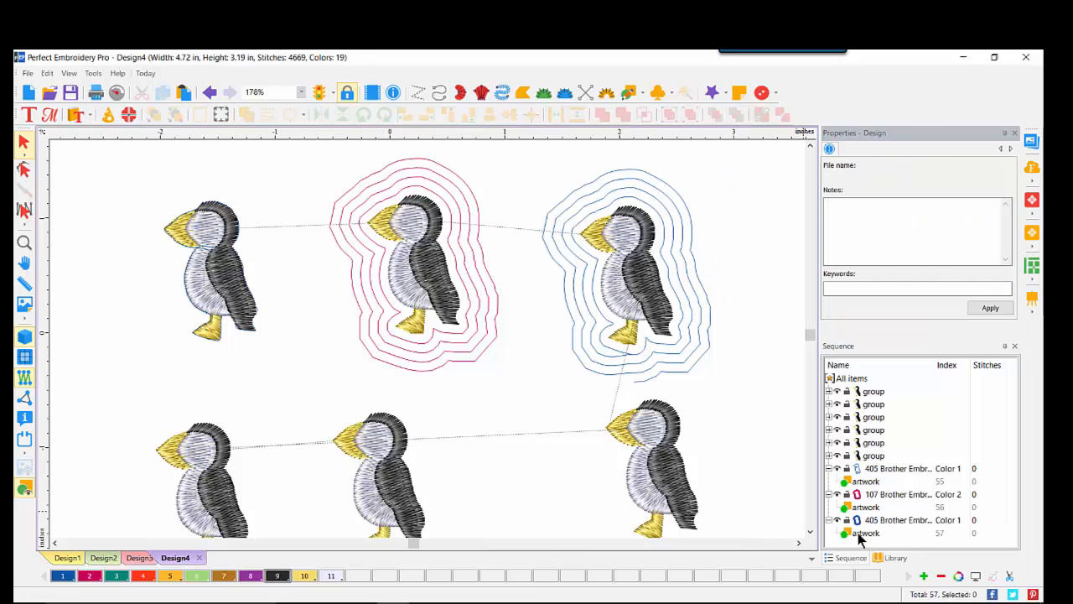
{"action": "left_click", "coordinate": [860, 534]}
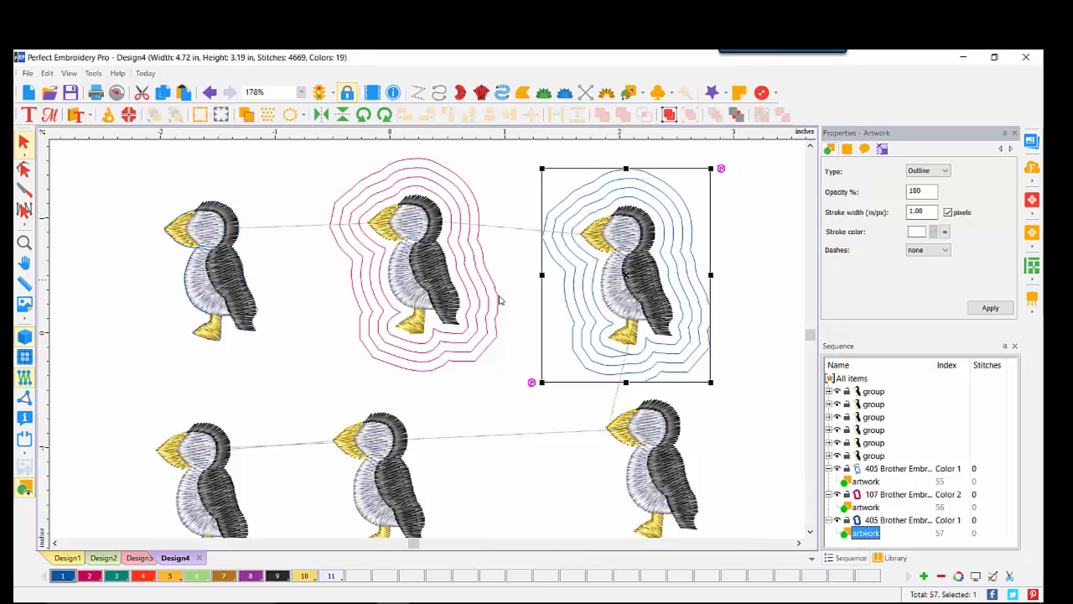
- Break apart the repeated outline around the upper-middle bird and select its separate rings one by one to examine them
{"action": "left_click", "coordinate": [471, 328]}
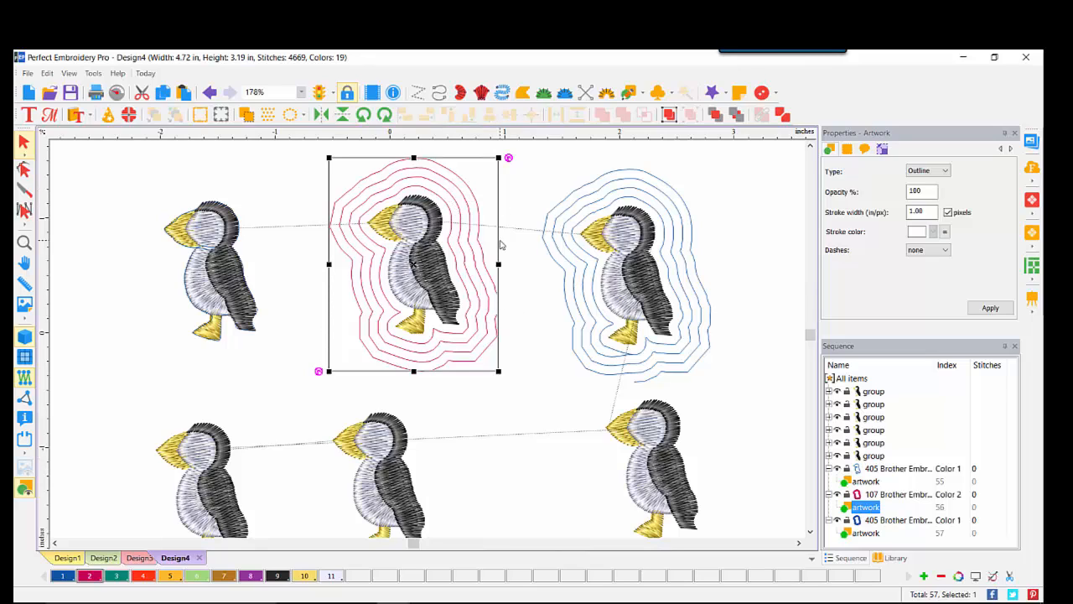
{"action": "right_click", "coordinate": [464, 210]}
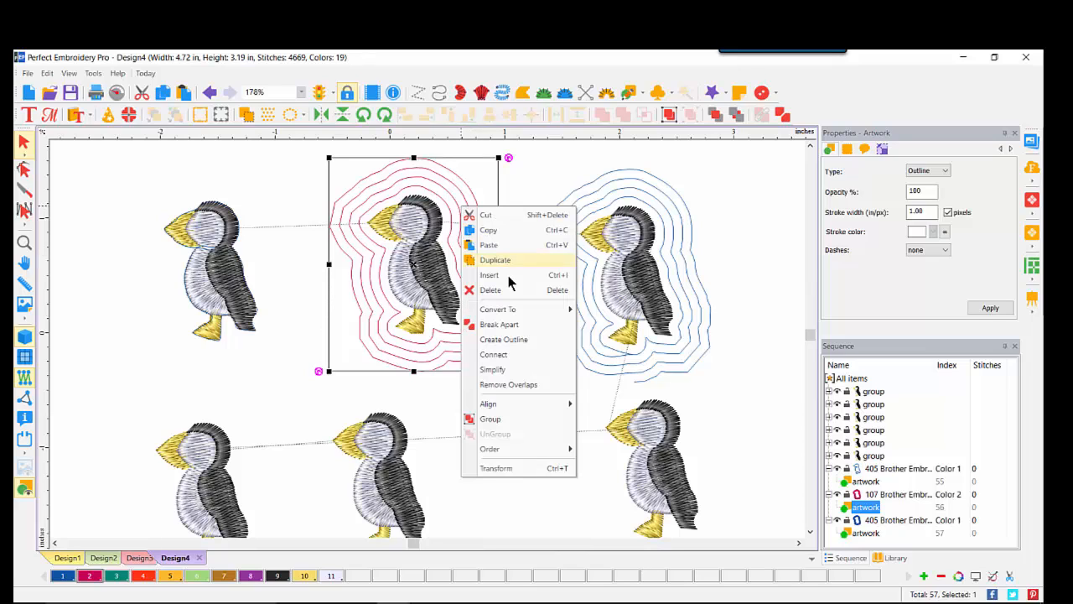
{"action": "left_click", "coordinate": [503, 325]}
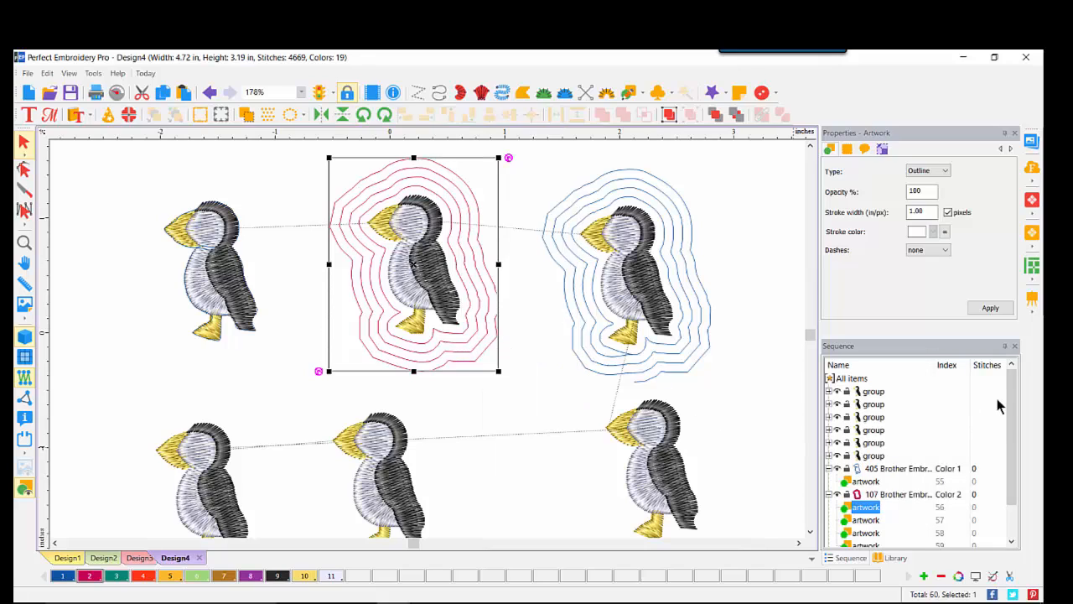
{"action": "scroll", "coordinate": [1015, 420], "scroll_direction": "down", "scroll_amount": 3}
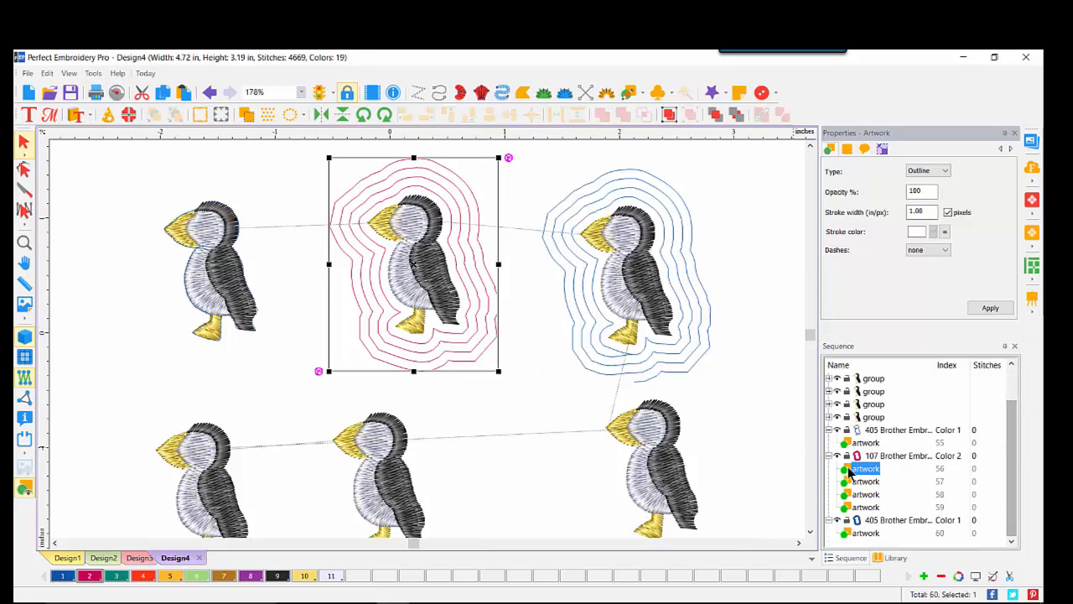
{"action": "left_click", "coordinate": [877, 482]}
{"action": "left_click", "coordinate": [874, 494]}
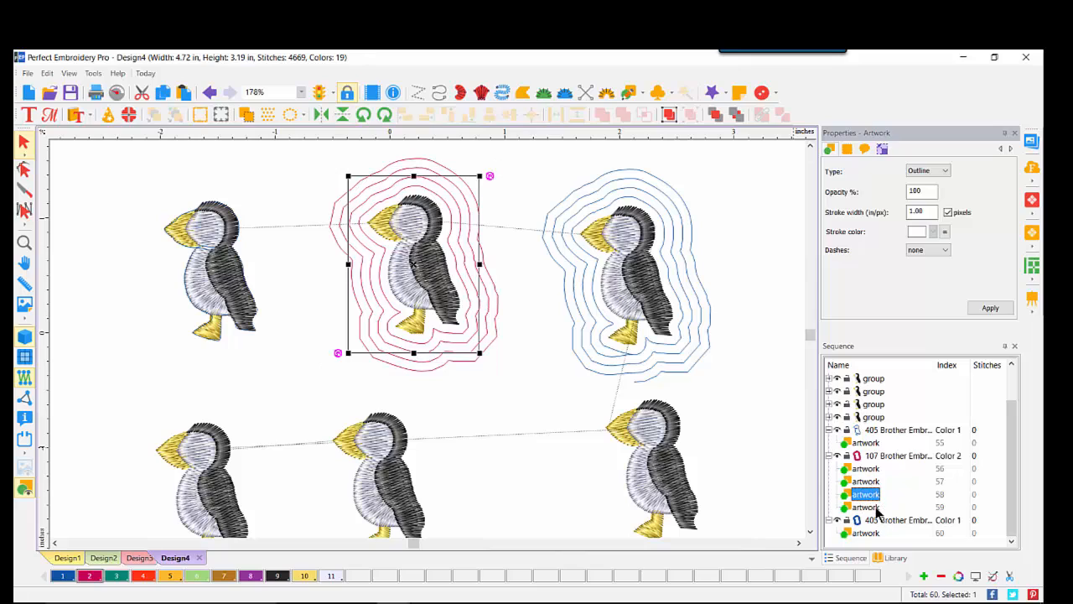
{"action": "left_click", "coordinate": [875, 508]}
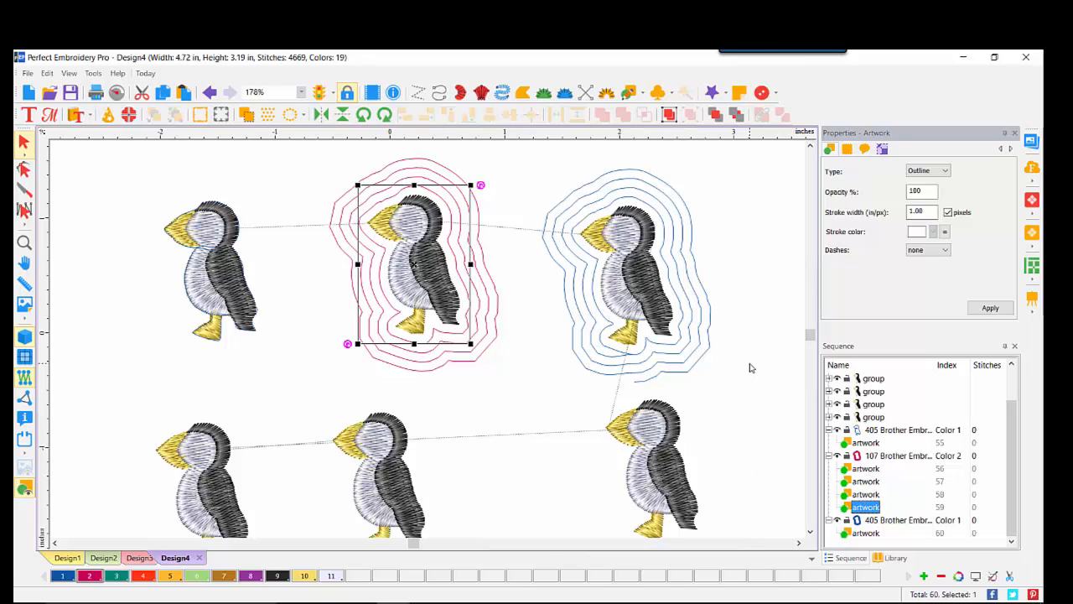
{"action": "left_click", "coordinate": [470, 390]}
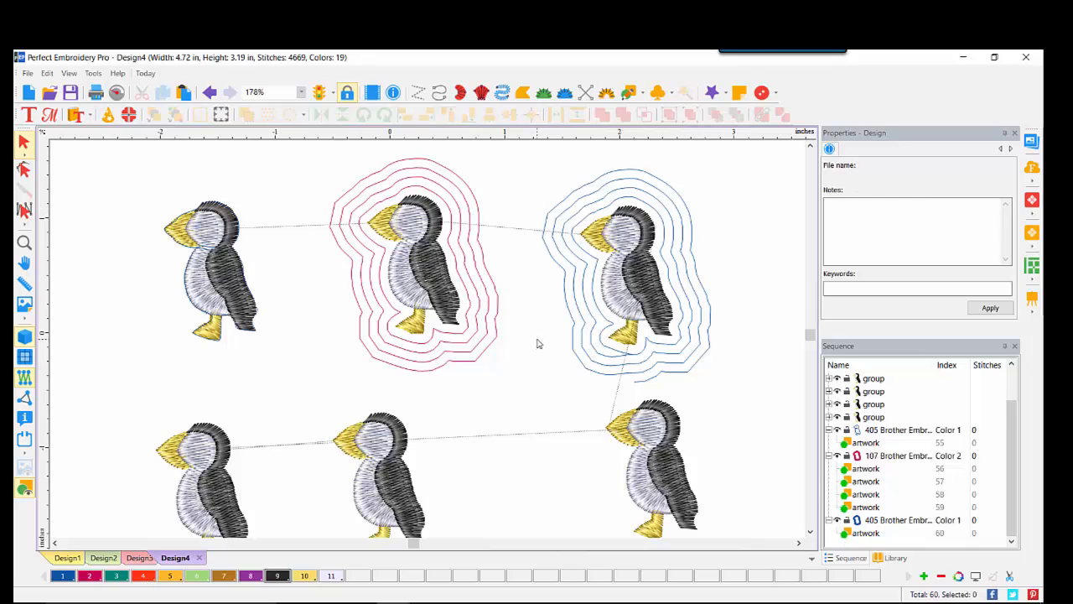
- Move the lower-left bird outward and replace it with a united outline at 0.08 inch with 4 joined repeats, removing the selection
{"action": "left_click", "coordinate": [810, 533]}
{"action": "left_click", "coordinate": [810, 534]}
{"action": "left_click", "coordinate": [810, 533]}
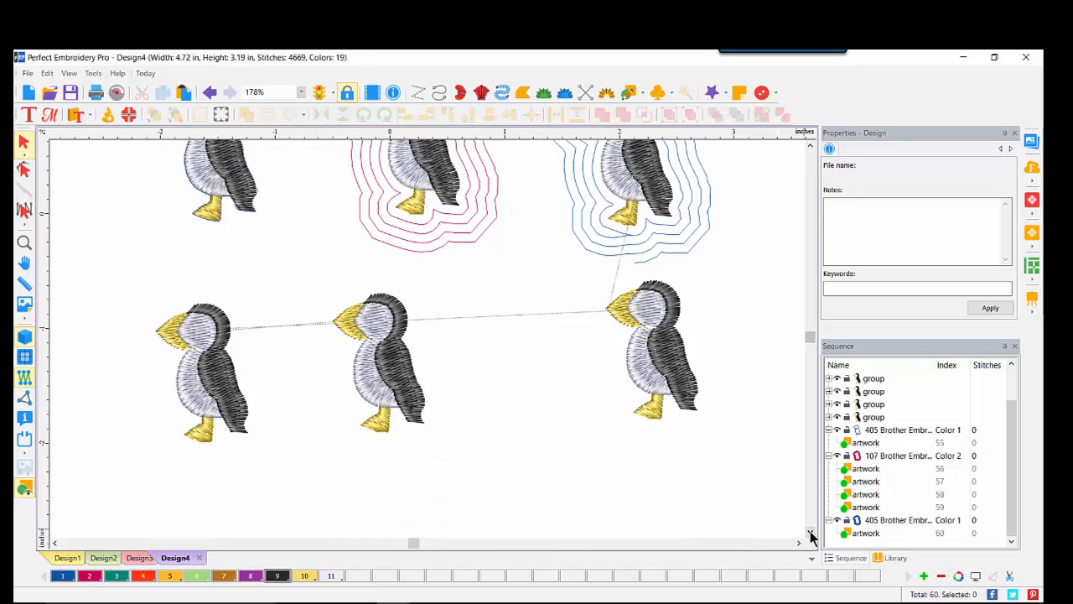
{"action": "left_click_drag", "start_coordinate": [217, 376], "coordinate": [170, 373]}
{"action": "right_click", "coordinate": [170, 374]}
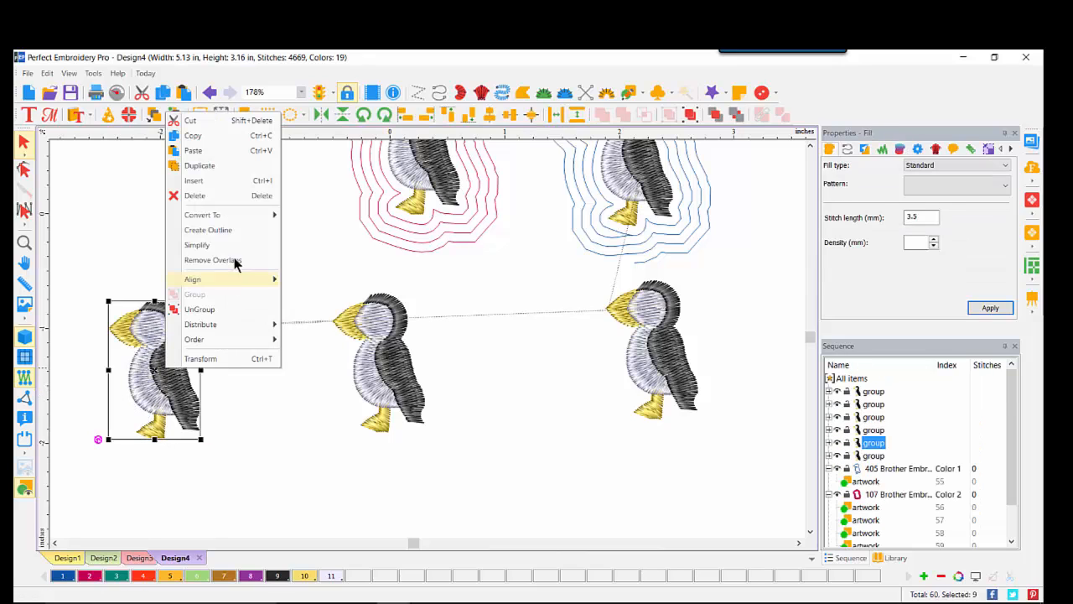
{"action": "left_click", "coordinate": [233, 230]}
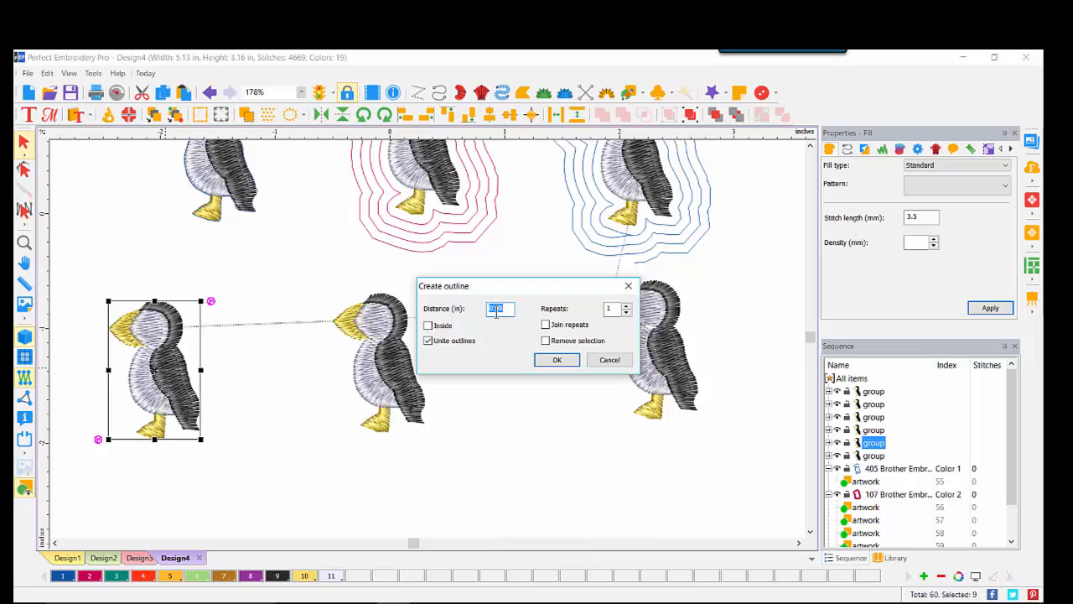
{"action": "left_click", "coordinate": [626, 306]}
{"action": "left_click", "coordinate": [626, 309]}
{"action": "left_click", "coordinate": [545, 327]}
{"action": "left_click", "coordinate": [548, 342]}
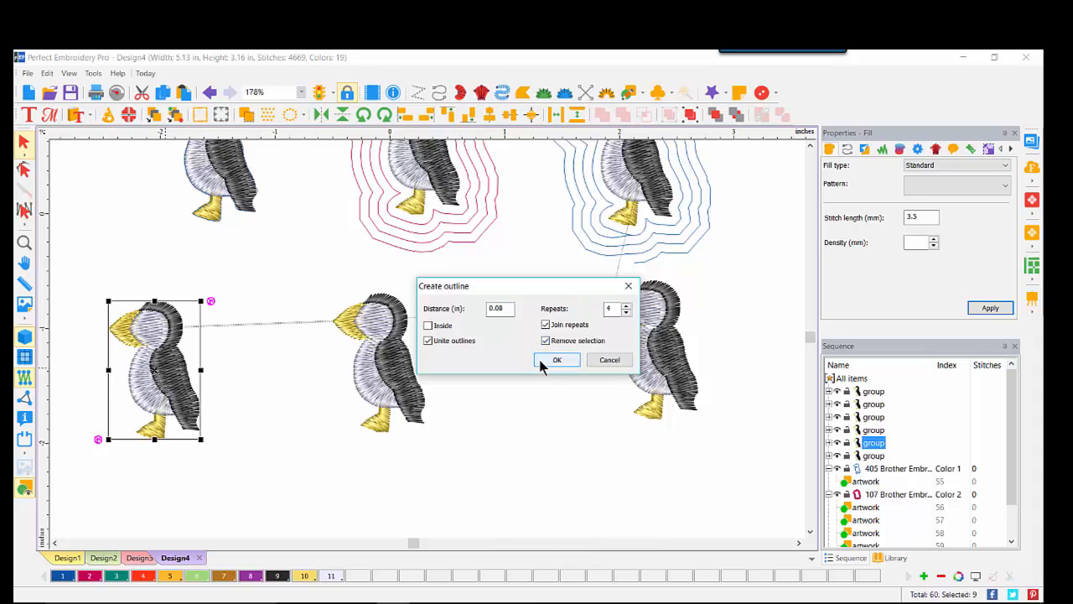
{"action": "left_click", "coordinate": [555, 359]}
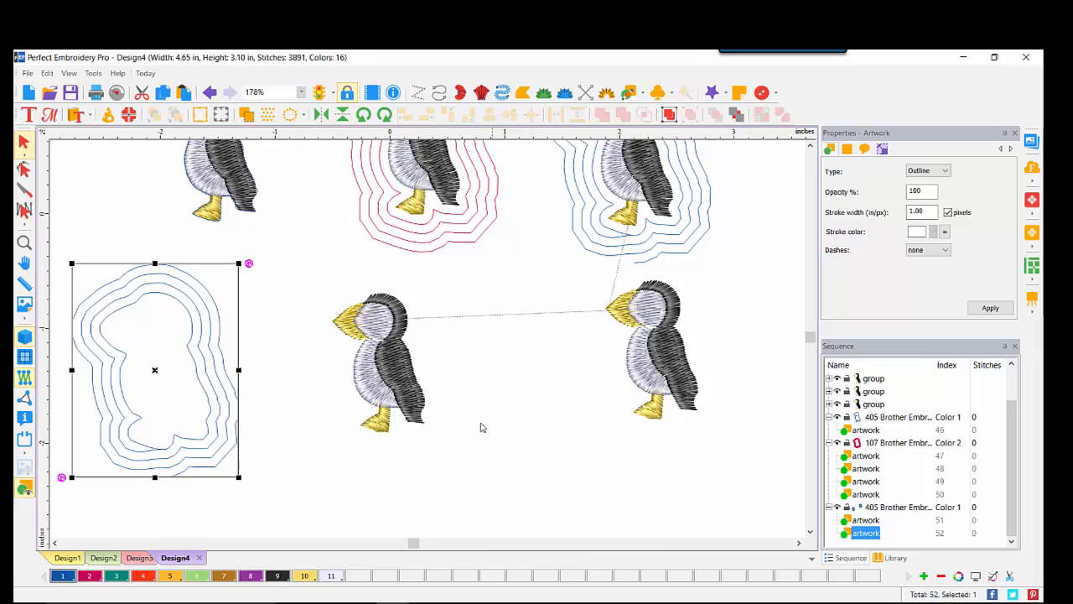
- Move the lower-middle bird away from its neighbours and create a united inside outline at a distance of 0.03 inch
{"action": "left_click_drag", "start_coordinate": [390, 377], "coordinate": [424, 413]}
{"action": "right_click", "coordinate": [424, 413]}
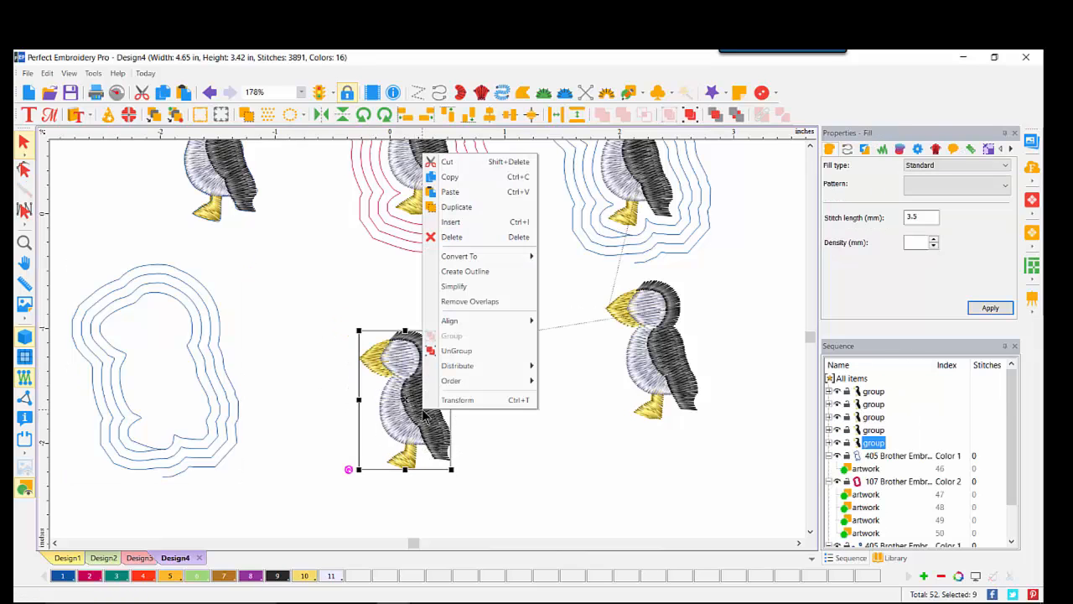
{"action": "left_click", "coordinate": [470, 271]}
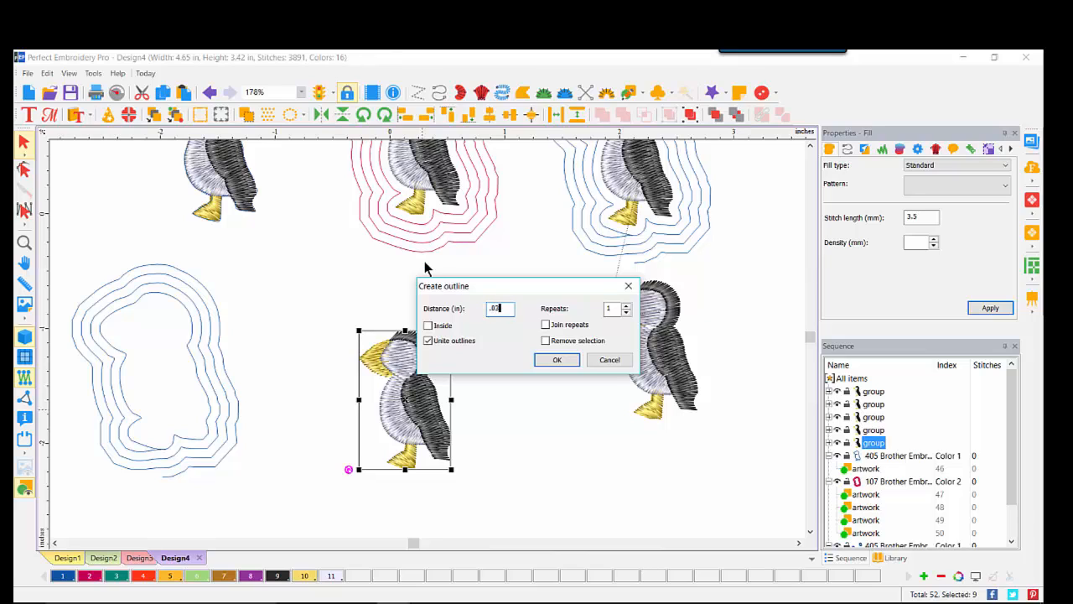
{"action": "left_click", "coordinate": [428, 326]}
{"action": "left_click", "coordinate": [544, 360]}
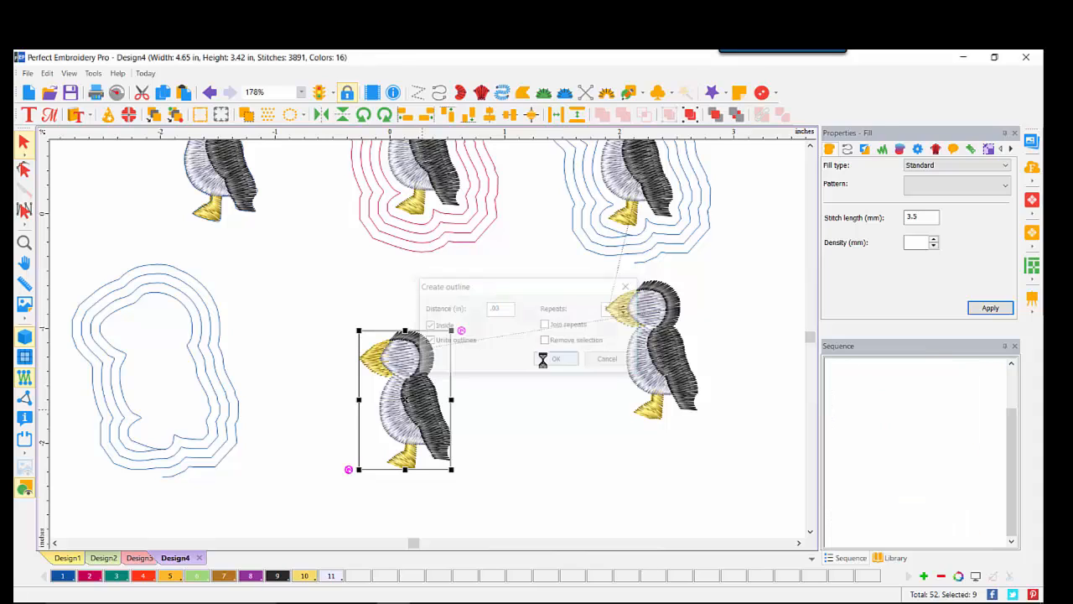
- Inspect the inside outline of the lower-middle bird up close and recolor it with Color 4
{"action": "left_click", "coordinate": [24, 242]}
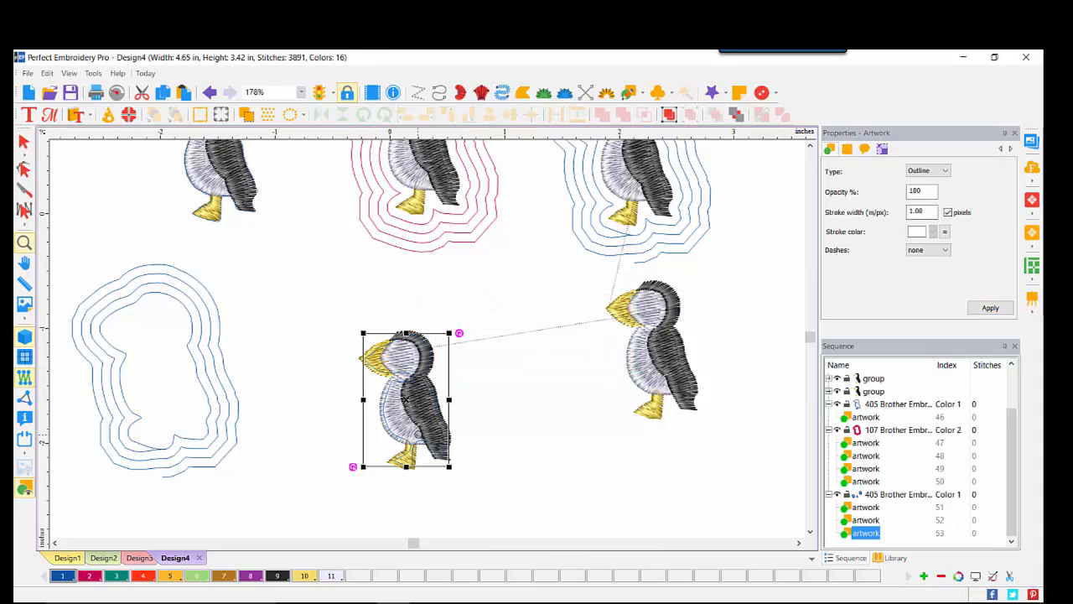
{"action": "left_click", "coordinate": [419, 435]}
{"action": "left_click", "coordinate": [417, 435]}
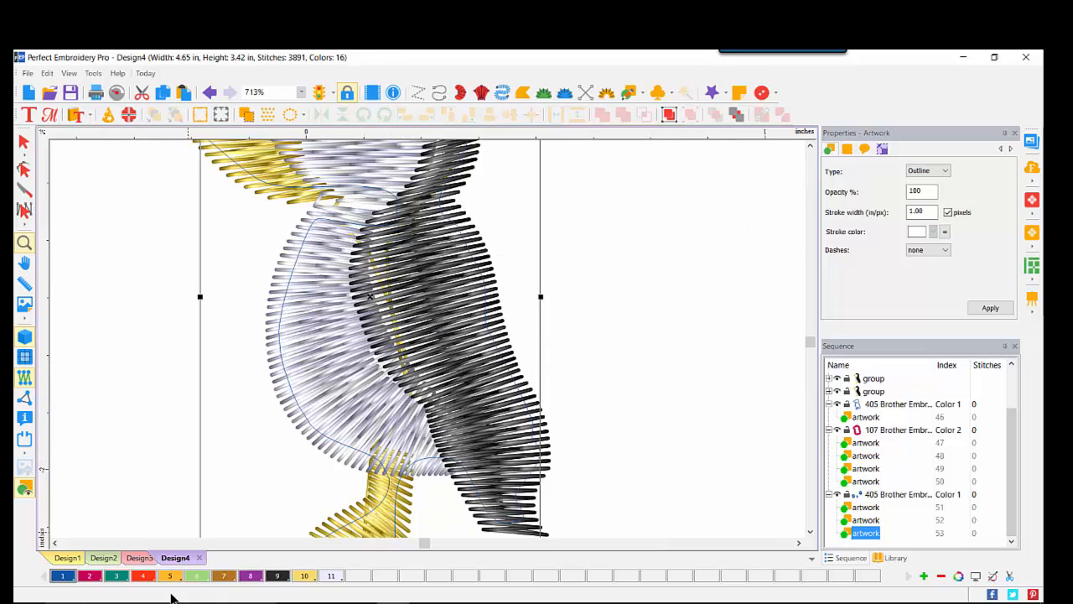
{"action": "left_click", "coordinate": [145, 577]}
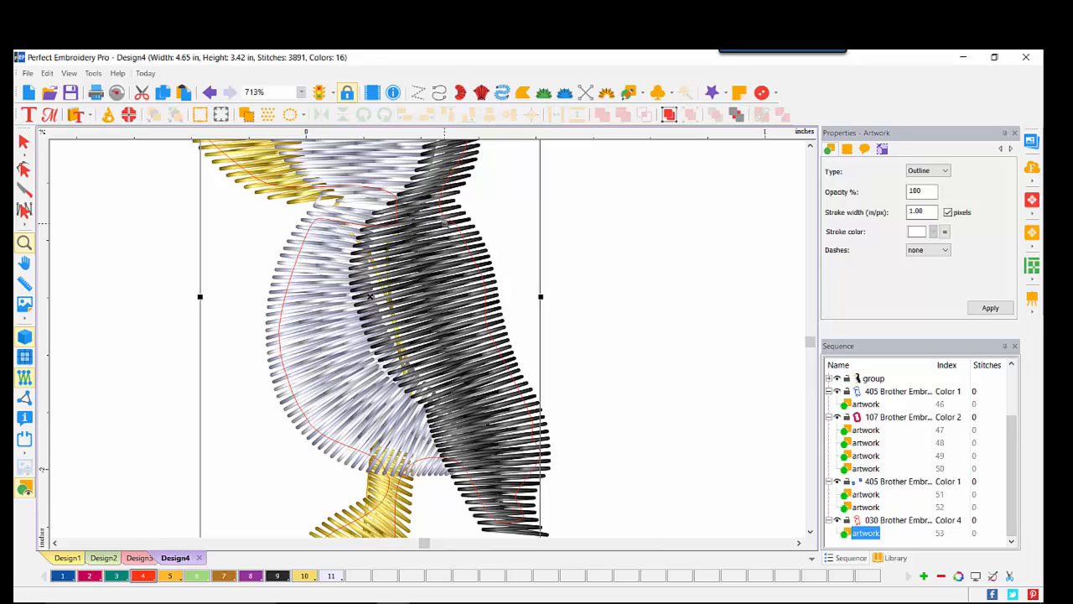
{"action": "double_click", "coordinate": [25, 243]}
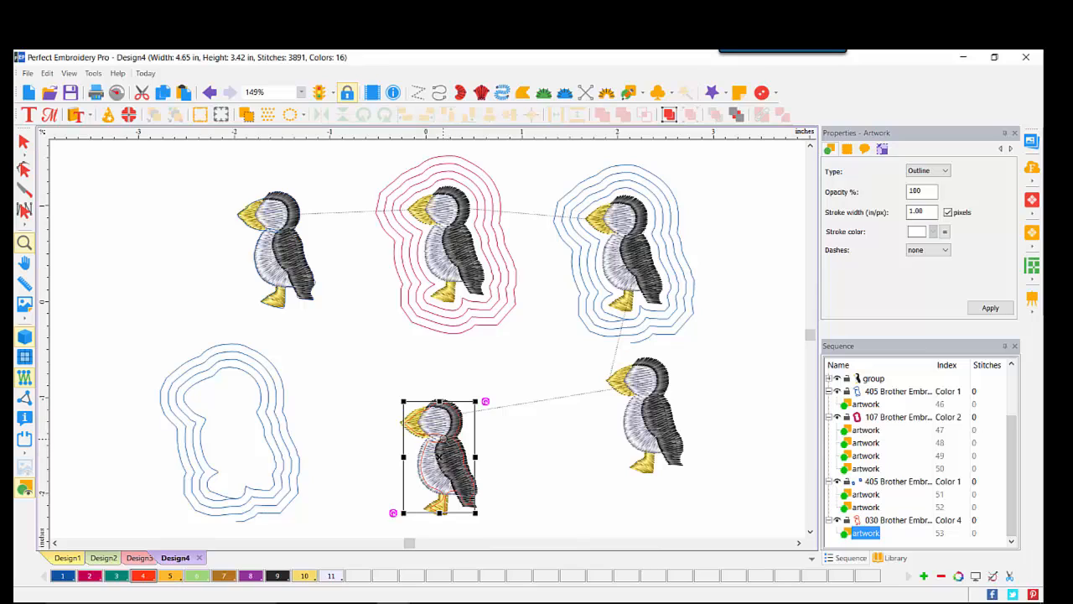
{"action": "left_click", "coordinate": [24, 143]}
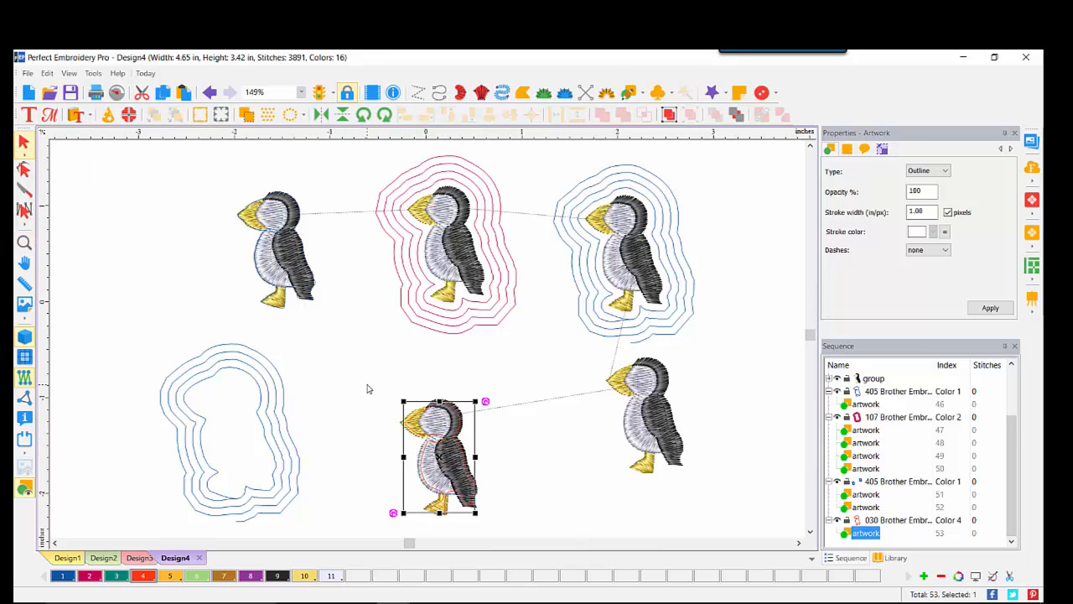
{"action": "left_click", "coordinate": [545, 387]}
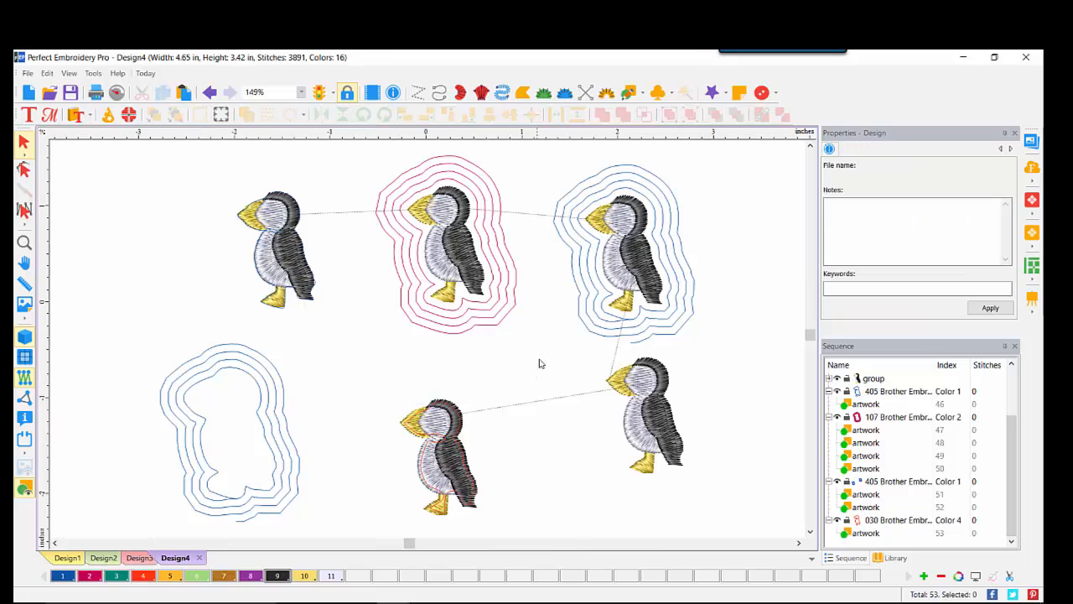
- Draw an artwork rectangle about 1.5 by 1.7 inches around the lower-middle bird and combine it with the bird's inside outline
{"action": "left_click", "coordinate": [642, 94]}
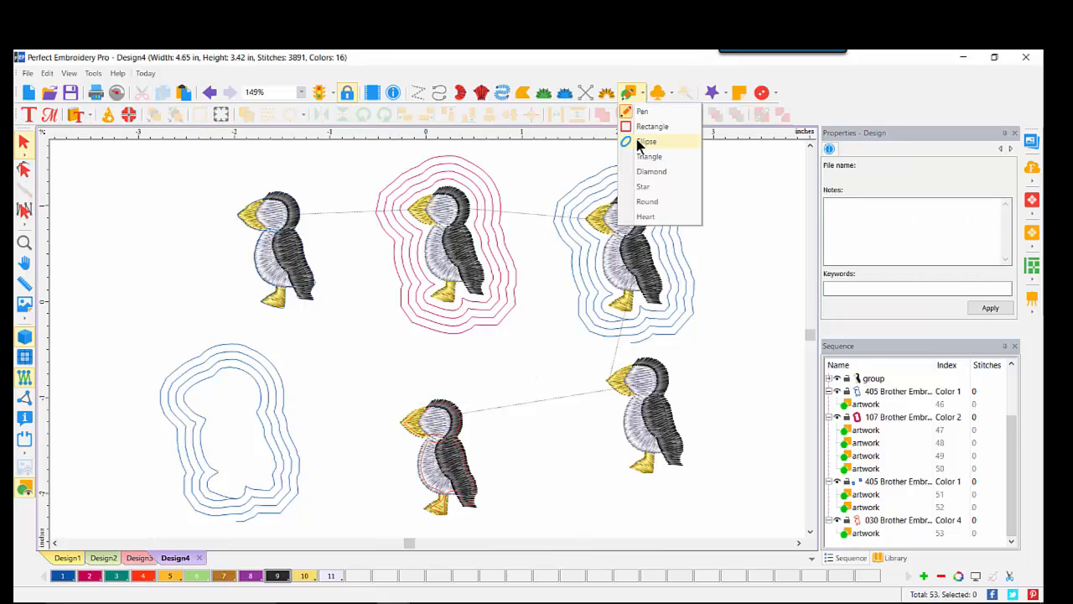
{"action": "left_click", "coordinate": [671, 128]}
{"action": "left_click_drag", "start_coordinate": [375, 372], "coordinate": [518, 535]}
{"action": "scroll", "coordinate": [852, 534], "scroll_direction": "down", "scroll_amount": 2}
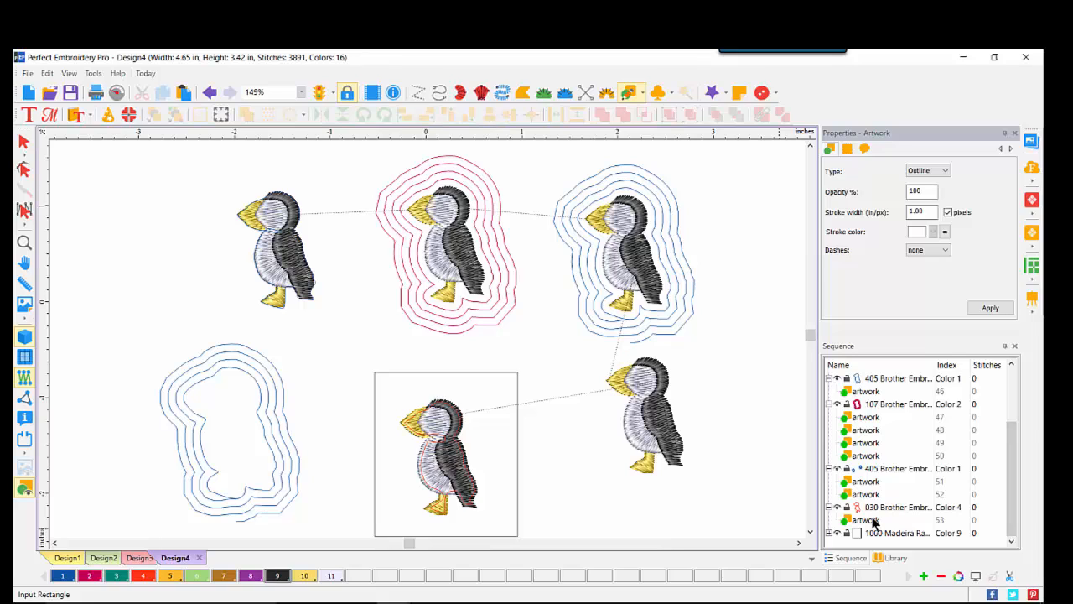
{"action": "left_click", "coordinate": [868, 520]}
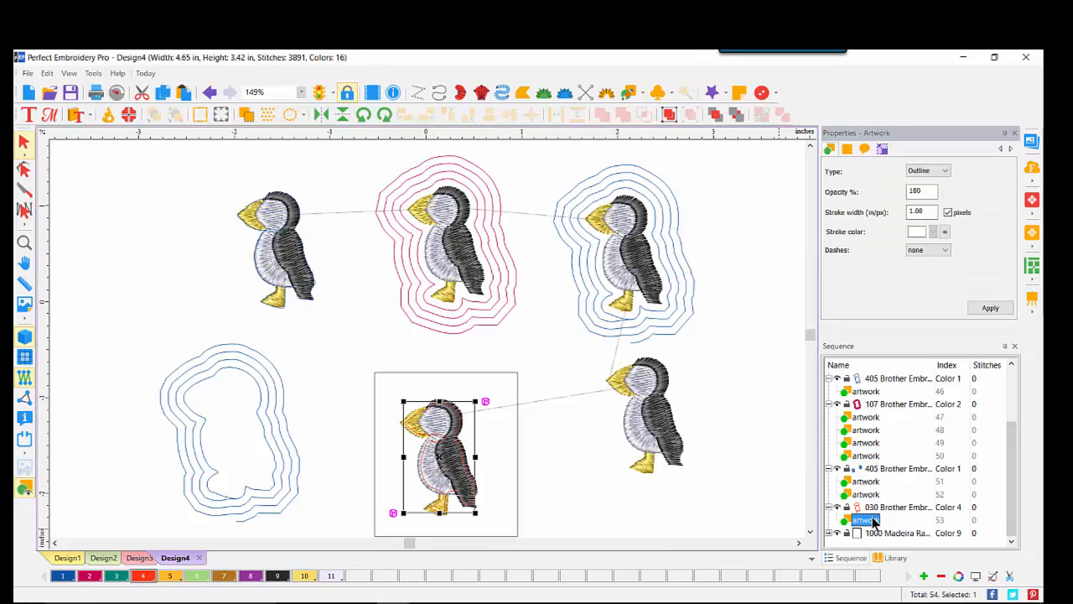
{"action": "left_click", "coordinate": [877, 535], "text": "ctrl"}
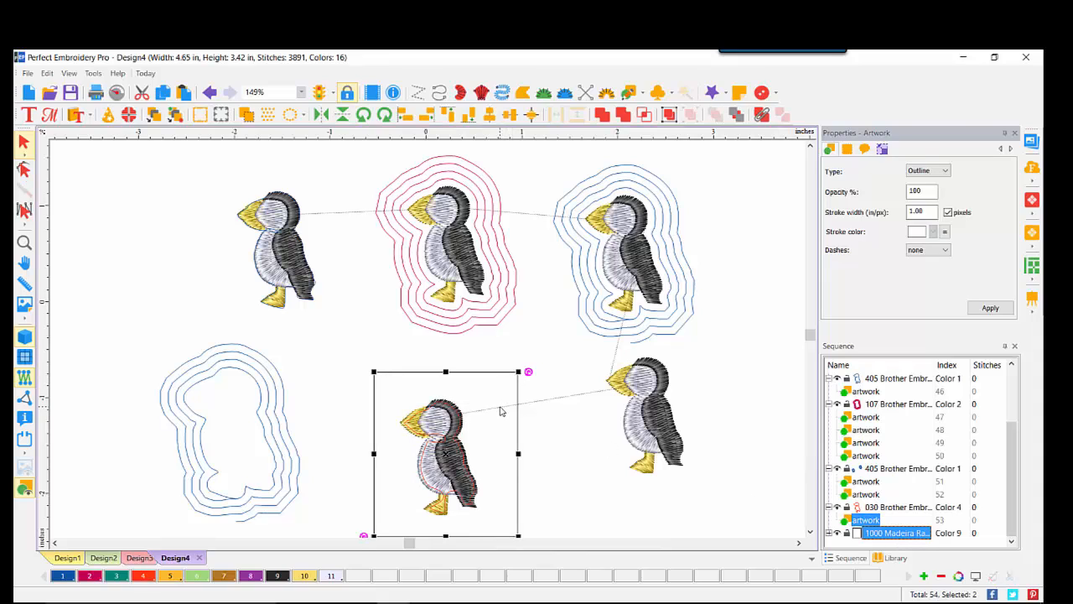
{"action": "left_click", "coordinate": [762, 116]}
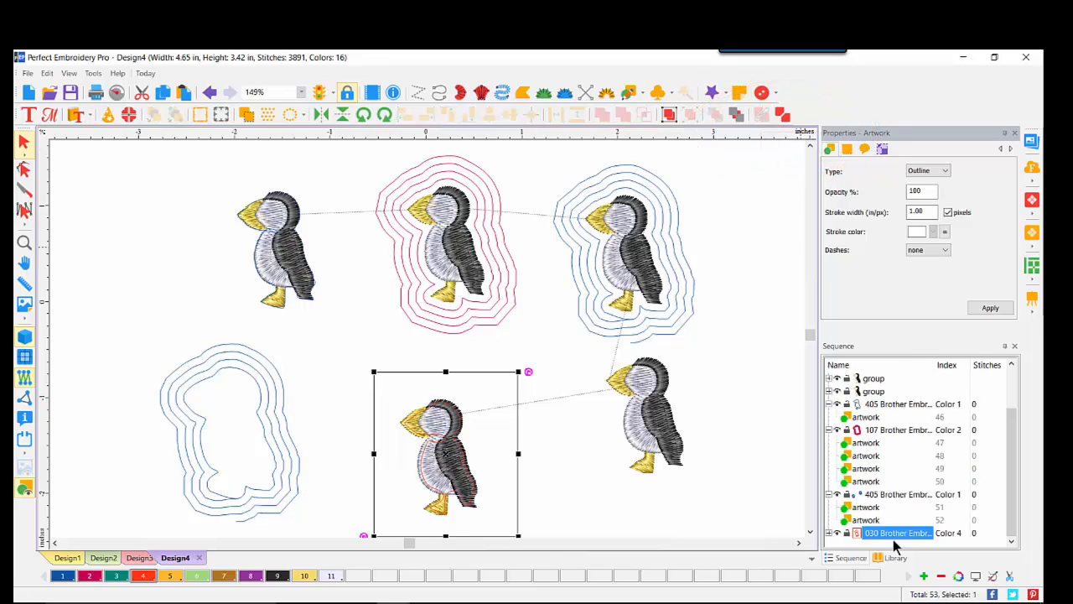
- Convert the combined rectangle and bird outline to a Complex Fill
{"action": "right_click", "coordinate": [461, 424]}
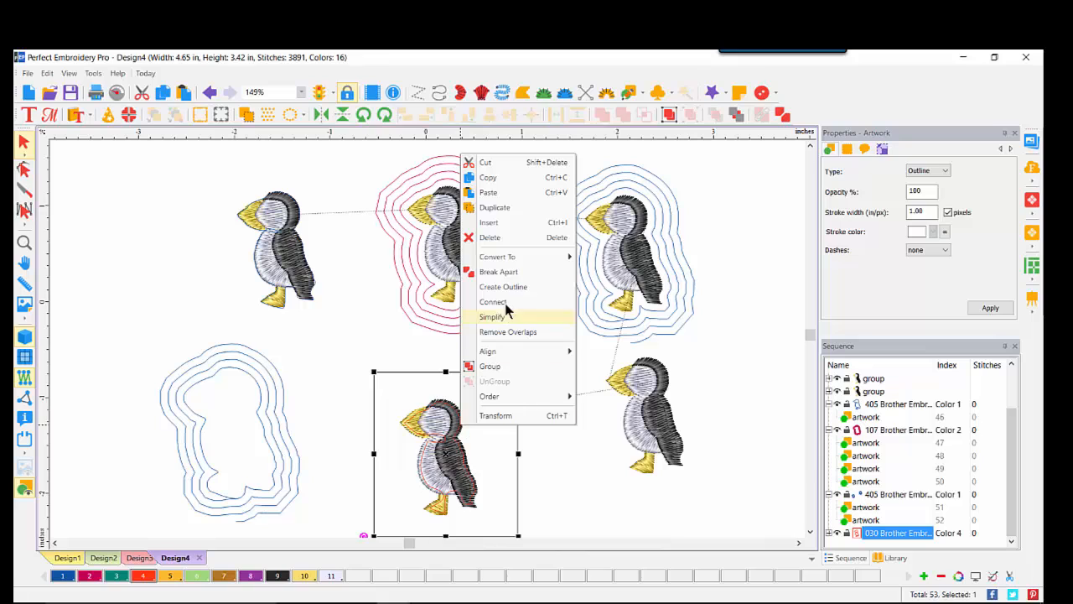
{"action": "mouse_move", "coordinate": [513, 257]}
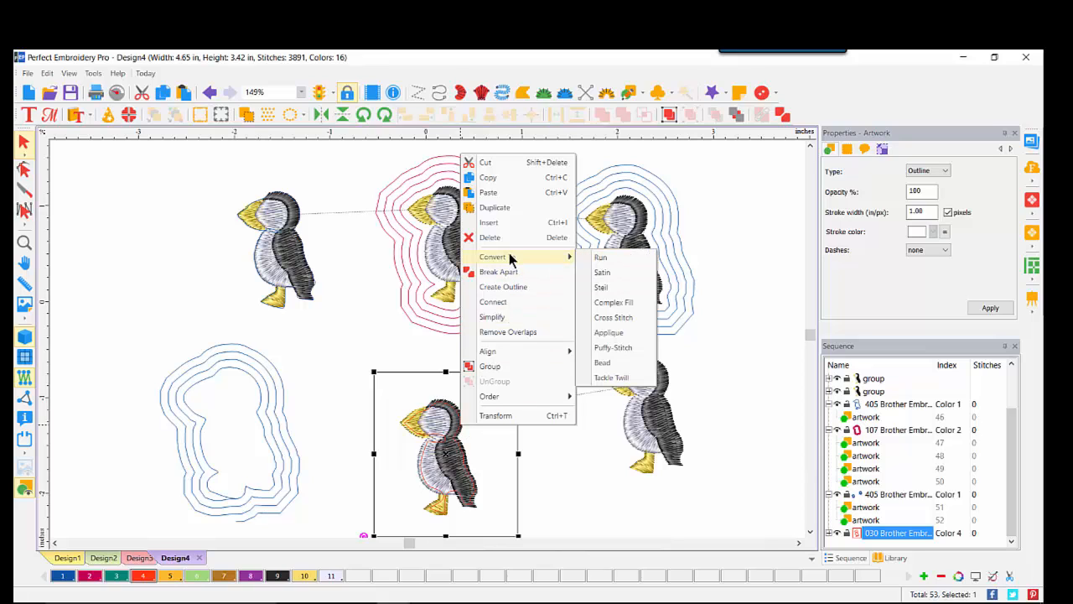
{"action": "left_click", "coordinate": [615, 304]}
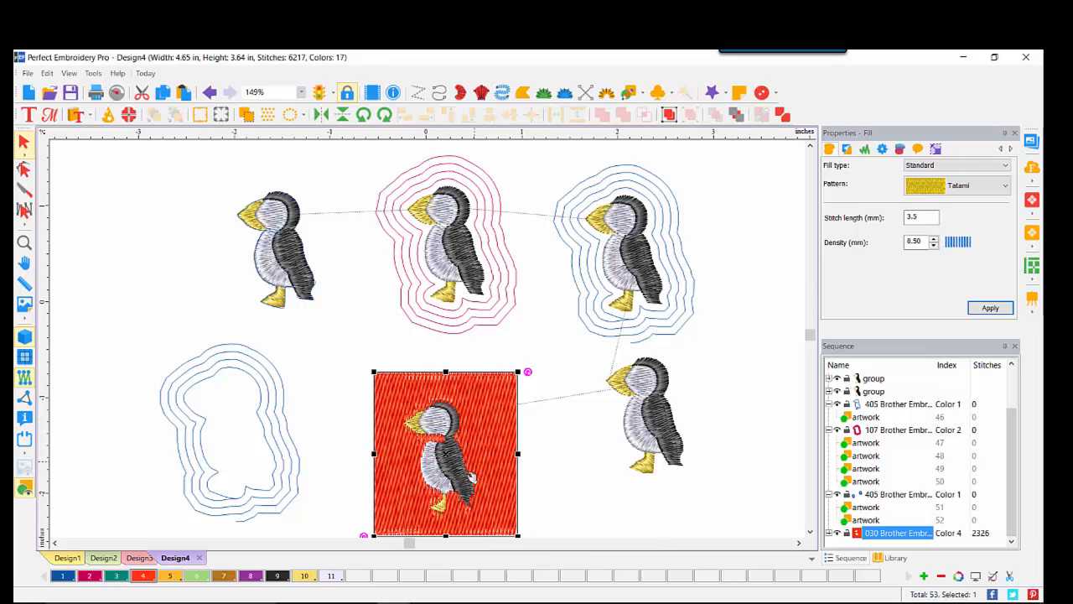
- Move the bird on the red fill to the end of the sewing order, then drag it off the fill and undo that shift
{"action": "left_click", "coordinate": [434, 461]}
{"action": "left_click", "coordinate": [433, 461]}
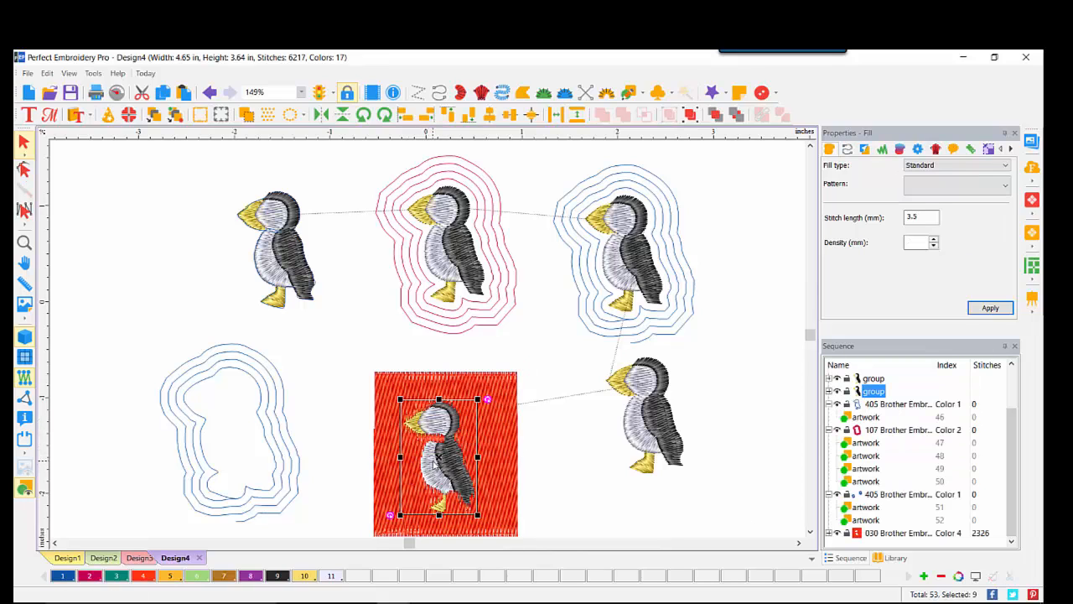
{"action": "left_click", "coordinate": [713, 114]}
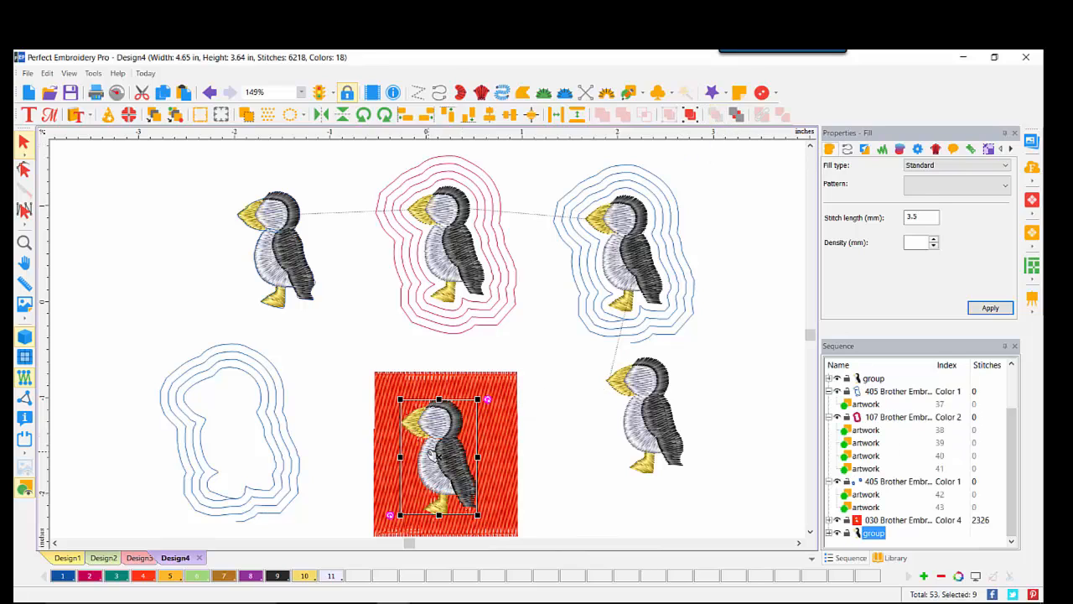
{"action": "left_click_drag", "start_coordinate": [432, 453], "coordinate": [575, 485]}
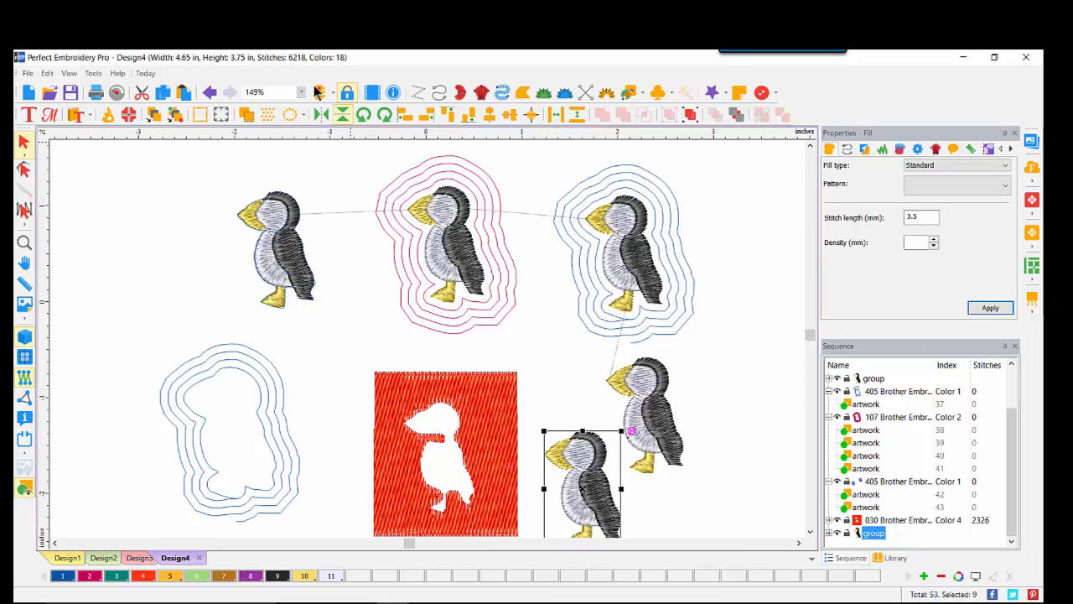
{"action": "left_click", "coordinate": [209, 92]}
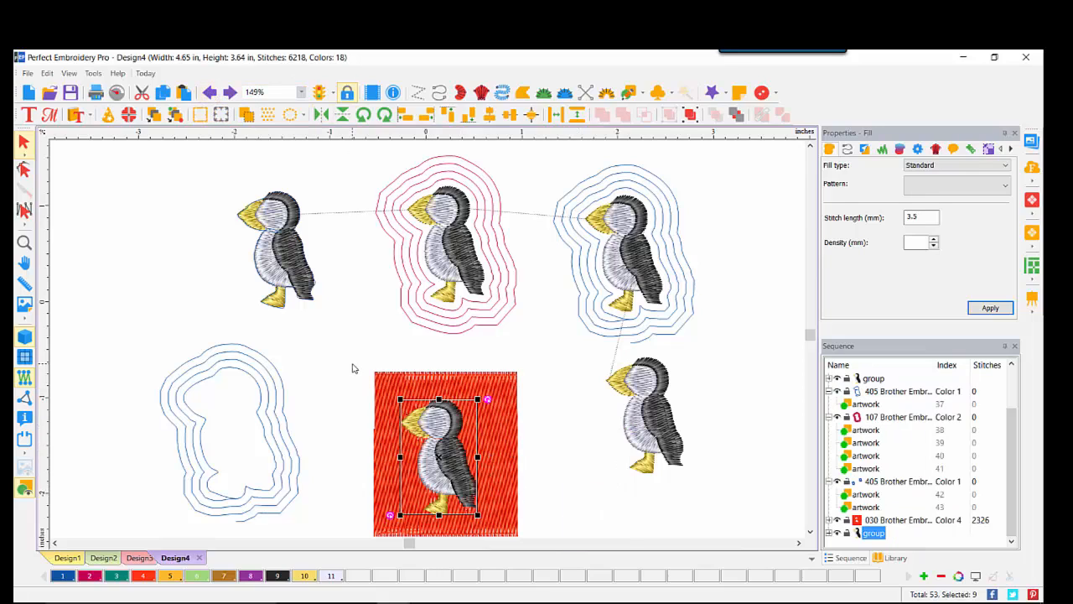
- Move the lower-right bird down and away from the bird above, and create a united outline around it at a distance of 0 inch
{"action": "left_click_drag", "start_coordinate": [656, 464], "coordinate": [656, 445]}
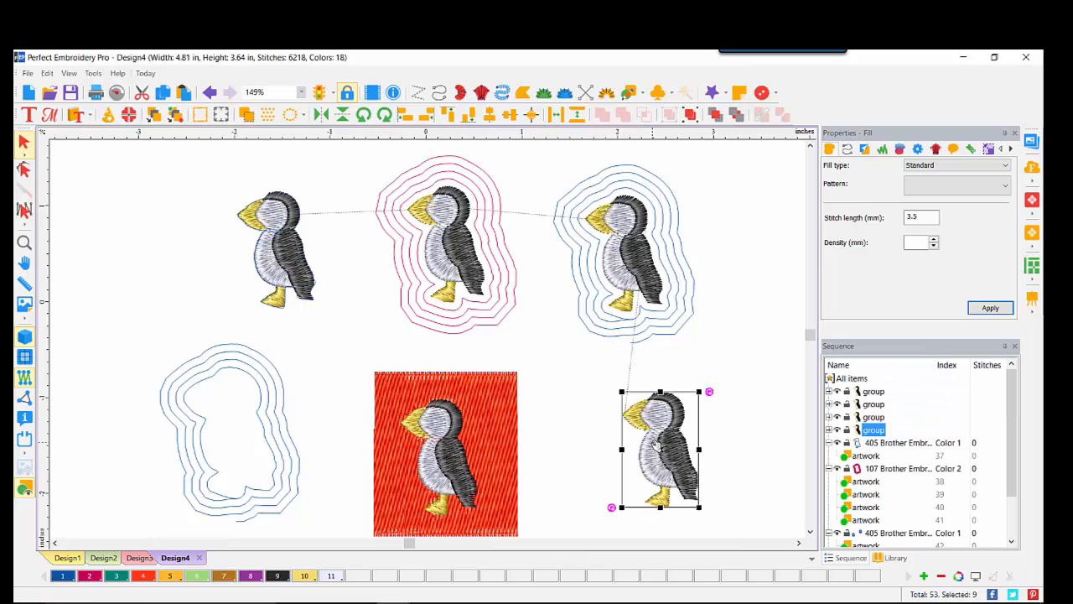
{"action": "right_click", "coordinate": [656, 445]}
{"action": "left_click", "coordinate": [692, 301]}
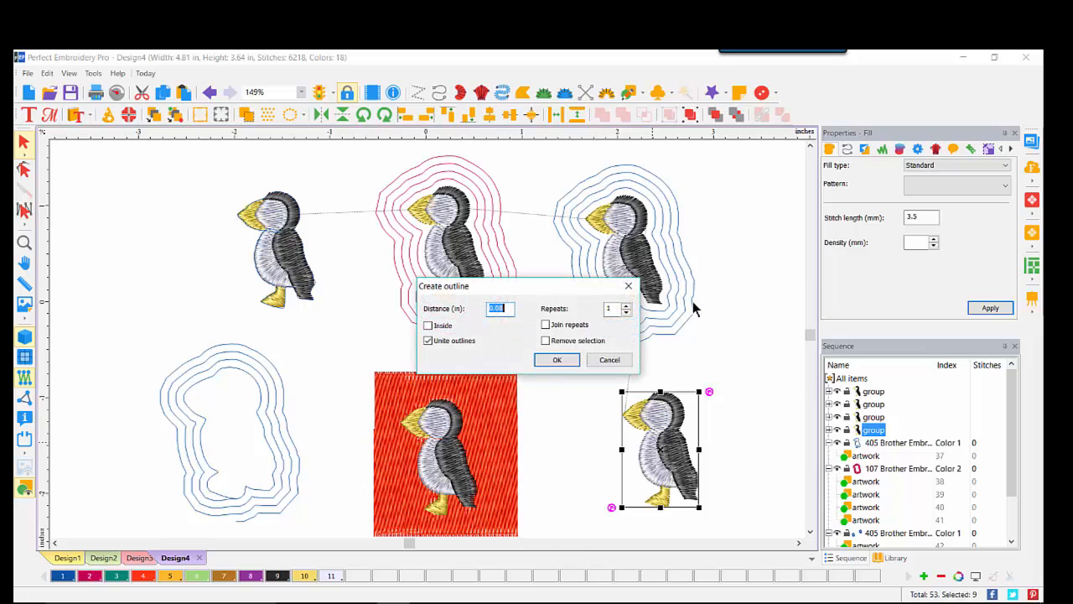
{"action": "type", "text": "0"}
{"action": "left_click", "coordinate": [558, 359]}
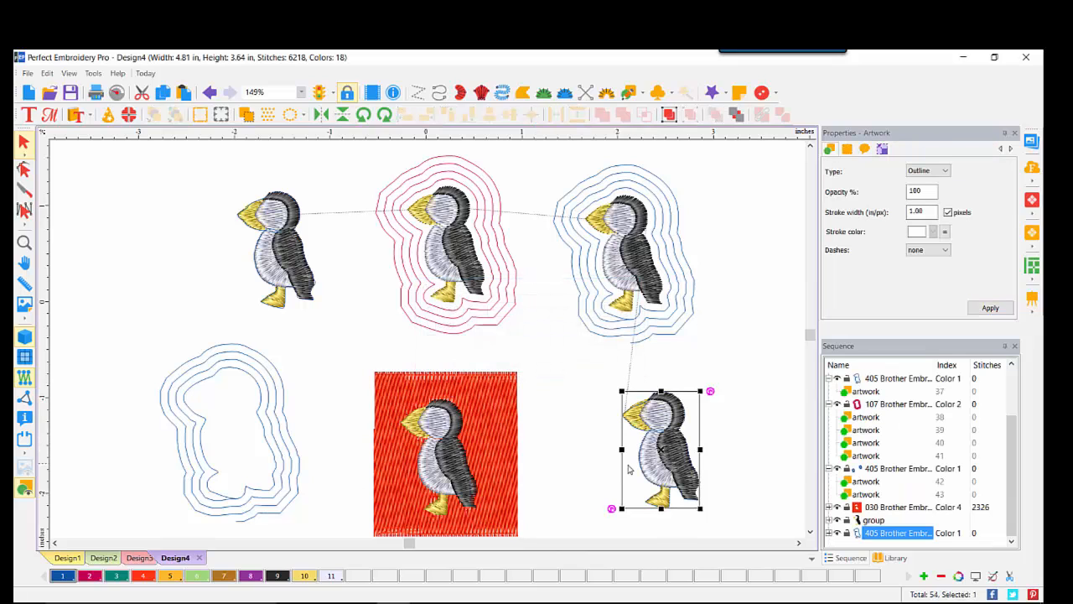
- Draw an artwork rectangle about 1.6 by 1.7 inches around the lower-right bird and combine it with that bird's outline
{"action": "left_click", "coordinate": [641, 95]}
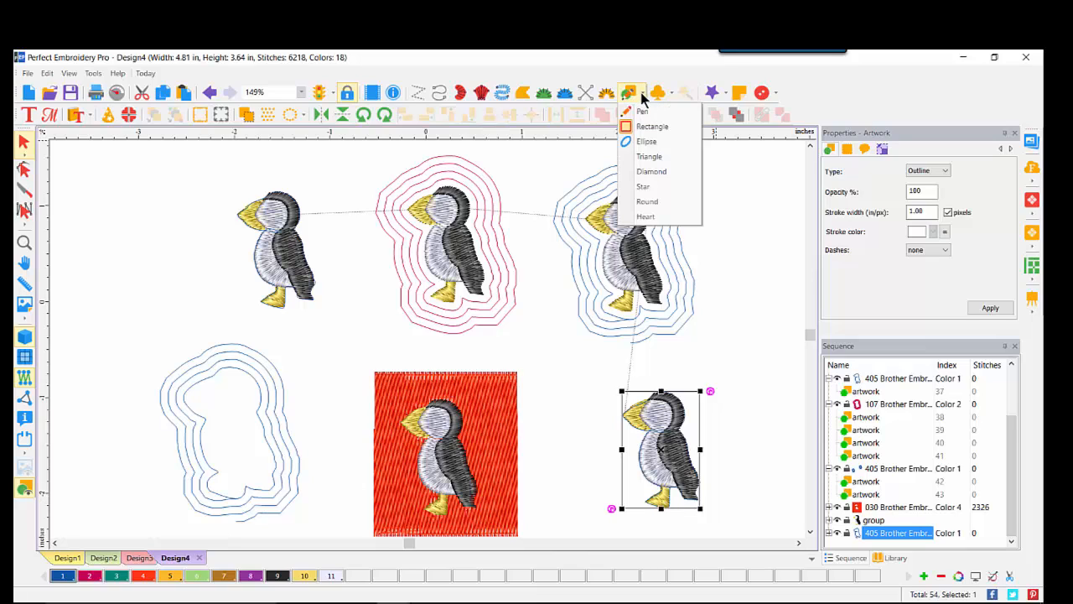
{"action": "left_click", "coordinate": [651, 126]}
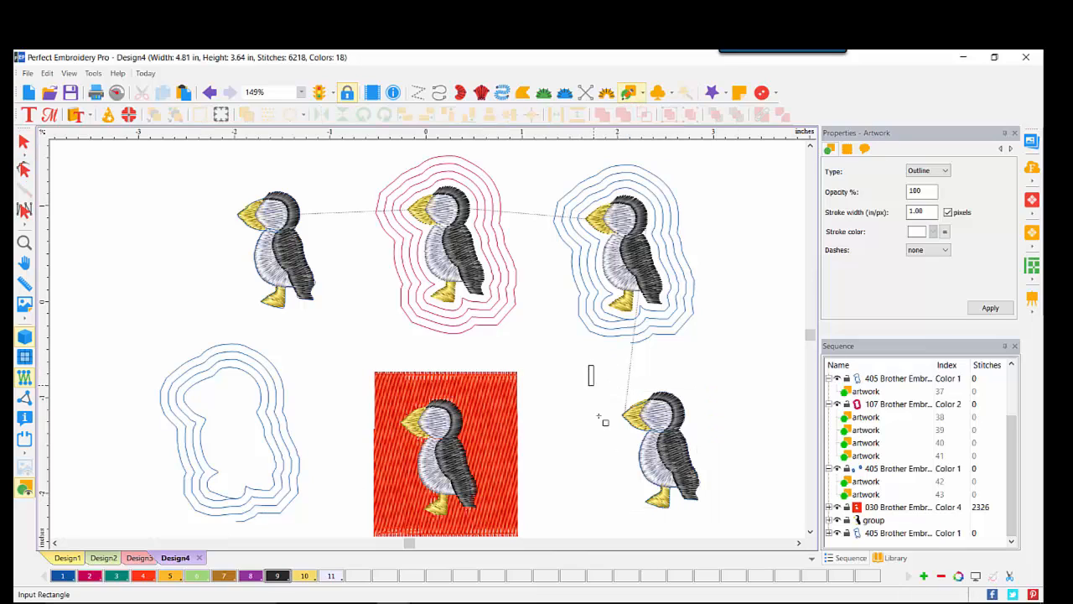
{"action": "left_click_drag", "start_coordinate": [589, 366], "coordinate": [743, 531]}
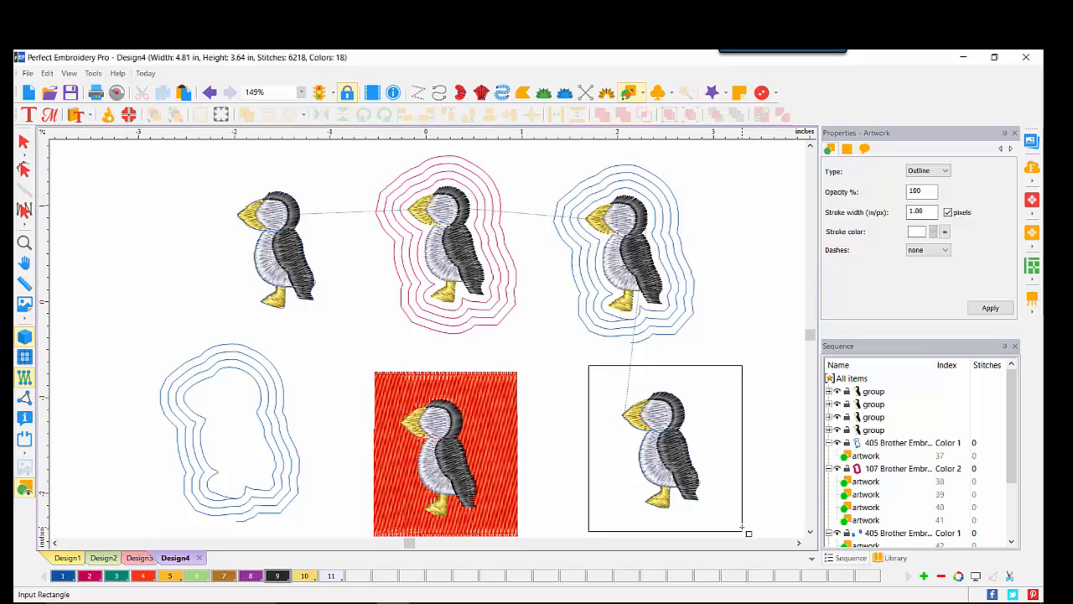
{"action": "scroll", "coordinate": [895, 522], "scroll_direction": "down", "scroll_amount": 3}
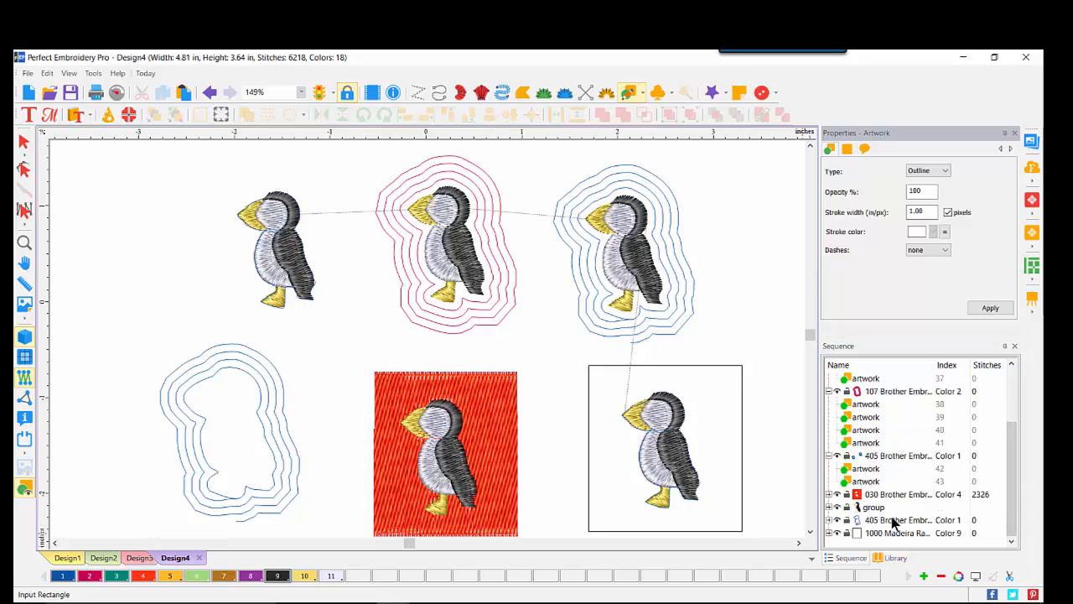
{"action": "left_click", "coordinate": [895, 522]}
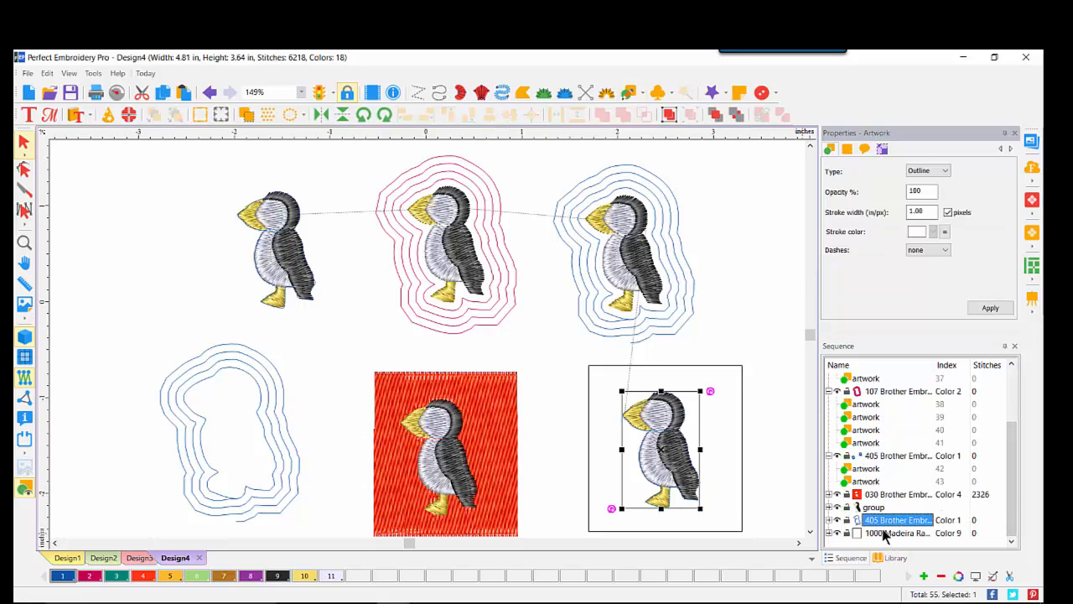
{"action": "left_click", "coordinate": [884, 533], "text": "ctrl"}
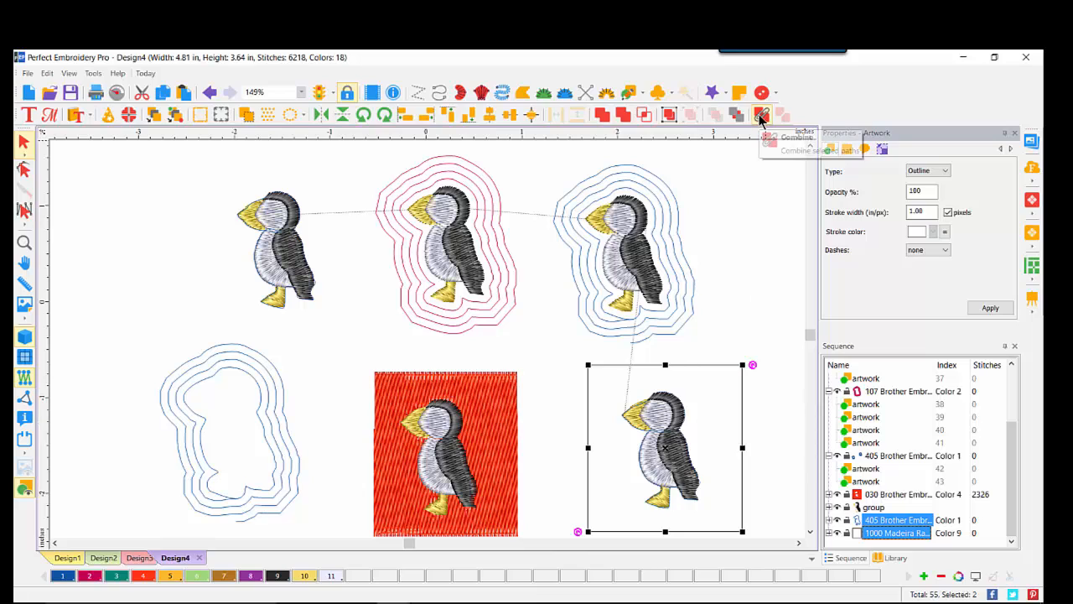
{"action": "left_click", "coordinate": [760, 117]}
- Convert the combined rectangle and outline of the lower-right bird to a Complex Fill
{"action": "right_click", "coordinate": [686, 406]}
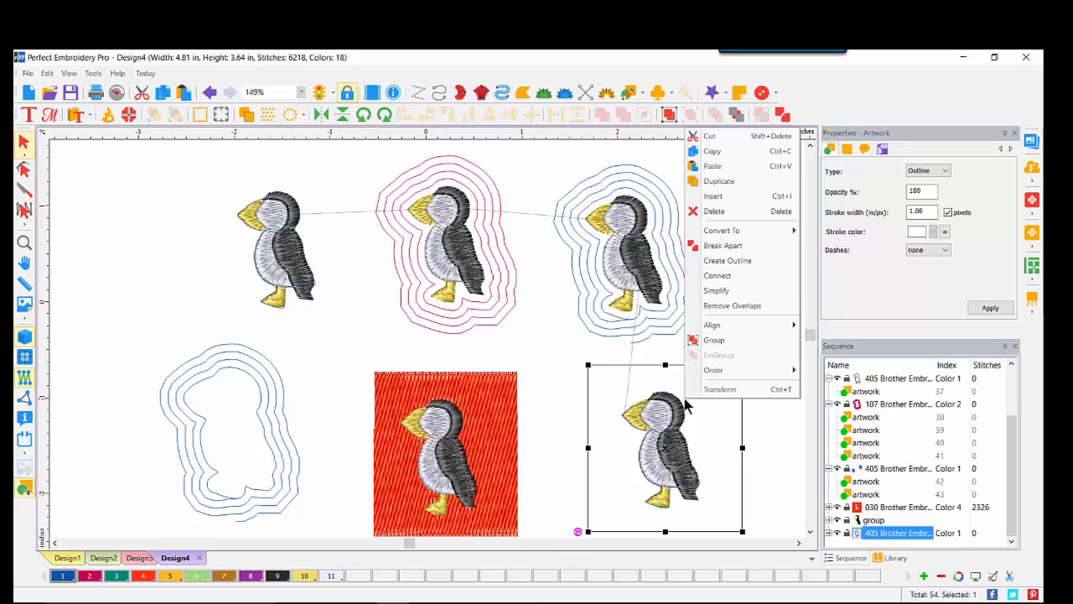
{"action": "mouse_move", "coordinate": [743, 231]}
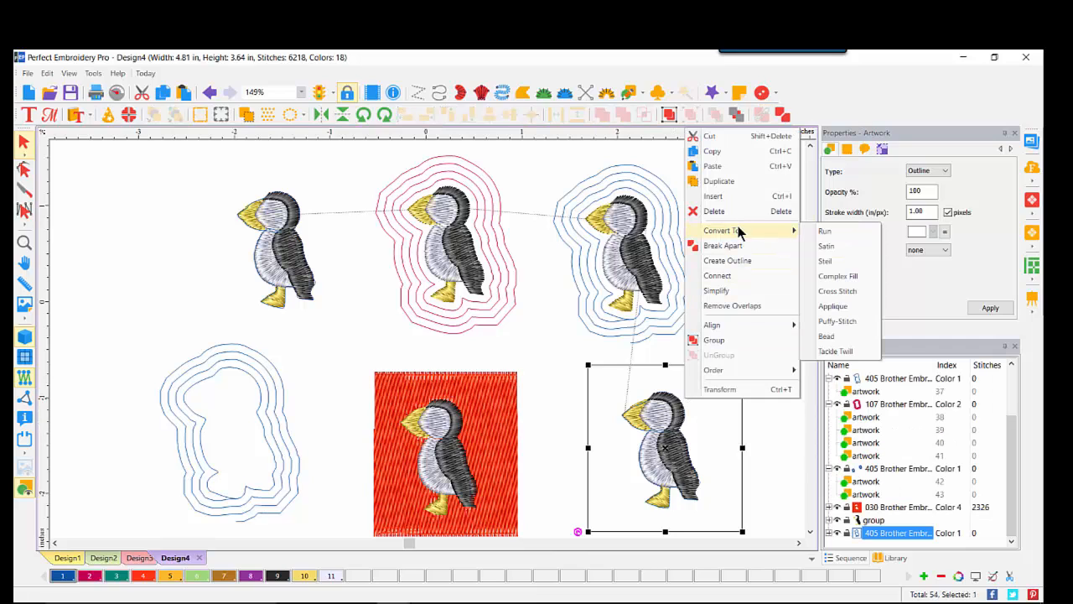
{"action": "left_click", "coordinate": [829, 277]}
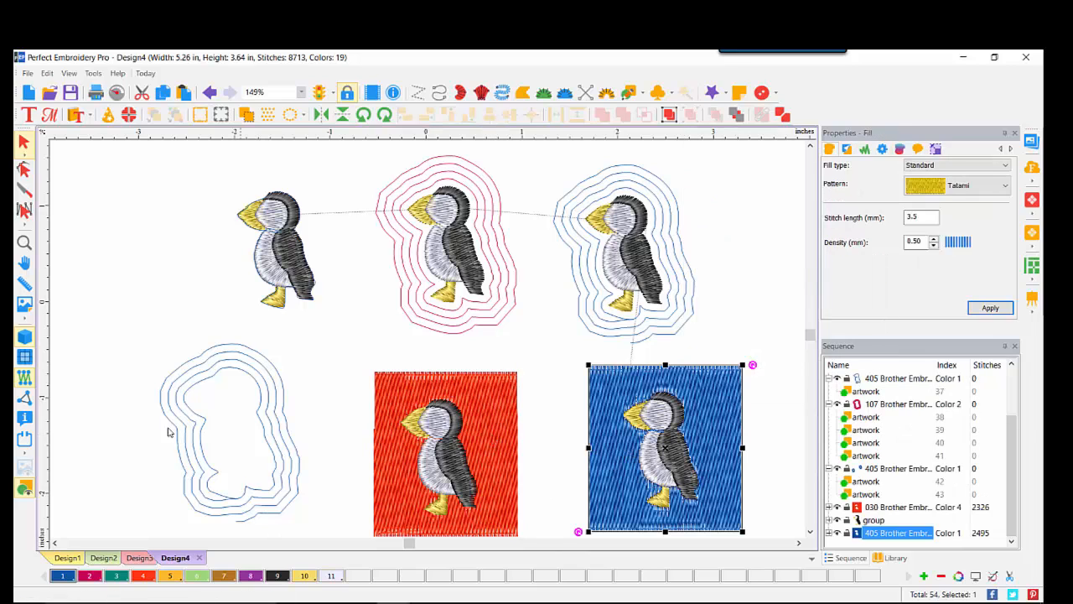
- Compare up close how the red and blue fills meet the edges of their birds
{"action": "left_click", "coordinate": [24, 242]}
{"action": "left_click", "coordinate": [528, 476]}
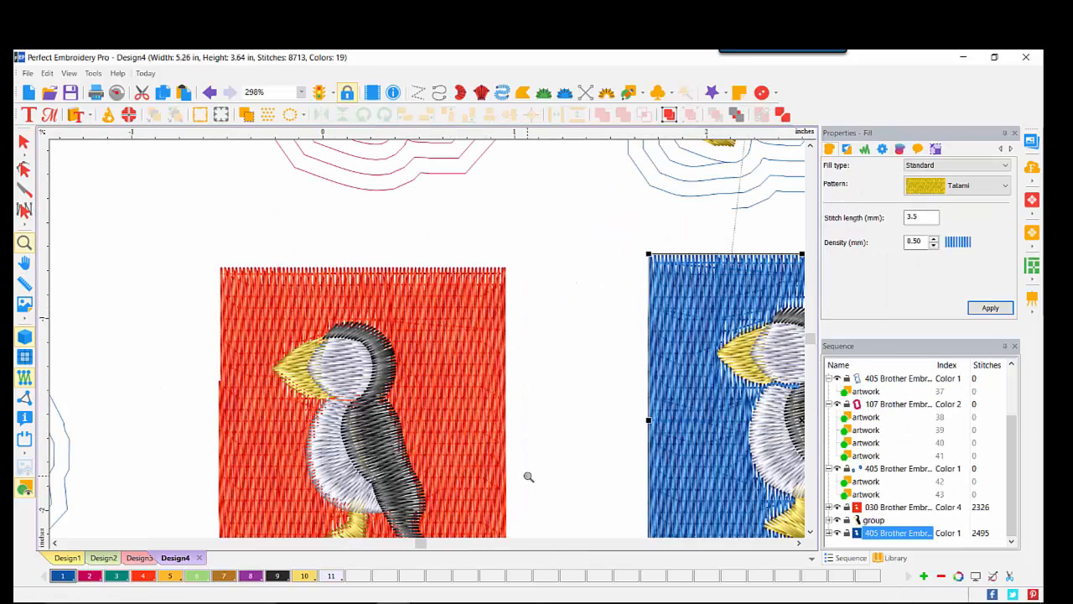
{"action": "left_click", "coordinate": [528, 476]}
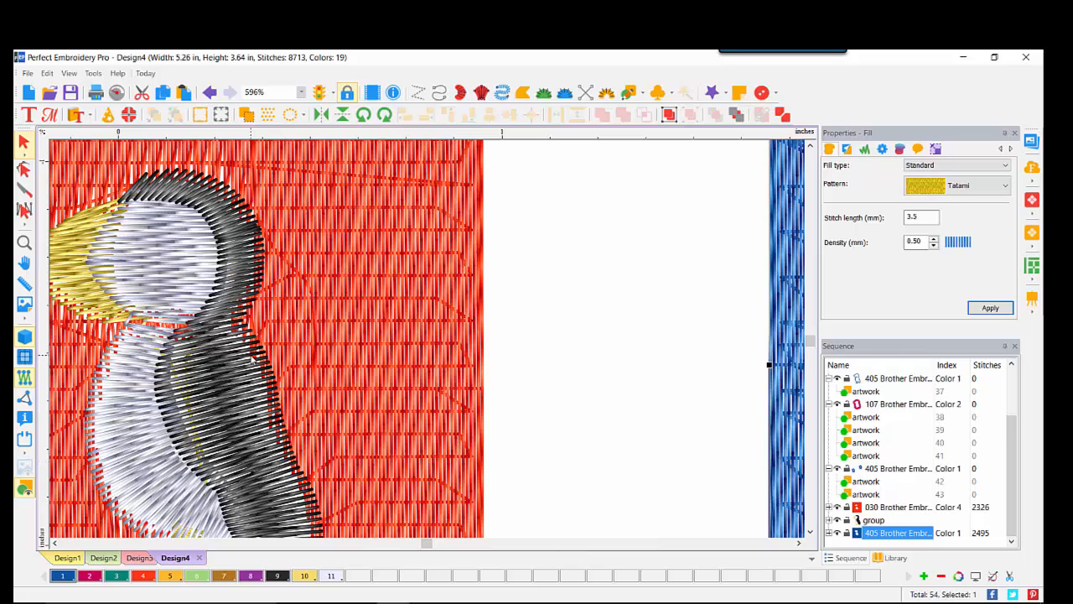
{"action": "left_click", "coordinate": [799, 543]}
{"action": "left_click", "coordinate": [799, 543]}
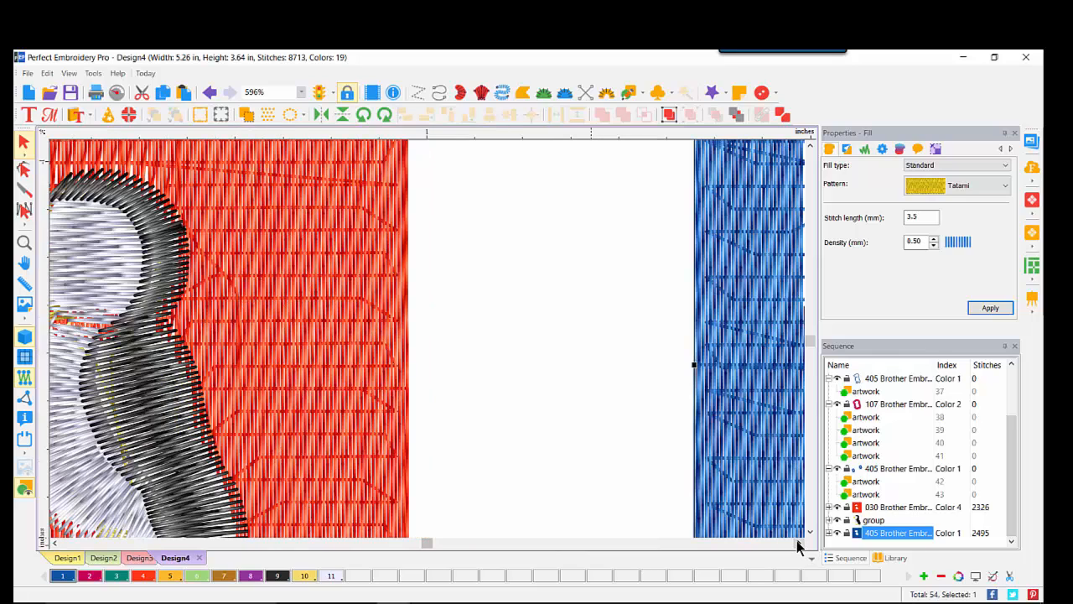
{"action": "left_click", "coordinate": [799, 544]}
{"action": "left_click", "coordinate": [800, 543]}
{"action": "left_click", "coordinate": [800, 544]}
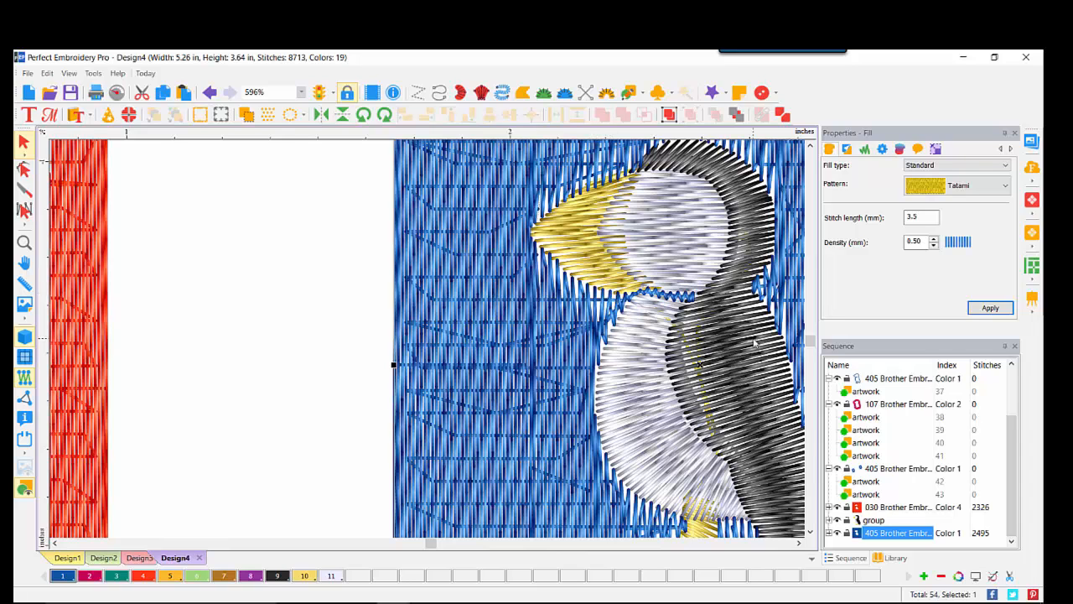
{"action": "left_click", "coordinate": [52, 543]}
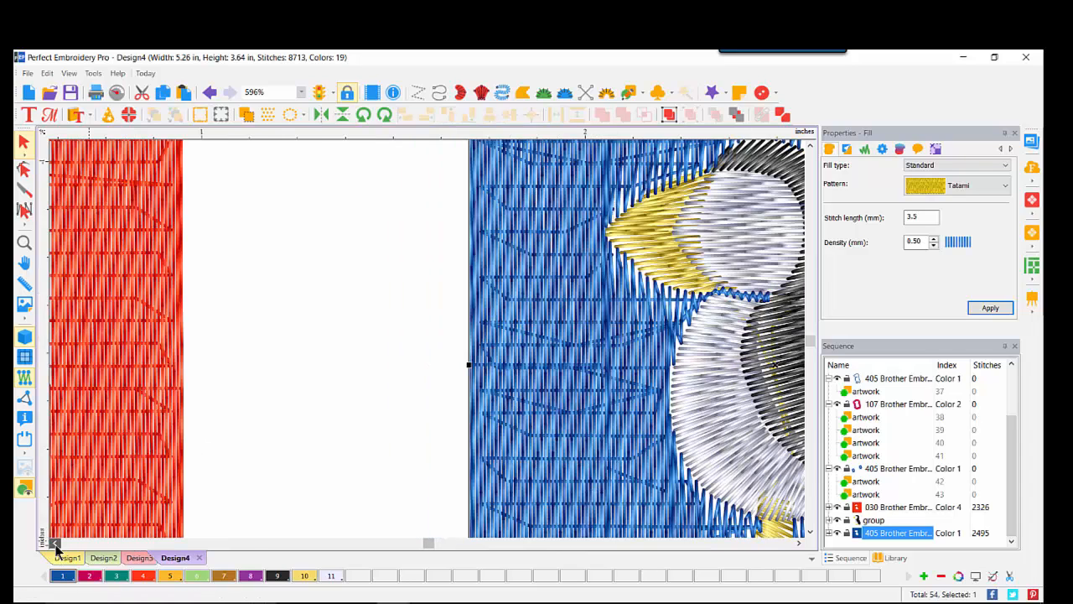
{"action": "left_click", "coordinate": [52, 543]}
{"action": "left_click", "coordinate": [52, 544]}
{"action": "left_click", "coordinate": [52, 543]}
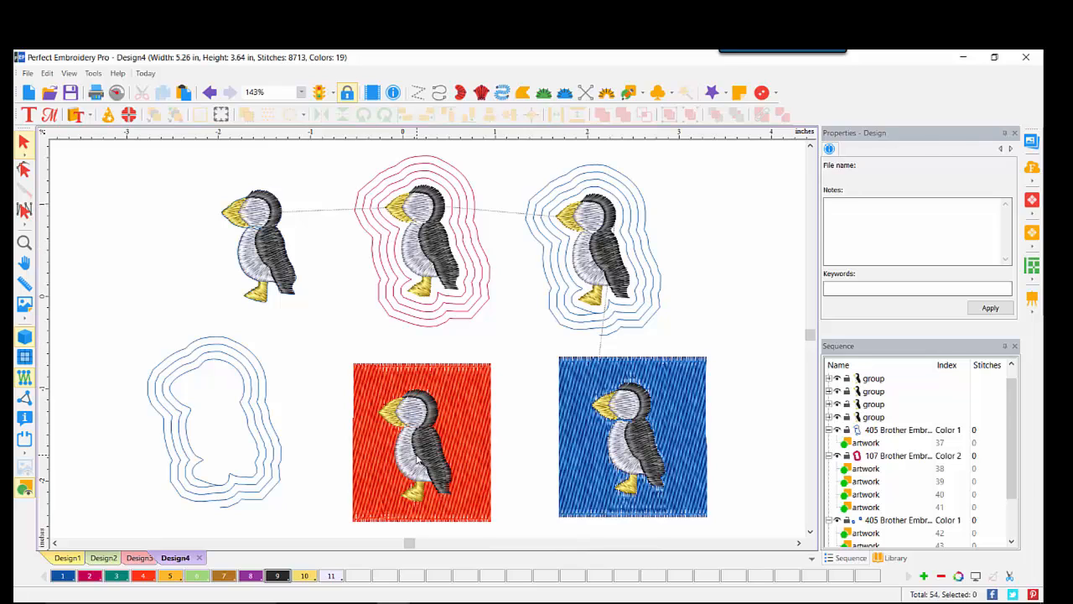
- Copy and paste the bird on the red fill, placing the duplicate in the empty area below the red rectangle
{"action": "left_click", "coordinate": [416, 460]}
{"action": "left_click", "coordinate": [810, 531]}
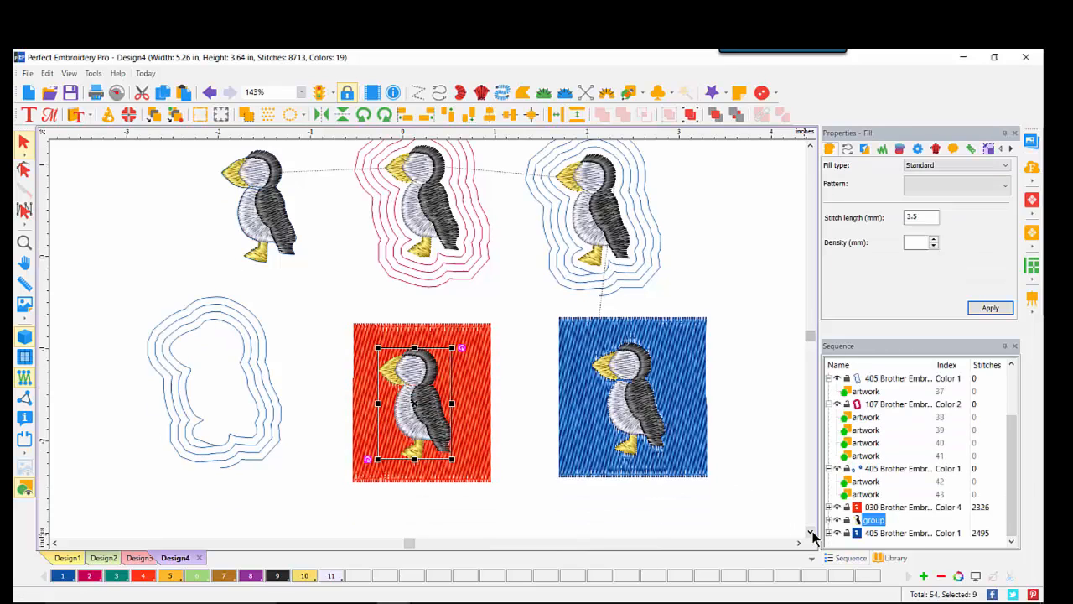
{"action": "left_click", "coordinate": [811, 533]}
{"action": "left_click", "coordinate": [811, 533]}
{"action": "left_click", "coordinate": [811, 532]}
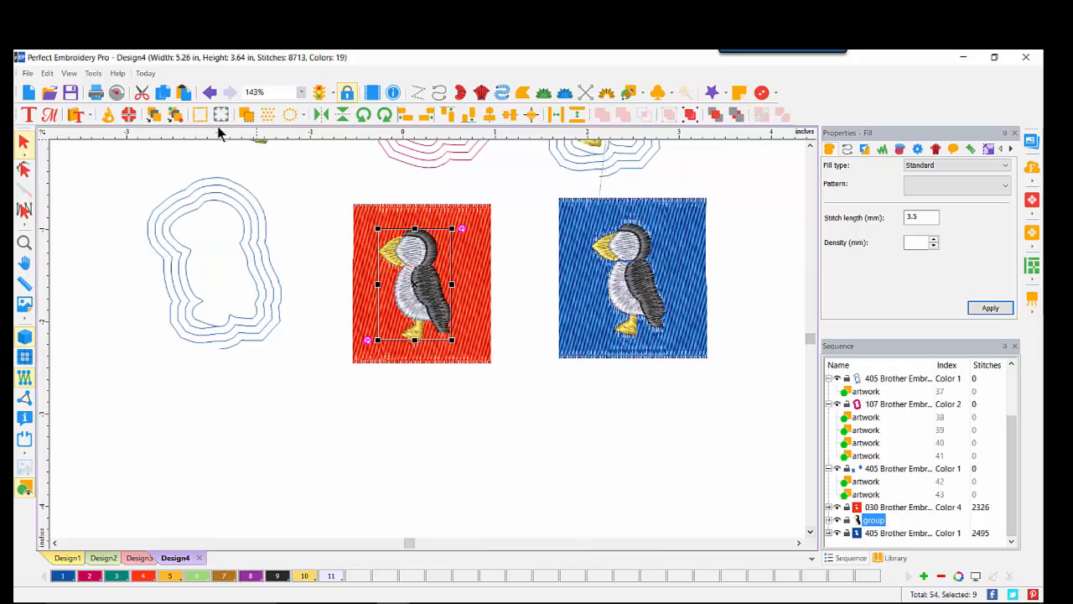
{"action": "left_click", "coordinate": [165, 93]}
{"action": "left_click", "coordinate": [183, 93]}
{"action": "left_click_drag", "start_coordinate": [399, 309], "coordinate": [411, 505]}
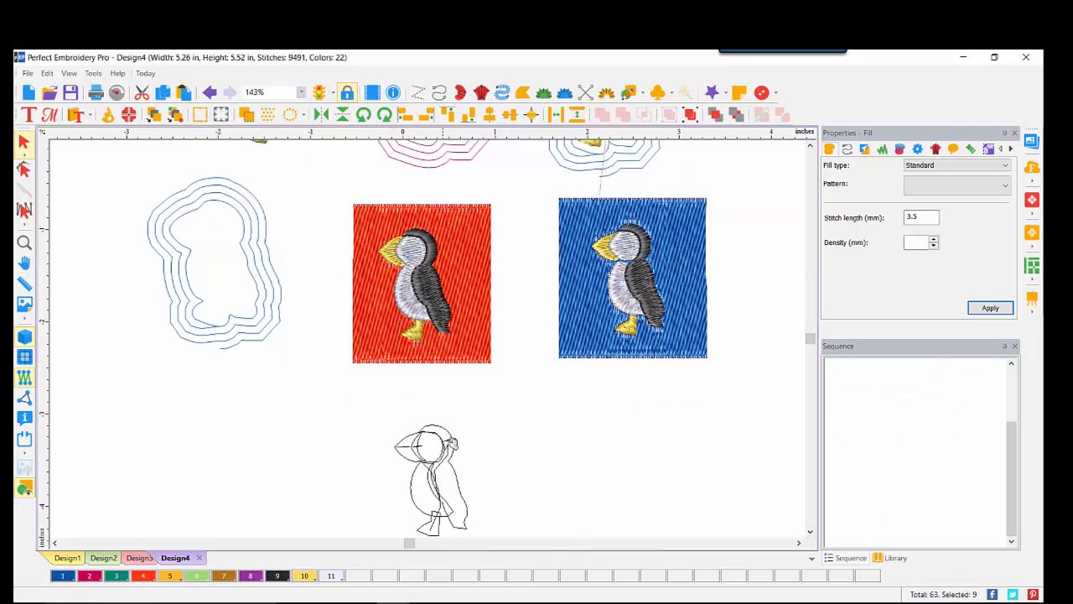
- Draw an artwork rectangle about 1.7 by 1.6 inches around the copied bird and move the bird to the end of the sewing order
{"action": "left_click", "coordinate": [639, 93]}
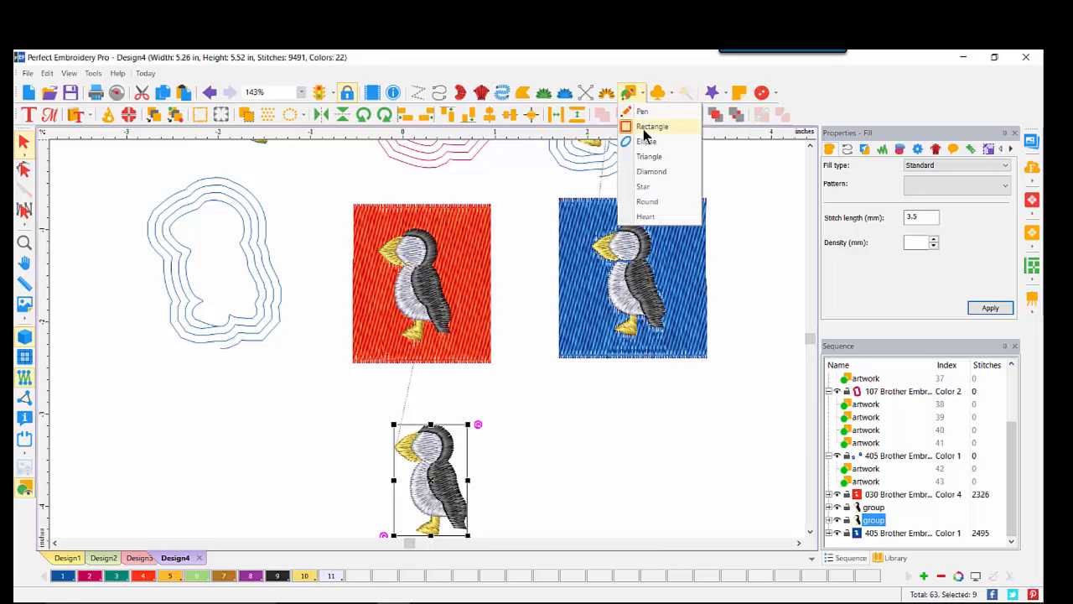
{"action": "left_click", "coordinate": [650, 126]}
{"action": "left_click_drag", "start_coordinate": [356, 397], "coordinate": [509, 538]}
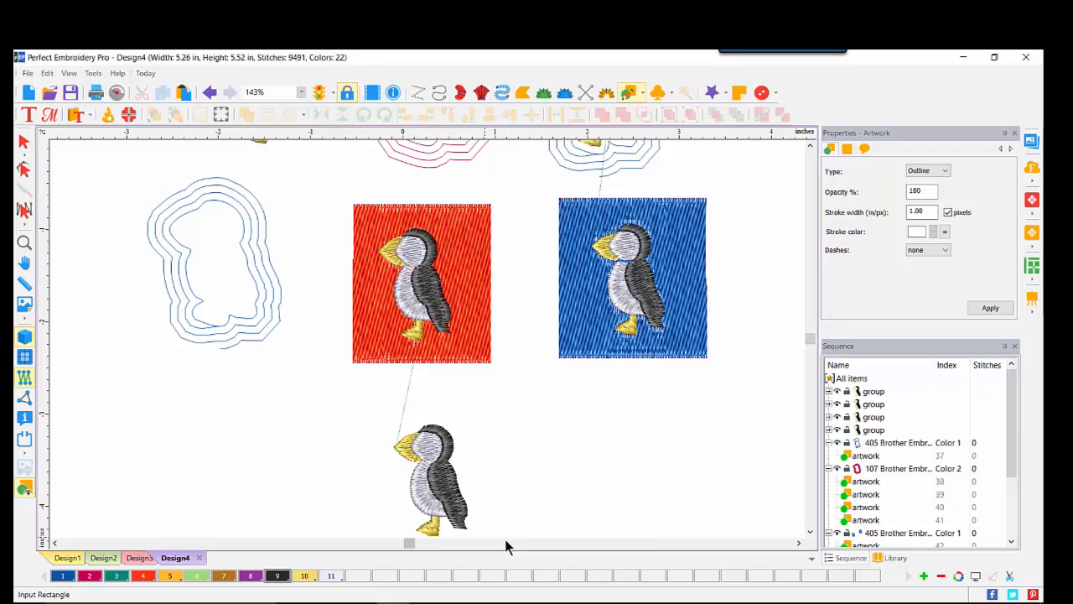
{"action": "left_click", "coordinate": [555, 457]}
{"action": "left_click", "coordinate": [425, 493]}
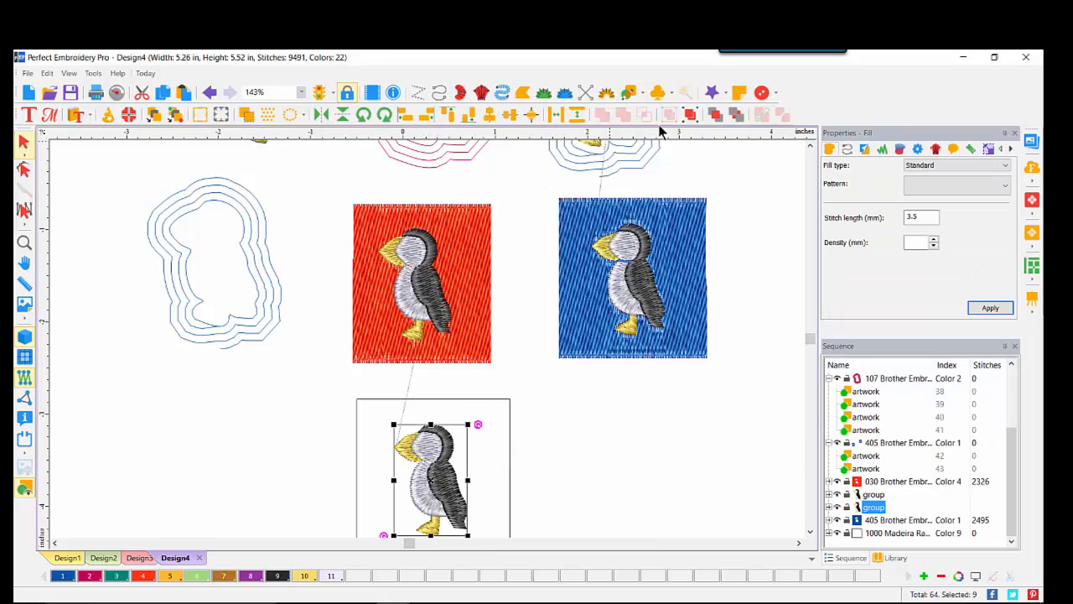
{"action": "left_click", "coordinate": [715, 115]}
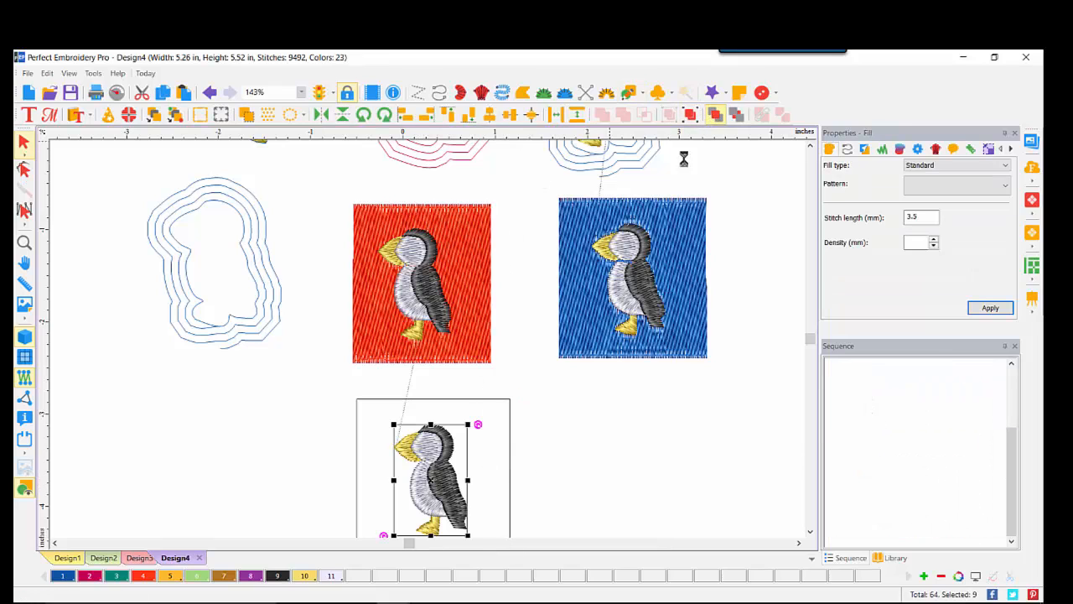
- Convert the rectangle around the copied bird to a Complex Fill and recolor it with Color 3
{"action": "left_click", "coordinate": [510, 410]}
{"action": "right_click", "coordinate": [511, 406]}
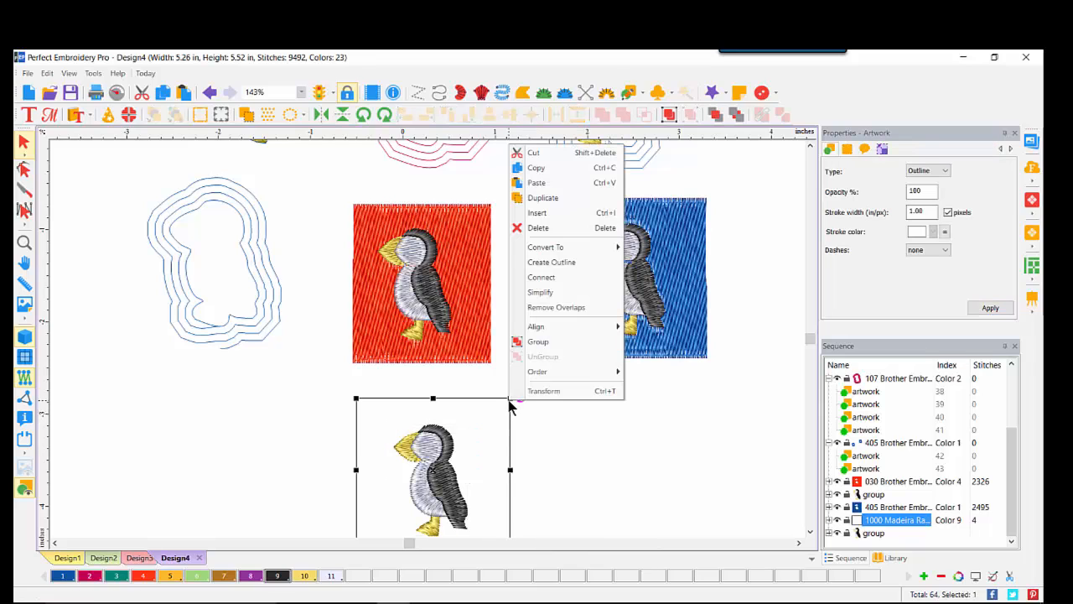
{"action": "mouse_move", "coordinate": [548, 246]}
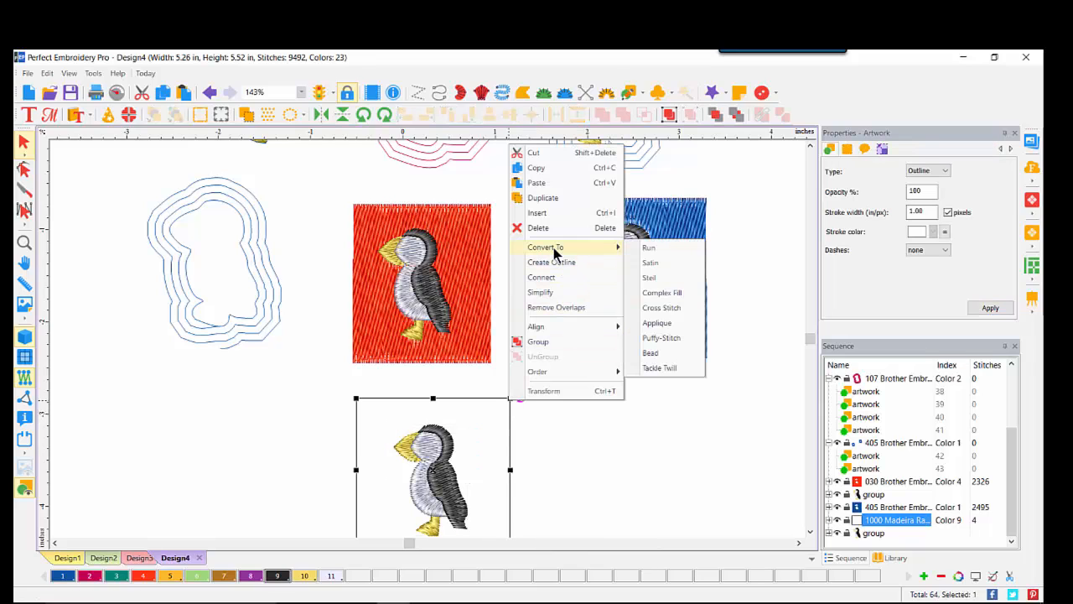
{"action": "left_click", "coordinate": [650, 277]}
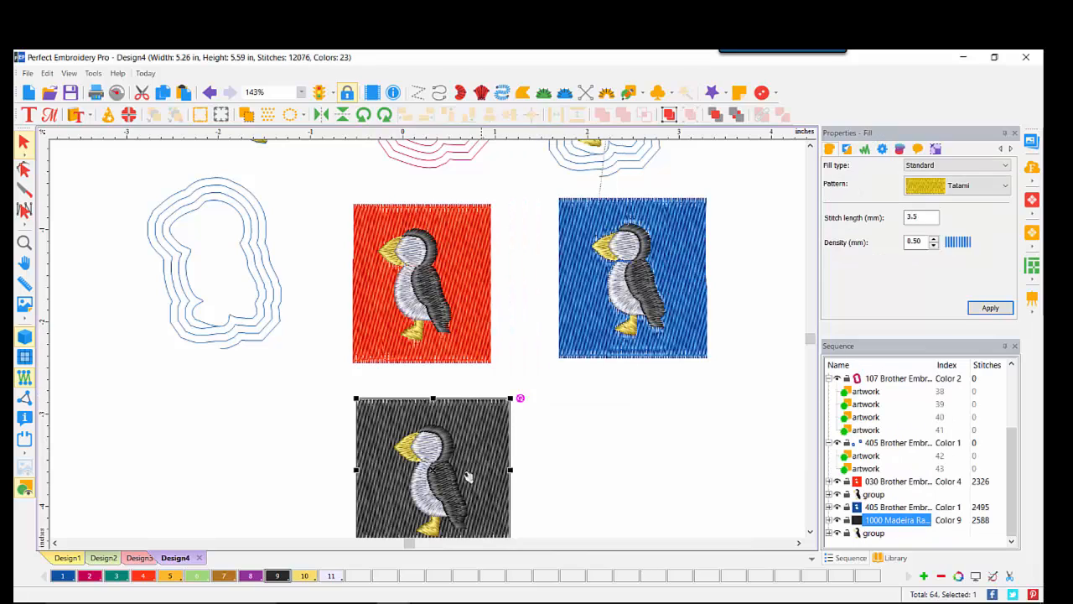
{"action": "left_click", "coordinate": [117, 576]}
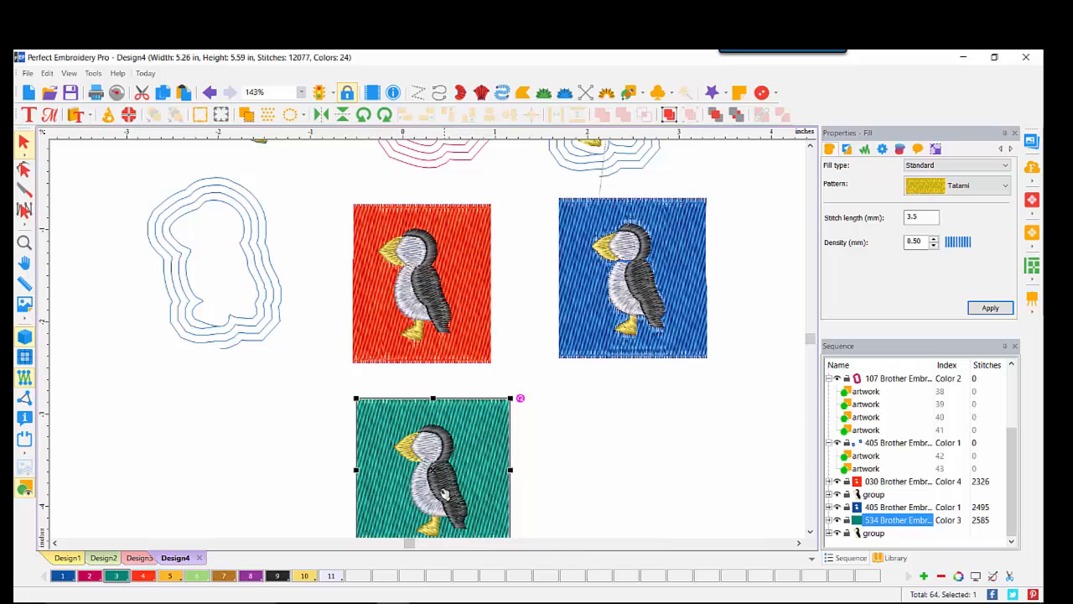
{"action": "left_click", "coordinate": [811, 533]}
{"action": "left_click", "coordinate": [811, 533]}
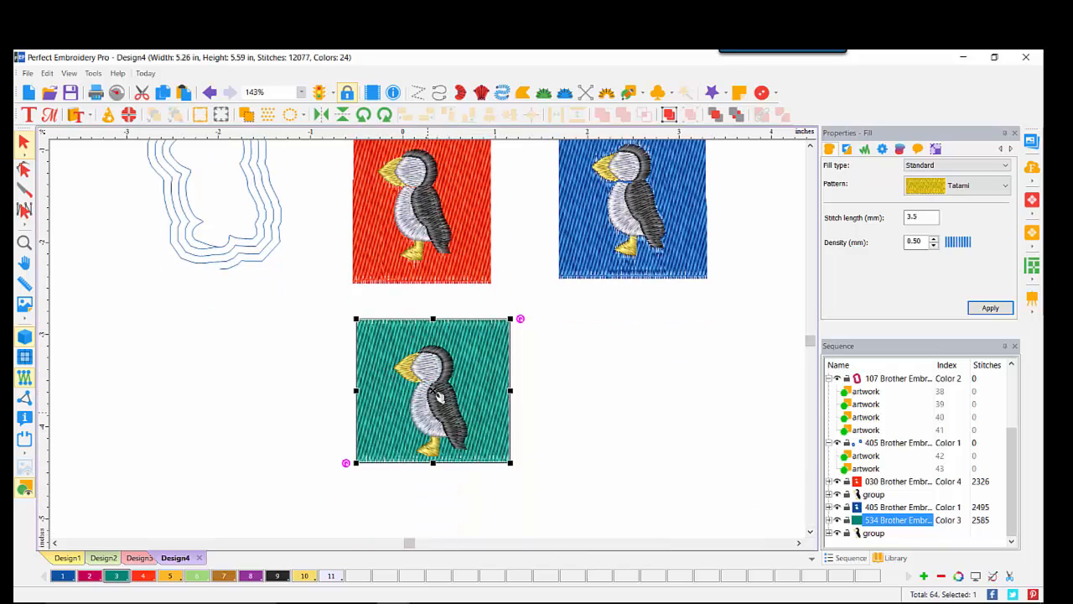
{"action": "left_click", "coordinate": [553, 353]}
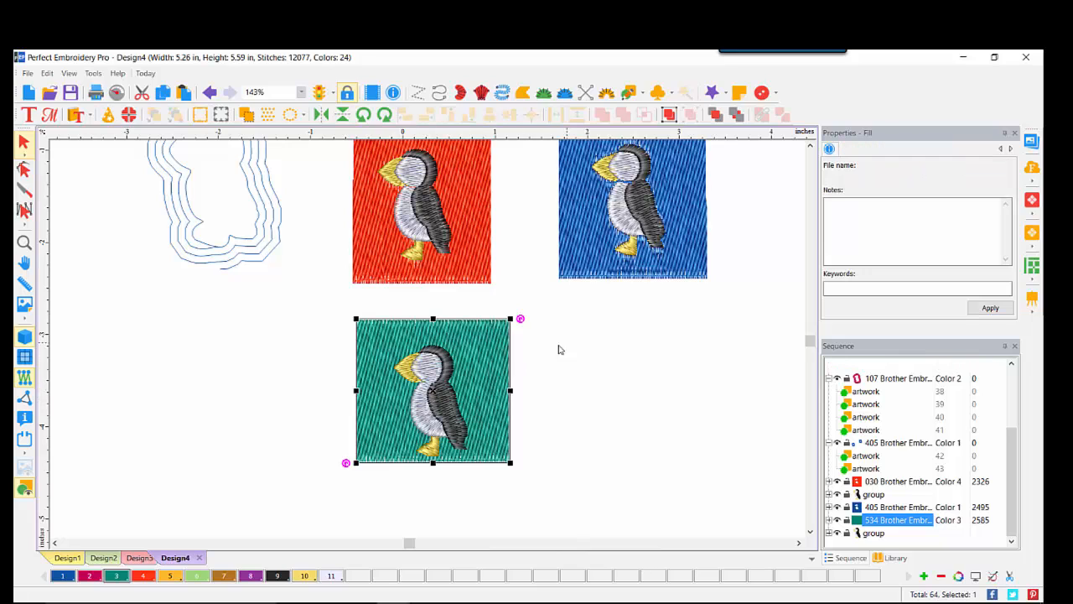
- Move the green fill off the bird to check for a cutout beneath it, and undo the move
{"action": "left_click_drag", "start_coordinate": [425, 402], "coordinate": [616, 388]}
{"action": "left_click_drag", "start_coordinate": [577, 417], "coordinate": [576, 416]}
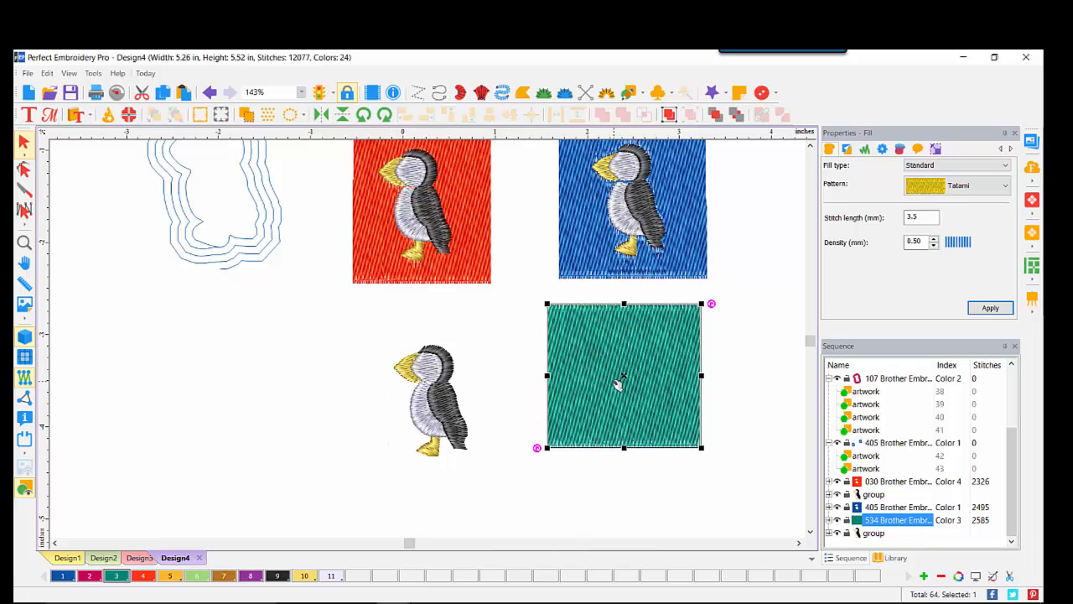
{"action": "left_click", "coordinate": [209, 93]}
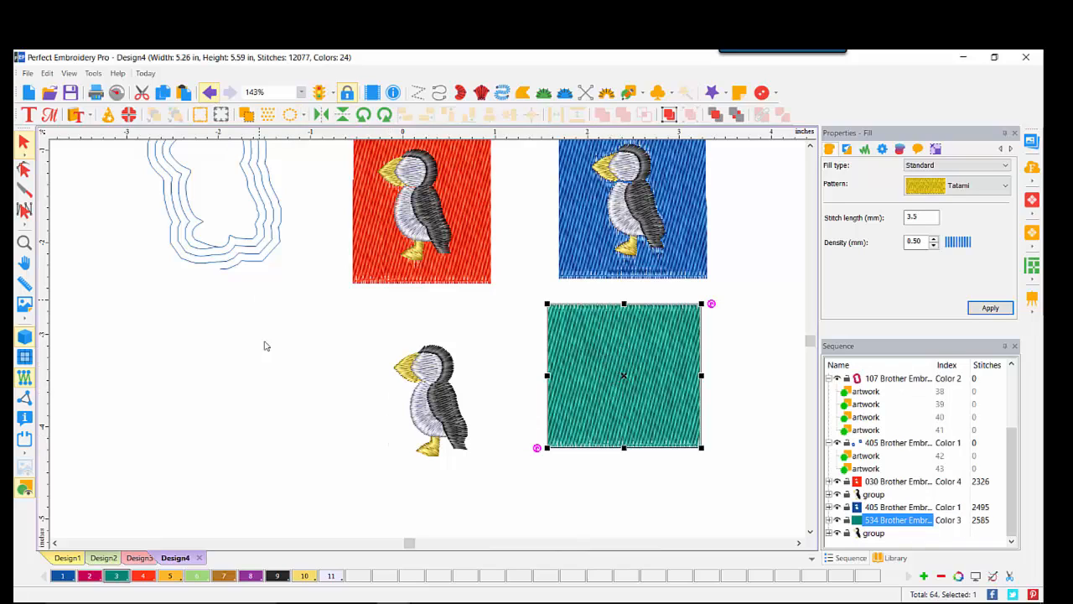
{"action": "left_click", "coordinate": [578, 355]}
- Remove the overlaps beneath the bird group on the green fill without creating an outline
{"action": "left_click", "coordinate": [431, 370]}
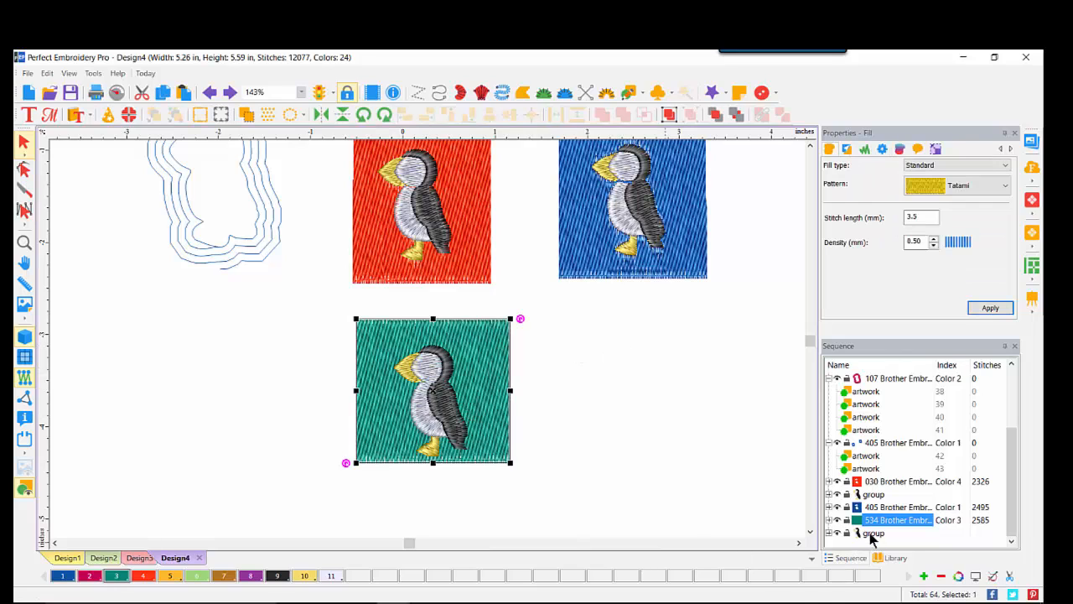
{"action": "left_click", "coordinate": [872, 533]}
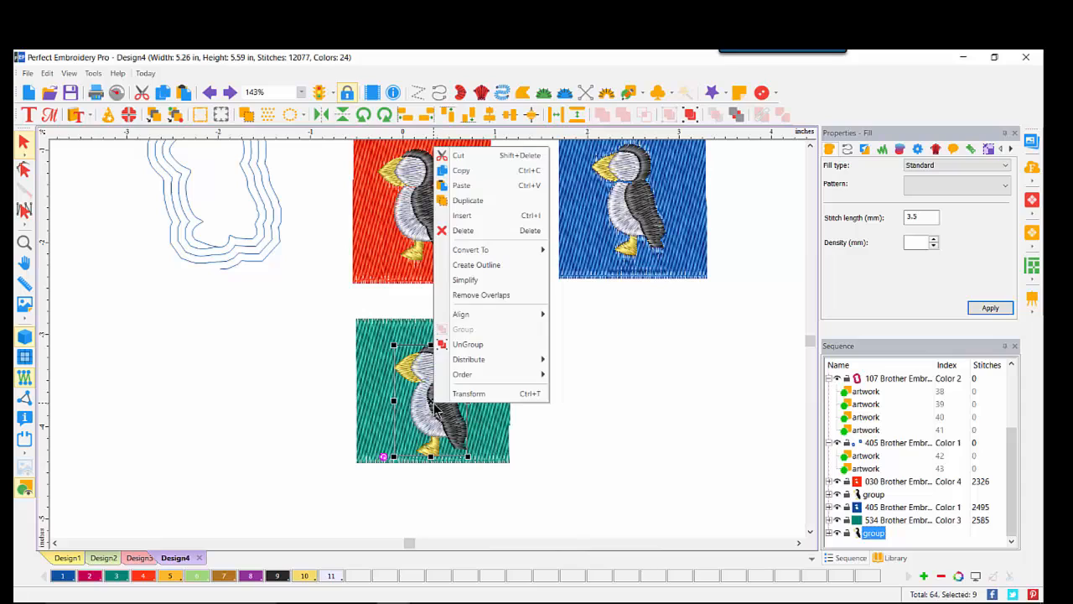
{"action": "right_click", "coordinate": [433, 405]}
{"action": "left_click", "coordinate": [480, 297]}
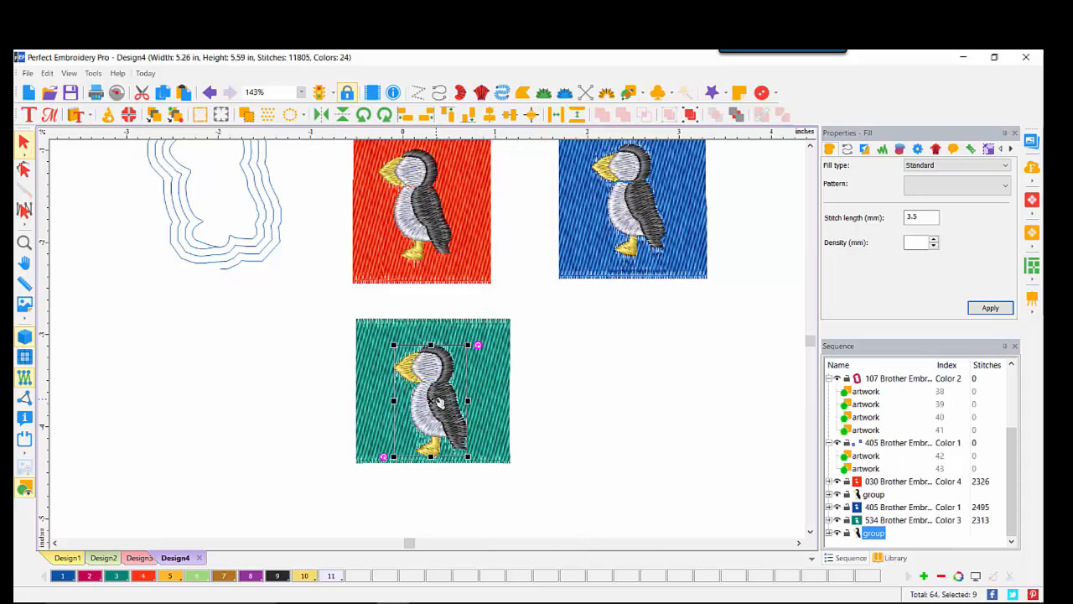
- Inspect the green fill's cutout with the bird temporarily moved aside, and compare its edge up close and against the red and blue fills
{"action": "left_click_drag", "start_coordinate": [437, 404], "coordinate": [594, 396]}
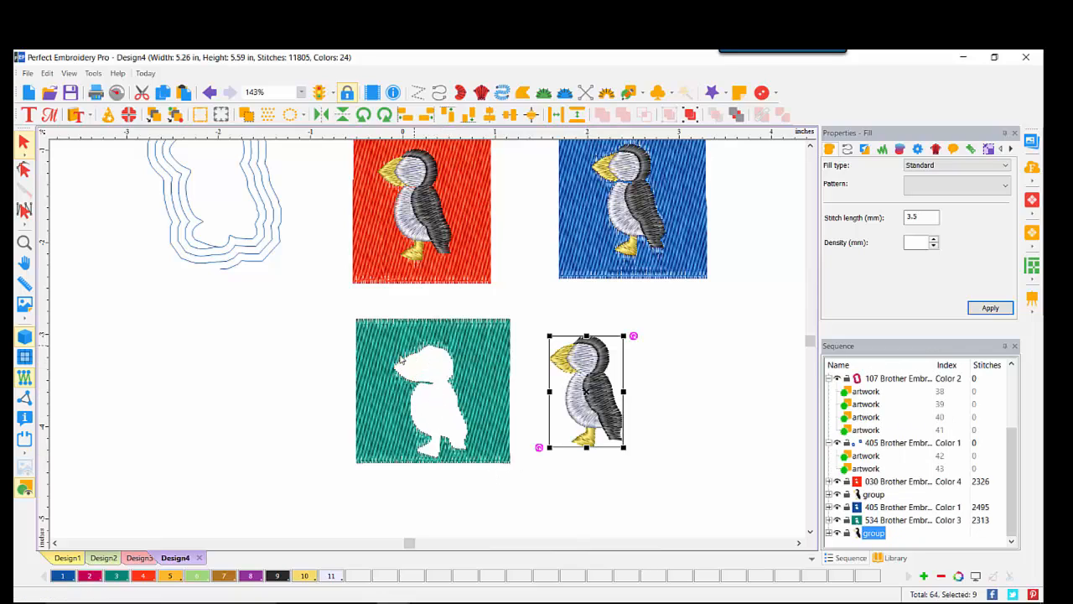
{"action": "left_click", "coordinate": [210, 92]}
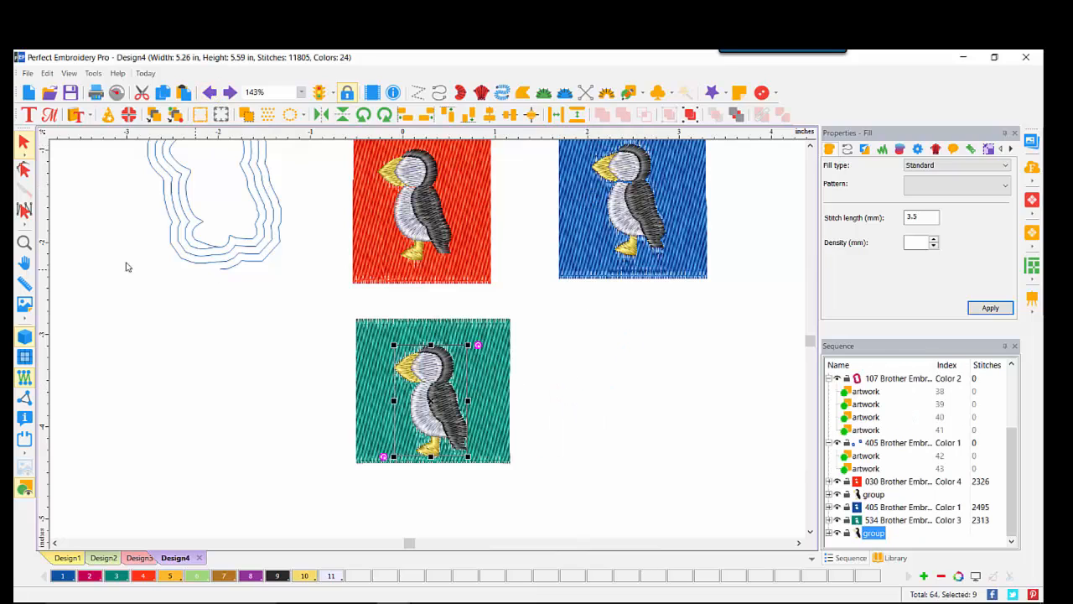
{"action": "left_click", "coordinate": [24, 242]}
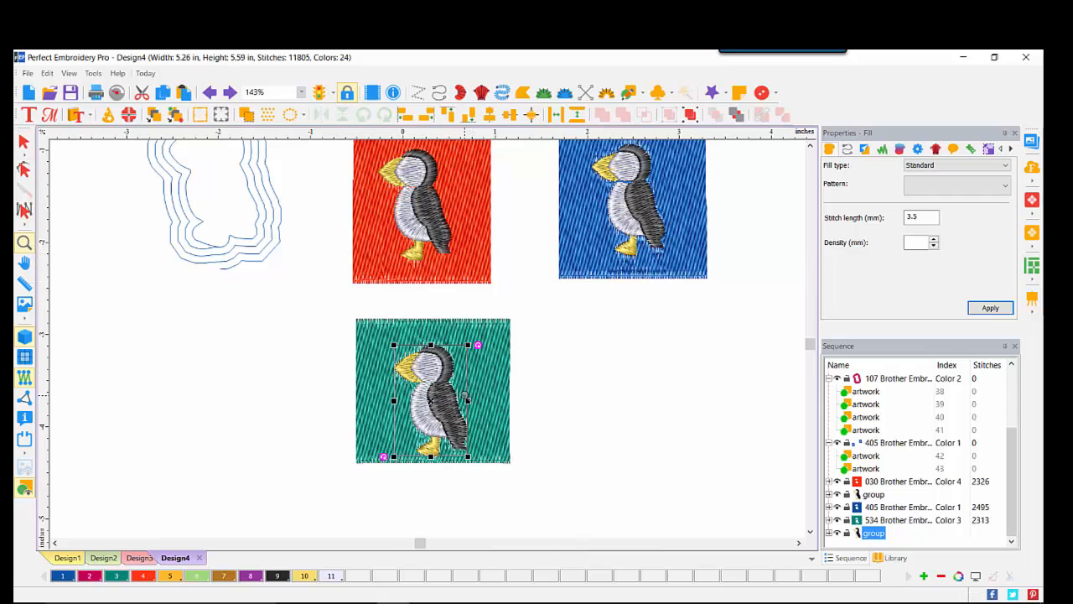
{"action": "left_click", "coordinate": [467, 397]}
{"action": "left_click", "coordinate": [457, 335]}
{"action": "left_click", "coordinate": [405, 239]}
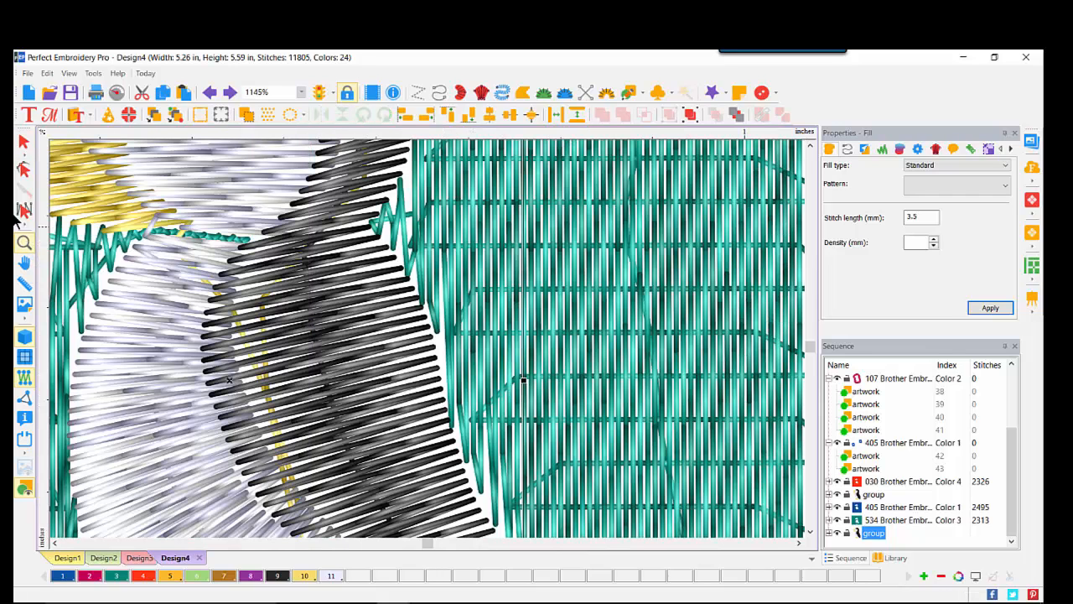
{"action": "left_click", "coordinate": [23, 141]}
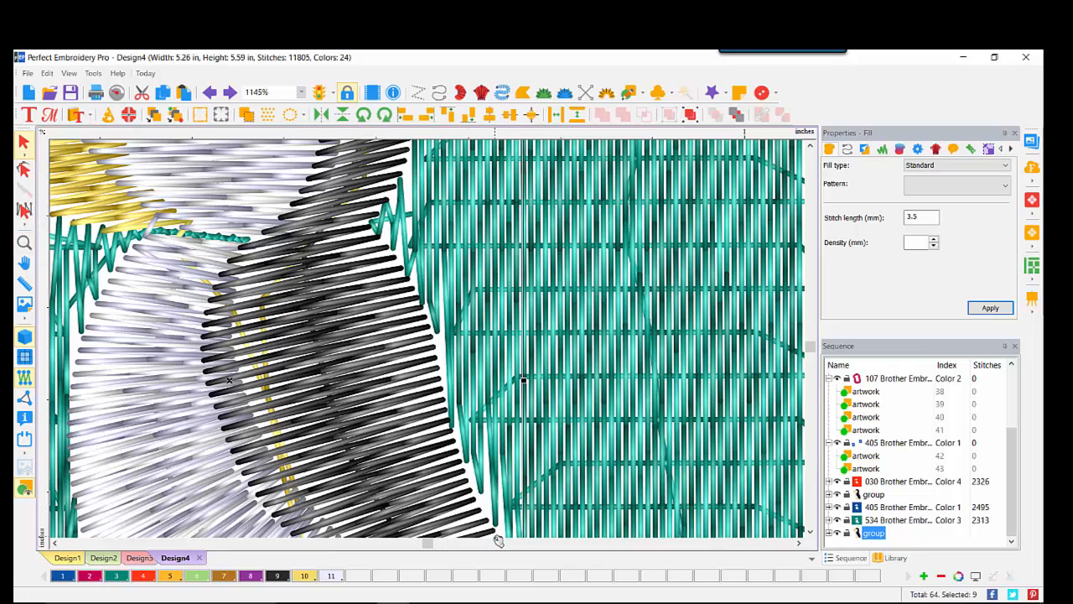
{"action": "right_click", "coordinate": [485, 368]}
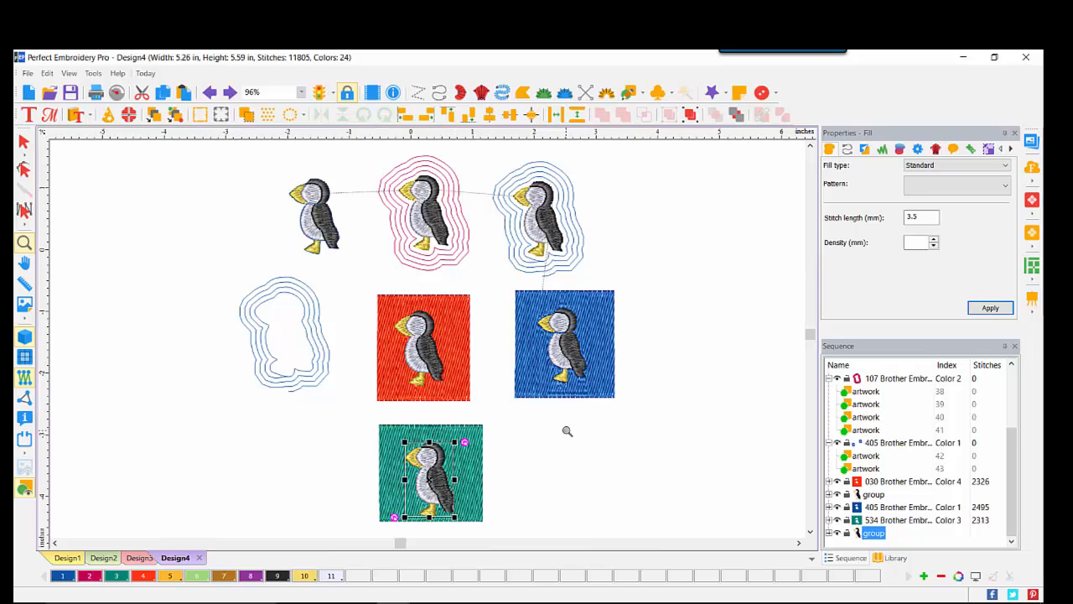
{"action": "left_click", "coordinate": [25, 141]}
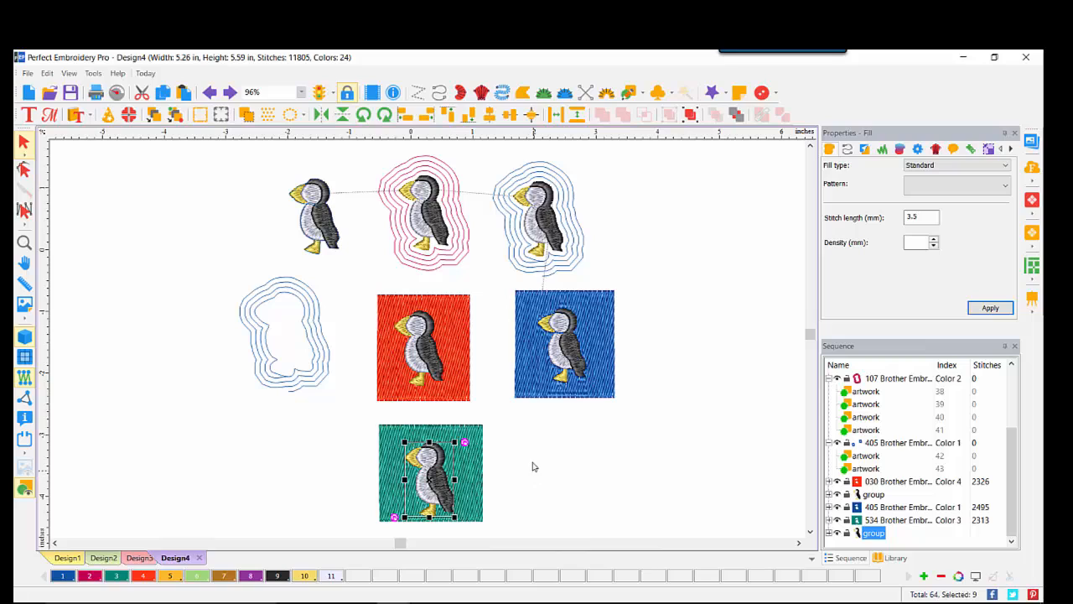
{"action": "left_click", "coordinate": [443, 391]}
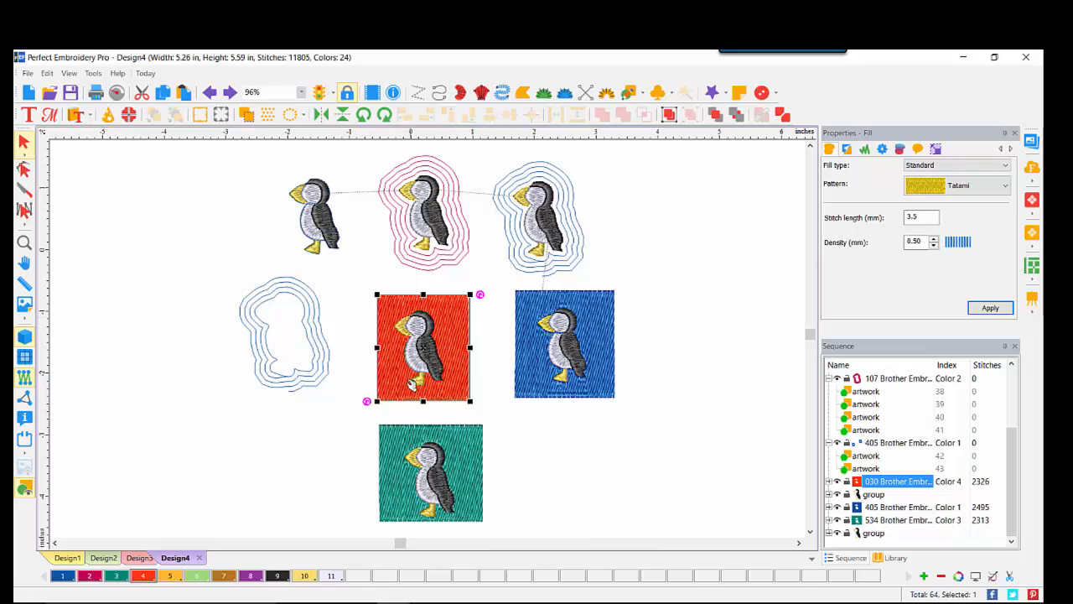
{"action": "left_click", "coordinate": [602, 473]}
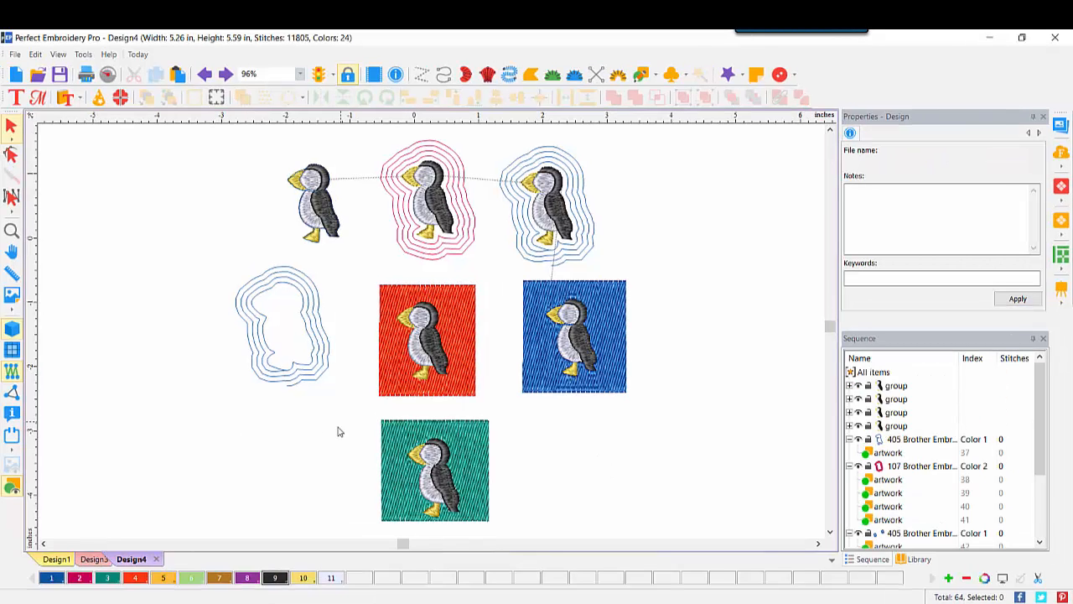
- Open 2 Puffin quilt.c2s and create an outline at distance 0 around the puffin beside the quilt
{"action": "left_click", "coordinate": [37, 76]}
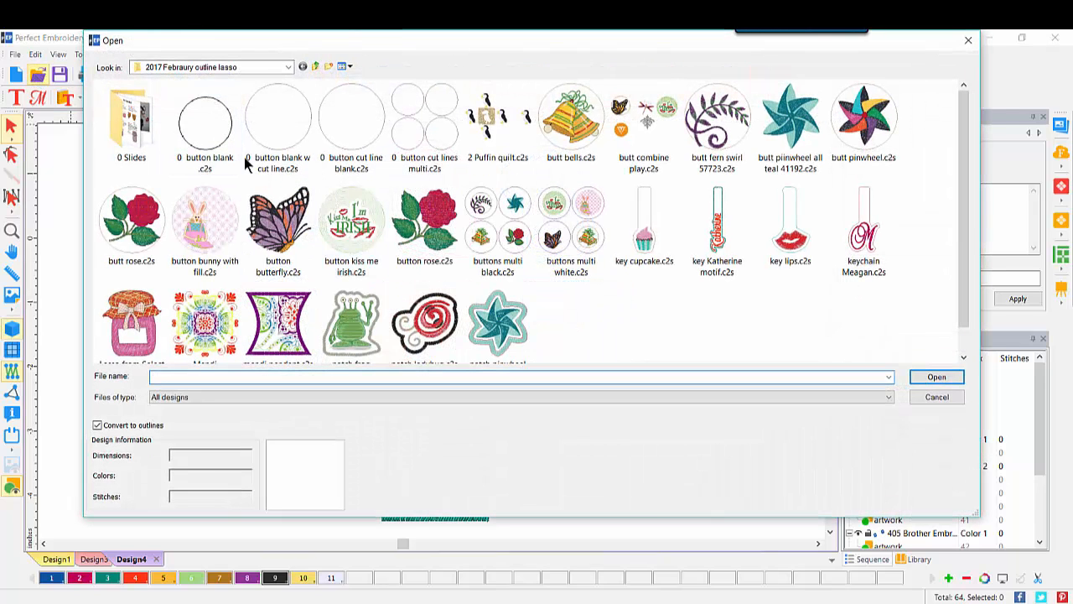
{"action": "double_click", "coordinate": [497, 139]}
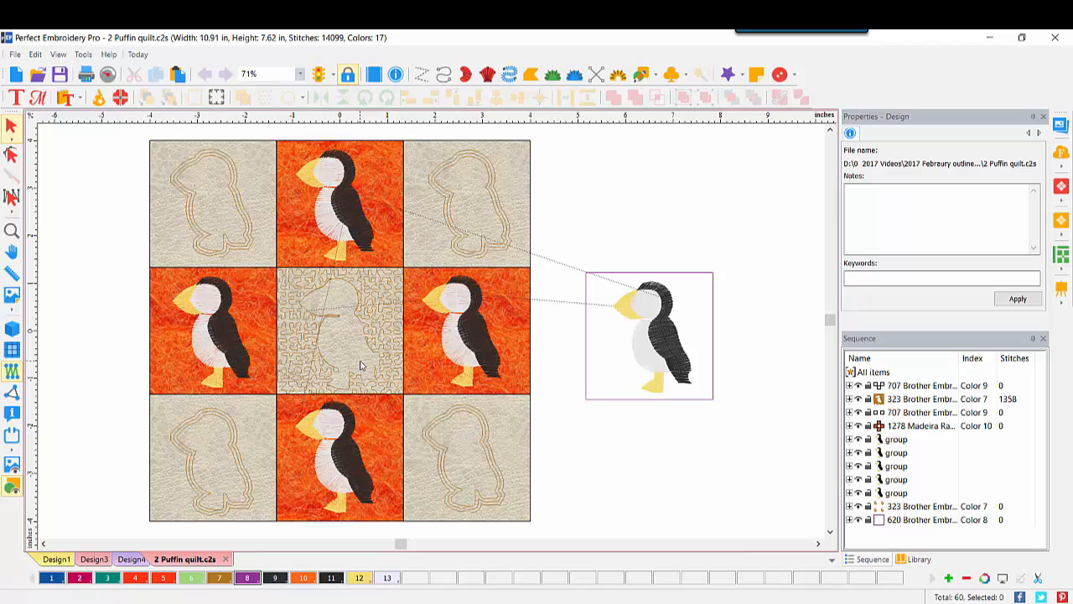
{"action": "left_click", "coordinate": [652, 344]}
{"action": "right_click", "coordinate": [658, 343]}
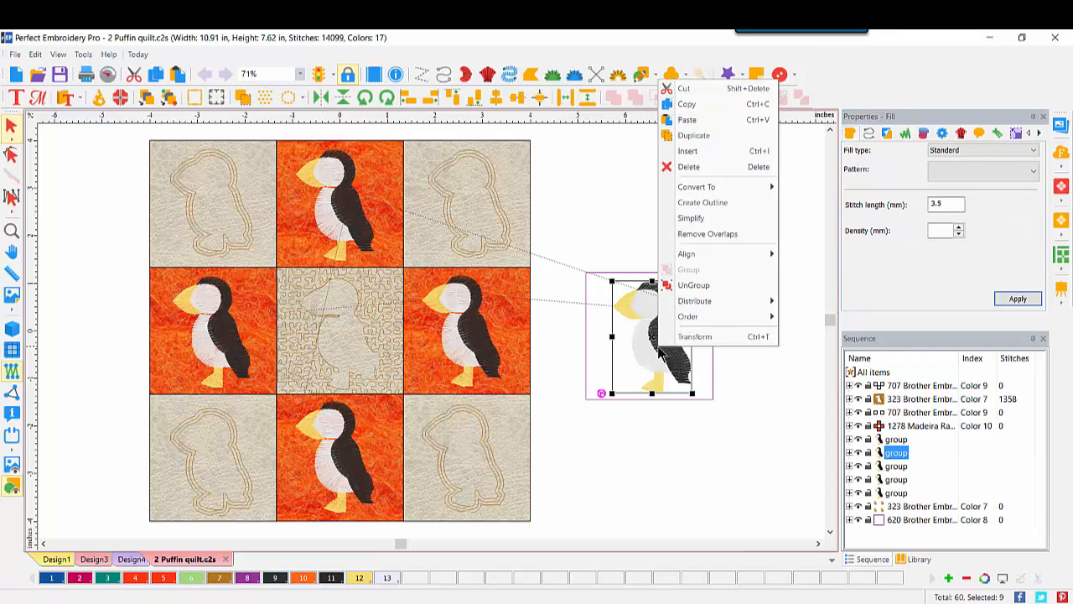
{"action": "left_click", "coordinate": [707, 203]}
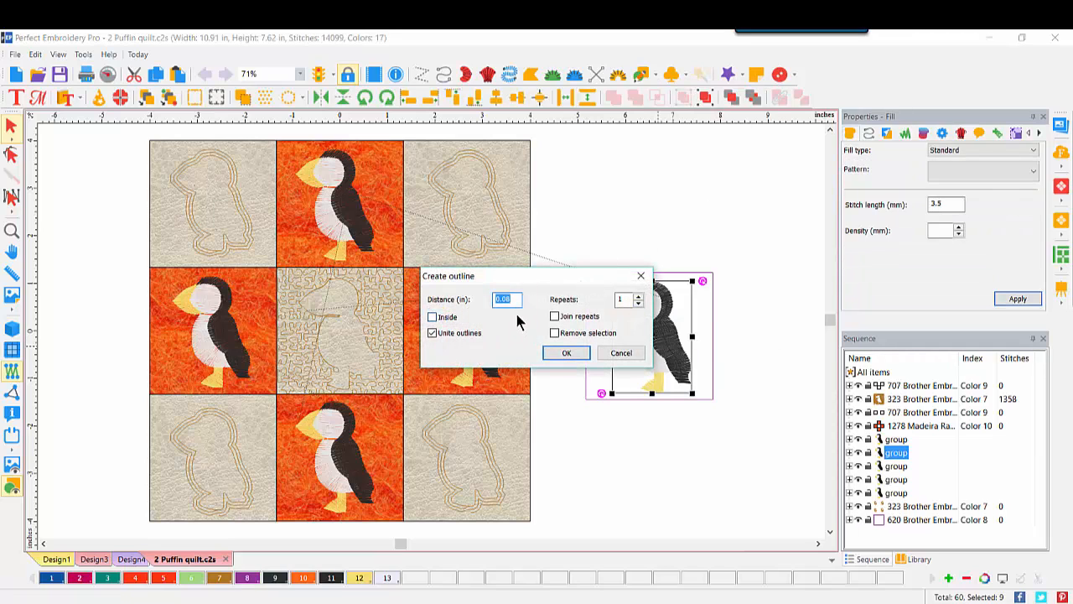
{"action": "type", "text": "0"}
{"action": "left_click", "coordinate": [558, 354]}
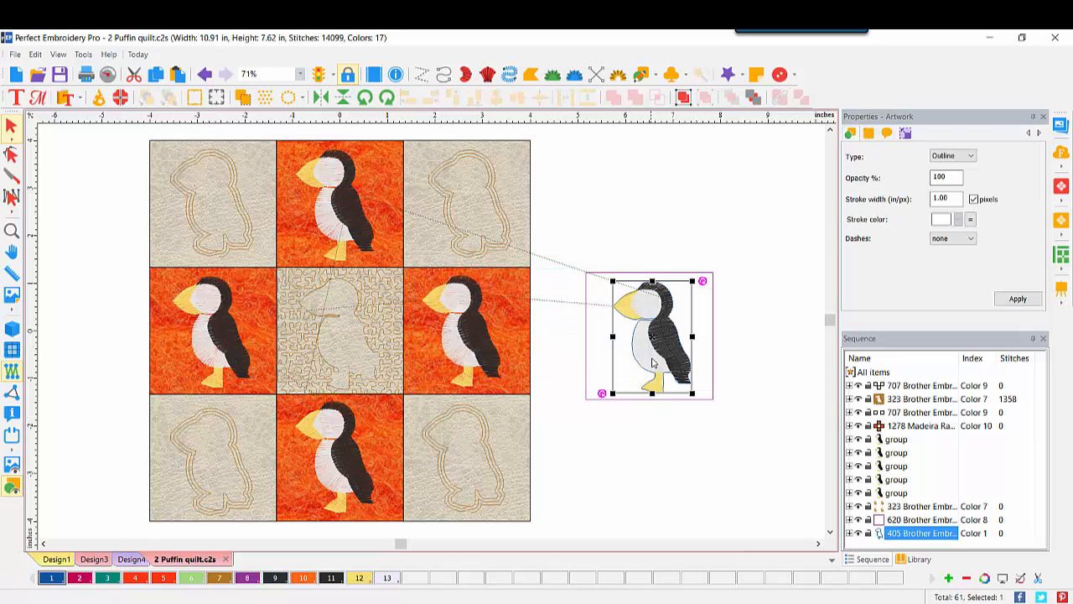
- Move the stitched puffin below its purple square and combine the square with the puffin outline
{"action": "left_click_drag", "start_coordinate": [655, 362], "coordinate": [660, 441]}
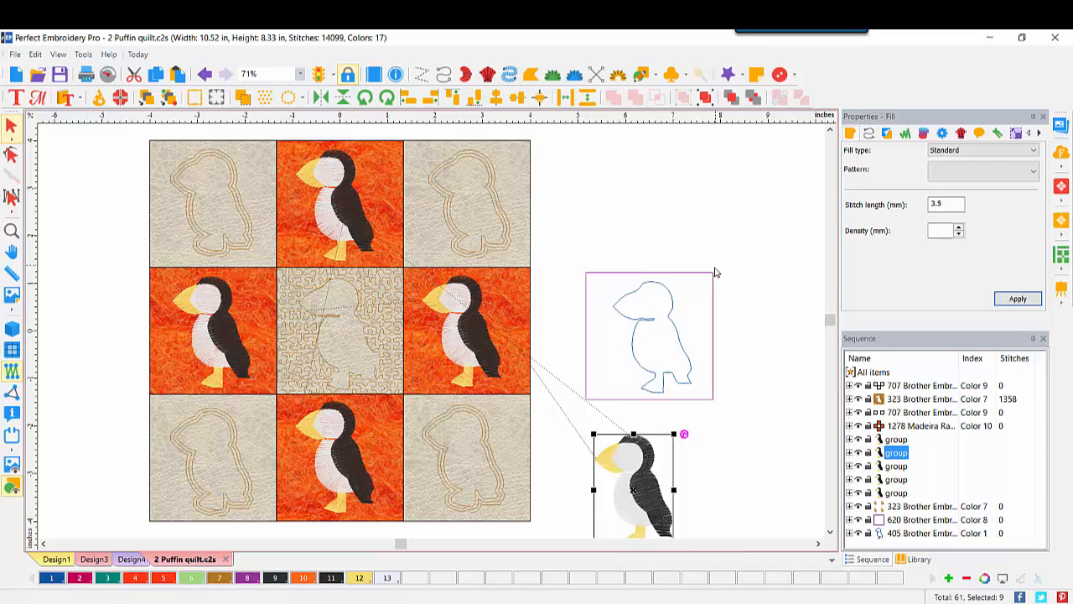
{"action": "left_click_drag", "start_coordinate": [571, 244], "coordinate": [728, 421]}
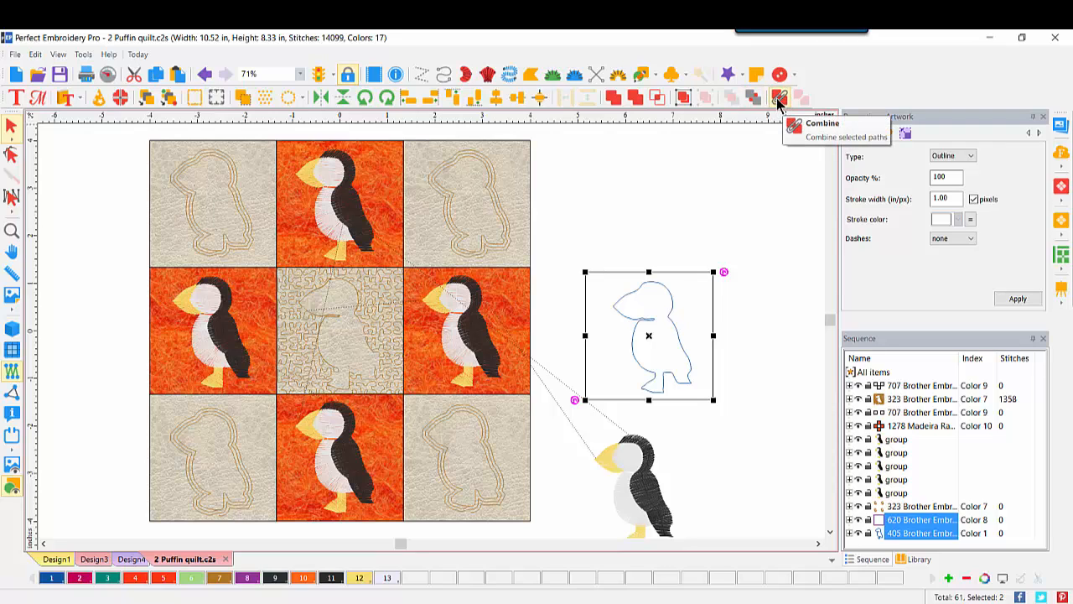
{"action": "left_click", "coordinate": [778, 100]}
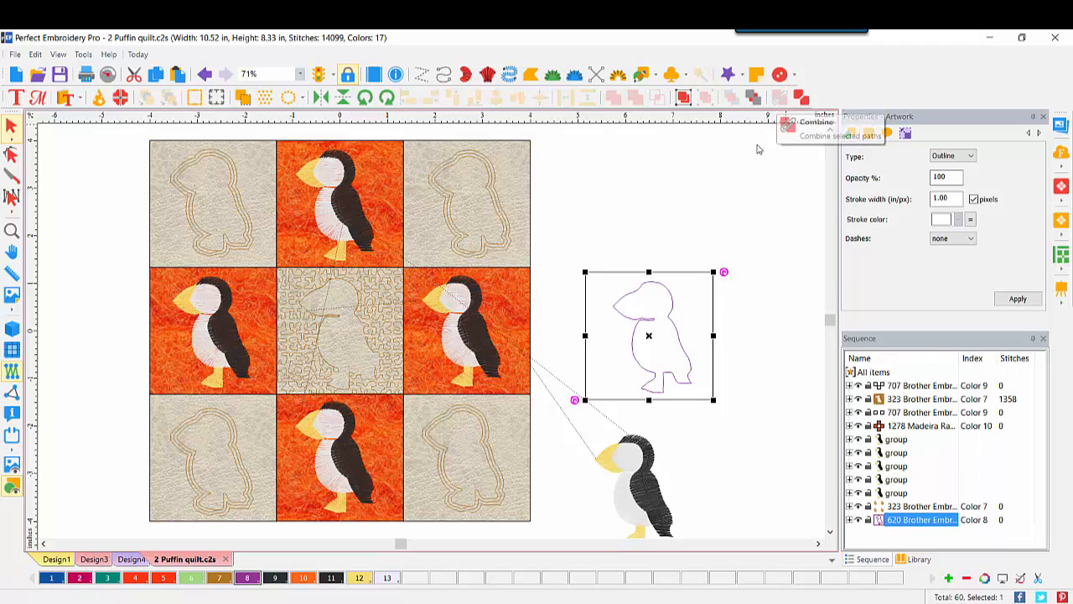
- Convert the combined square and puffin outline to a Complex Fill
{"action": "right_click", "coordinate": [671, 323]}
{"action": "mouse_move", "coordinate": [708, 430]}
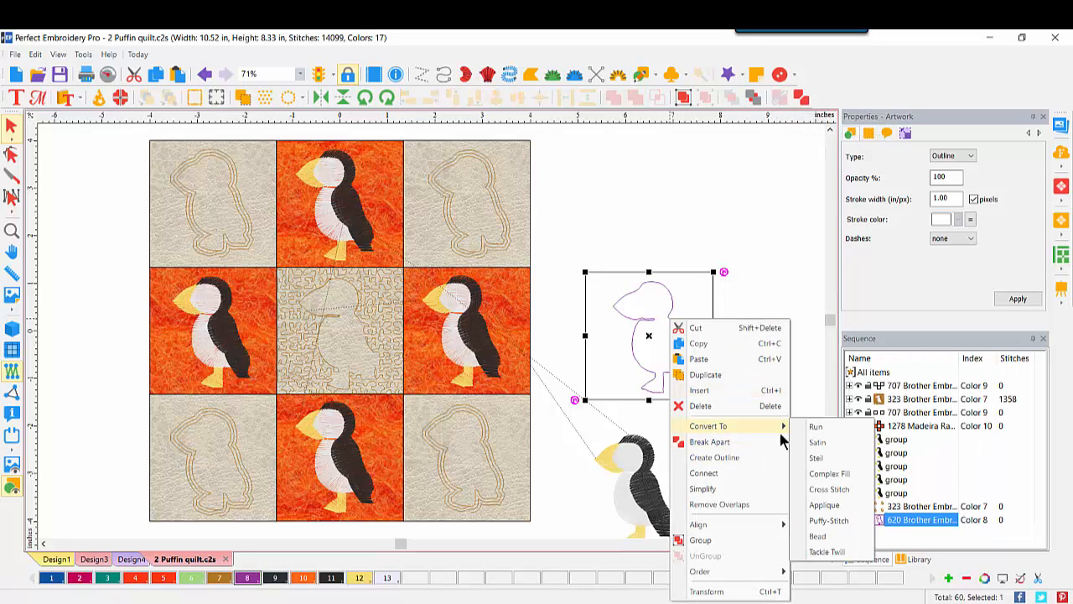
{"action": "left_click", "coordinate": [814, 476]}
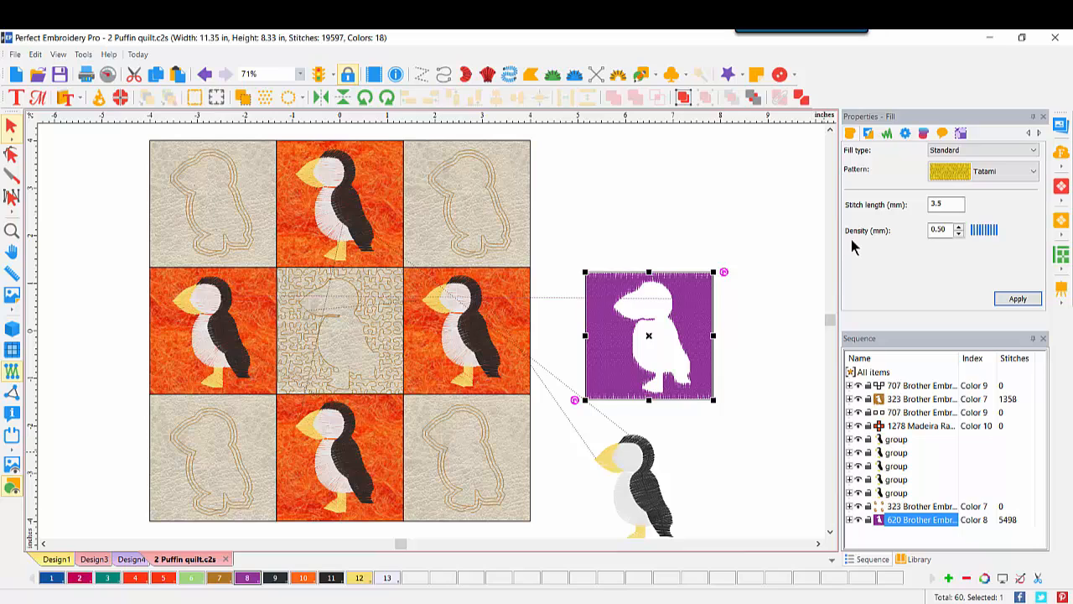
- Change the puffin cutout fill to Stippling with the Hilbert pattern and set its density to 2 mm
{"action": "left_click", "coordinate": [1034, 151]}
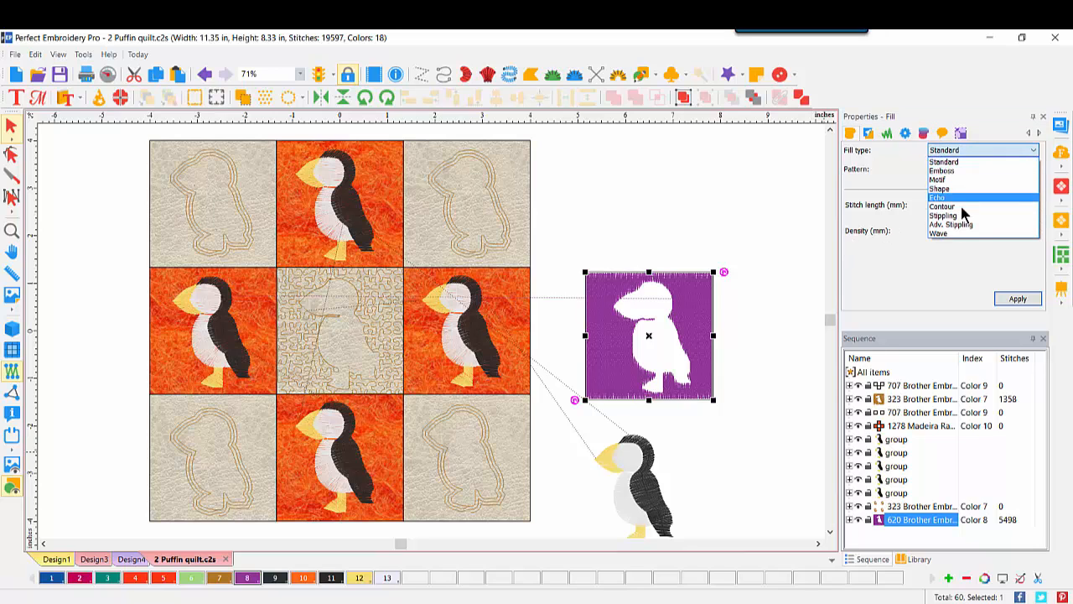
{"action": "left_click", "coordinate": [956, 216]}
{"action": "left_click", "coordinate": [1016, 169]}
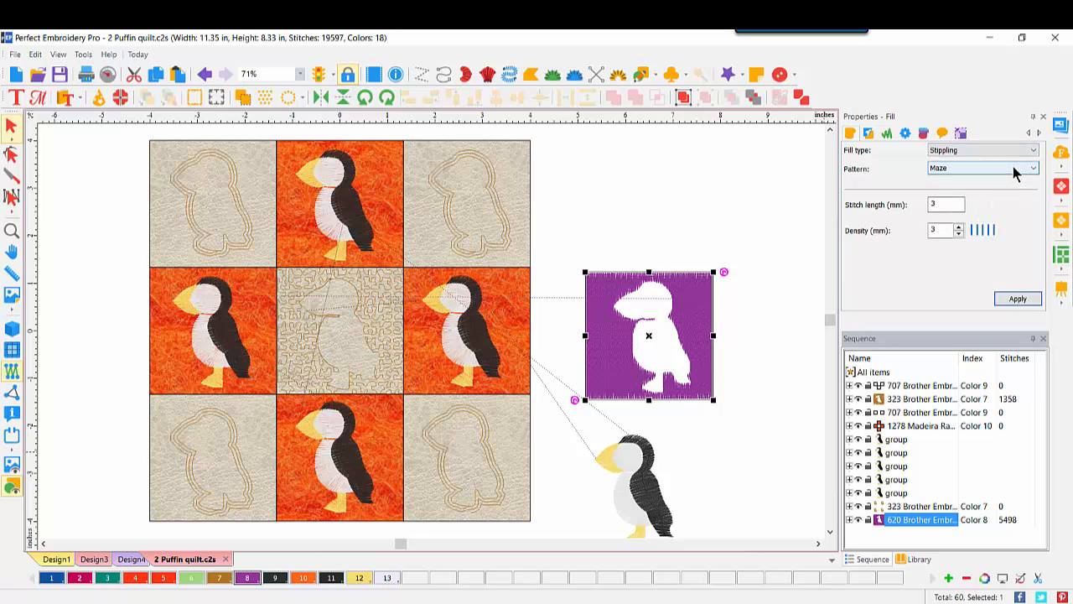
{"action": "left_click", "coordinate": [981, 179]}
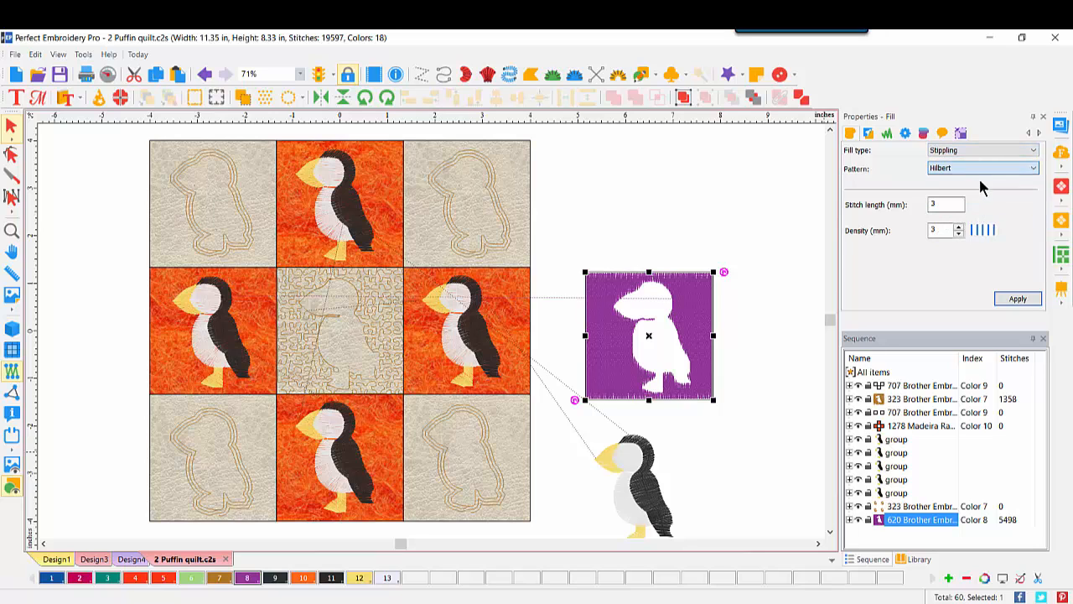
{"action": "left_click", "coordinate": [1013, 299]}
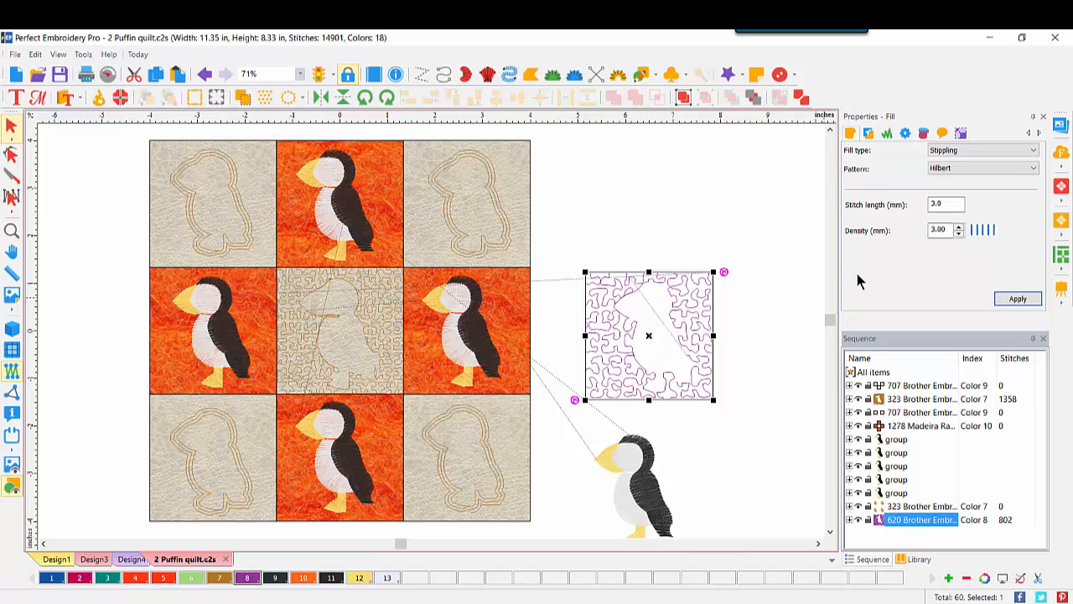
{"action": "double_click", "coordinate": [940, 230]}
{"action": "type", "text": "2"}
{"action": "left_click", "coordinate": [1021, 299]}
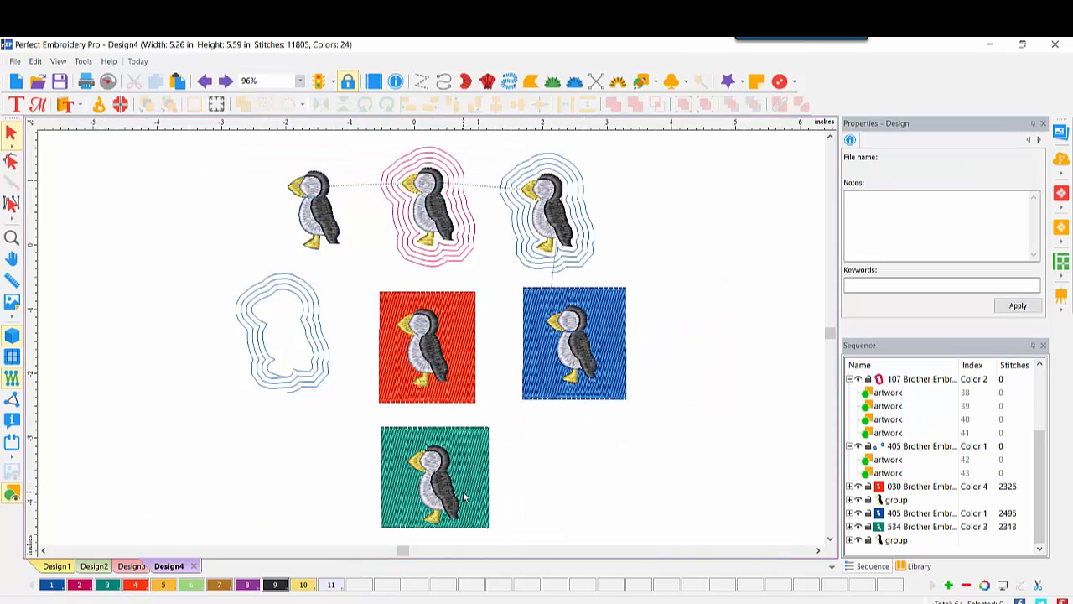
- In Design3, draw an artwork rectangle about 3.9 by 2.6 inches beside the lips key chain
{"action": "left_click", "coordinate": [130, 567]}
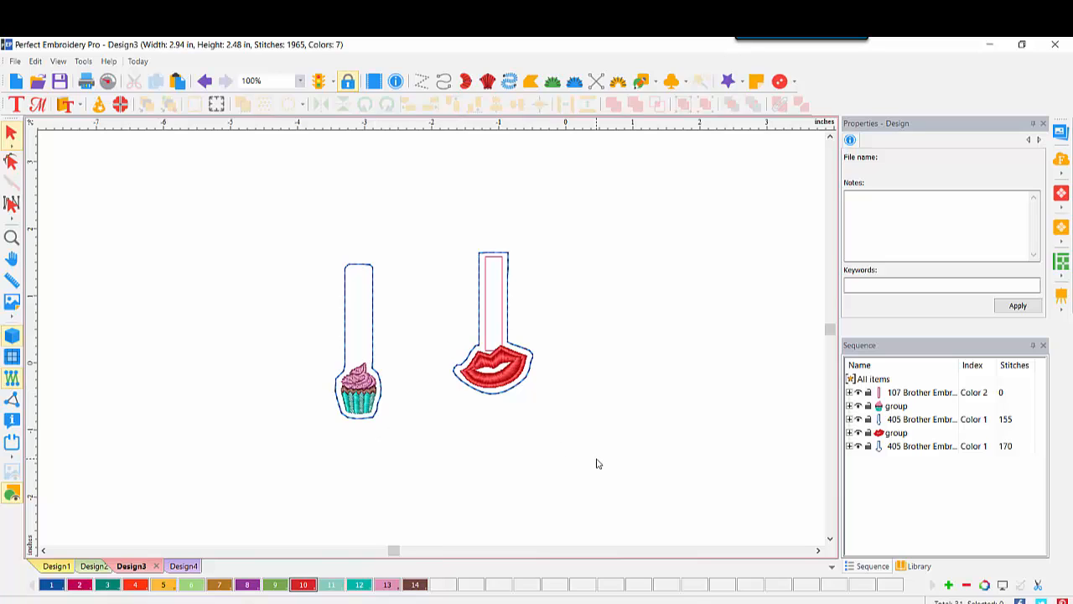
{"action": "left_click", "coordinate": [645, 80]}
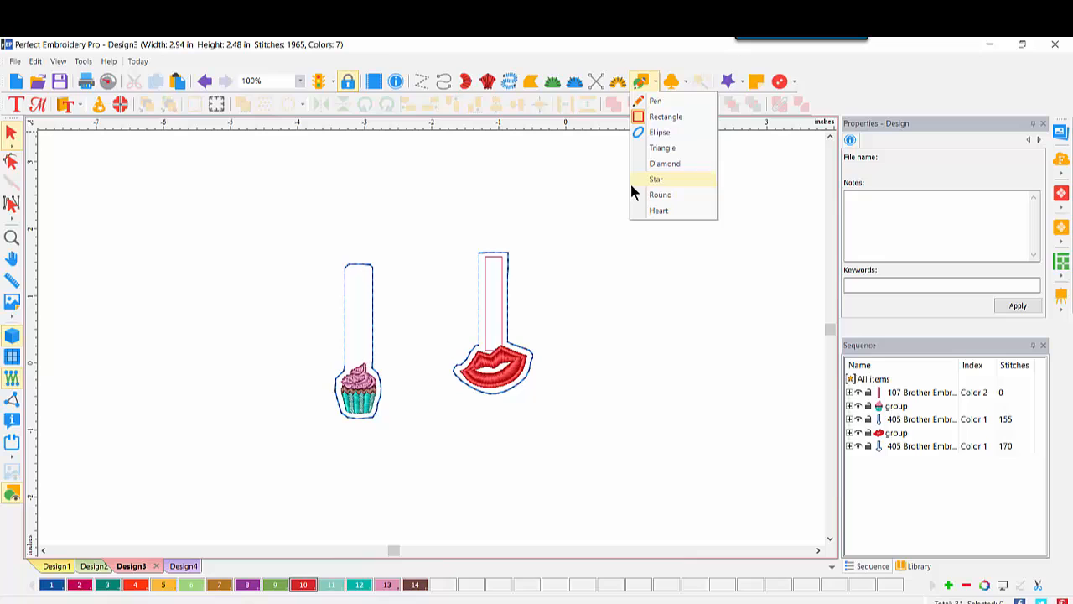
{"action": "left_click", "coordinate": [665, 116]}
{"action": "left_click_drag", "start_coordinate": [553, 248], "coordinate": [810, 417]}
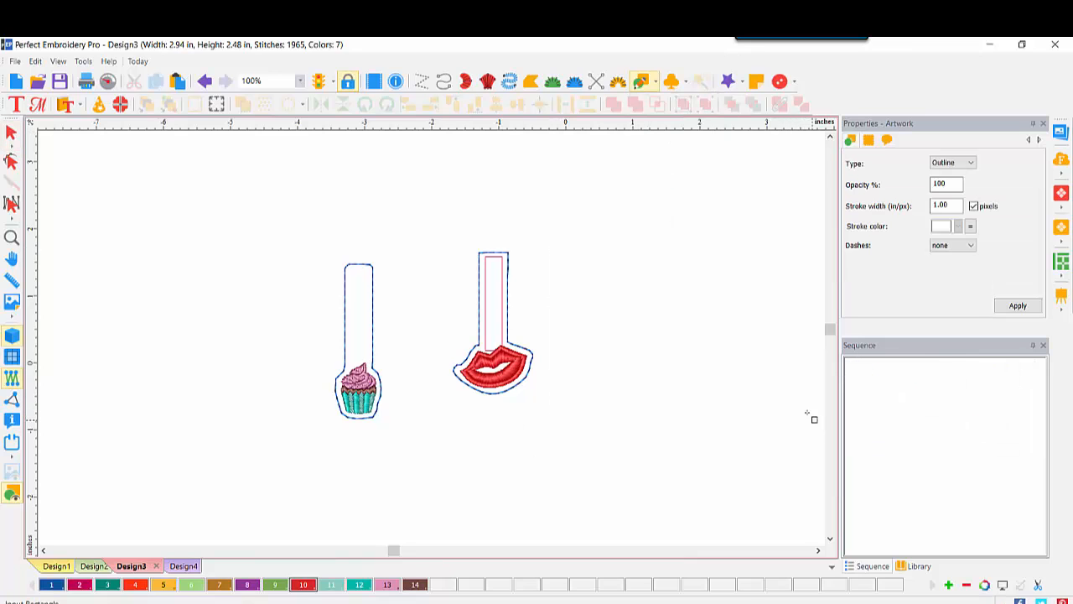
{"action": "left_click", "coordinate": [11, 132]}
- Convert the large rectangle beside the lips key chain to a Run stitch
{"action": "left_click", "coordinate": [666, 248]}
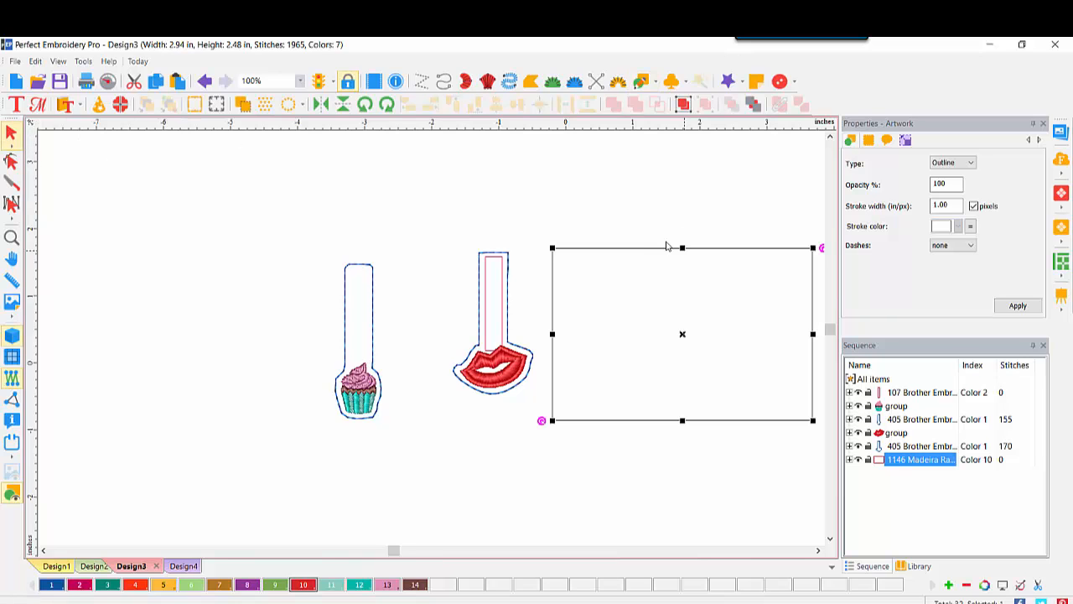
{"action": "right_click", "coordinate": [653, 248]}
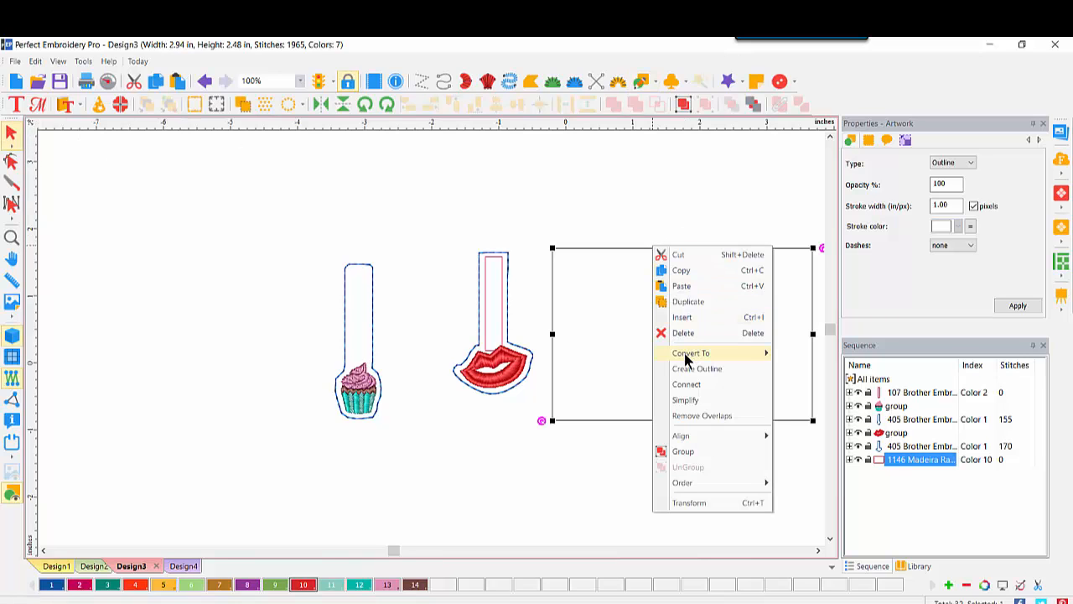
{"action": "left_click", "coordinate": [807, 359]}
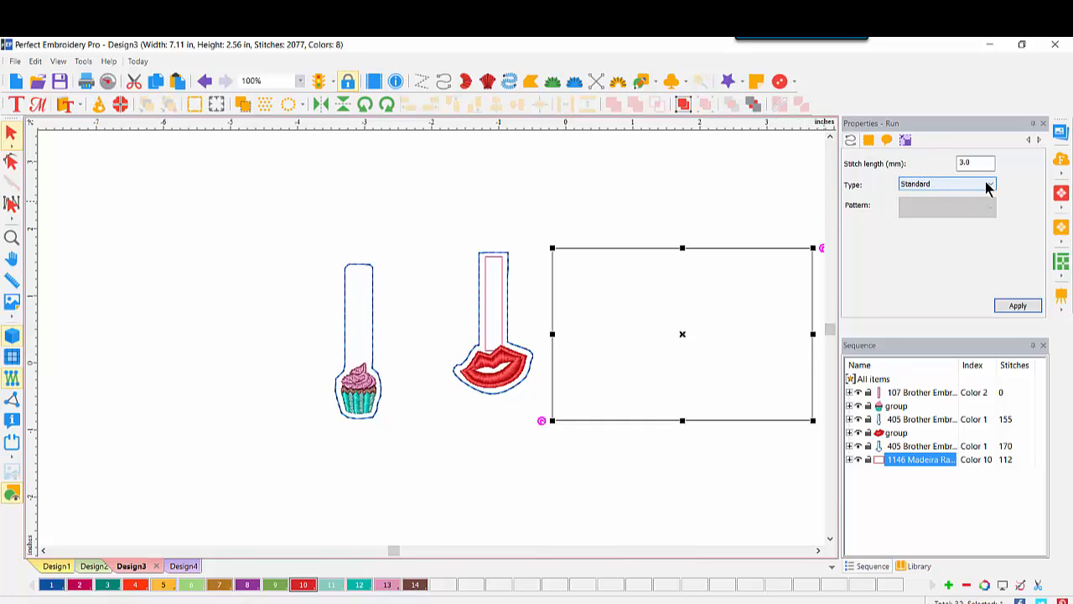
- Change the large rectangle's run stitch to the Symbol type with the Cupcake pattern and apply it
{"action": "left_click", "coordinate": [976, 185]}
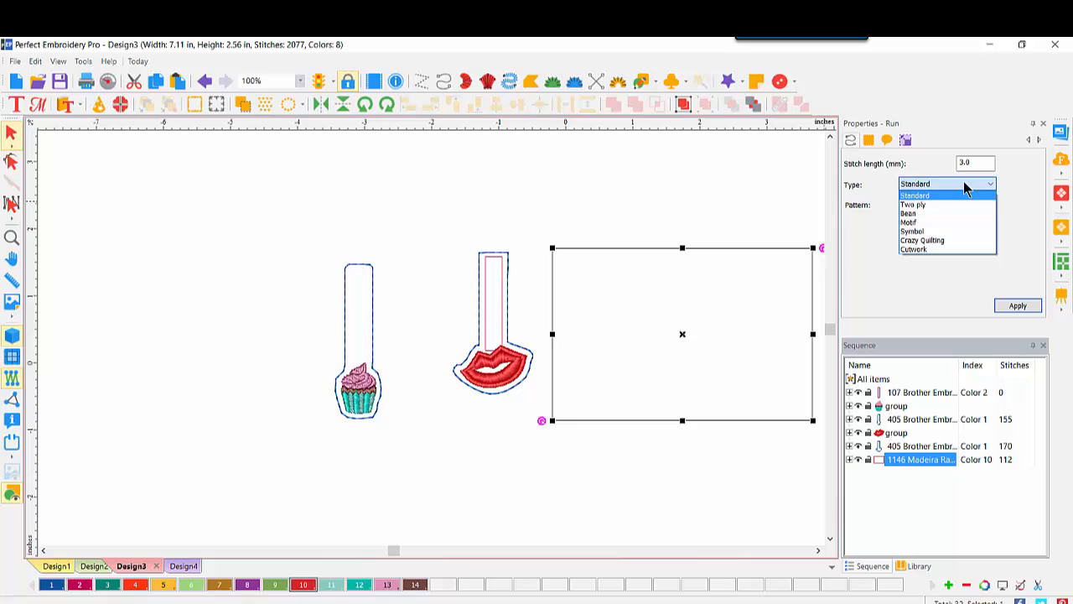
{"action": "left_click", "coordinate": [934, 232]}
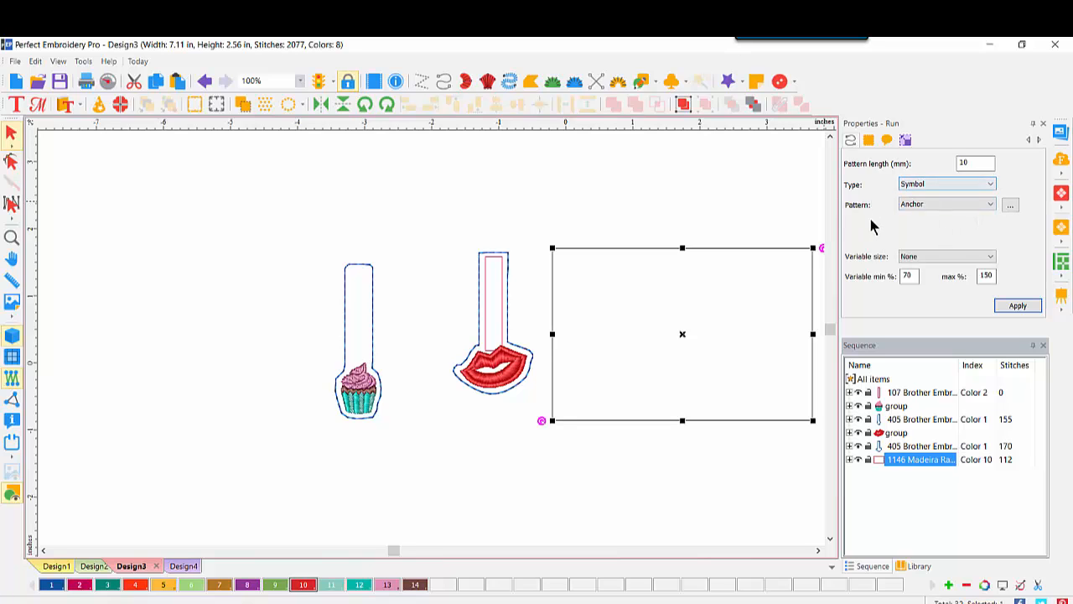
{"action": "left_click", "coordinate": [990, 204]}
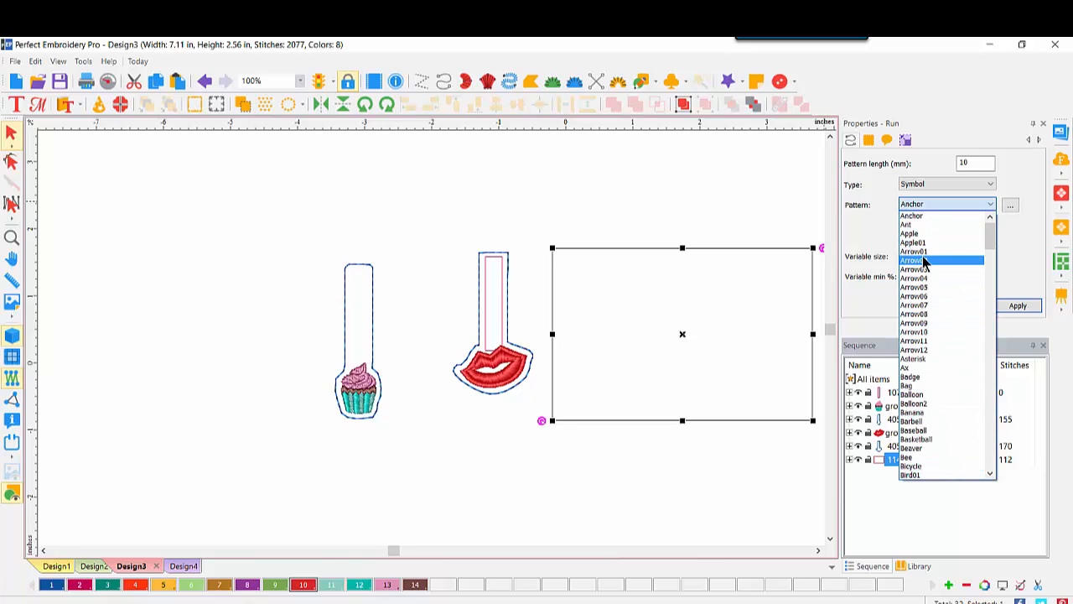
{"action": "left_click", "coordinate": [1011, 209]}
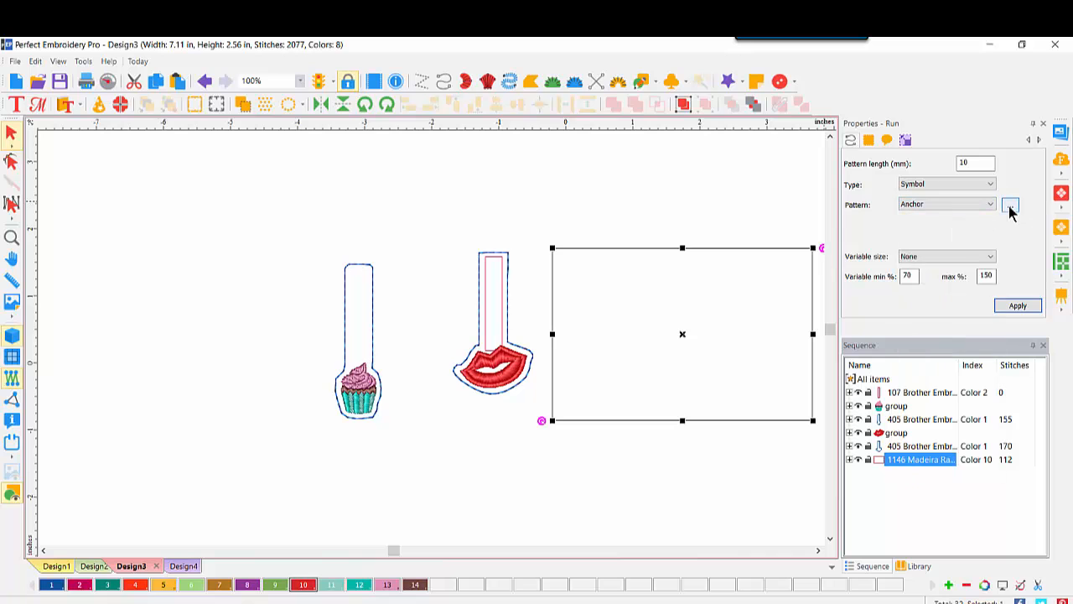
{"action": "left_click", "coordinate": [1011, 209]}
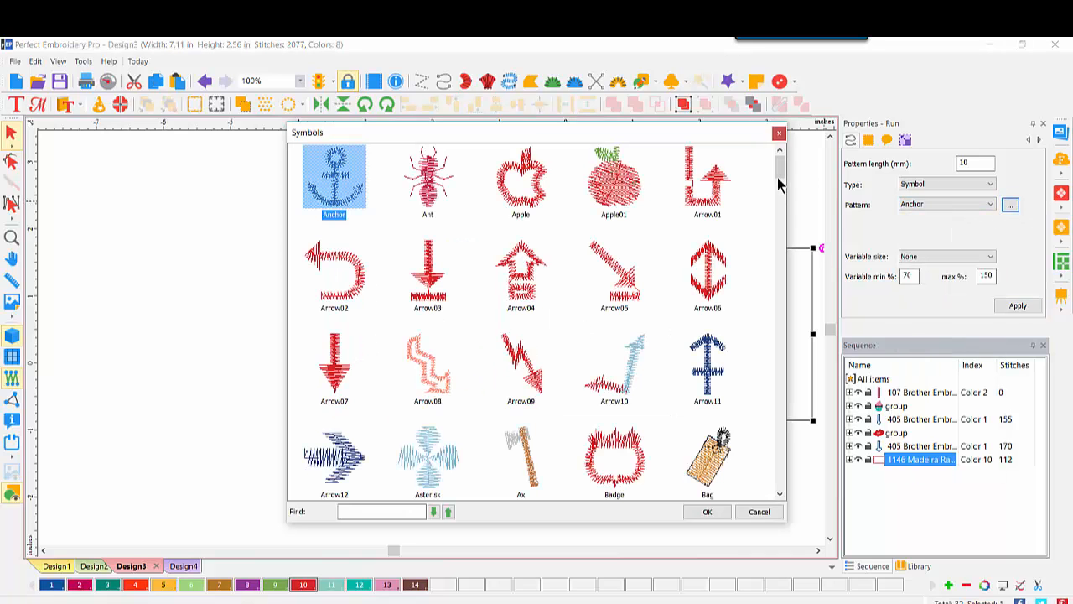
{"action": "left_click_drag", "start_coordinate": [780, 166], "coordinate": [780, 256]}
{"action": "double_click", "coordinate": [522, 299]}
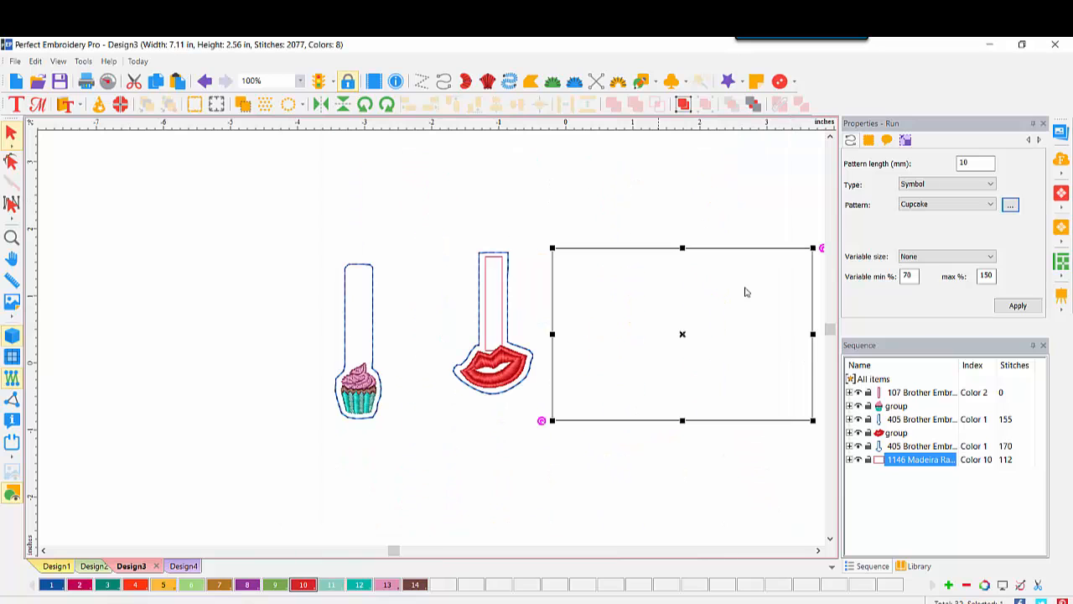
{"action": "left_click", "coordinate": [1017, 306]}
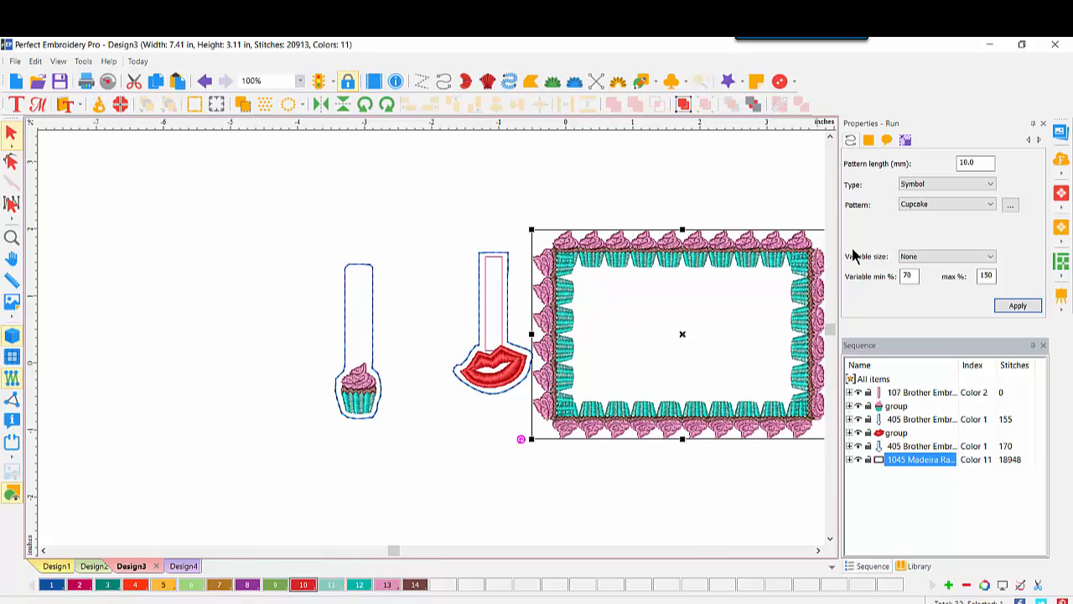
- Replace the rectangle's symbol pattern with Cherry01 and apply it to the border
{"action": "left_click", "coordinate": [1011, 204]}
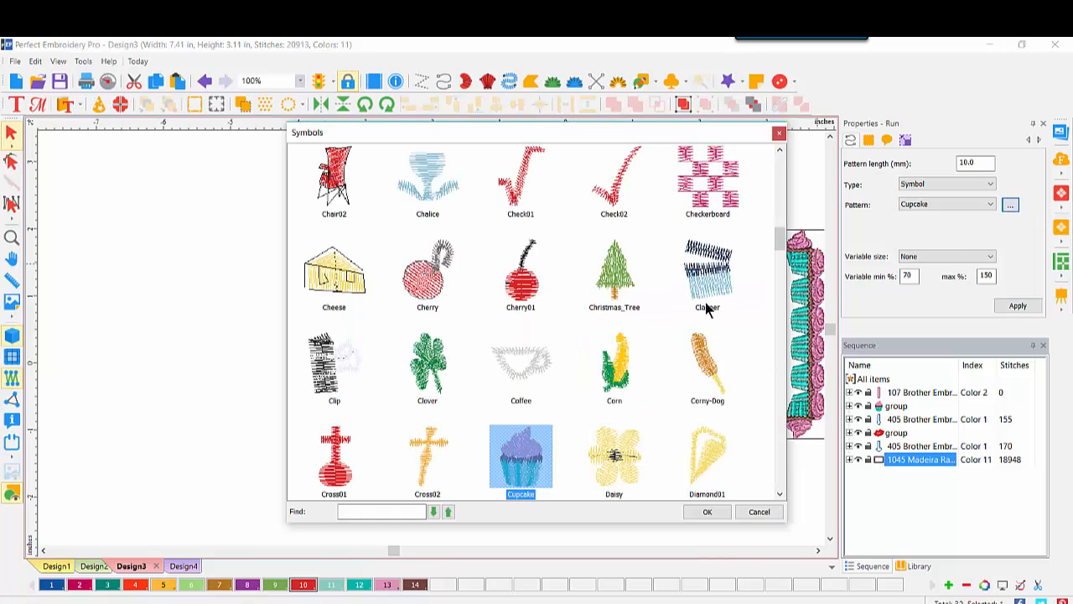
{"action": "double_click", "coordinate": [521, 283]}
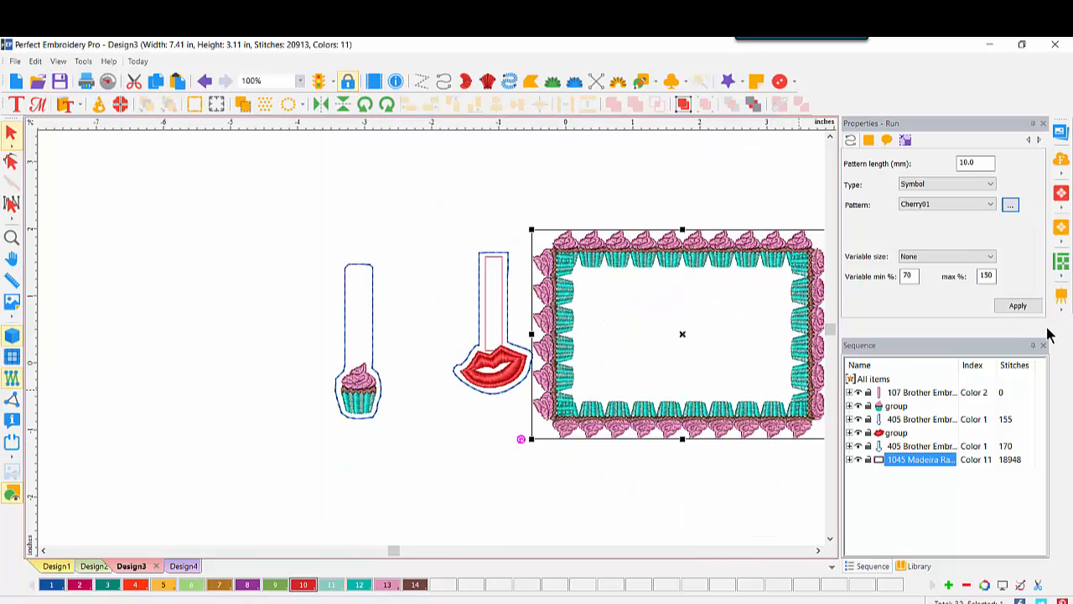
{"action": "left_click", "coordinate": [1034, 309]}
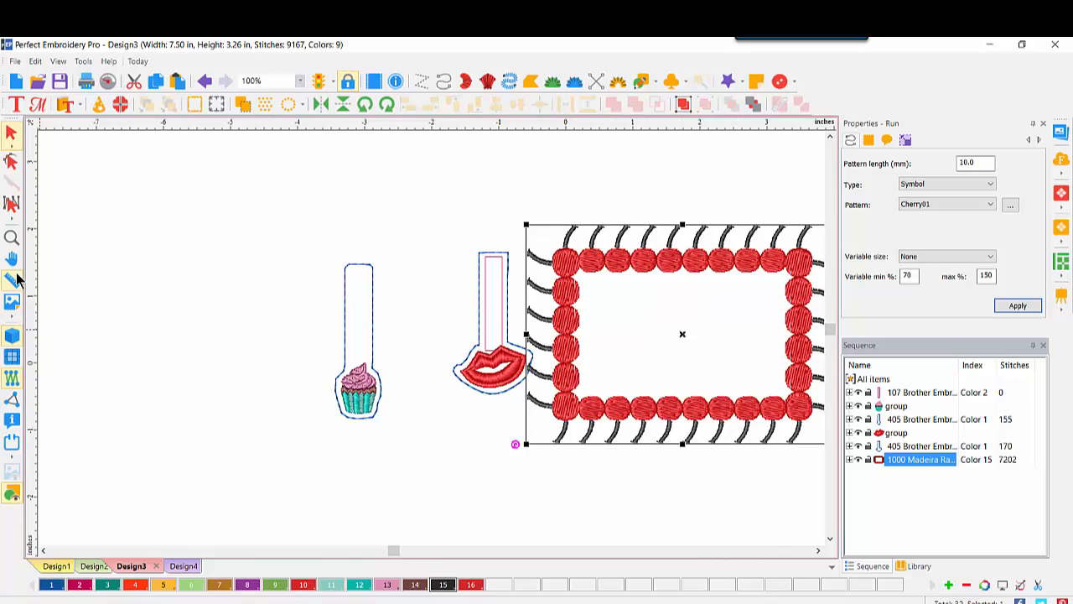
{"action": "double_click", "coordinate": [14, 238]}
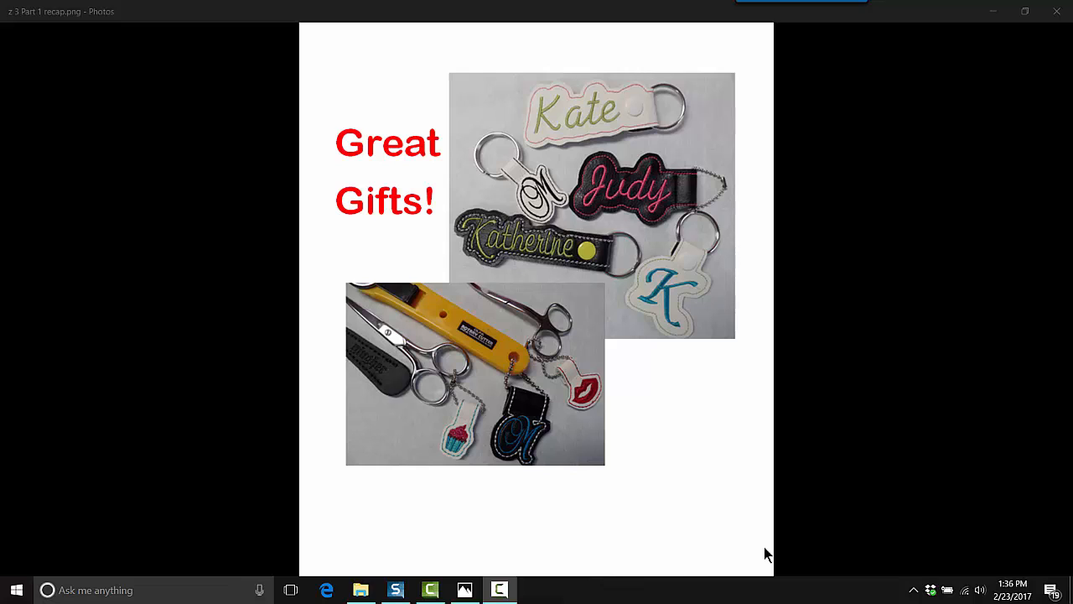
- In Photos, advance from the Part 1 recap picture to the Part 2 sneak peek image
{"action": "left_click", "coordinate": [602, 555]}
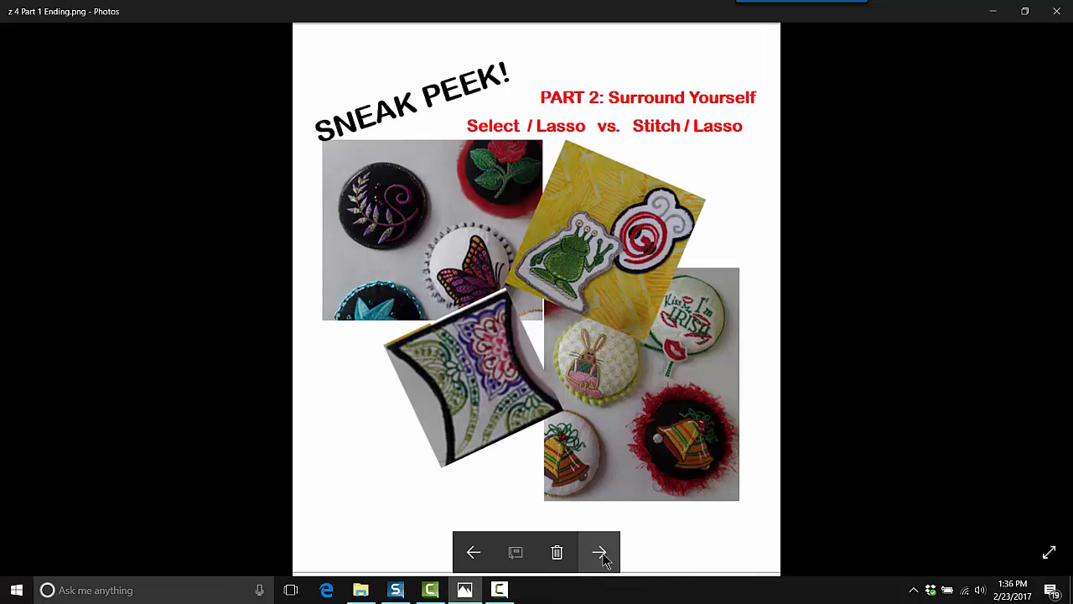